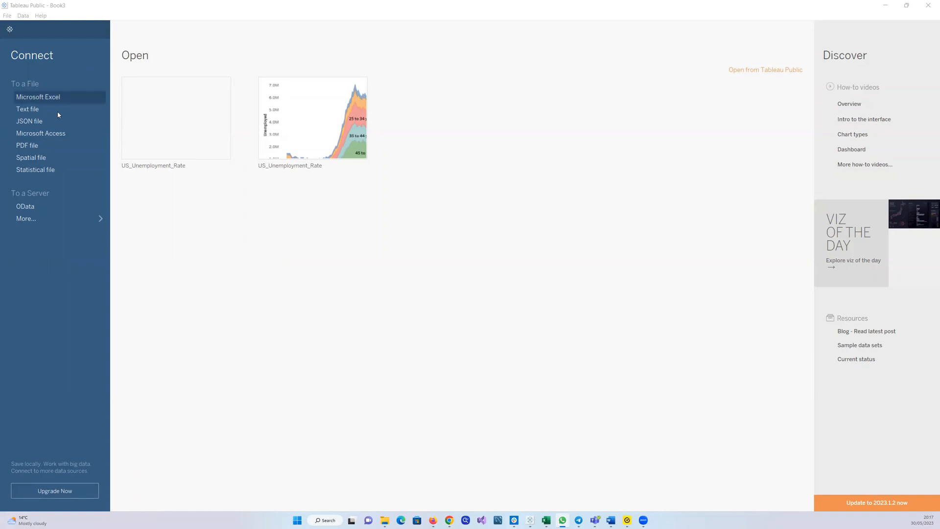
# Connect to the text file P1-UK-Bank-Customers (3) from the Downloads folder
pyautogui.click(38, 109)
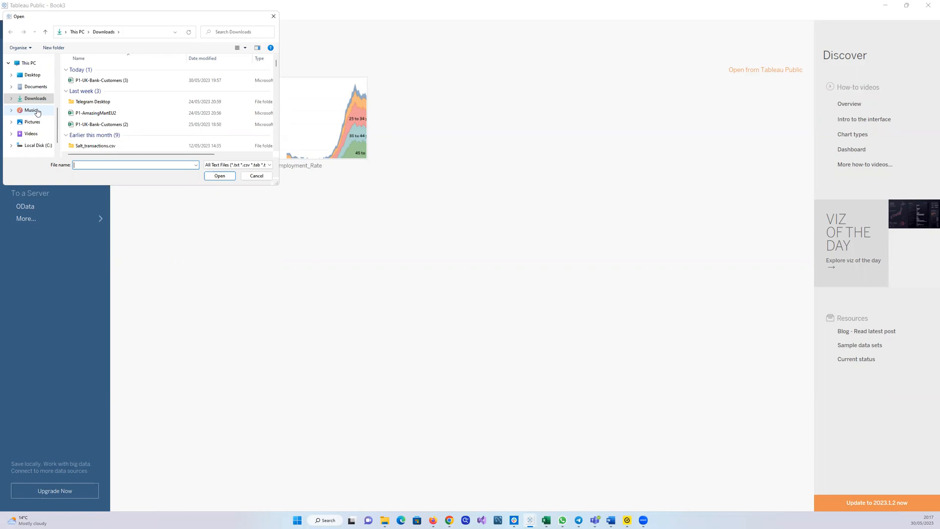
pyautogui.click(116, 82)
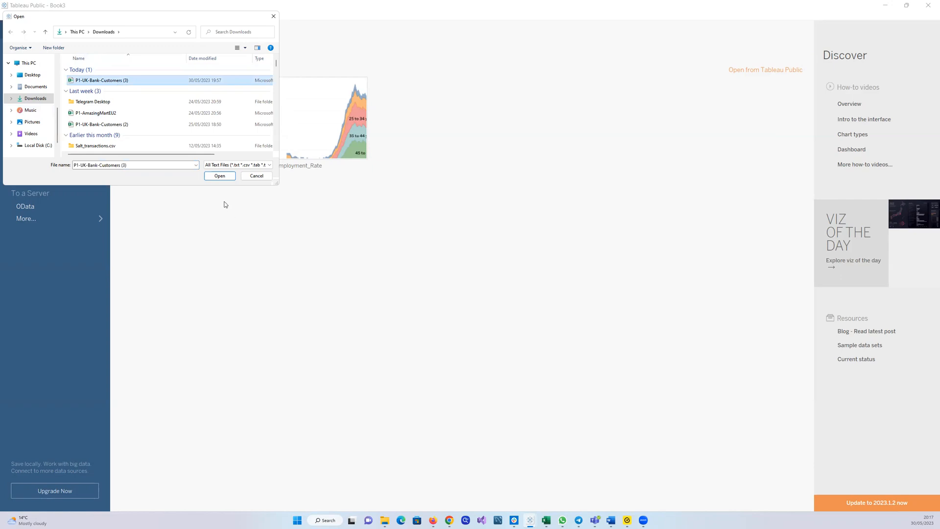
pyautogui.click(222, 176)
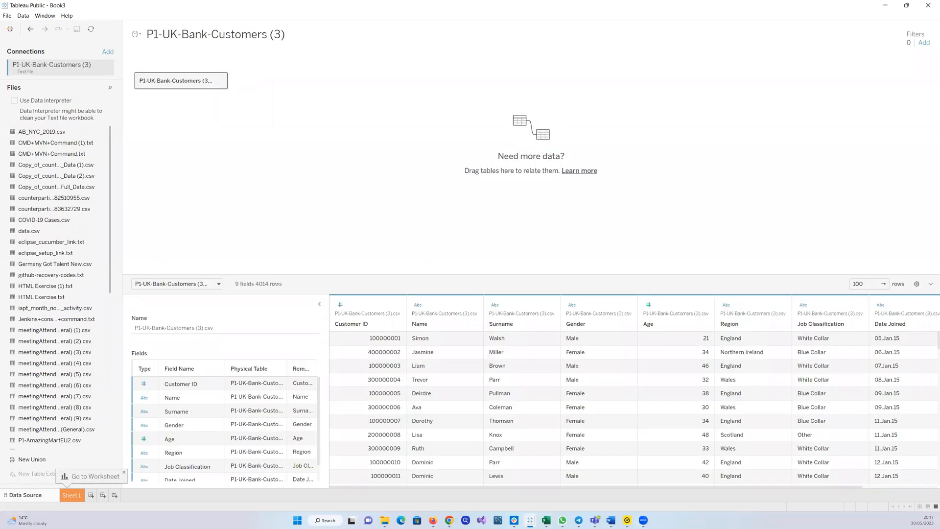
# Go to the Sheet 1 worksheet
pyautogui.hotkey('alt', 'Tab')
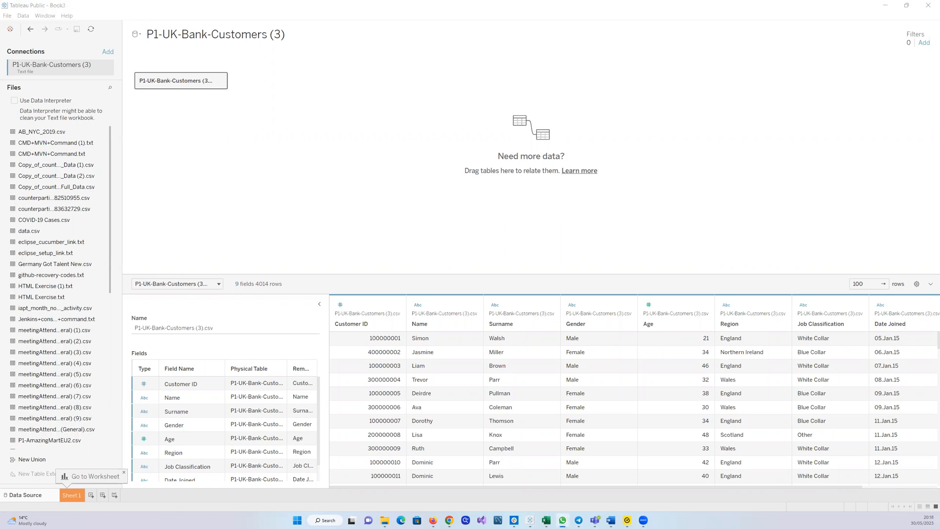
pyautogui.hotkey('alt', 'Tab')
pyautogui.click(73, 499)
pyautogui.click(74, 495)
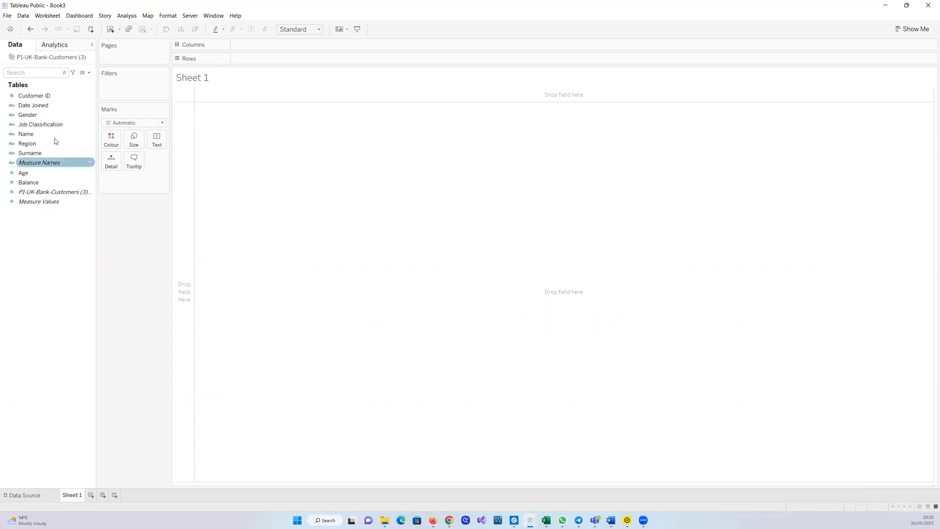
# Browse the data source's file list, returning to Sheet 1 afterwards
pyautogui.click(30, 30)
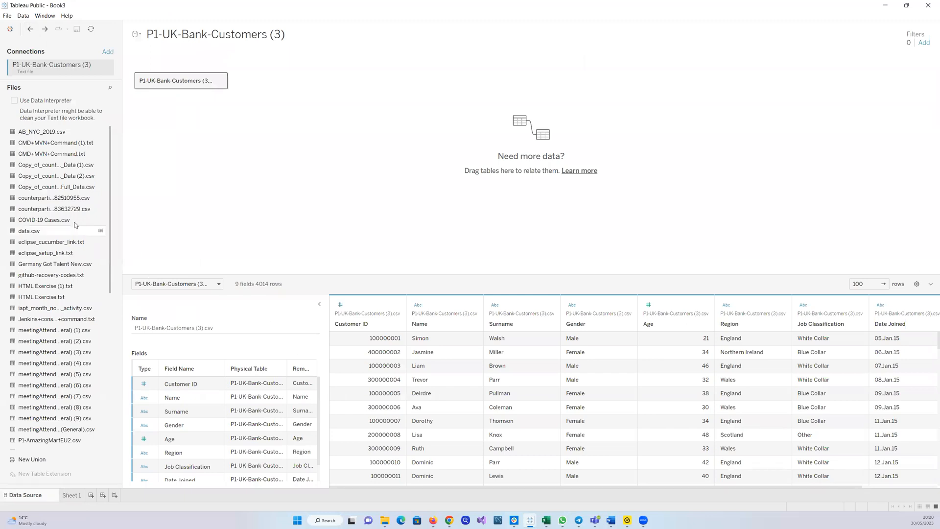
pyautogui.scroll(-5, 69, 178)
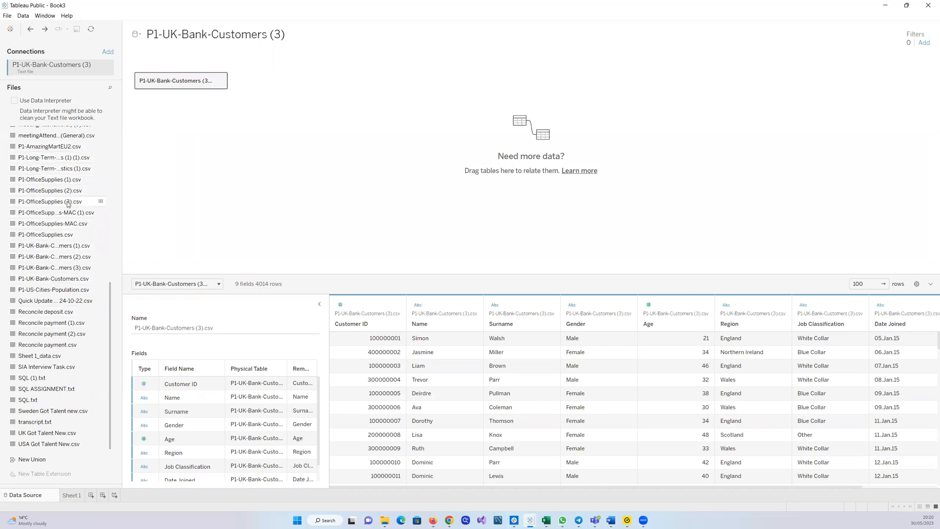
pyautogui.scroll(3, 68, 204)
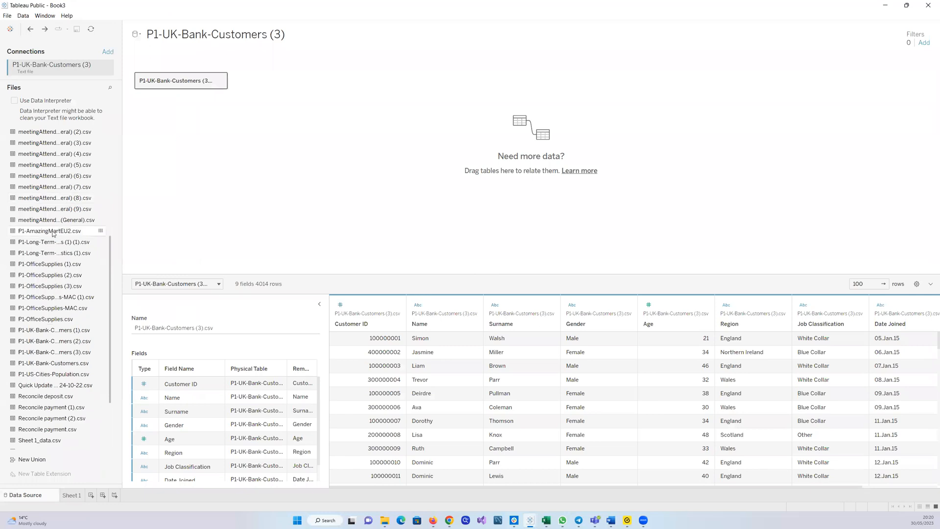
pyautogui.scroll(-3, 43, 289)
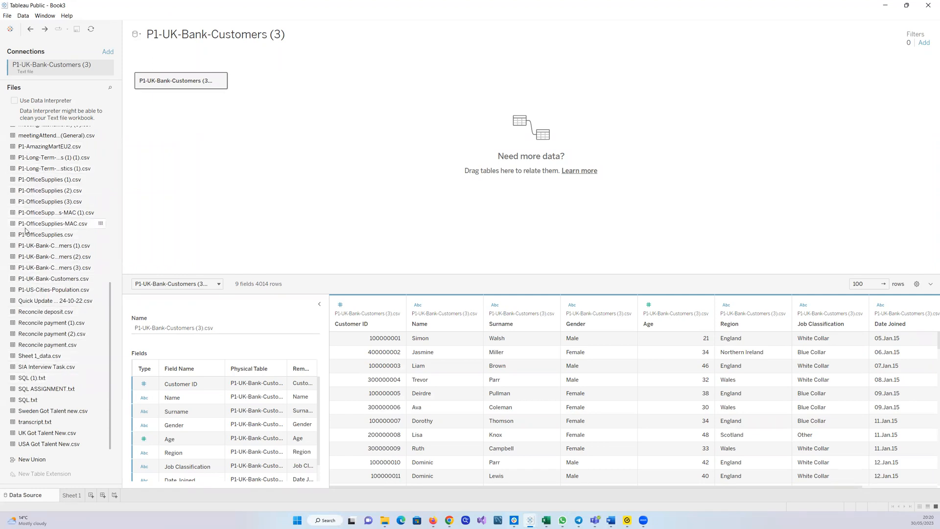
pyautogui.scroll(6, 30, 207)
pyautogui.scroll(4, 30, 207)
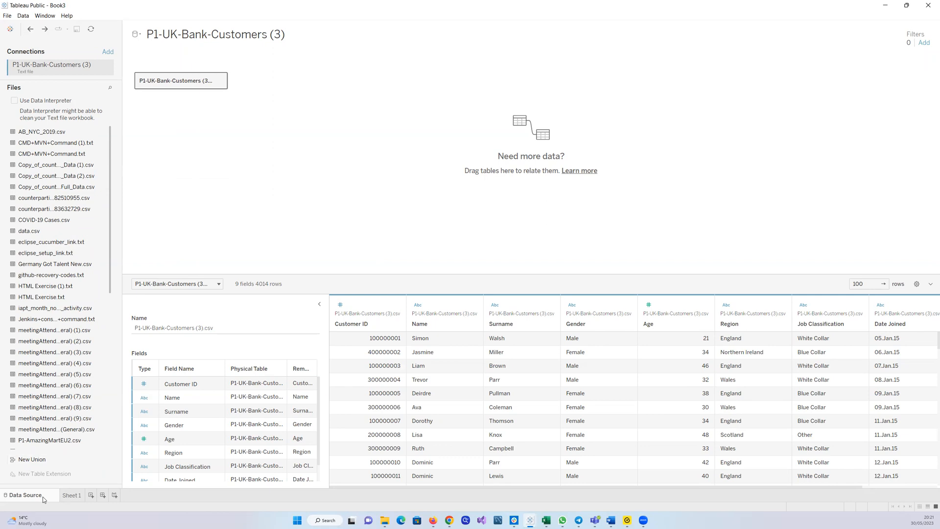
pyautogui.click(71, 495)
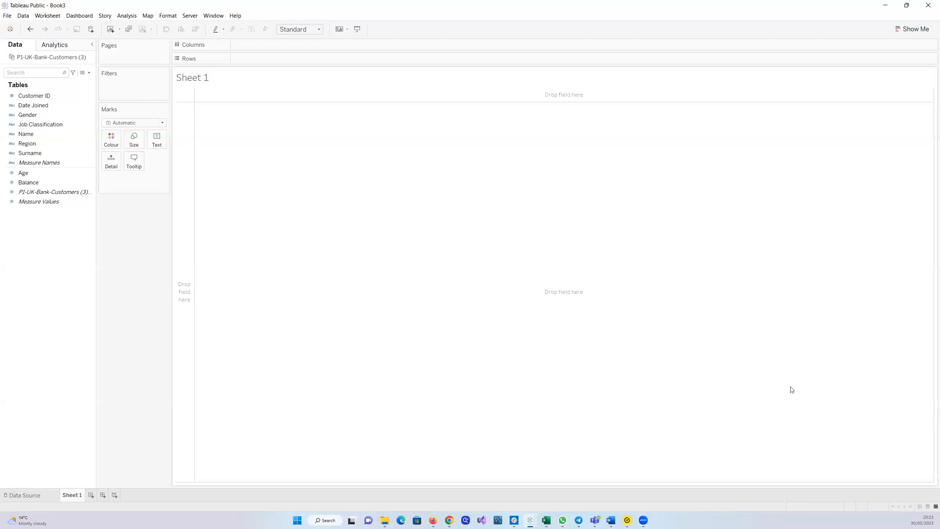
pyautogui.click(44, 151)
pyautogui.click(39, 145)
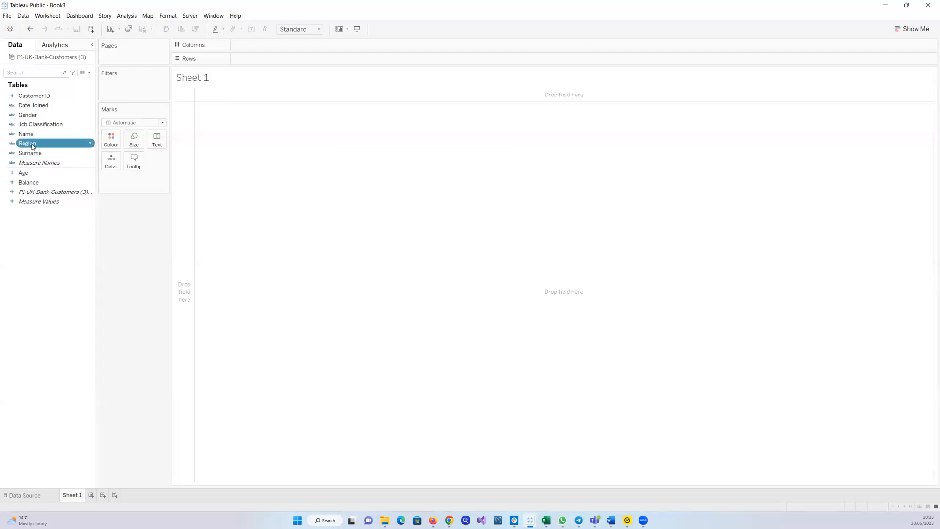
pyautogui.moveTo(32, 146); pyautogui.dragTo(280, 158)
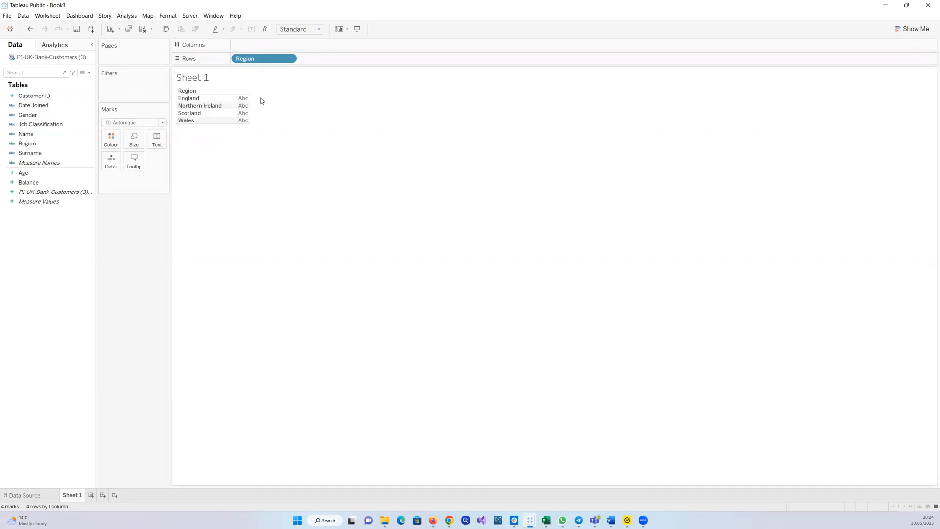
pyautogui.moveTo(254, 59); pyautogui.dragTo(32, 224)
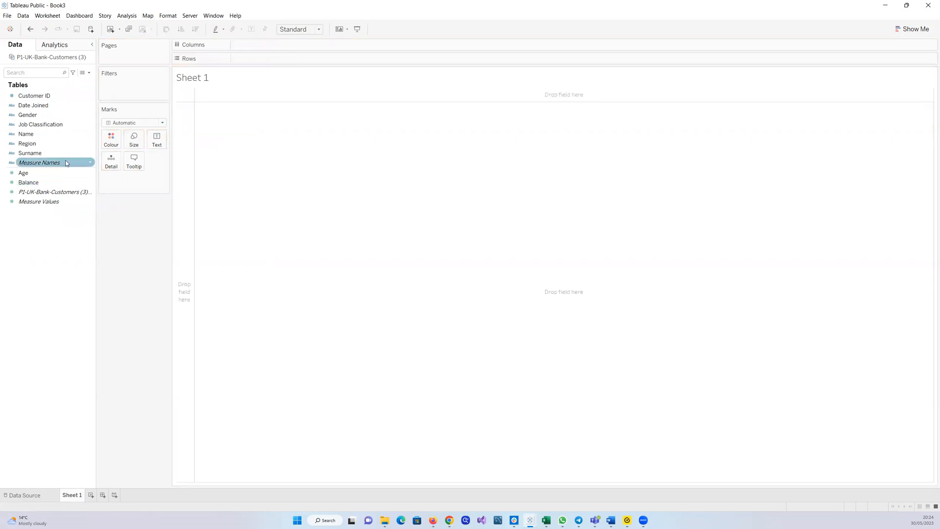
# Set the Region field's geographic role to State/Province
pyautogui.click(90, 143)
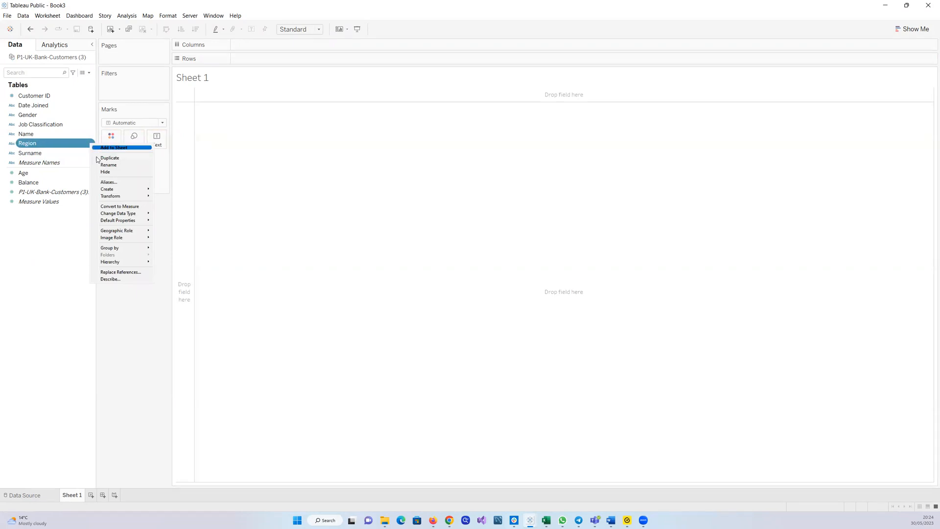
pyautogui.moveTo(108, 232)
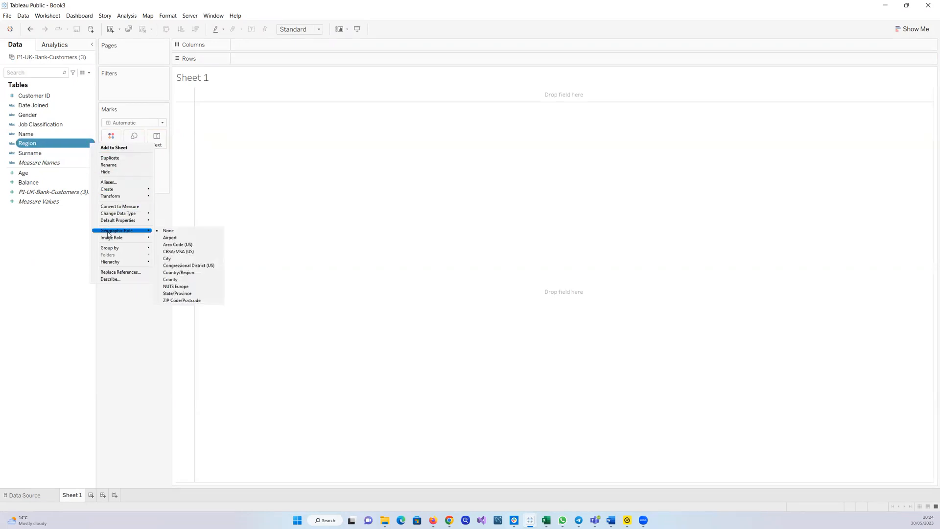
pyautogui.click(180, 295)
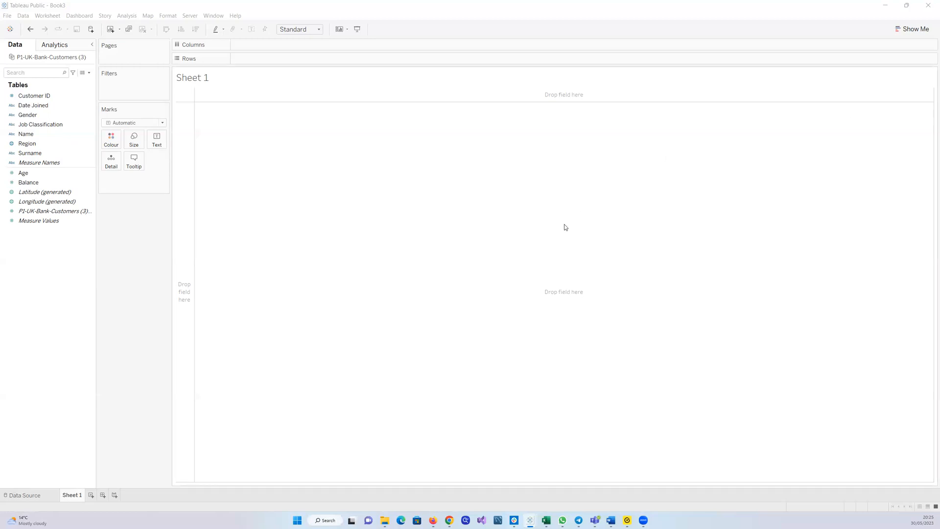
pyautogui.click(49, 146)
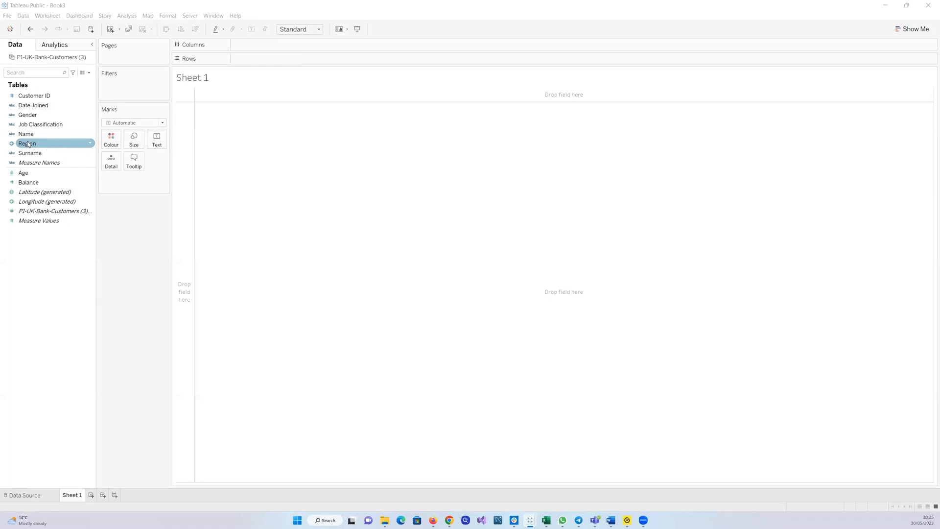
pyautogui.moveTo(31, 146); pyautogui.dragTo(360, 206)
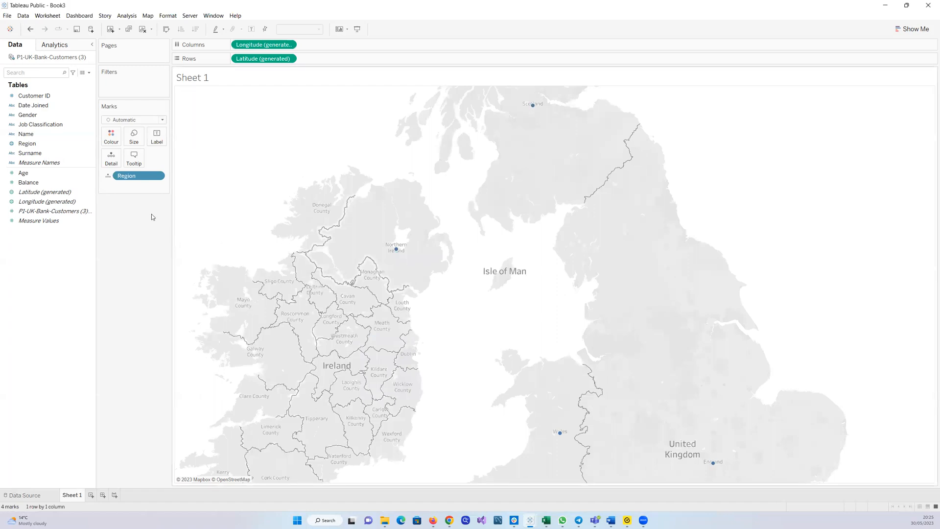
pyautogui.moveTo(136, 177); pyautogui.dragTo(29, 156)
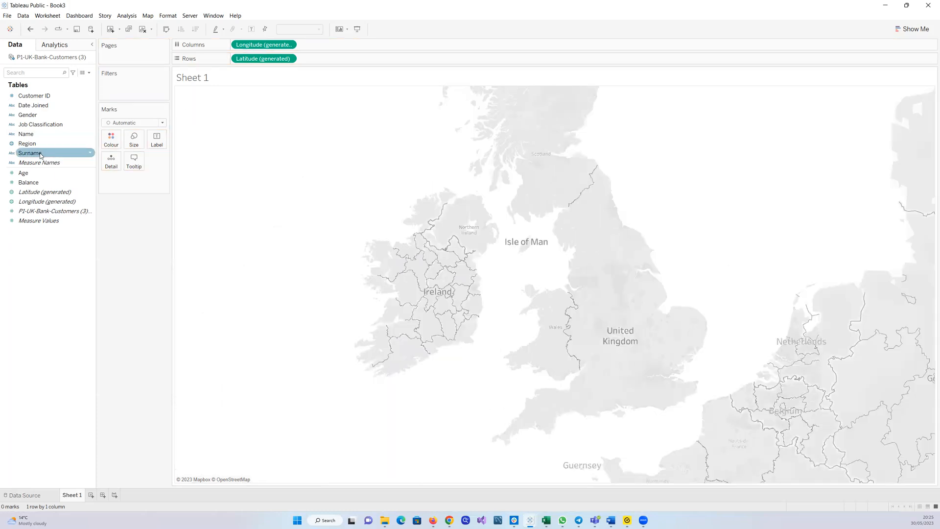
pyautogui.doubleClick(38, 193)
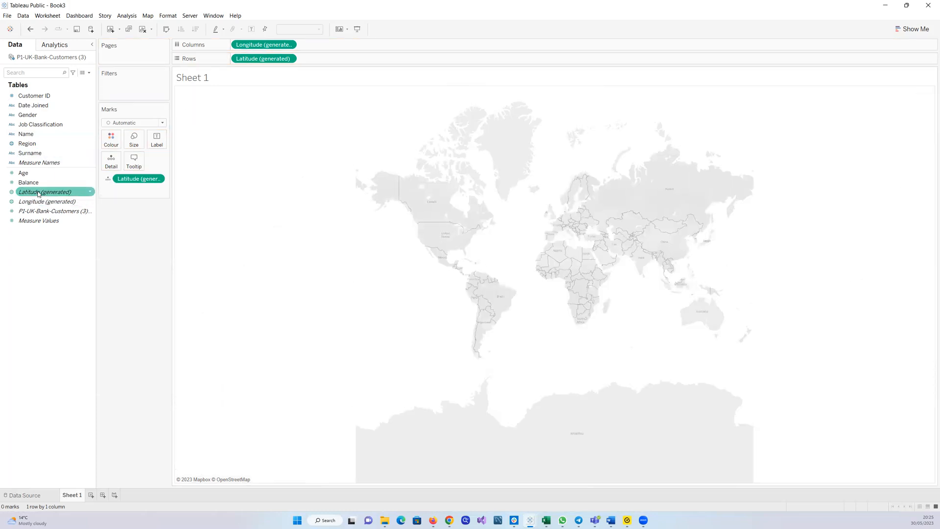
pyautogui.click(39, 202)
pyautogui.doubleClick(40, 202)
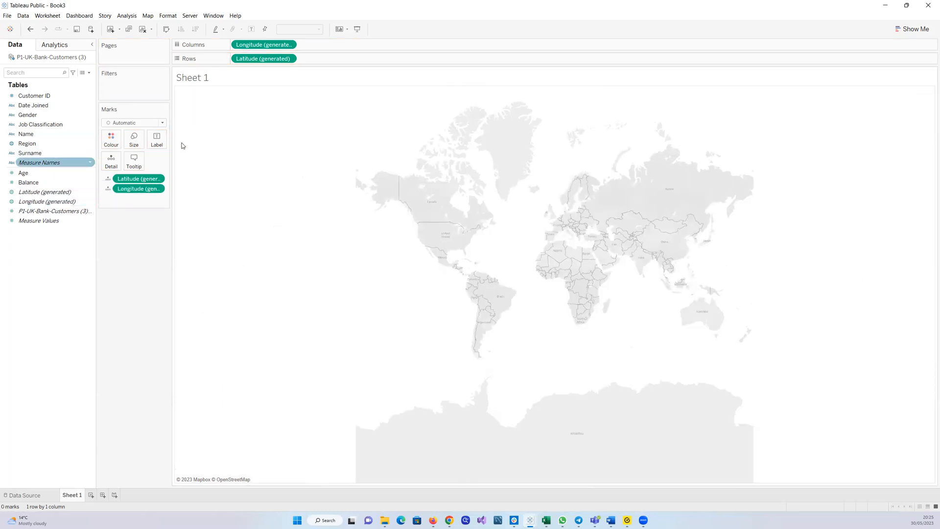
pyautogui.moveTo(137, 180); pyautogui.dragTo(49, 264)
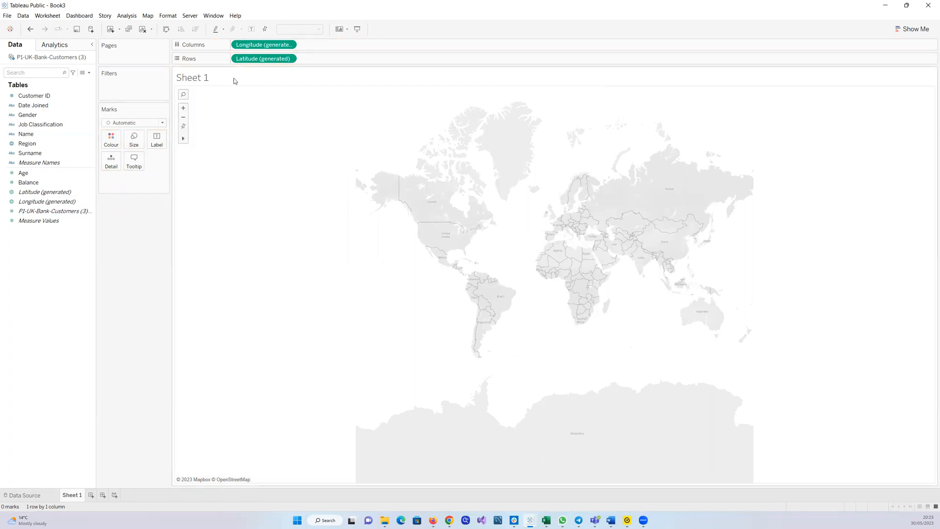
pyautogui.moveTo(274, 58); pyautogui.dragTo(73, 189)
pyautogui.moveTo(253, 46); pyautogui.dragTo(12, 232)
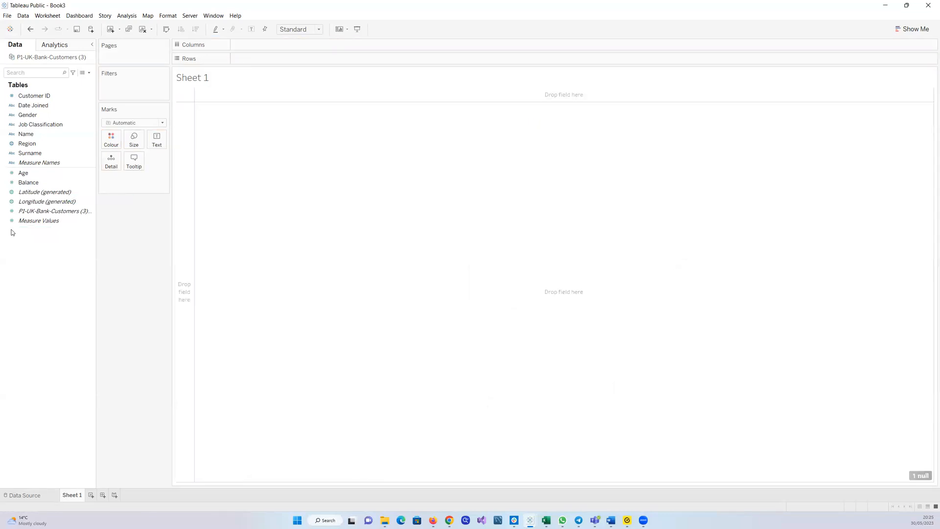
# Build a map from the generated Longitude and Latitude fields and colour its marks by Region
pyautogui.doubleClick(28, 202)
pyautogui.click(35, 192)
pyautogui.doubleClick(34, 192)
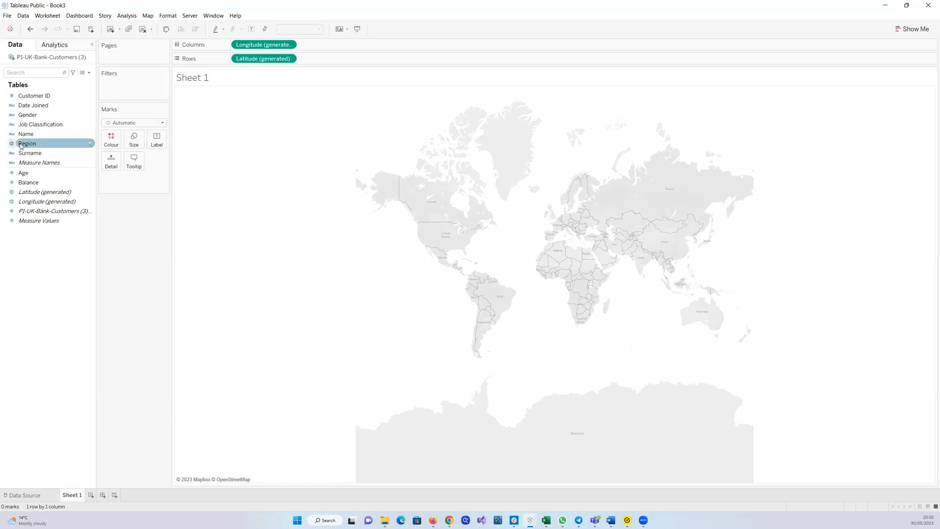
pyautogui.moveTo(24, 143); pyautogui.dragTo(474, 204)
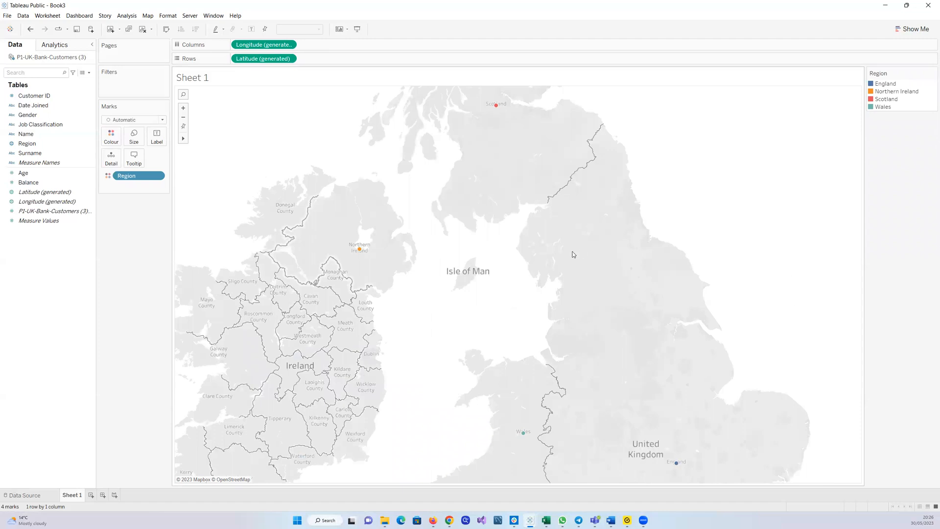
pyautogui.click(137, 139)
# Shrink the map view's width and height and zoom out over the United Kingdom
pyautogui.moveTo(862, 273); pyautogui.dragTo(723, 270)
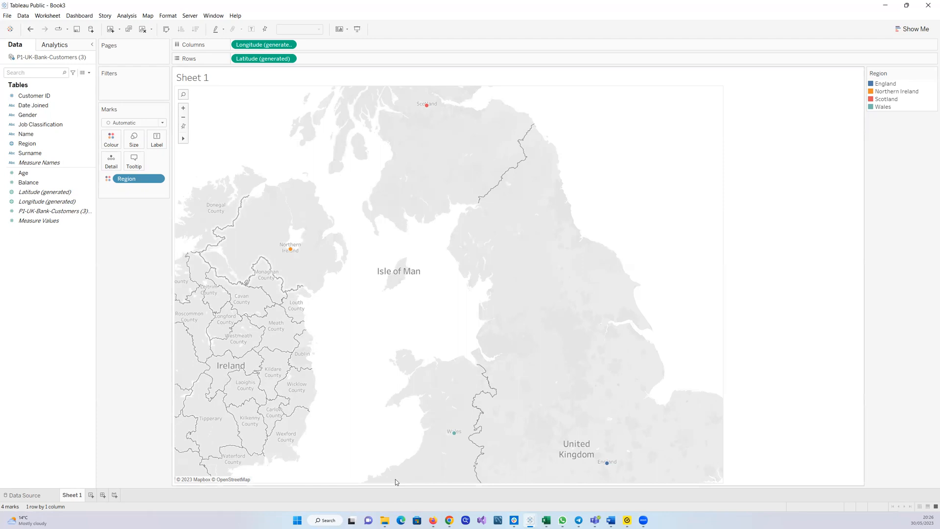
pyautogui.moveTo(396, 483); pyautogui.dragTo(406, 366)
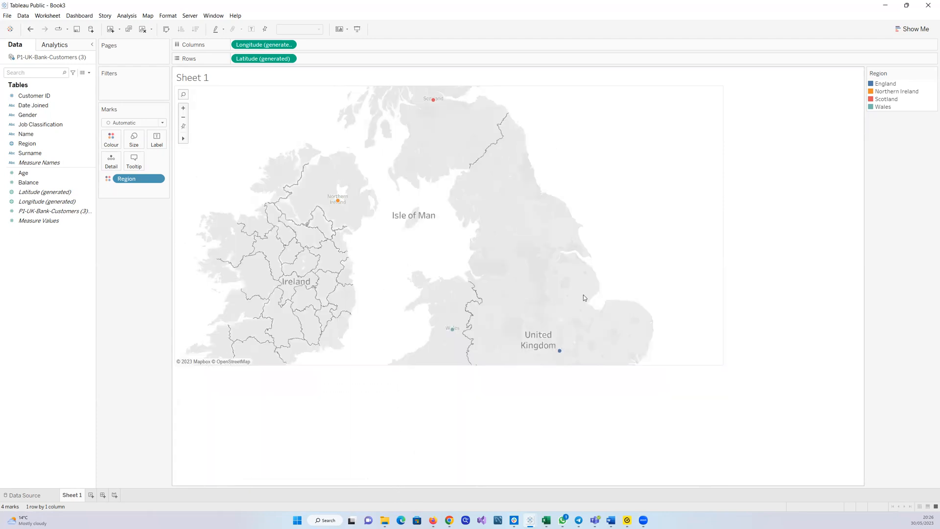
pyautogui.scroll(-3, 583, 296)
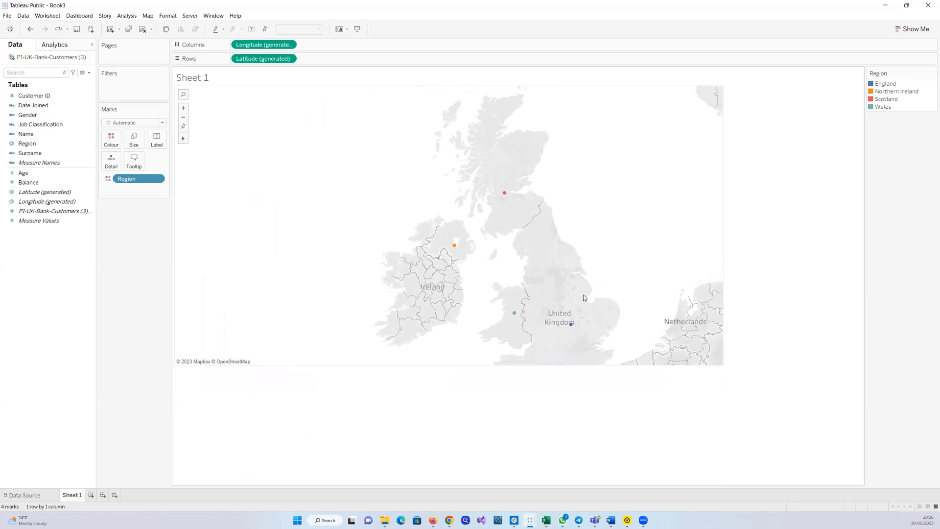
pyautogui.scroll(-2, 583, 297)
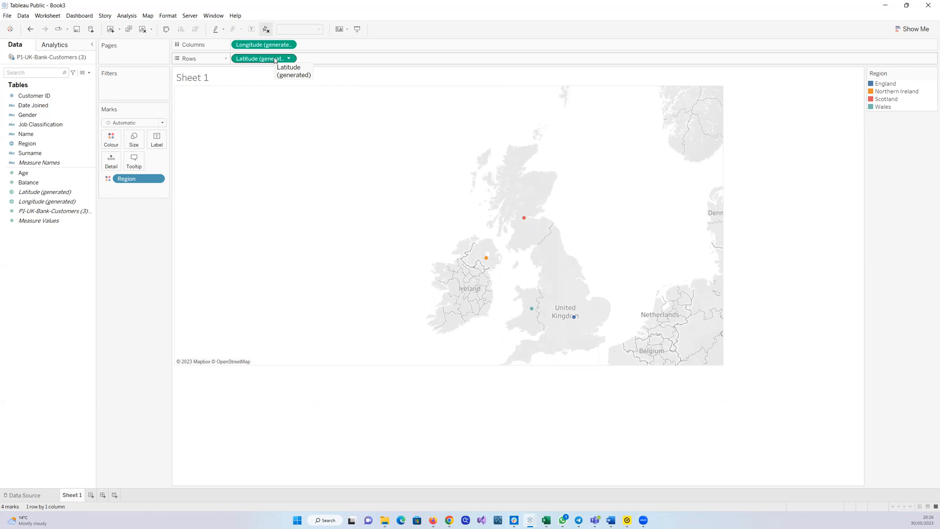
# Remove Region from the marks and rebuild the map with Latitude (generated) on Rows and Longitude (generated) on Columns
pyautogui.moveTo(127, 179); pyautogui.dragTo(57, 242)
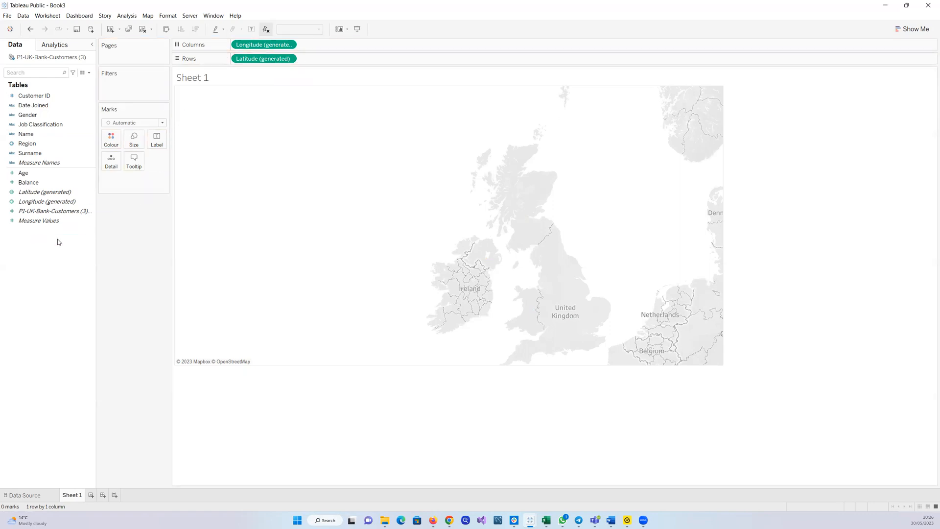
pyautogui.click(24, 145)
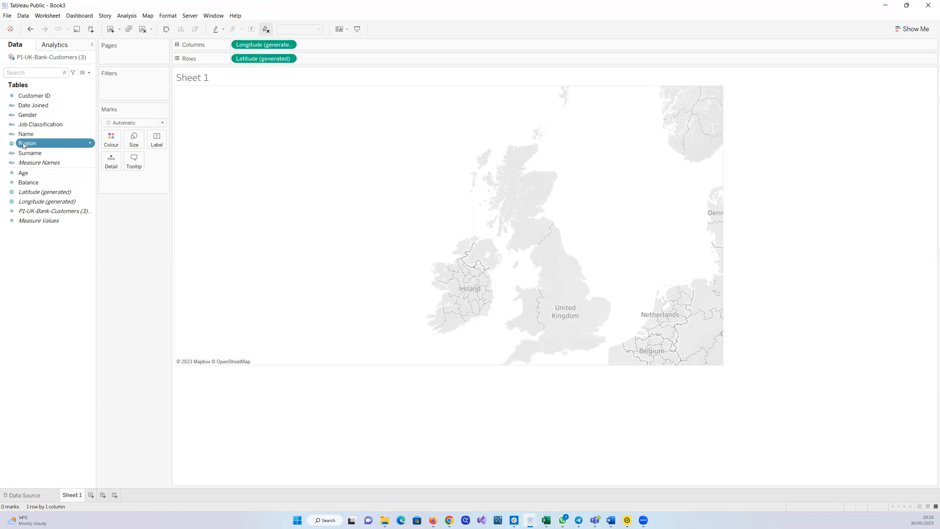
pyautogui.moveTo(255, 48); pyautogui.dragTo(93, 242)
pyautogui.moveTo(258, 59); pyautogui.dragTo(45, 229)
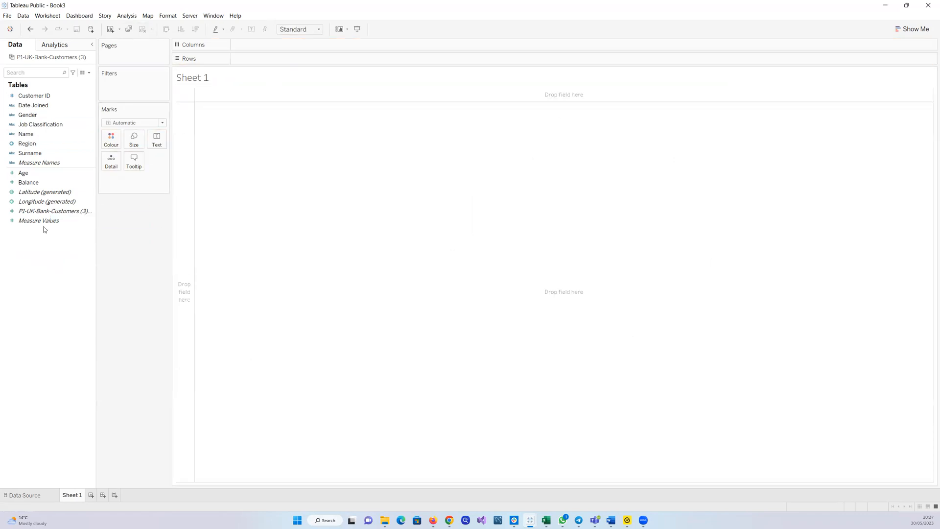
pyautogui.doubleClick(31, 193)
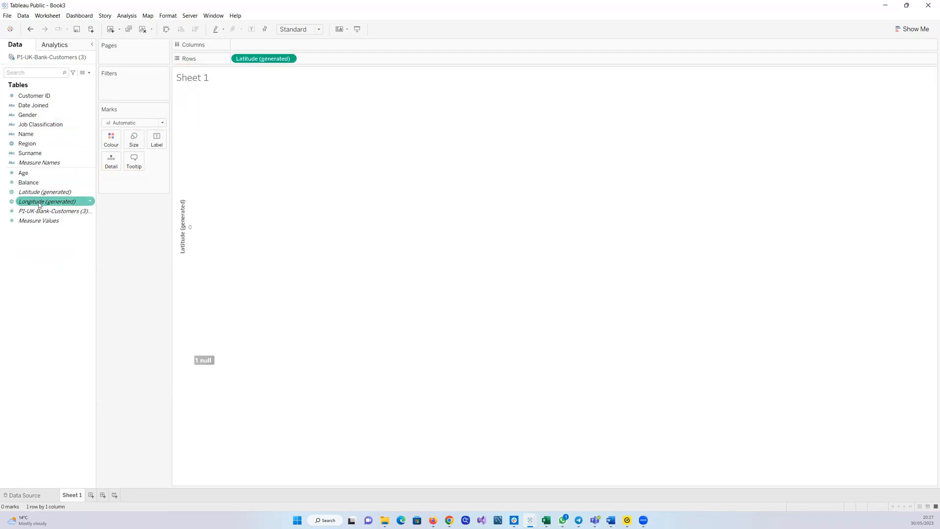
pyautogui.doubleClick(40, 201)
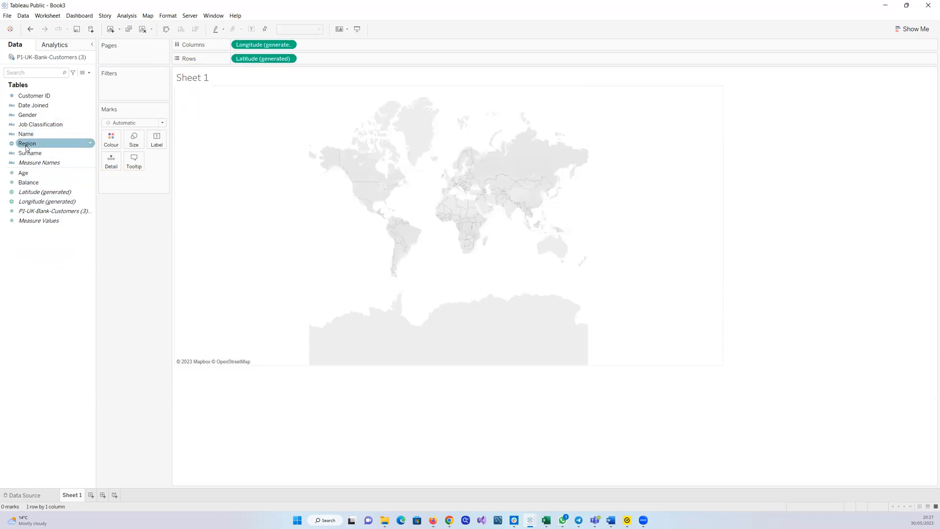
pyautogui.moveTo(27, 147); pyautogui.dragTo(455, 197)
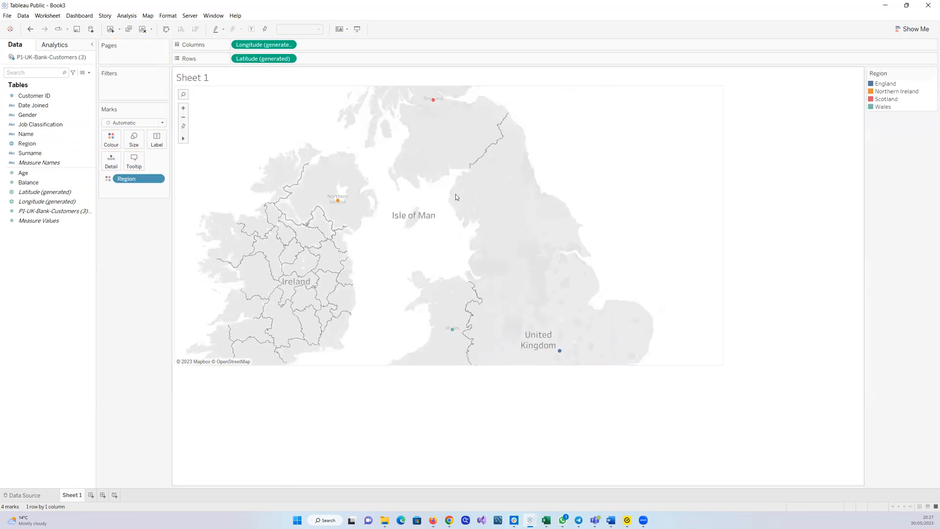
pyautogui.moveTo(262, 59); pyautogui.dragTo(63, 296)
pyautogui.moveTo(260, 44); pyautogui.dragTo(399, 191)
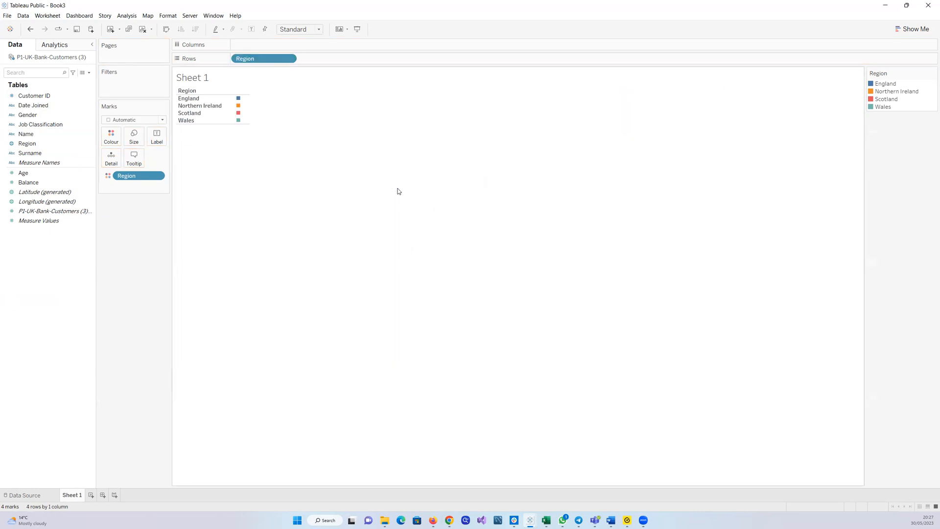
pyautogui.moveTo(262, 60); pyautogui.dragTo(22, 195)
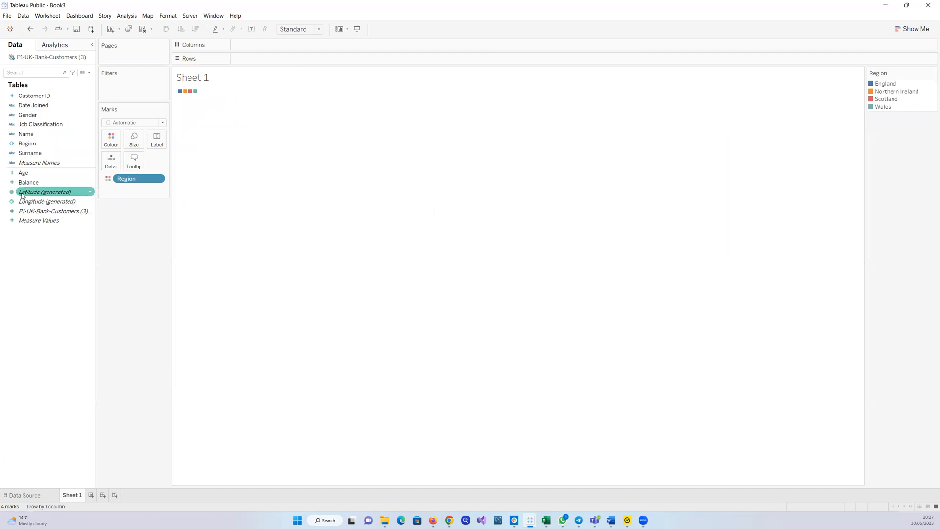
pyautogui.moveTo(123, 181); pyautogui.dragTo(9, 241)
pyautogui.doubleClick(45, 192)
pyautogui.click(49, 205)
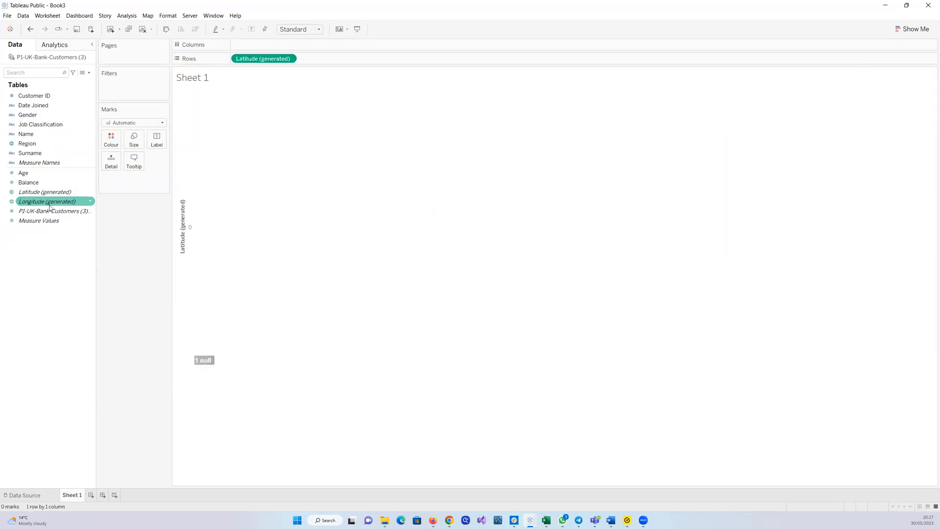
pyautogui.doubleClick(49, 203)
# Colour the map's marks by Region
pyautogui.click(44, 145)
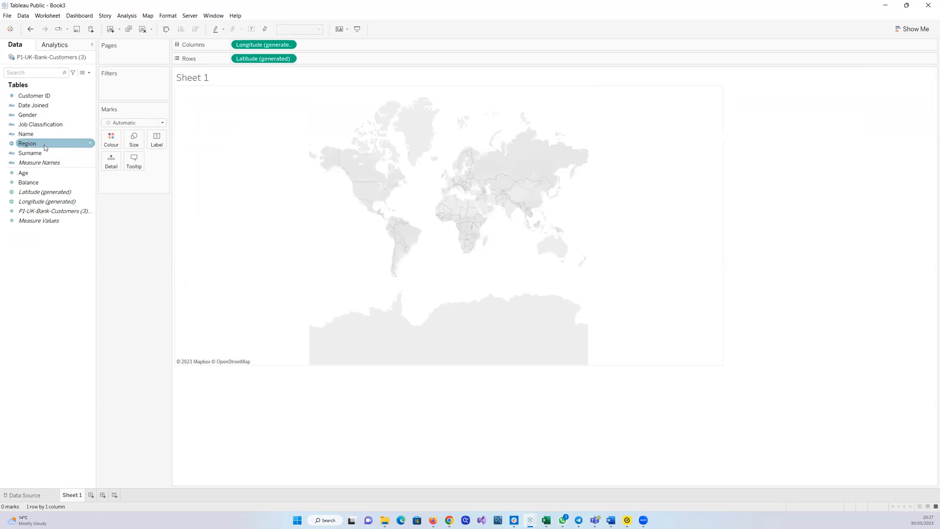
pyautogui.moveTo(32, 146); pyautogui.dragTo(109, 143)
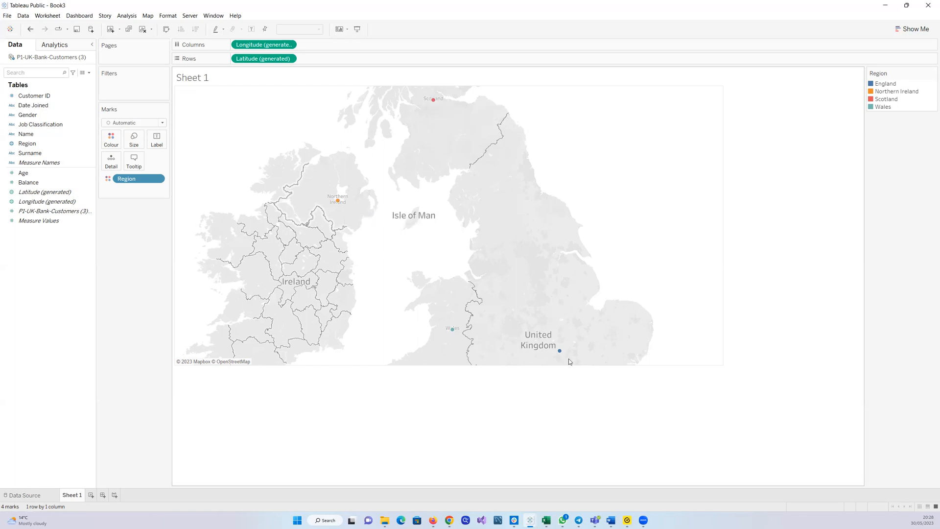
# Change the mark type to Map so each region is drawn as a filled area
pyautogui.moveTo(455, 336)
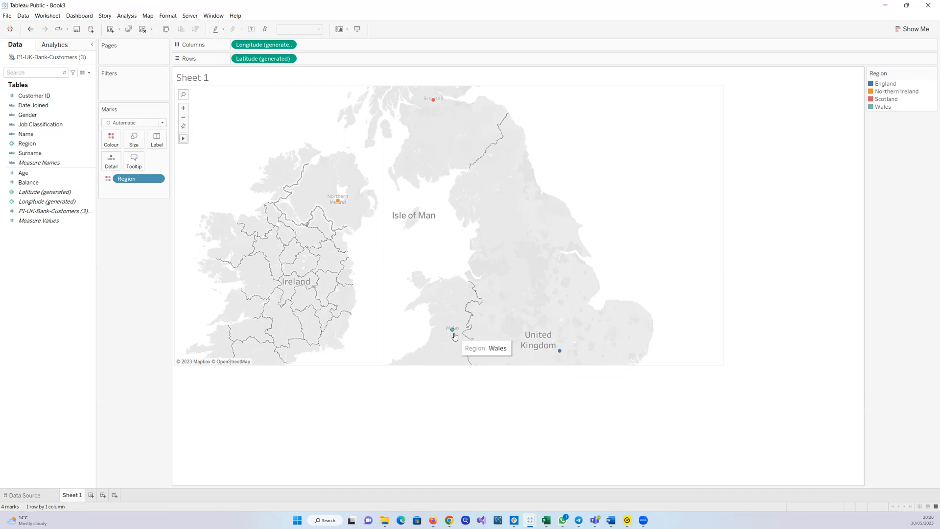
pyautogui.moveTo(563, 352)
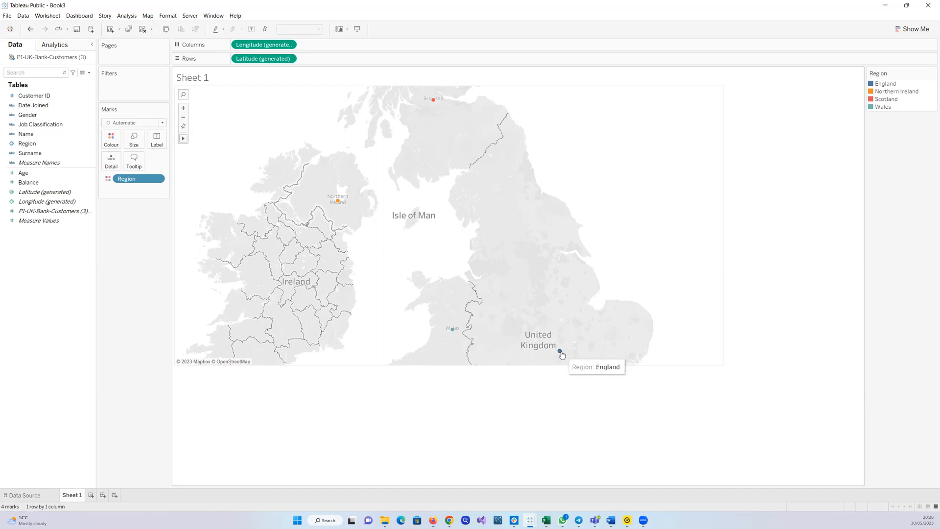
pyautogui.moveTo(434, 103)
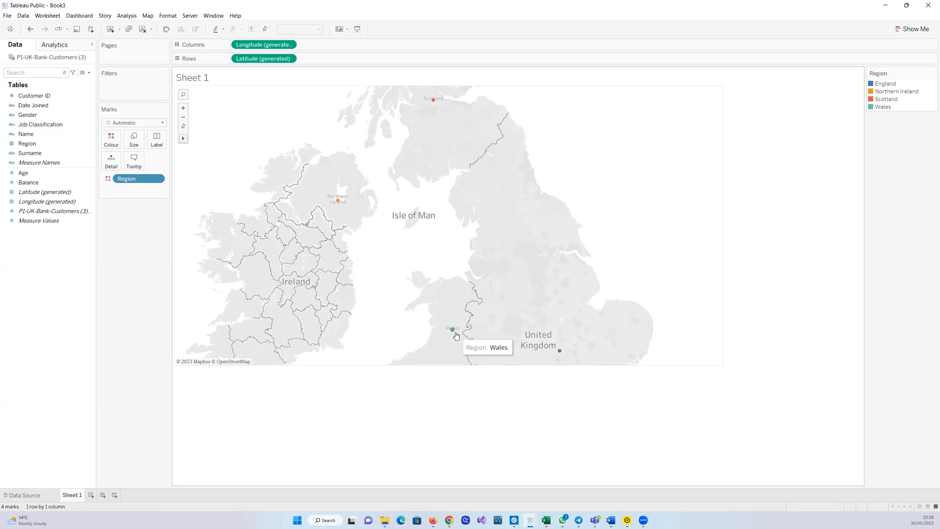
pyautogui.click(162, 123)
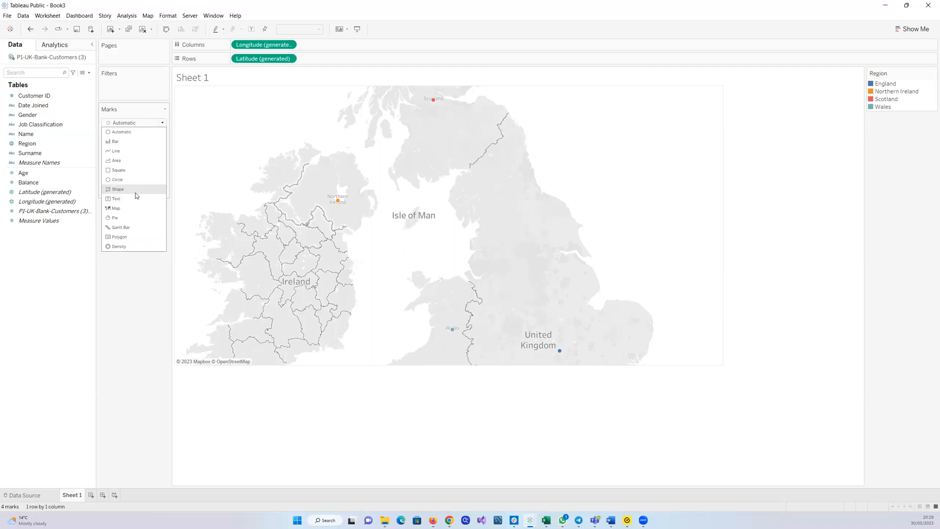
pyautogui.click(123, 209)
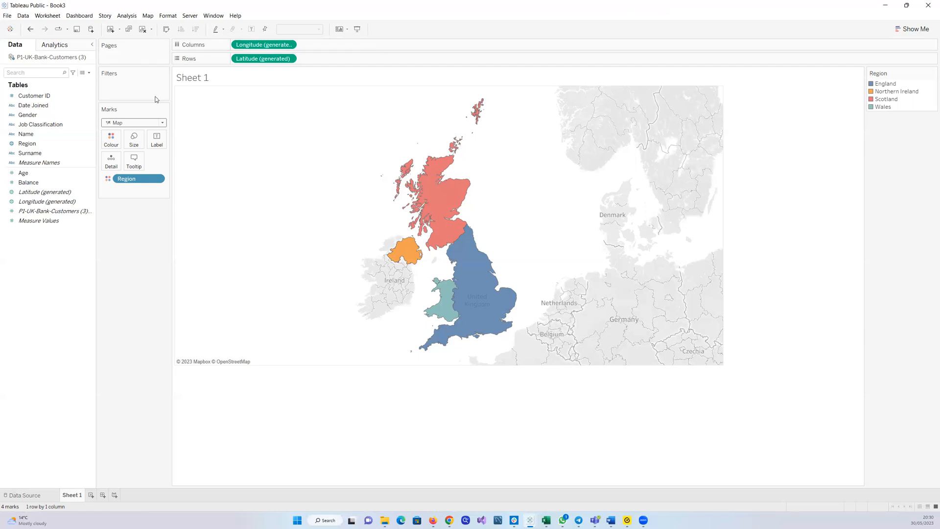
# Switch the mark type to Automatic and back to Map
pyautogui.click(161, 123)
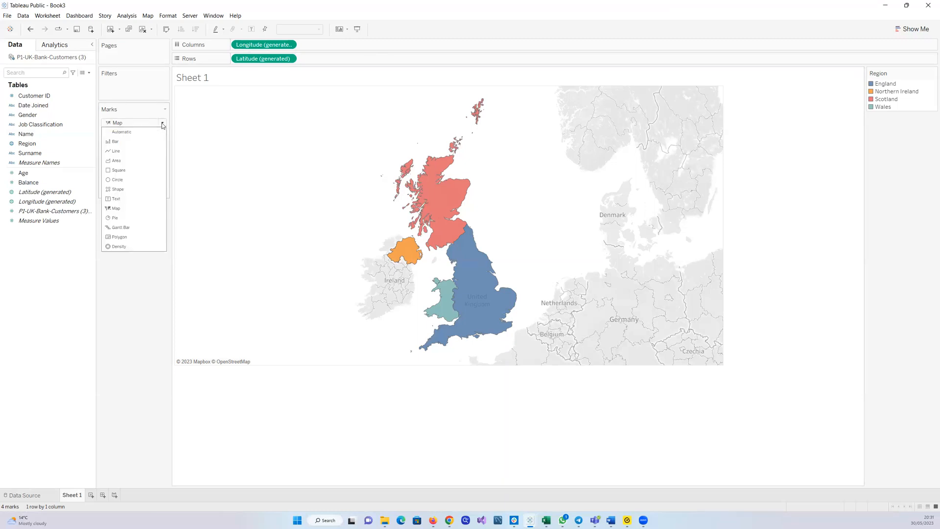
pyautogui.click(127, 208)
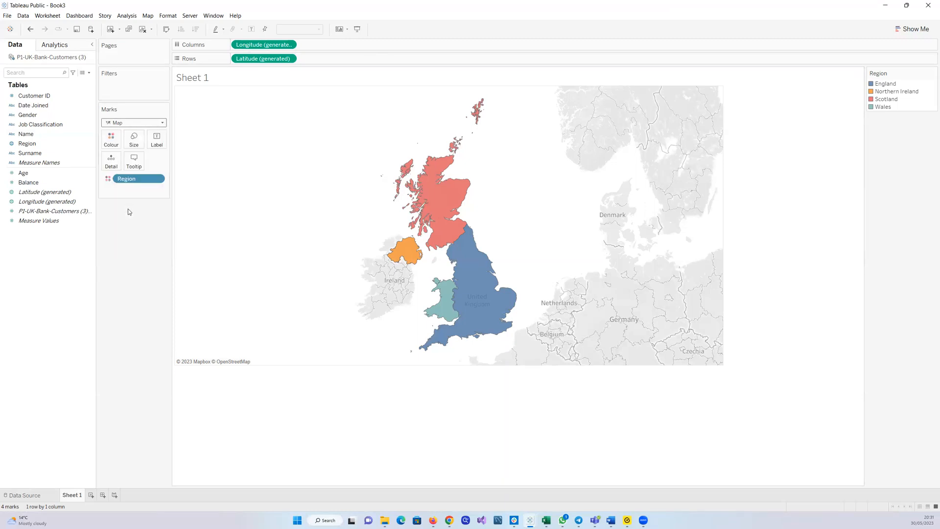
pyautogui.click(161, 123)
pyautogui.click(148, 132)
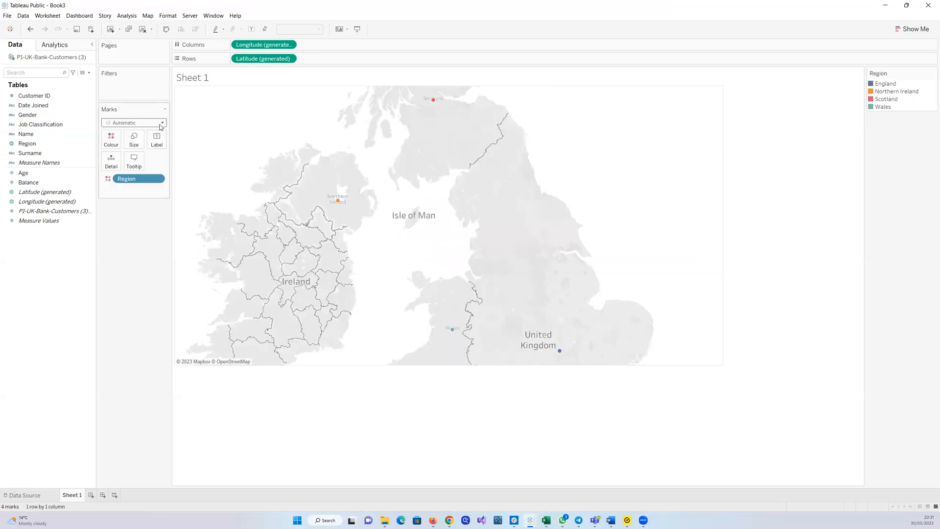
pyautogui.click(160, 124)
pyautogui.click(133, 209)
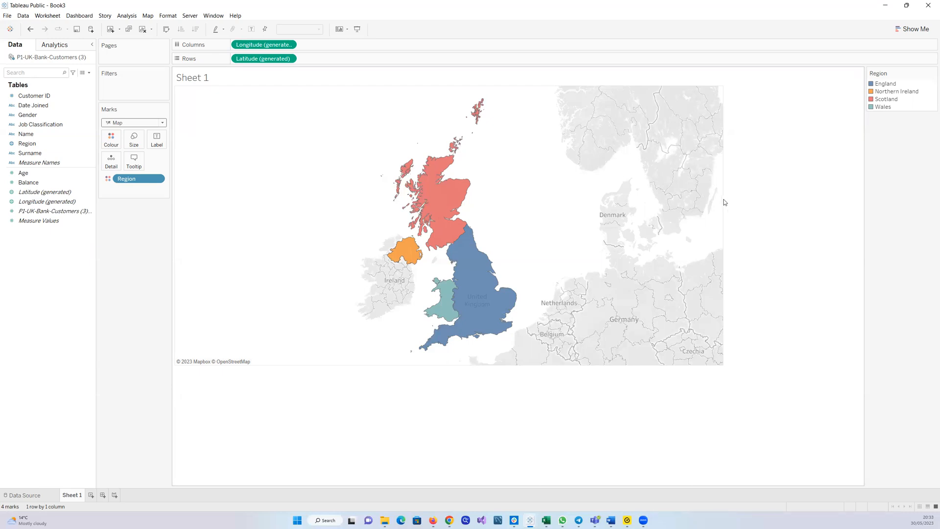
# Shrink the map view's width and height around the United Kingdom
pyautogui.moveTo(718, 204); pyautogui.dragTo(654, 209)
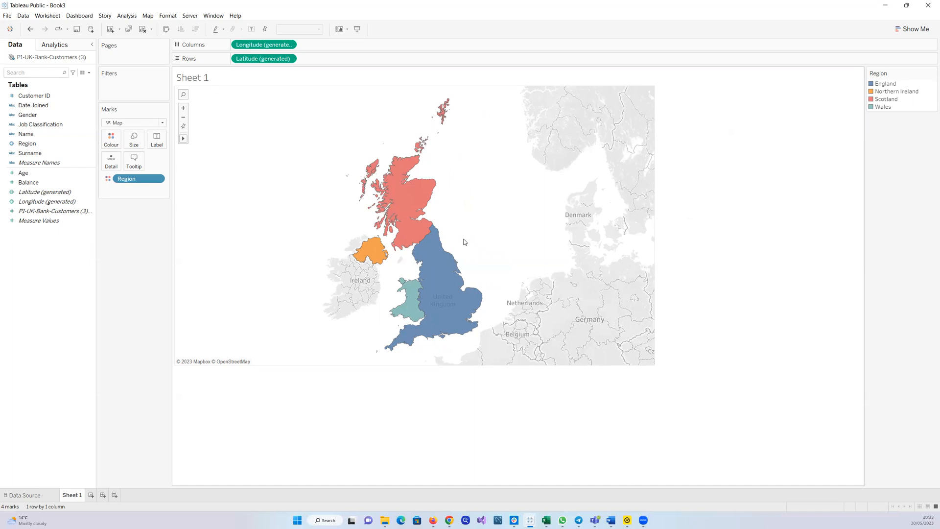
pyautogui.scroll(1, 464, 242)
pyautogui.scroll(-1, 464, 242)
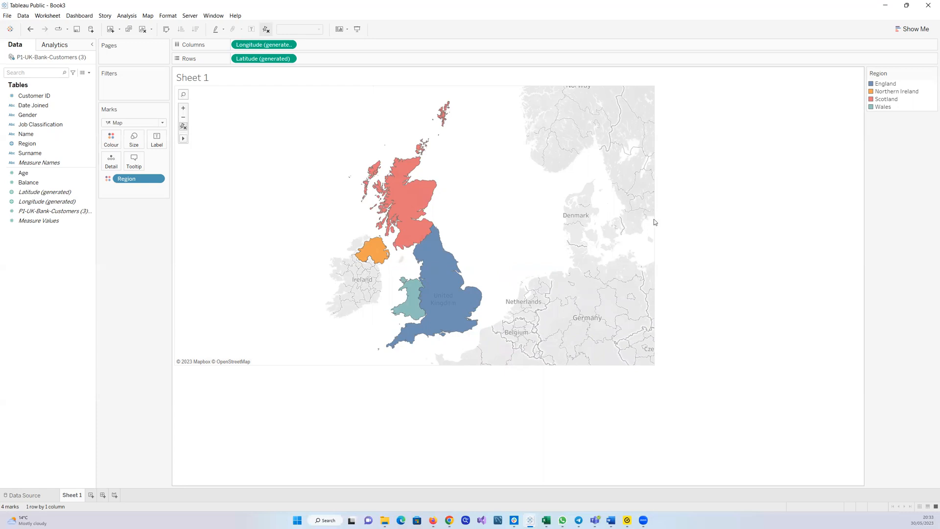
pyautogui.moveTo(654, 219); pyautogui.dragTo(575, 222)
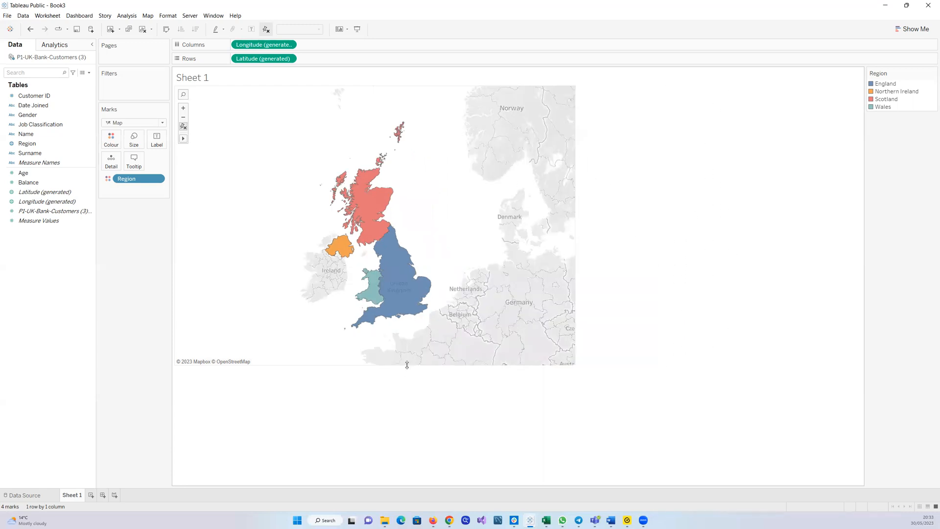
pyautogui.moveTo(407, 365); pyautogui.dragTo(411, 335)
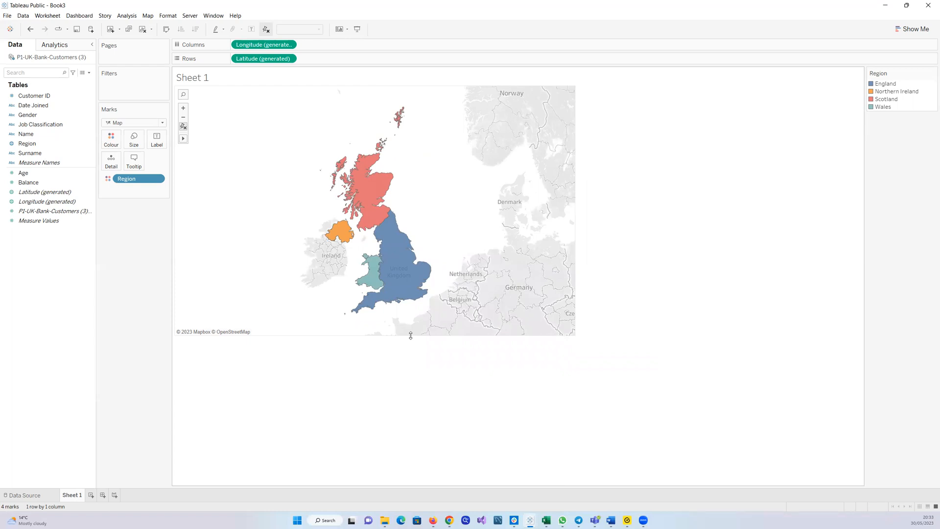
# Label each region with the count of P1-UK-Bank-Customers (3) records
pyautogui.moveTo(58, 211); pyautogui.dragTo(157, 141)
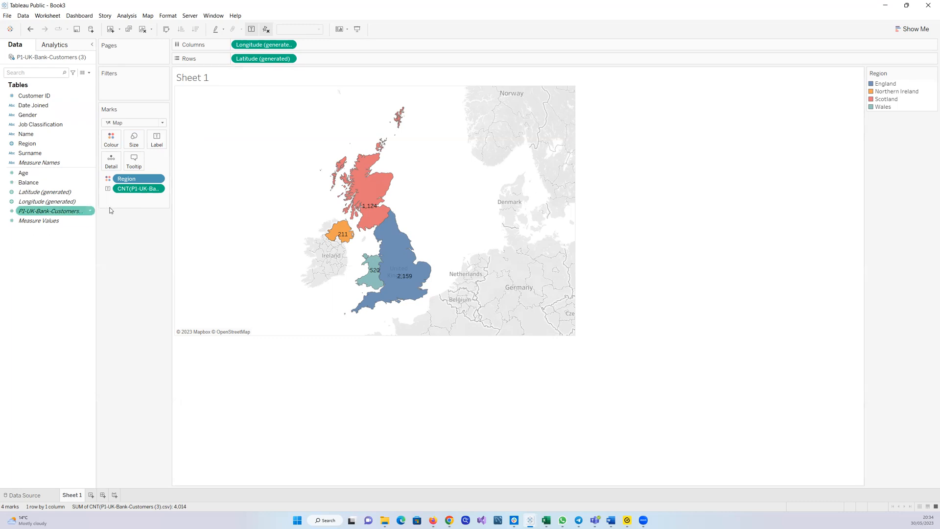
pyautogui.moveTo(132, 190); pyautogui.dragTo(17, 249)
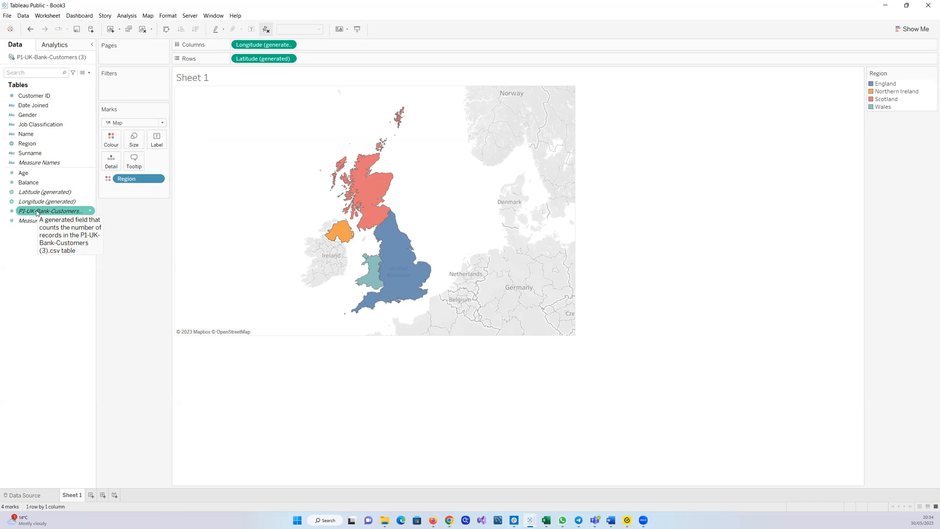
pyautogui.moveTo(37, 212); pyautogui.dragTo(155, 145)
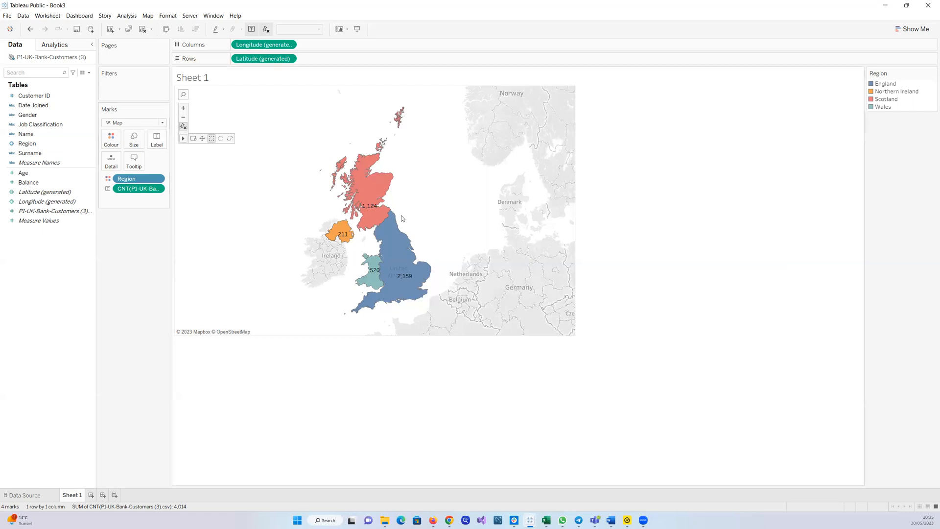
# Format the default worksheet font as bold, black and size 12, then close the formatting pane
pyautogui.moveTo(368, 203)
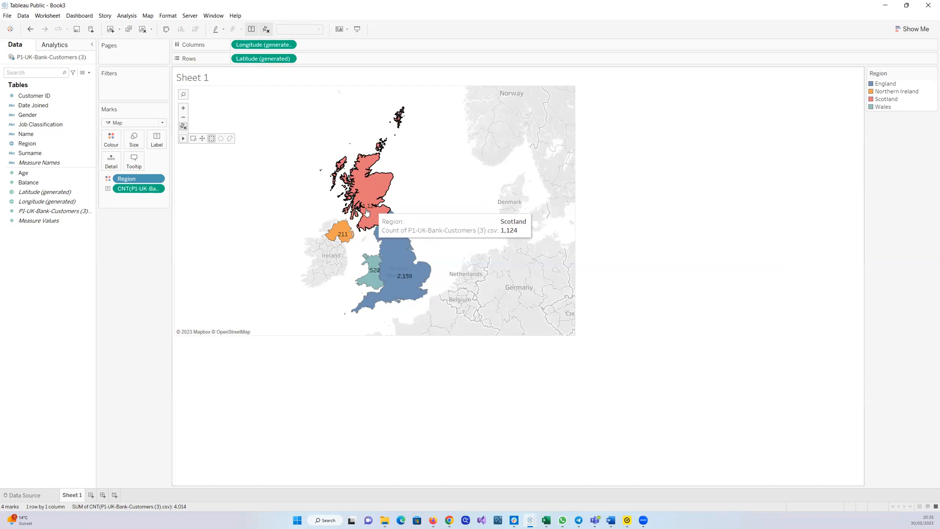
pyautogui.moveTo(370, 269)
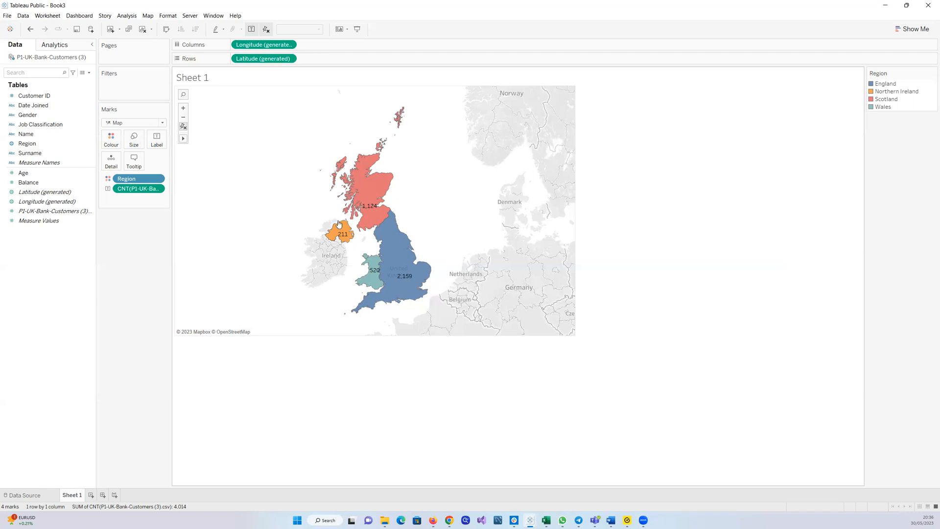
pyautogui.rightClick(364, 202)
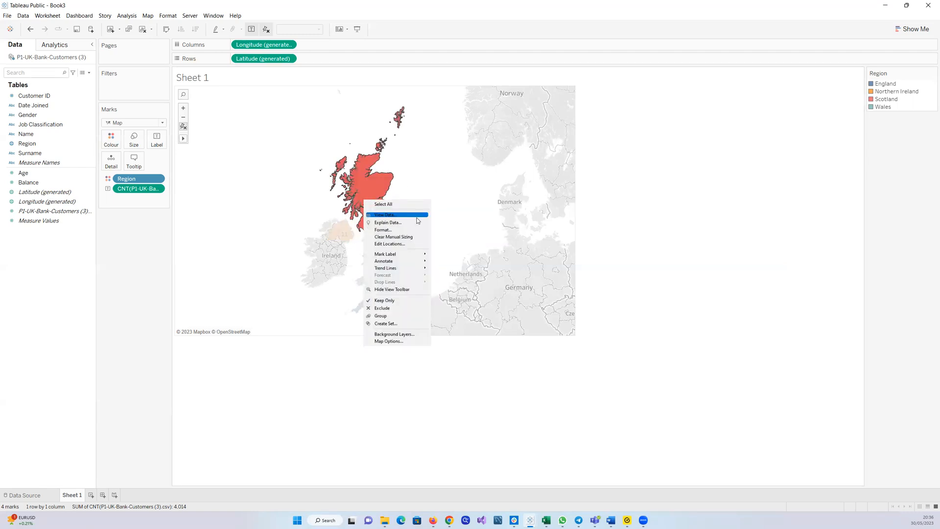
pyautogui.click(397, 230)
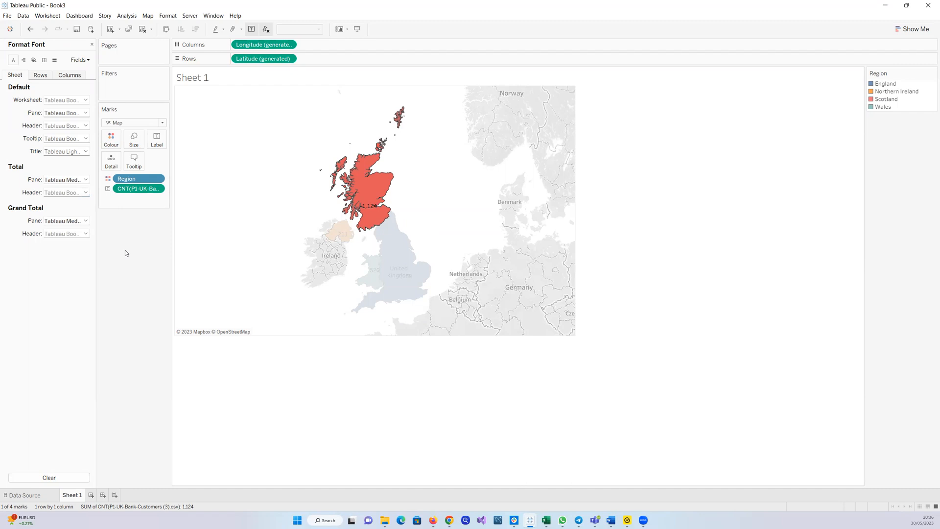
pyautogui.click(86, 99)
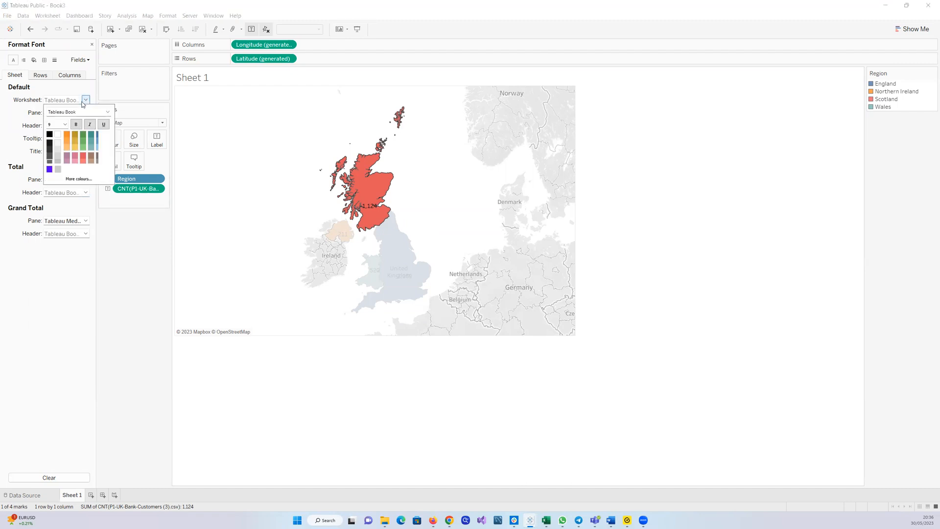
pyautogui.click(66, 124)
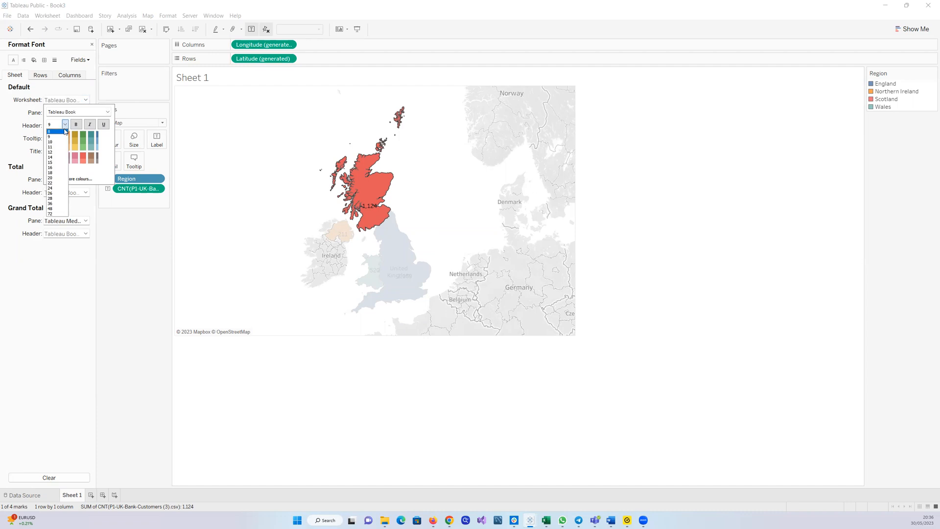
pyautogui.click(76, 126)
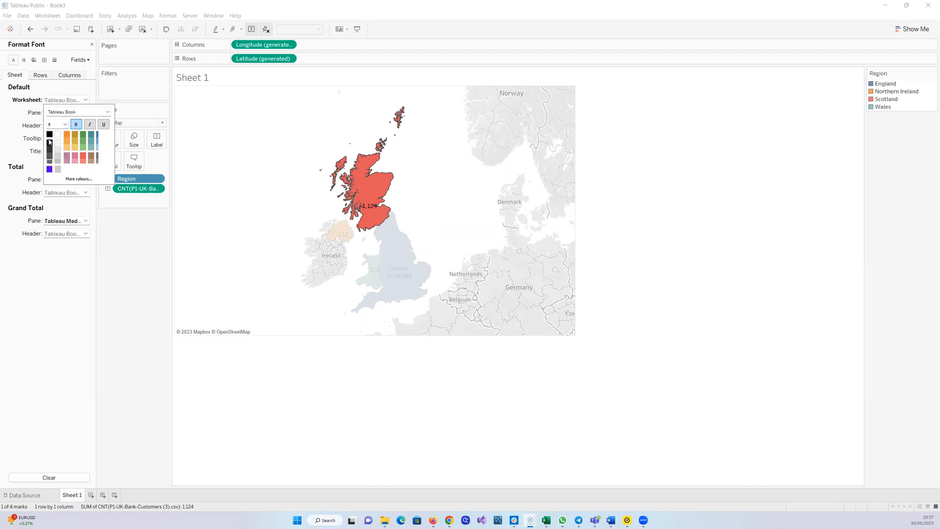
pyautogui.click(50, 143)
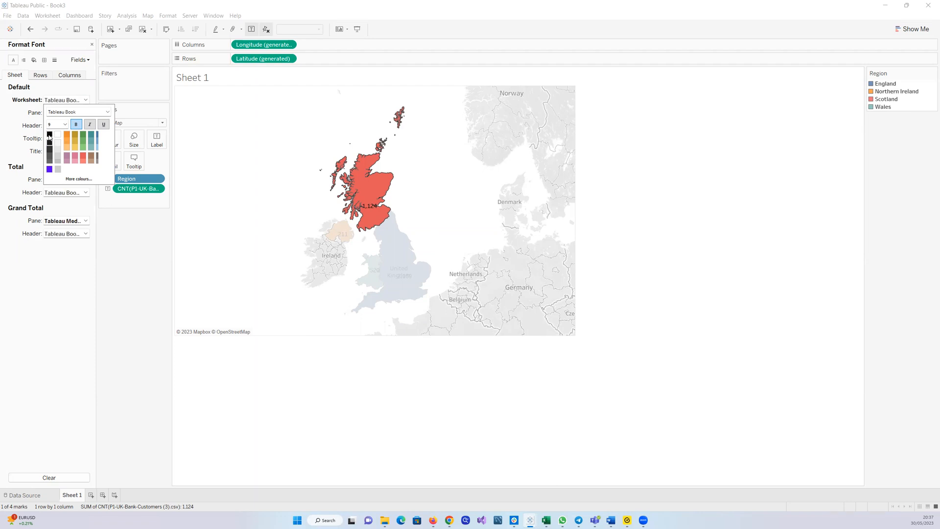
pyautogui.click(65, 124)
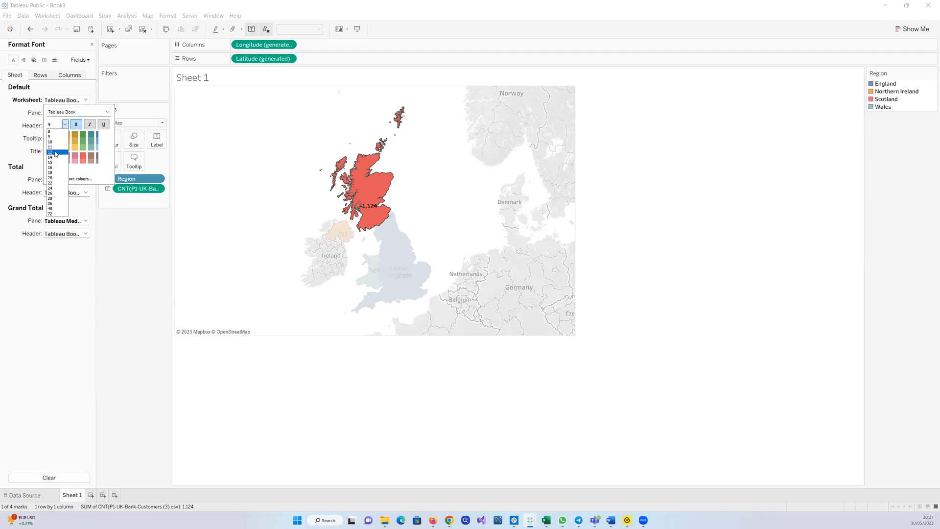
pyautogui.click(55, 152)
pyautogui.click(116, 209)
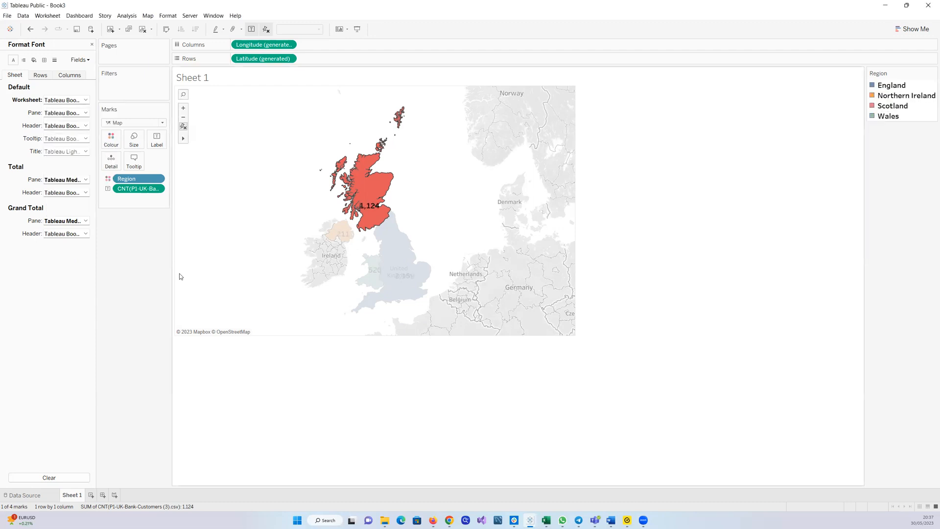
pyautogui.click(285, 263)
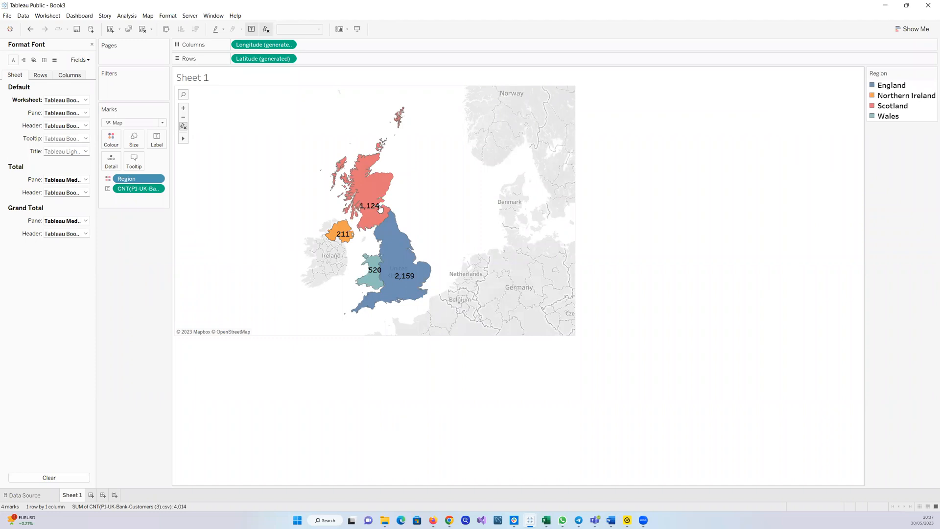
pyautogui.moveTo(376, 208)
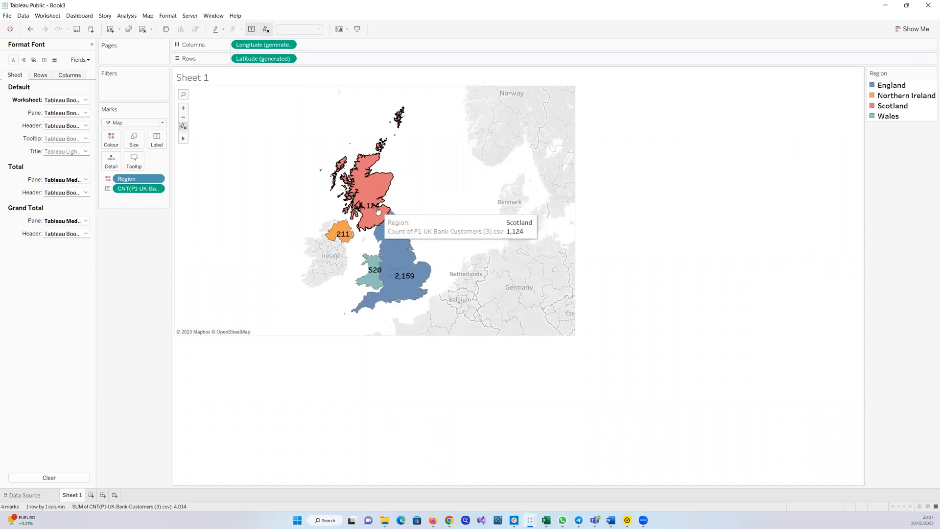
pyautogui.click(92, 45)
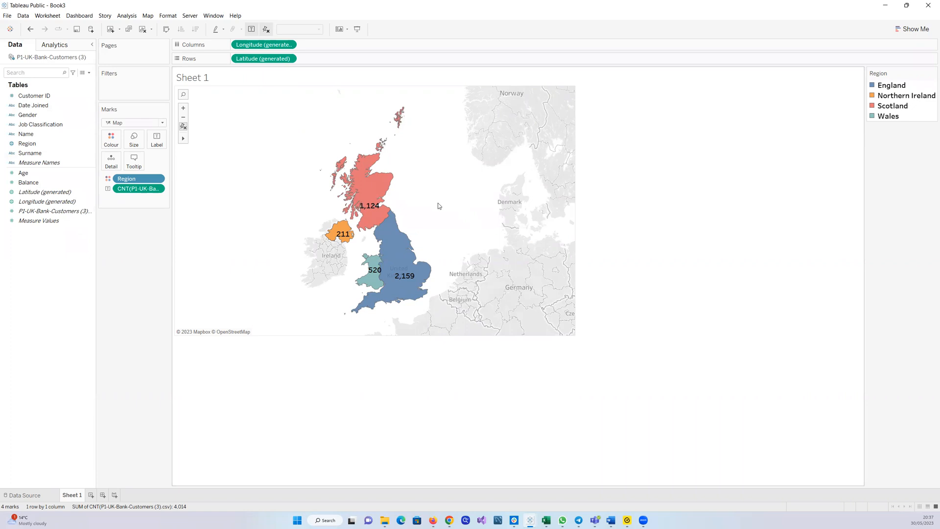
# Reopen the worksheet font formatting, pick a dark font colour for the default worksheet text, and close the formatting pane
pyautogui.rightClick(438, 206)
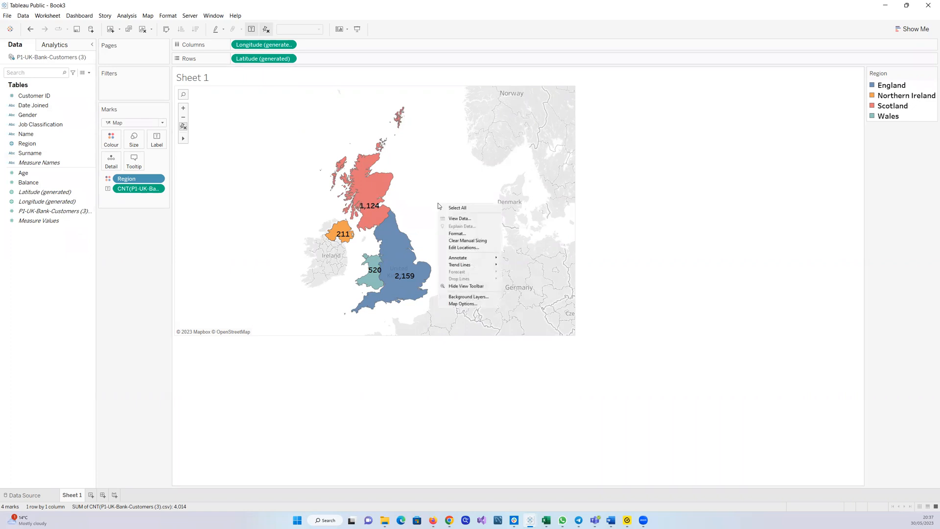
pyautogui.click(455, 234)
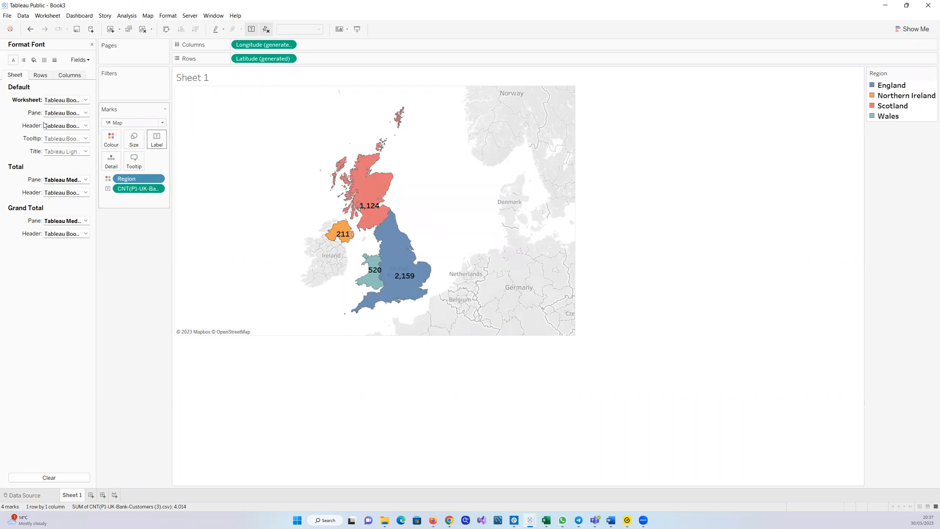
pyautogui.click(86, 100)
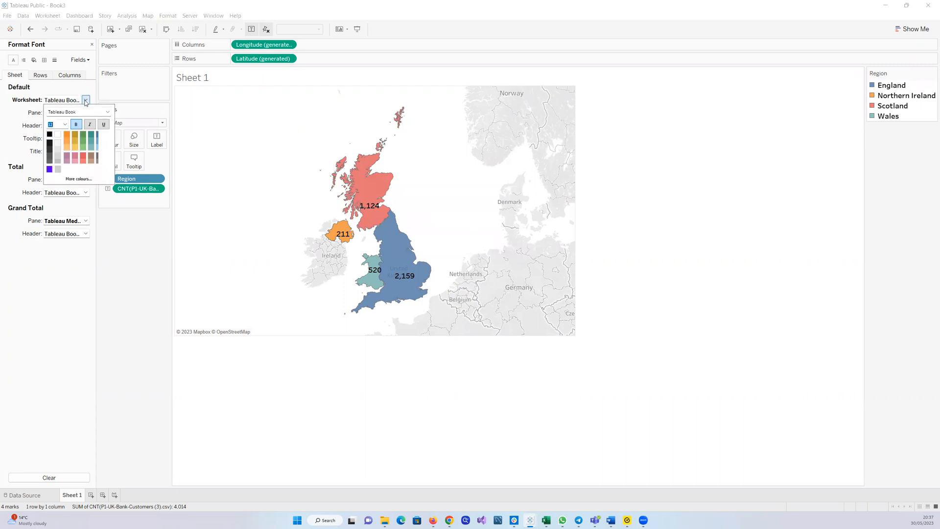
pyautogui.click(66, 126)
pyautogui.click(53, 154)
pyautogui.click(132, 230)
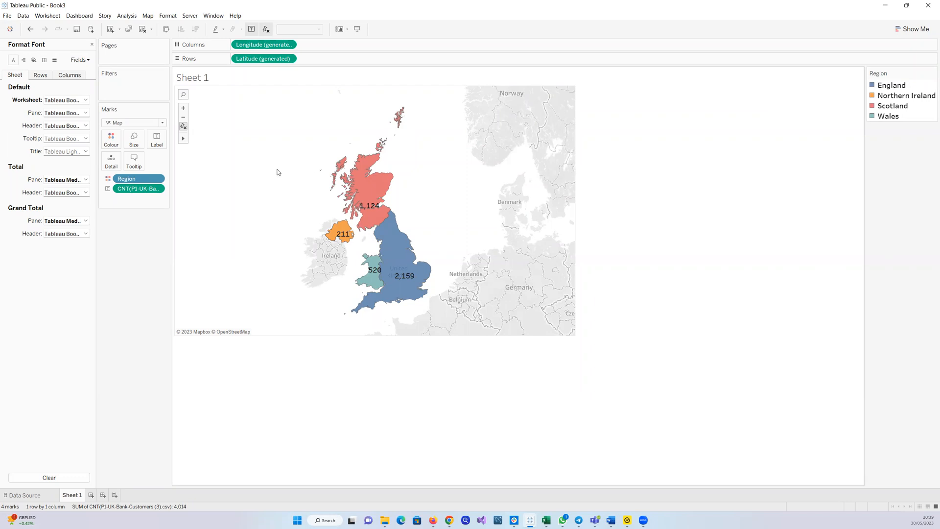
pyautogui.moveTo(370, 268)
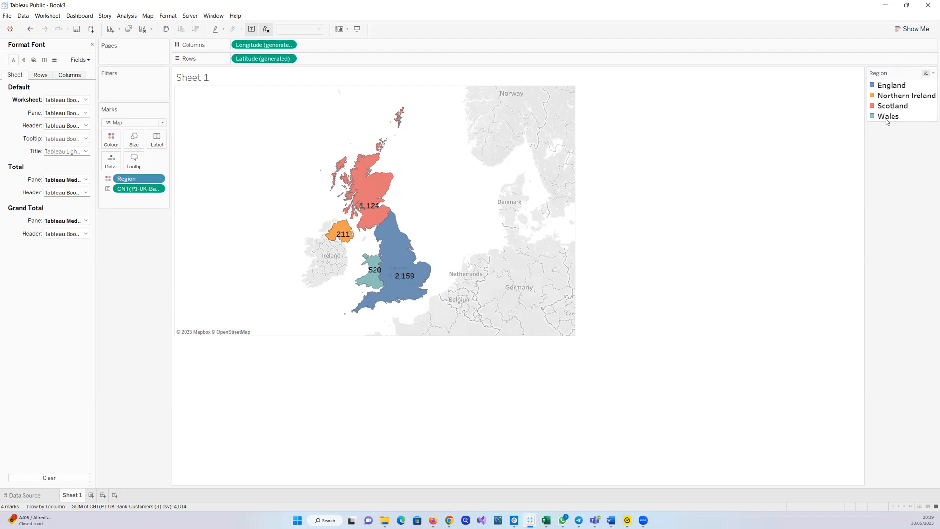
pyautogui.click(92, 45)
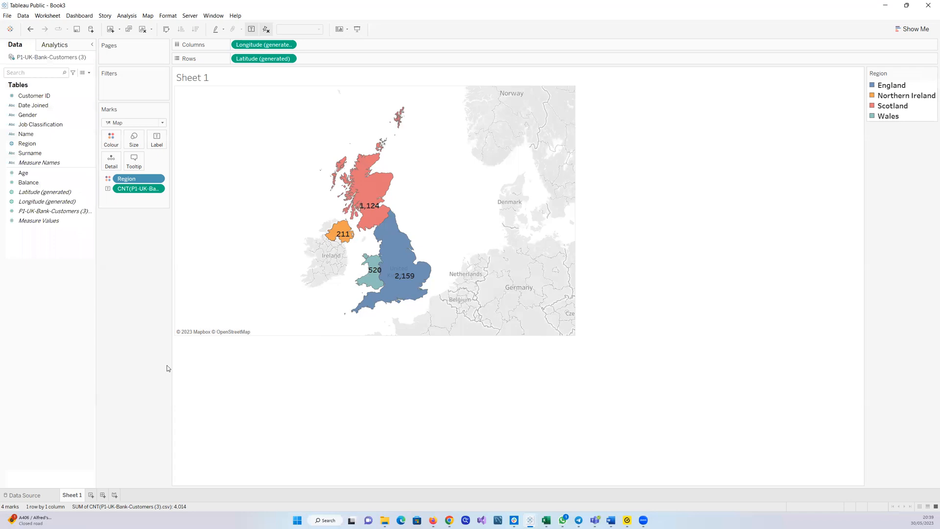
# Rename the worksheet as Map
pyautogui.doubleClick(67, 497)
pyautogui.write('Map')
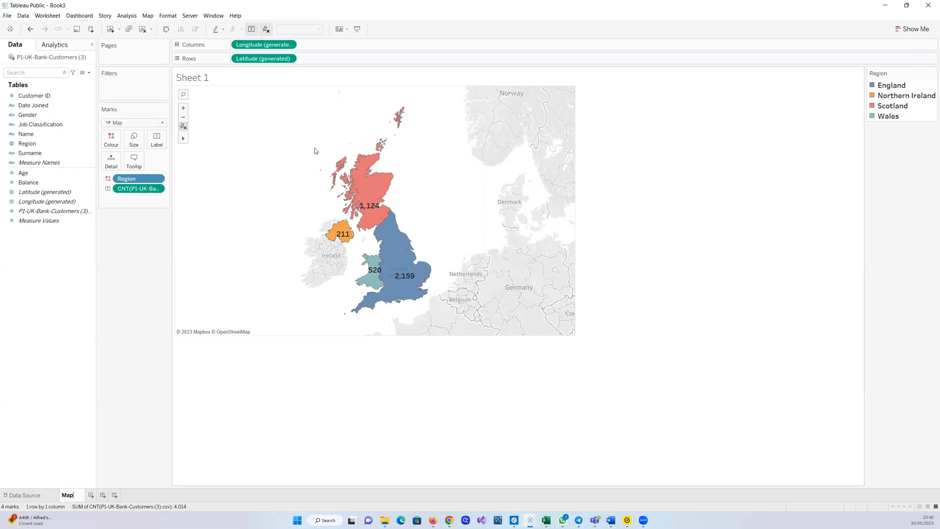
# Open the formatting pane for the count field on the marks, examine the map and its labels, then close the pane
pyautogui.click(157, 190)
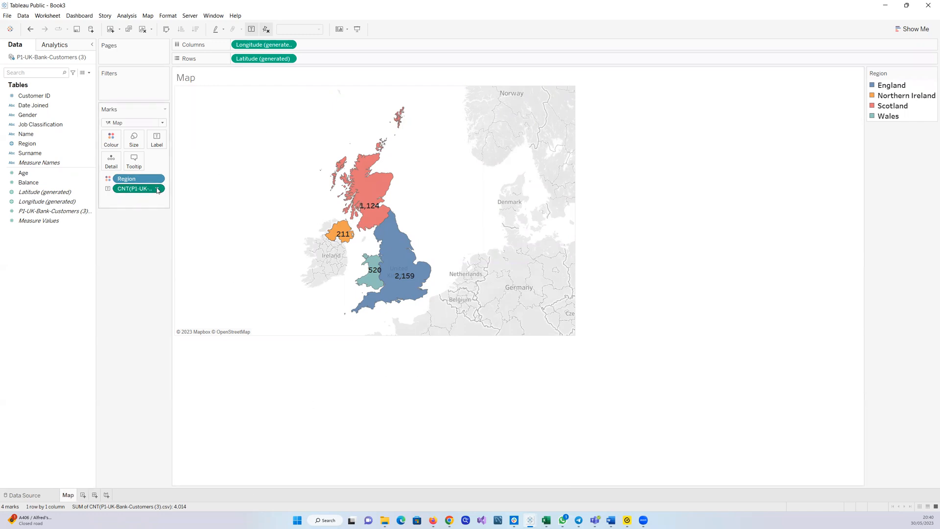
pyautogui.click(158, 189)
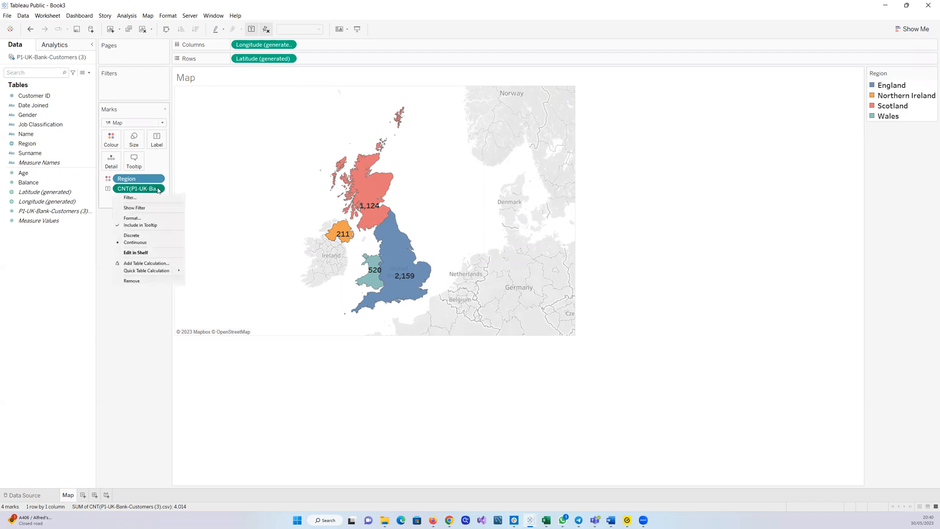
pyautogui.click(136, 218)
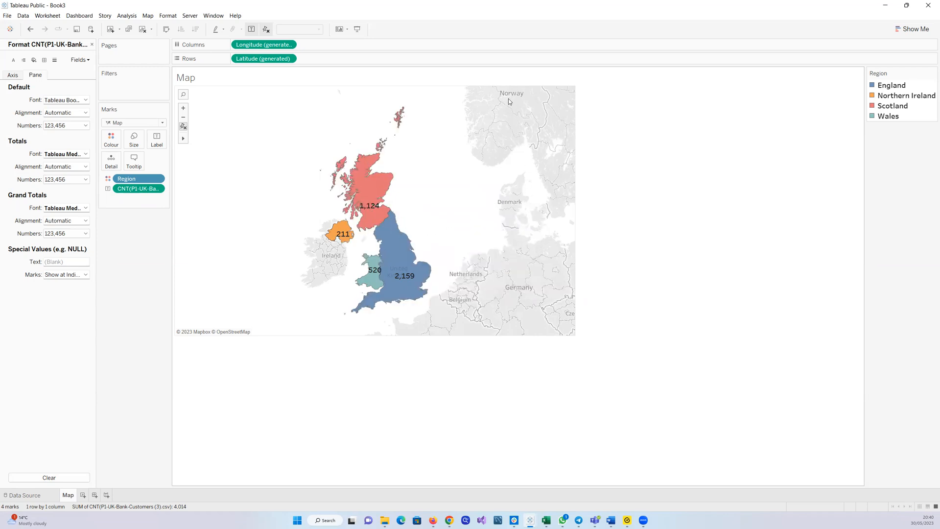
pyautogui.scroll(5, 510, 100)
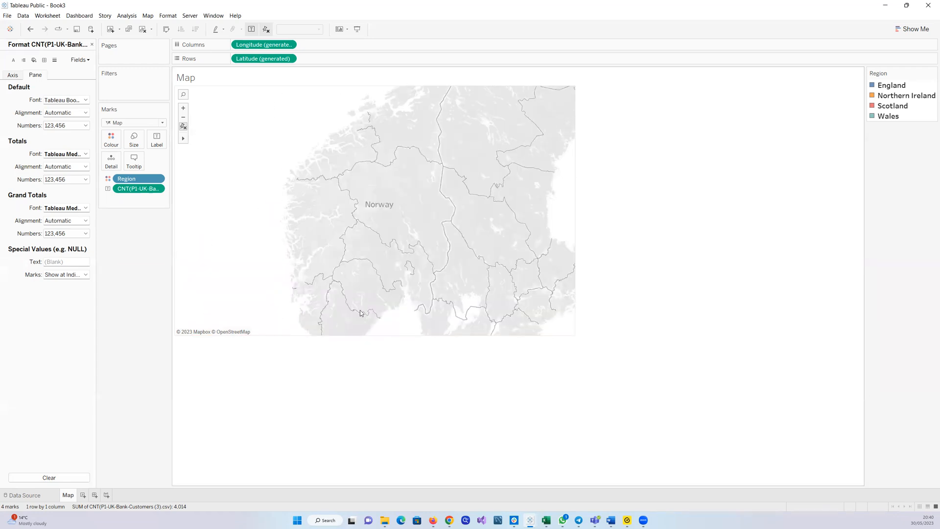
pyautogui.scroll(-1, 360, 310)
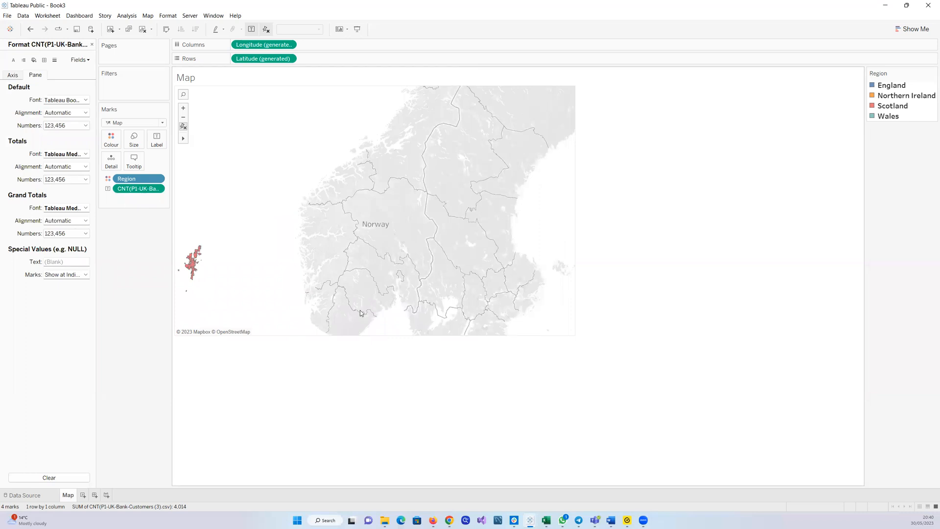
pyautogui.scroll(-3, 360, 310)
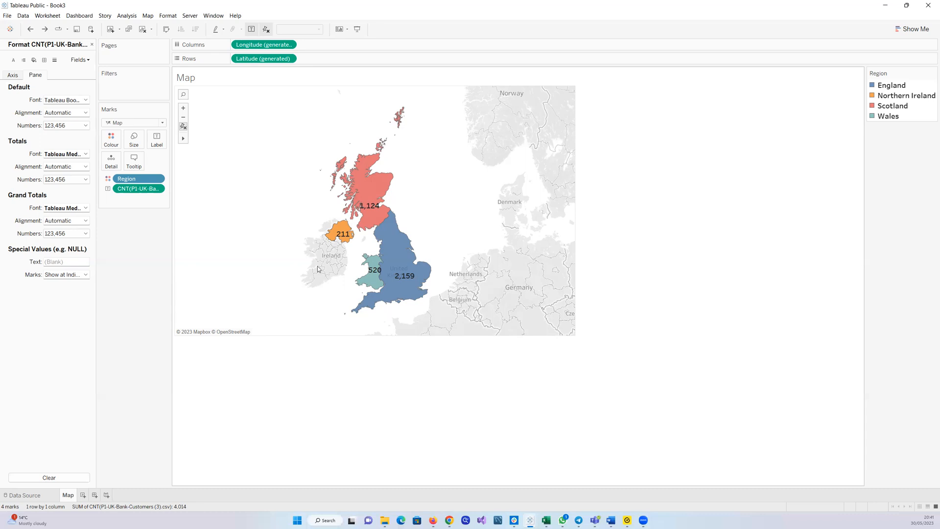
pyautogui.moveTo(378, 232)
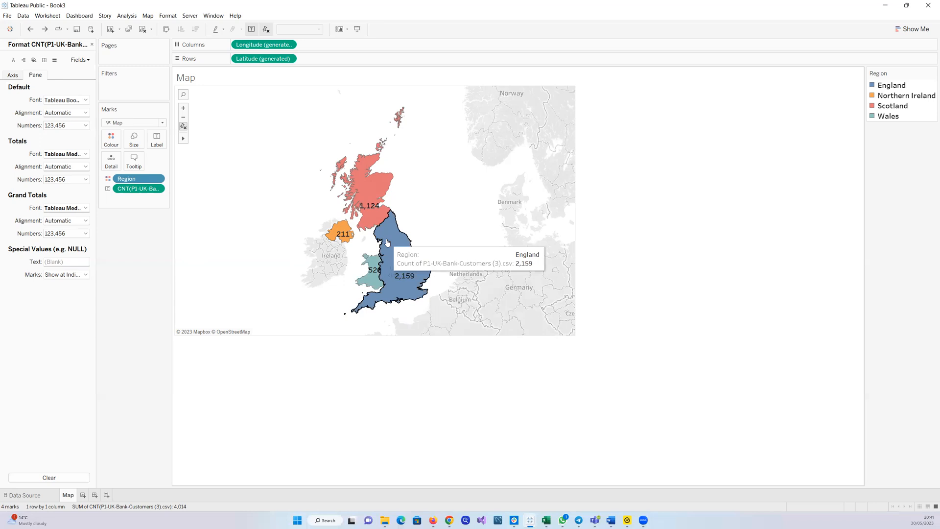
pyautogui.click(396, 267)
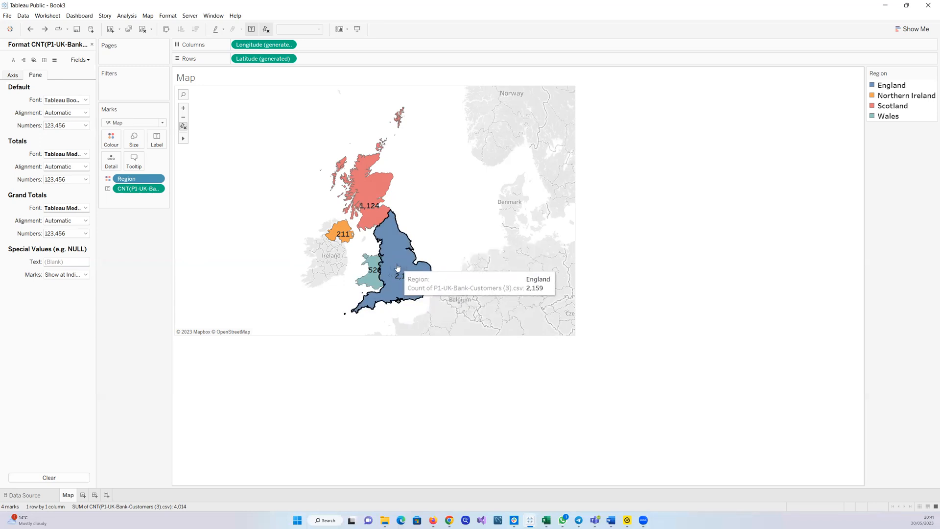
pyautogui.click(421, 204)
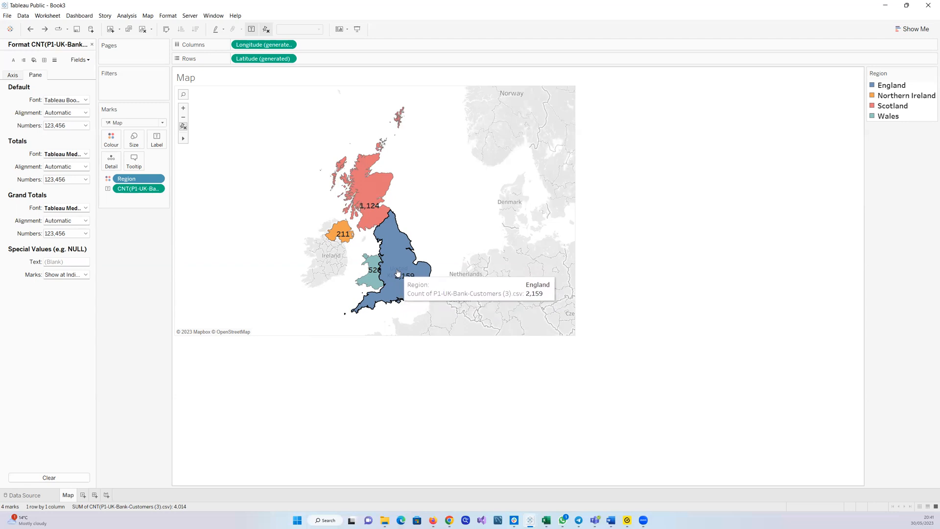
pyautogui.click(92, 46)
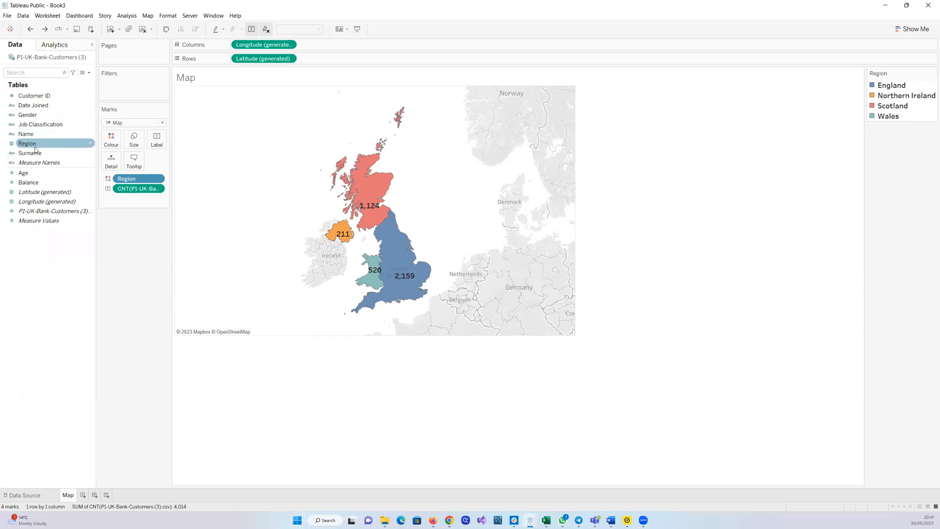
# Try adding Region names to the map labels, then remove them from the labels again
pyautogui.moveTo(32, 147); pyautogui.dragTo(156, 142)
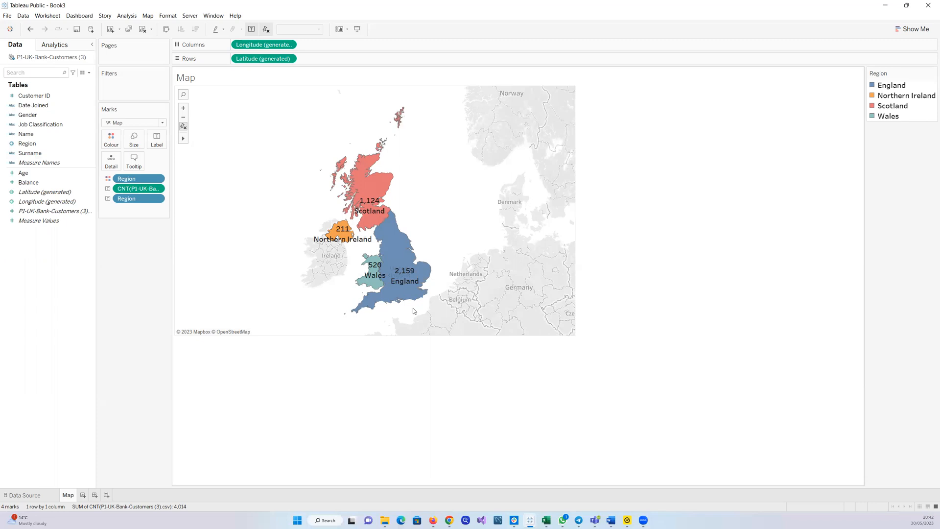
pyautogui.moveTo(140, 199); pyautogui.dragTo(66, 300)
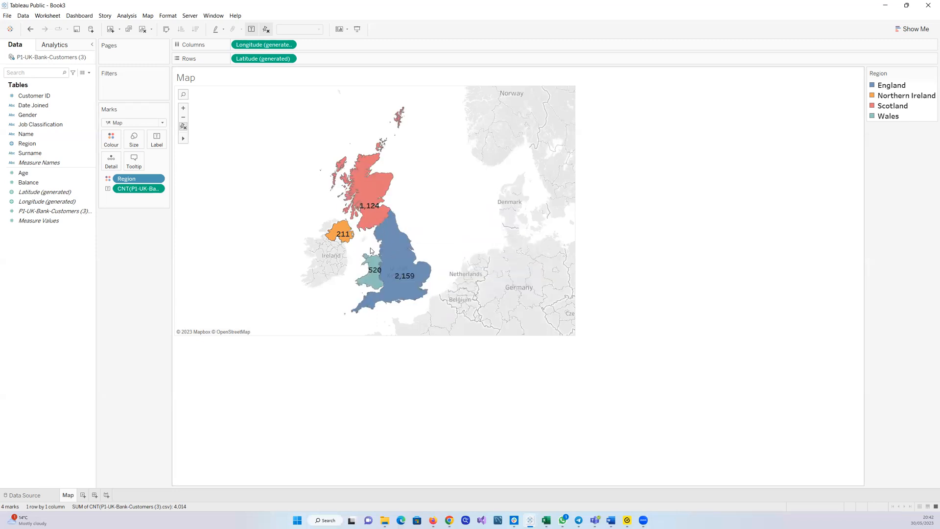
pyautogui.moveTo(397, 267)
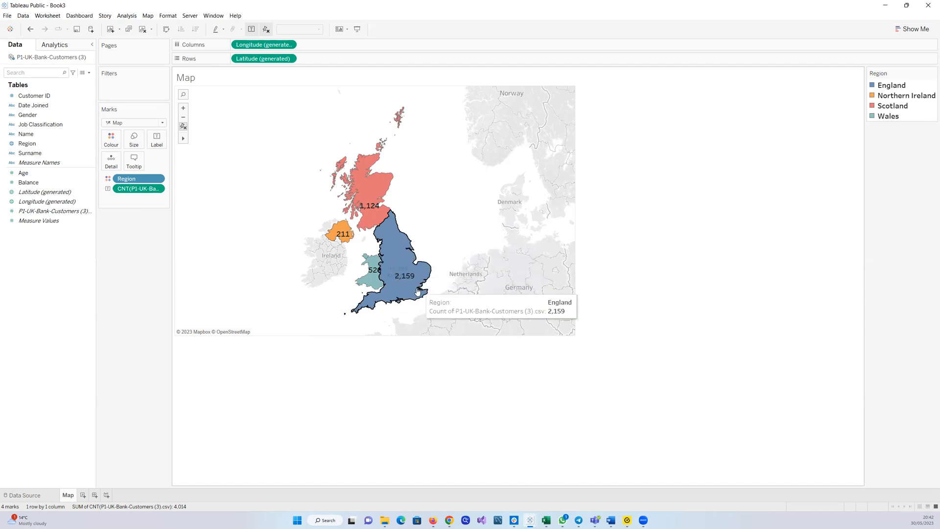
pyautogui.click(401, 275)
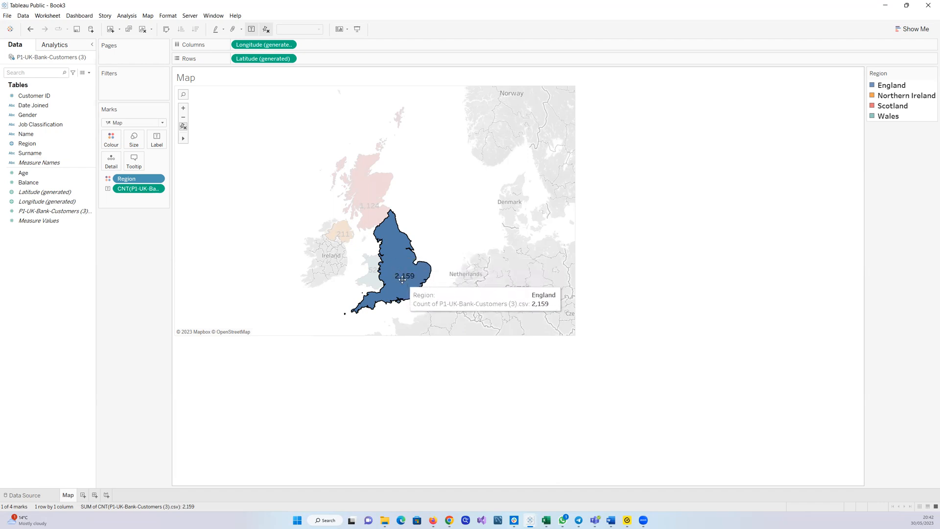
pyautogui.click(438, 226)
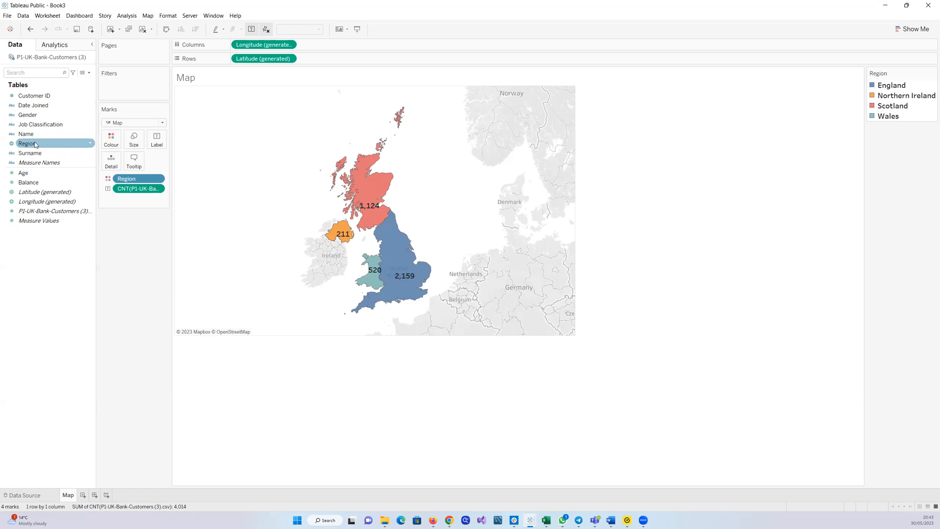
pyautogui.moveTo(32, 145); pyautogui.dragTo(156, 142)
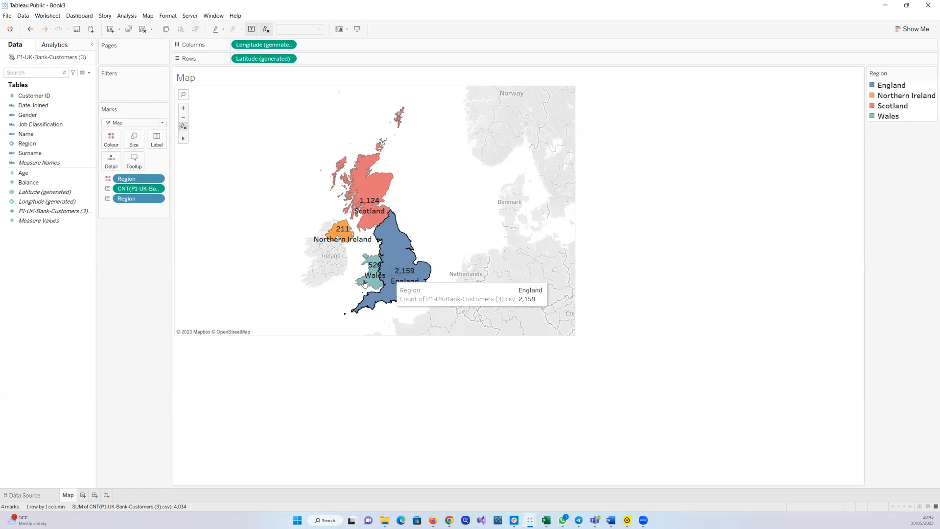
pyautogui.moveTo(405, 294)
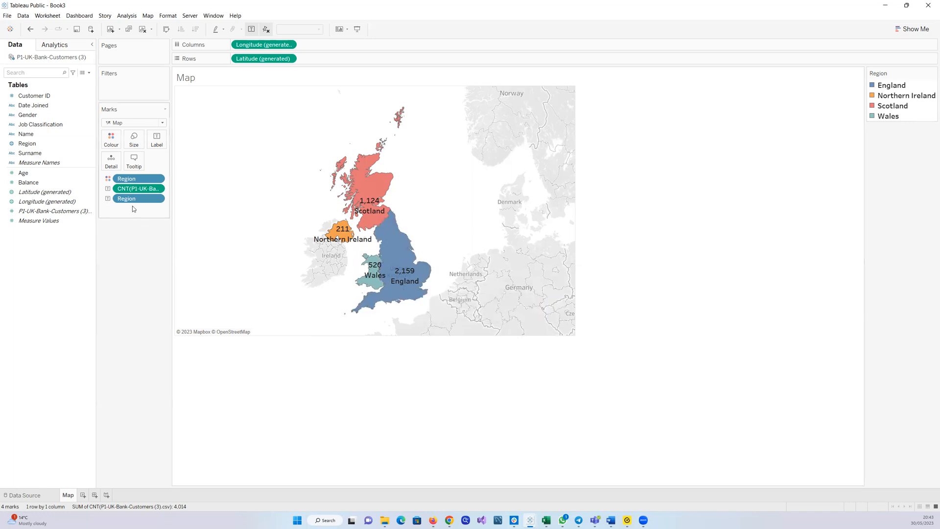
pyautogui.moveTo(131, 201); pyautogui.dragTo(59, 260)
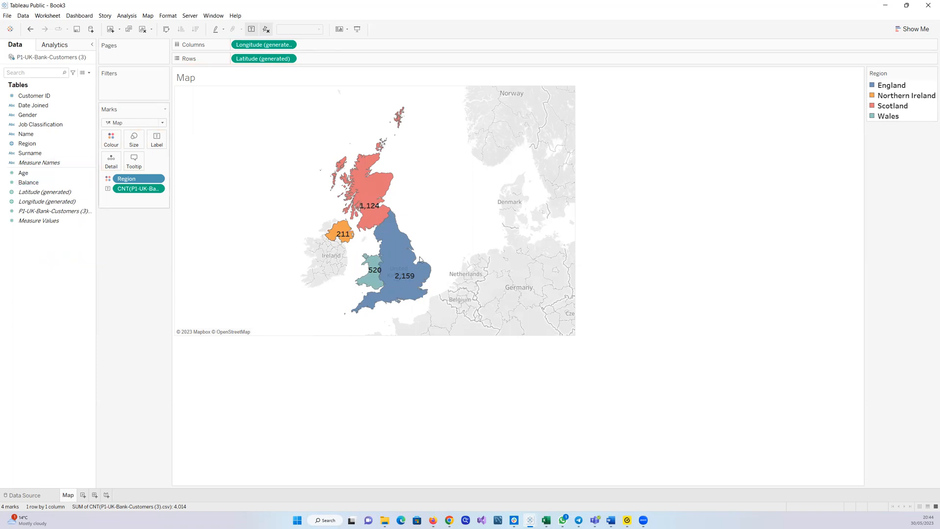
# Create a new blank worksheet
pyautogui.moveTo(368, 206)
pyautogui.moveTo(396, 249)
pyautogui.click(83, 495)
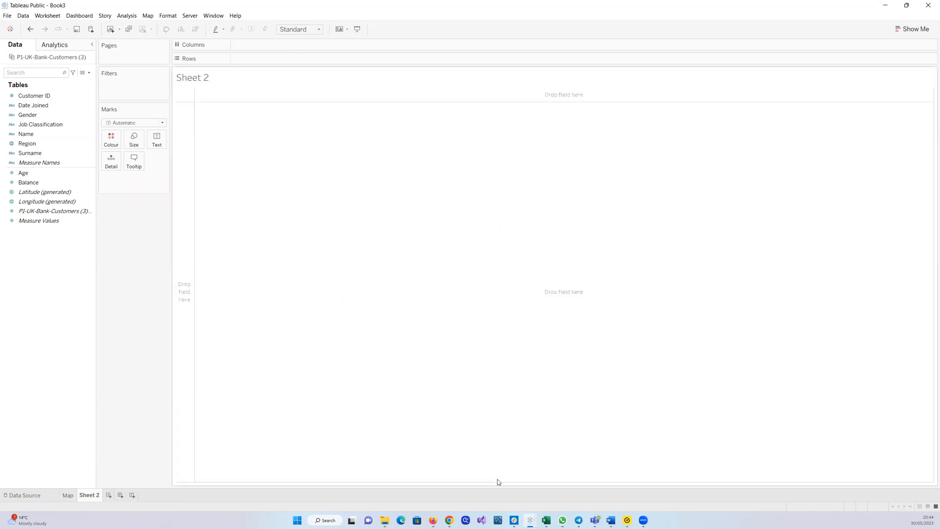
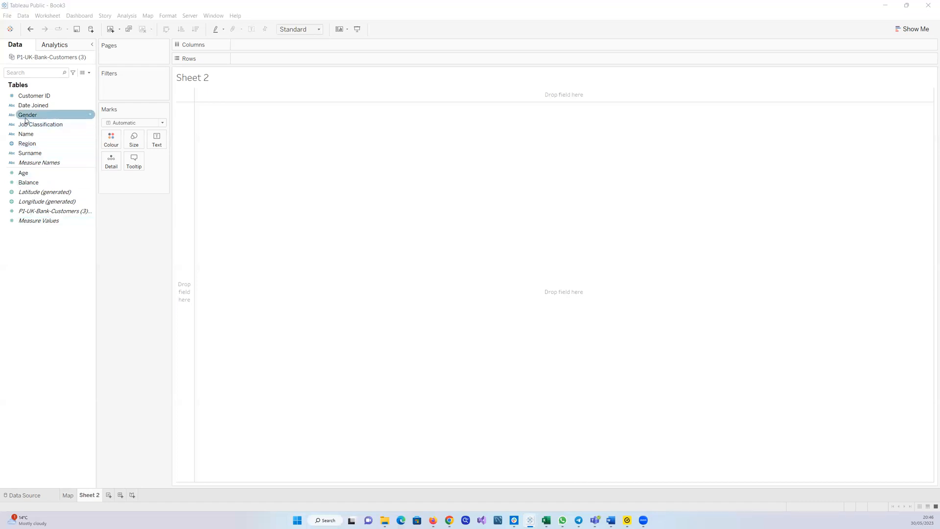
# Put Gender on rows and add the customer record count to the view to show counts per gender
pyautogui.moveTo(24, 116); pyautogui.dragTo(268, 168)
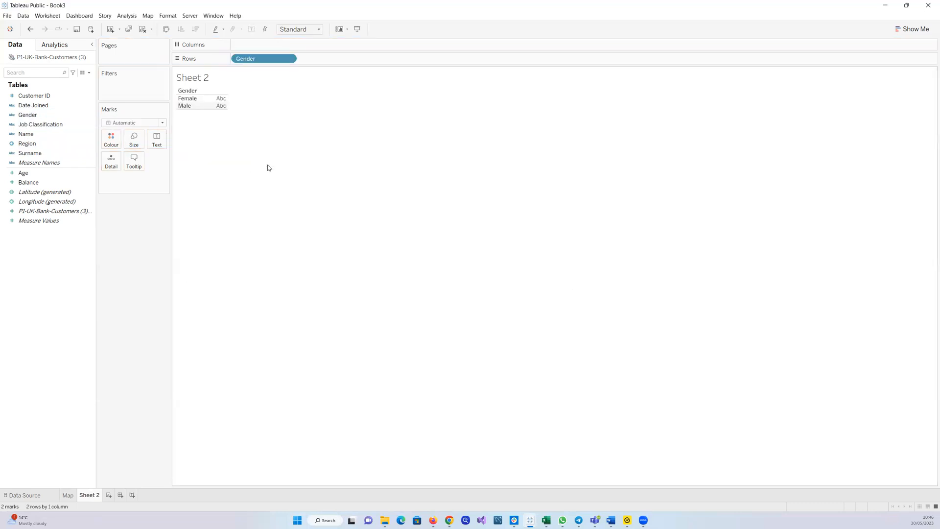
pyautogui.click(63, 212)
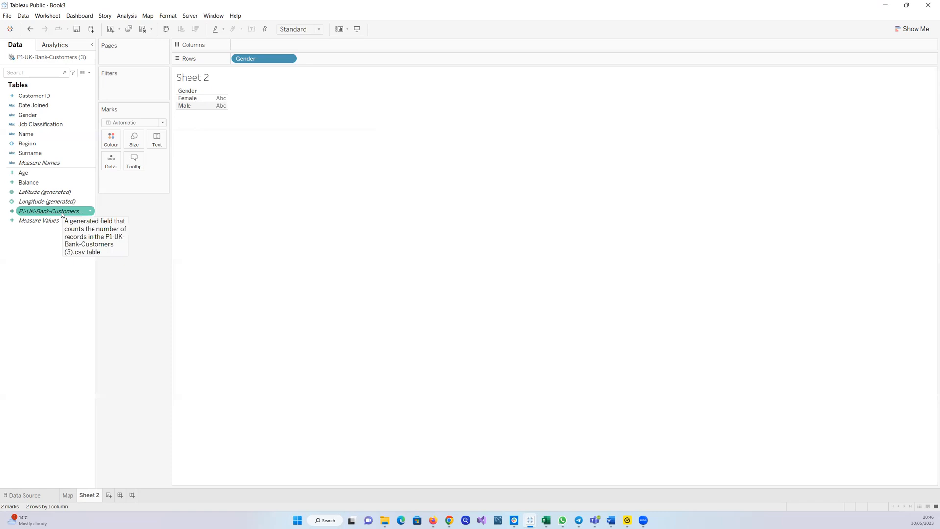
pyautogui.moveTo(62, 214); pyautogui.dragTo(226, 105)
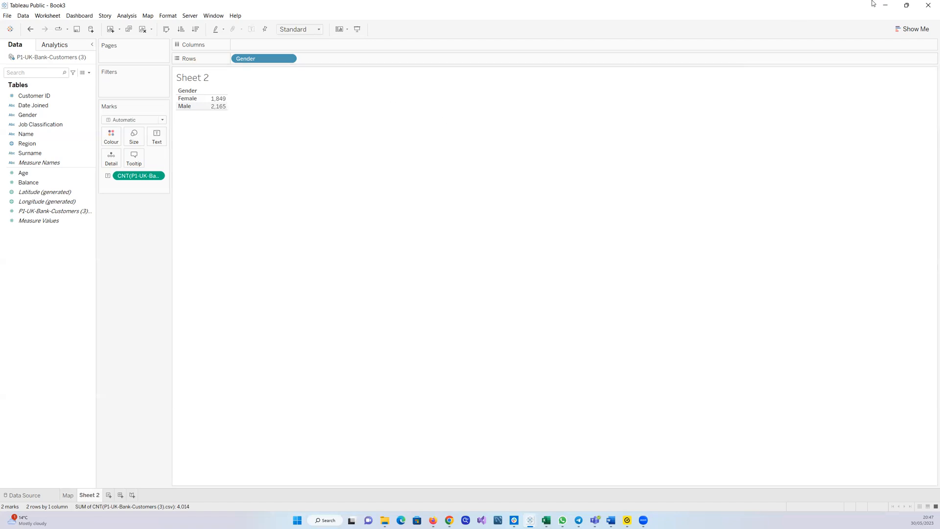
# Turn the gender counts into a horizontal bar chart with Show Me and set the mark type to Bar
pyautogui.click(896, 28)
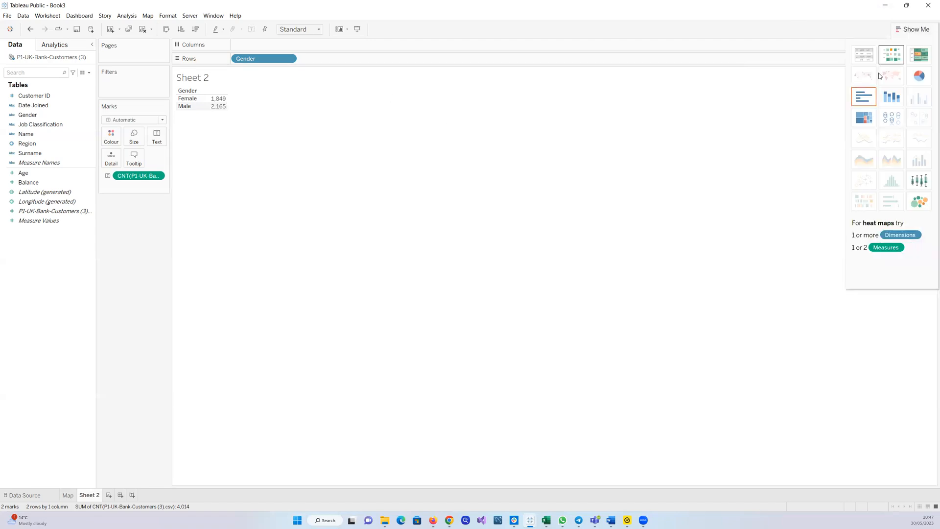
pyautogui.click(869, 95)
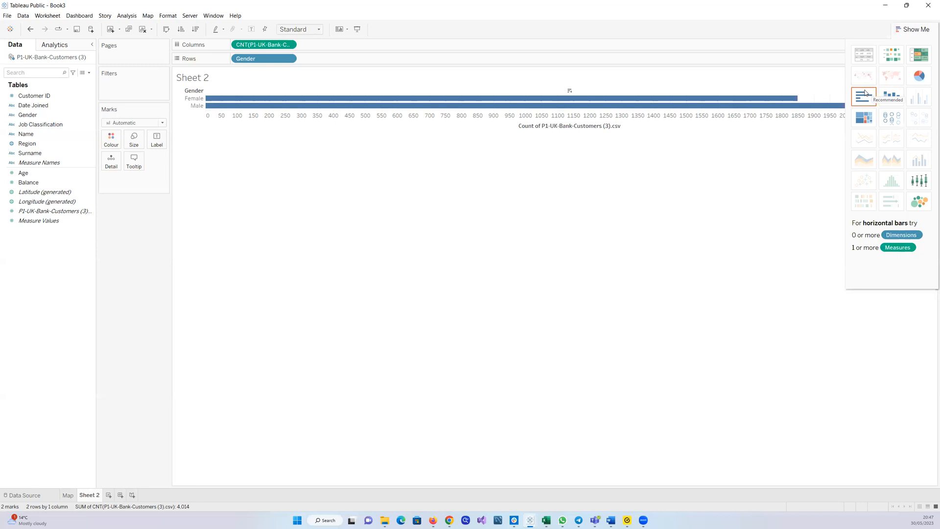
pyautogui.click(162, 124)
pyautogui.click(115, 142)
pyautogui.click(900, 29)
pyautogui.click(899, 29)
pyautogui.click(737, 133)
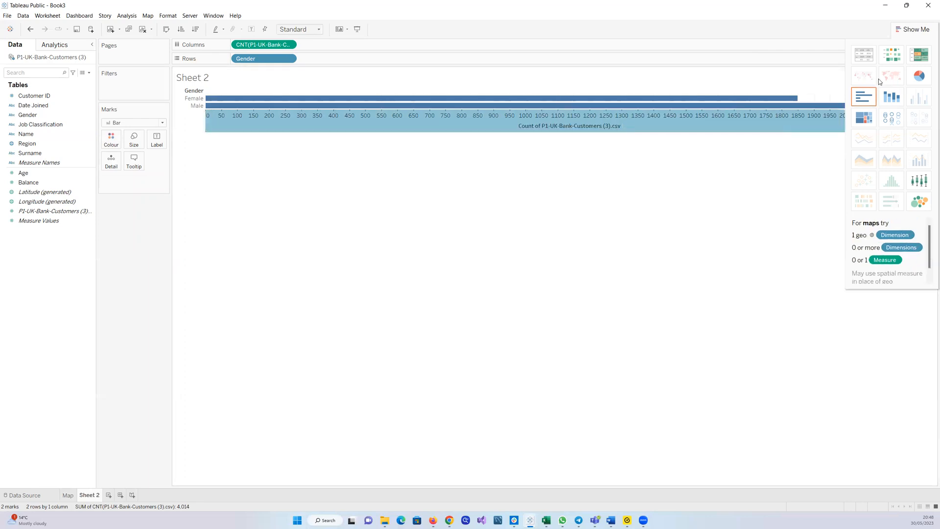
pyautogui.click(901, 29)
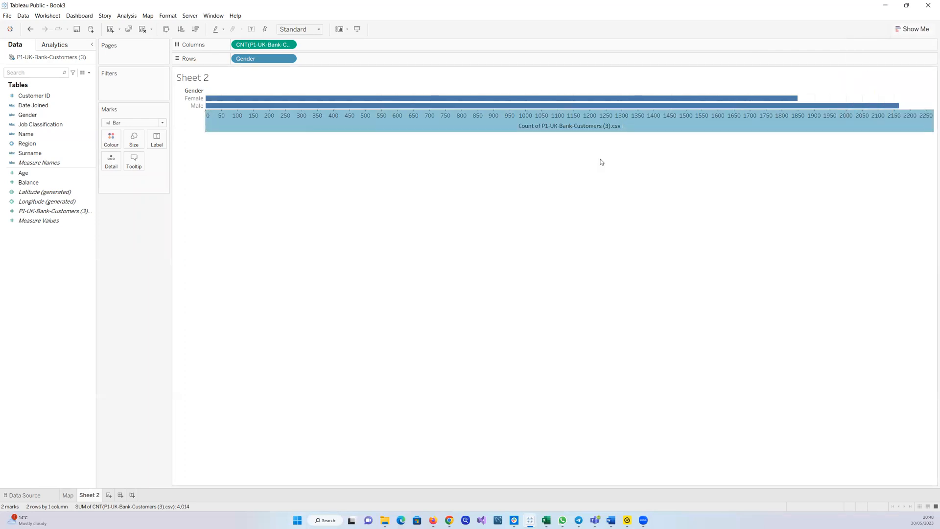
pyautogui.click(163, 124)
pyautogui.click(121, 144)
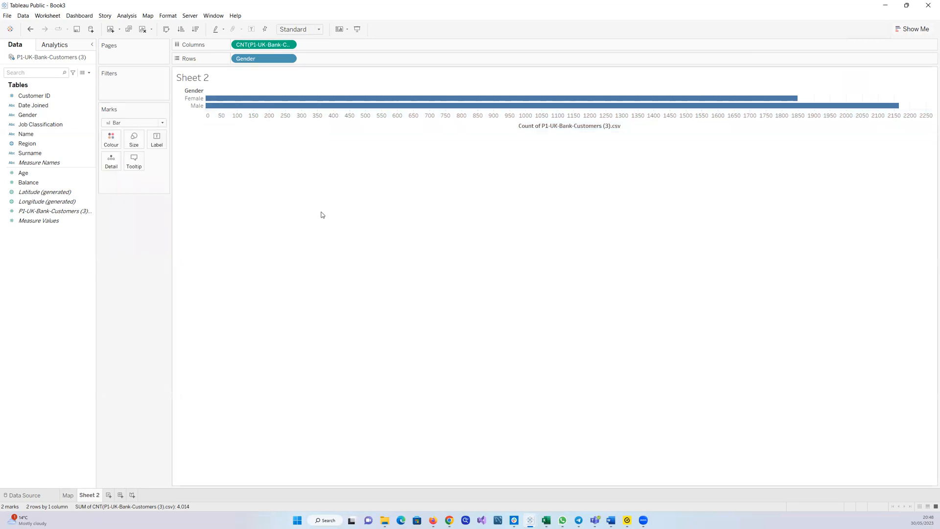
pyautogui.click(164, 123)
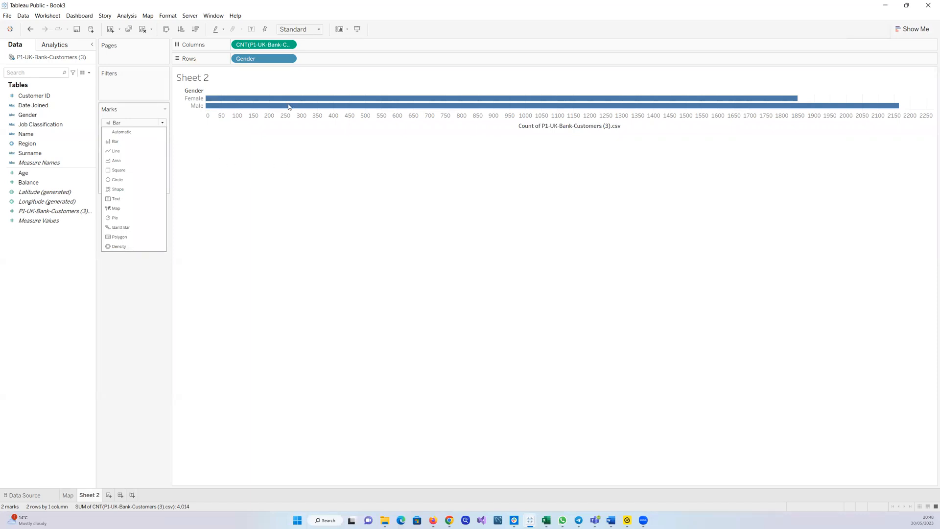
# Swap rows and columns so the gender counts display as vertical bars
pyautogui.moveTo(268, 58); pyautogui.dragTo(287, 59)
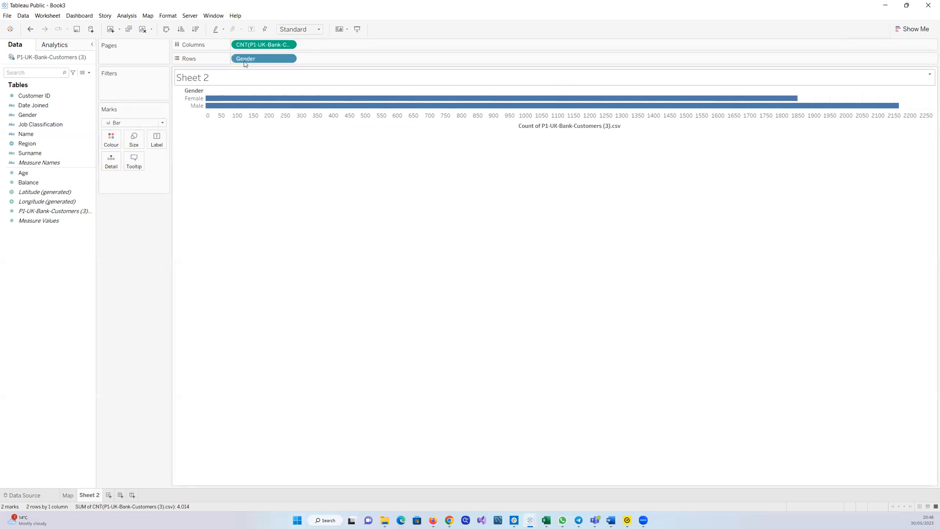
pyautogui.moveTo(247, 58); pyautogui.dragTo(307, 59)
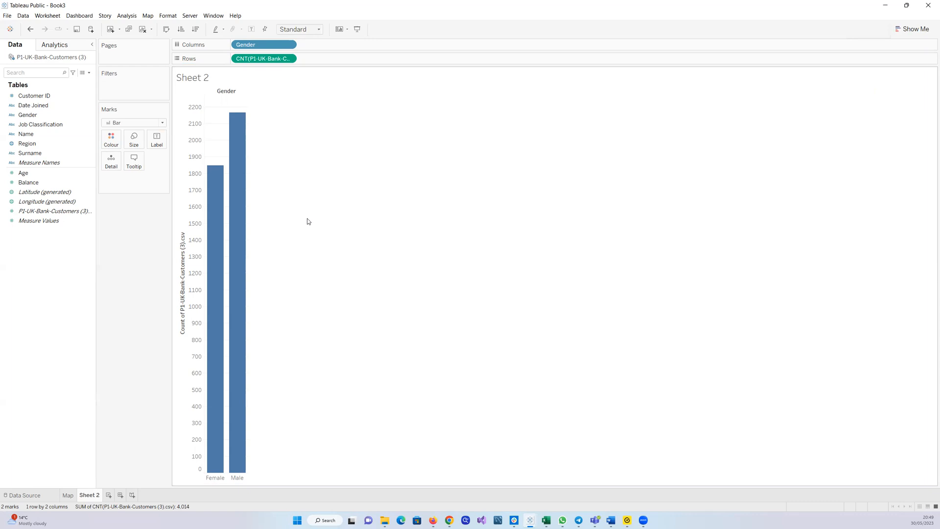
# Convert the chart into a pie chart of customer counts by gender using Show Me
pyautogui.click(900, 28)
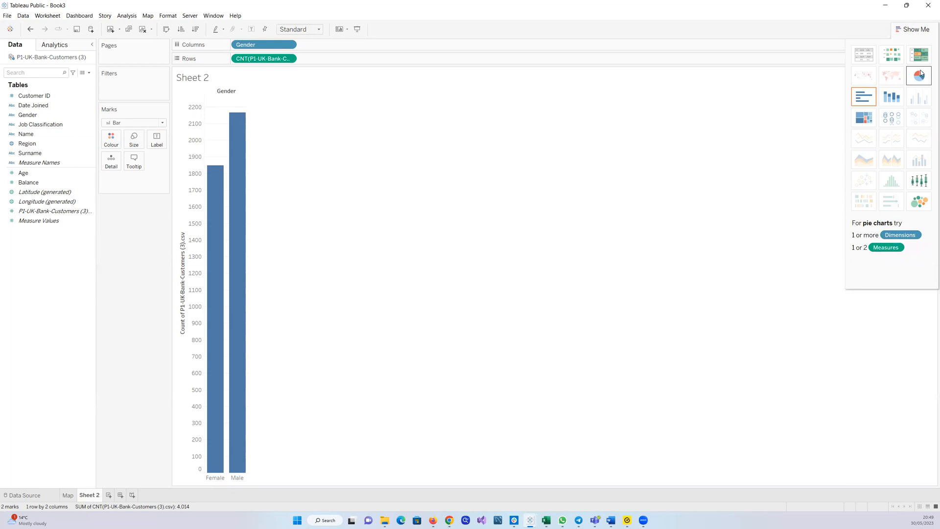
pyautogui.click(923, 202)
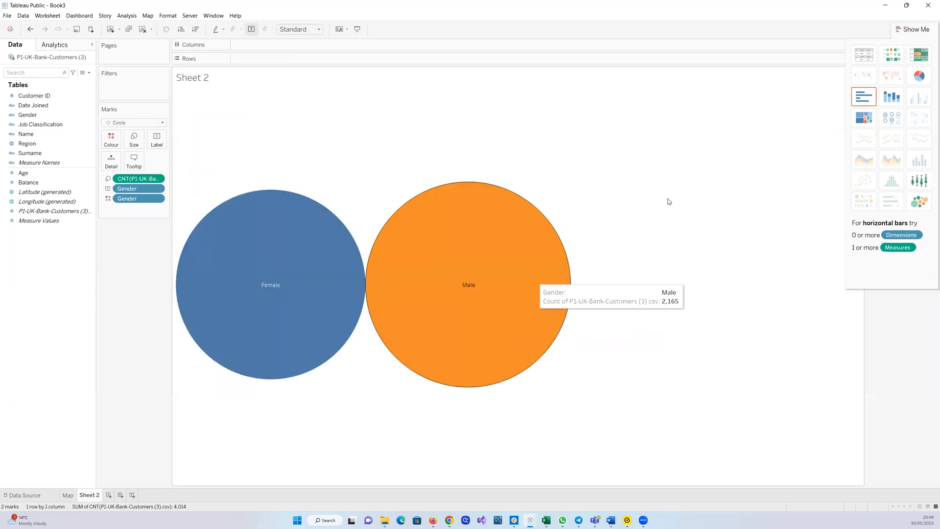
pyautogui.click(919, 76)
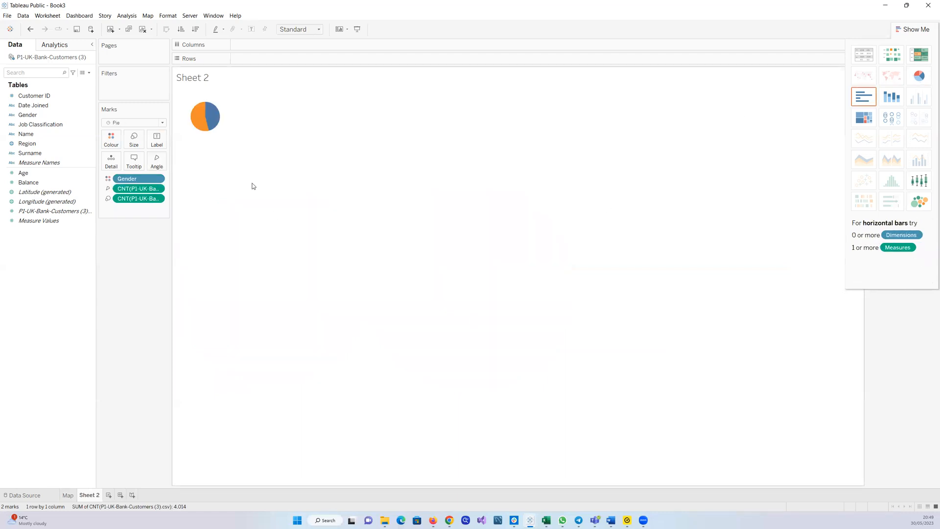
# Enlarge the pie chart using the marks Size slider
pyautogui.click(132, 138)
pyautogui.click(133, 138)
pyautogui.click(133, 138)
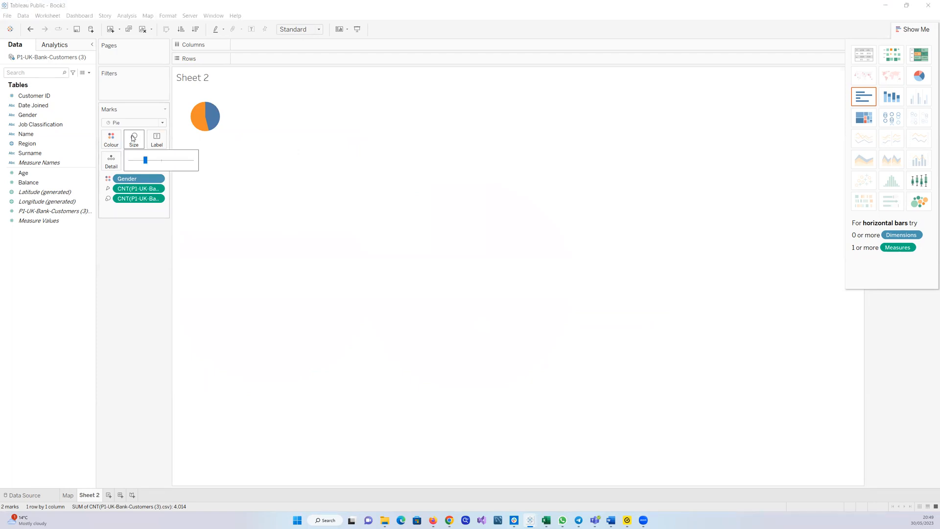
pyautogui.click(336, 262)
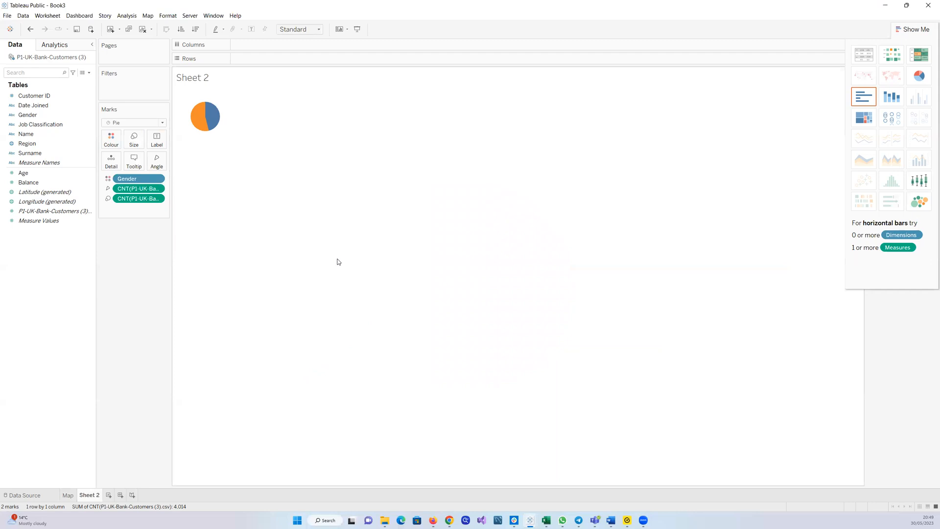
pyautogui.click(133, 140)
pyautogui.click(158, 160)
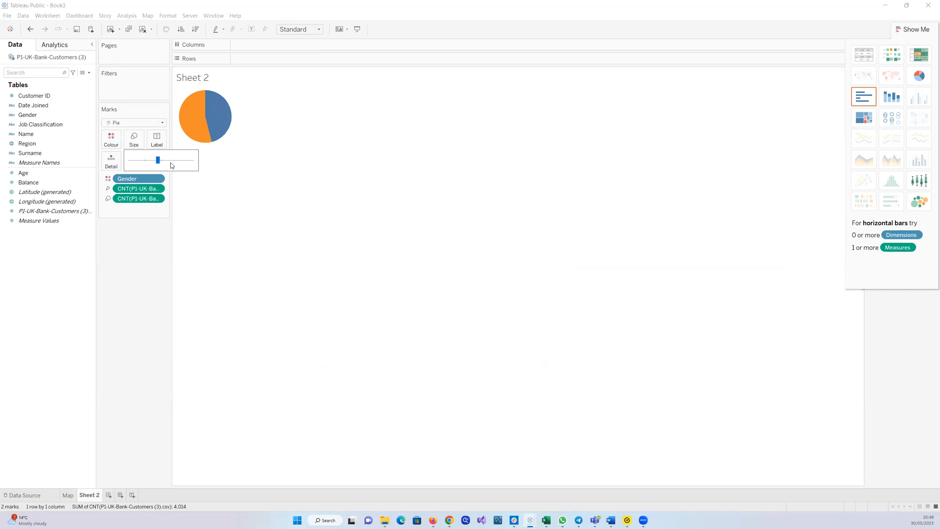
pyautogui.click(169, 159)
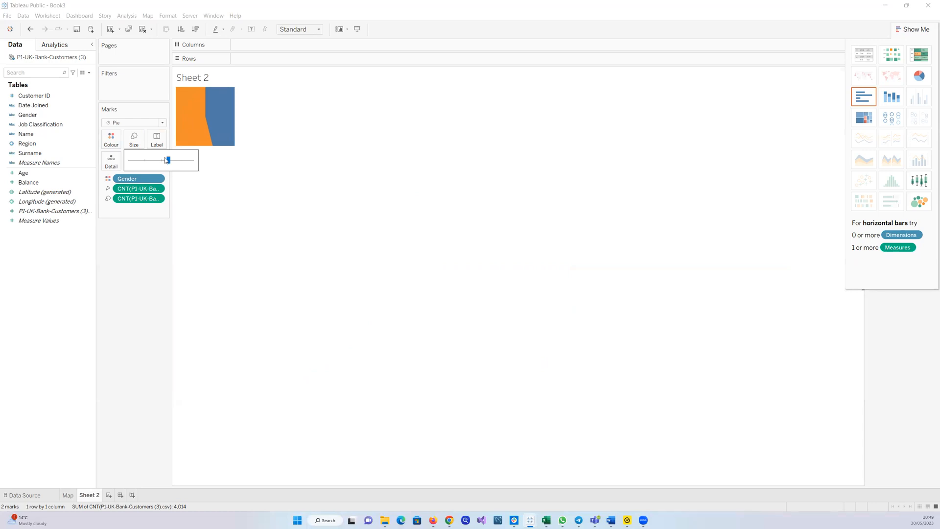
pyautogui.click(163, 160)
pyautogui.moveTo(164, 162); pyautogui.dragTo(162, 162)
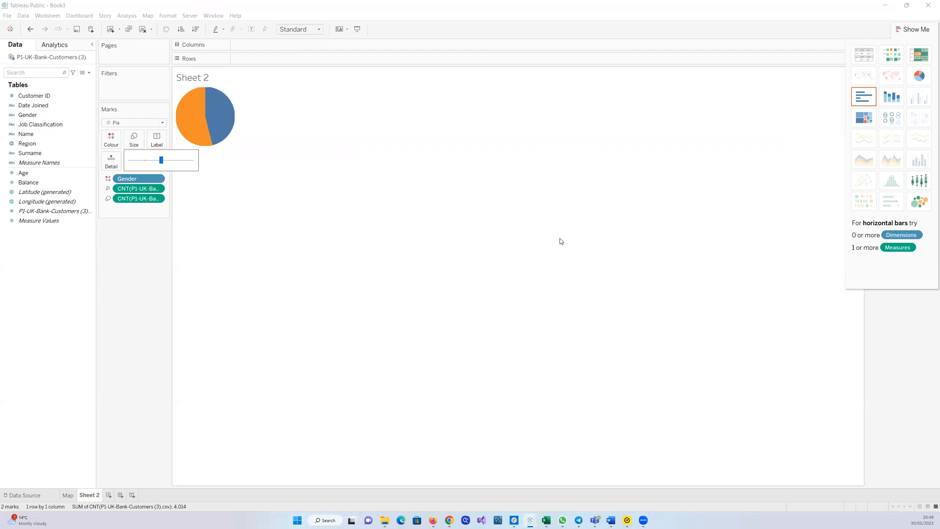
# Maximise the window and set the view fit to Entire View
pyautogui.click(358, 30)
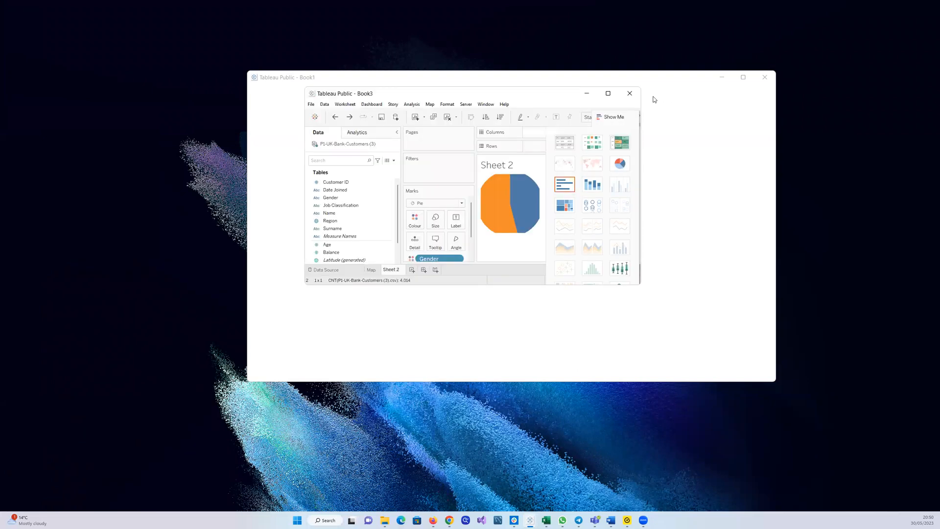
pyautogui.click(607, 94)
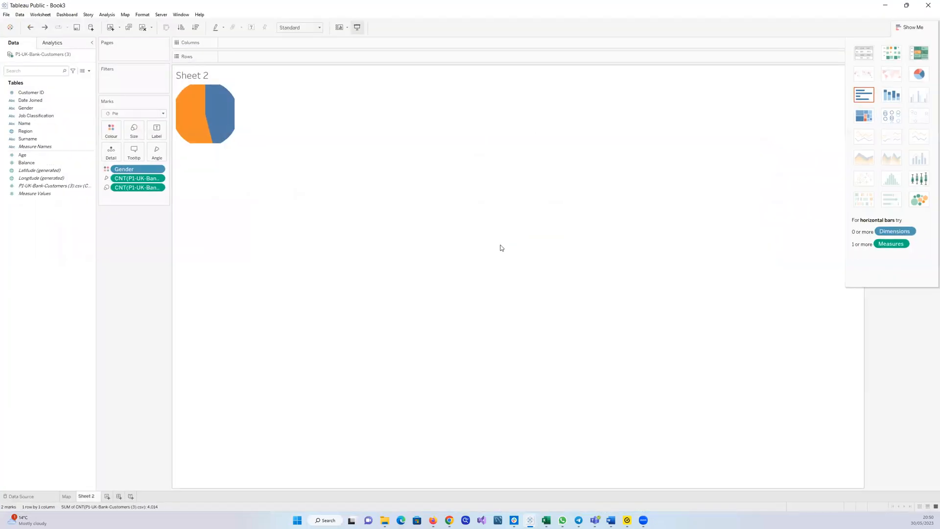
pyautogui.click(319, 29)
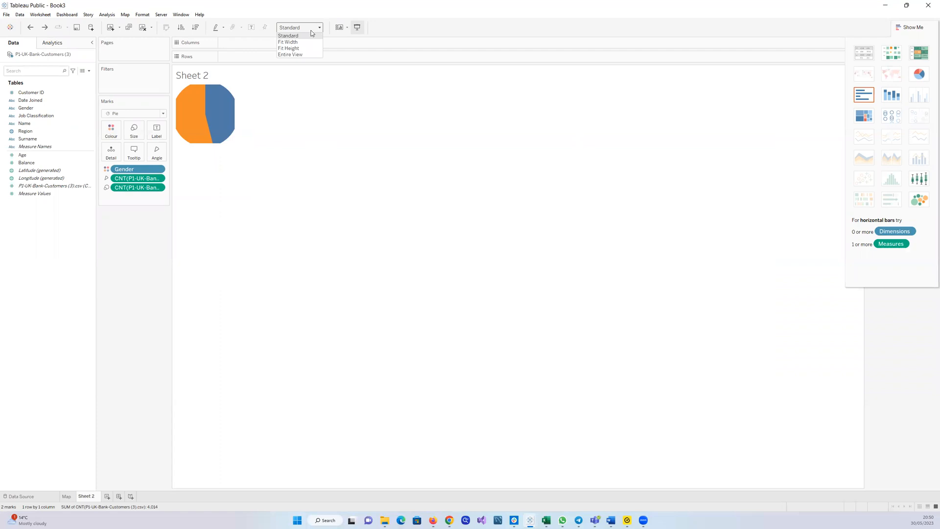
pyautogui.click(301, 55)
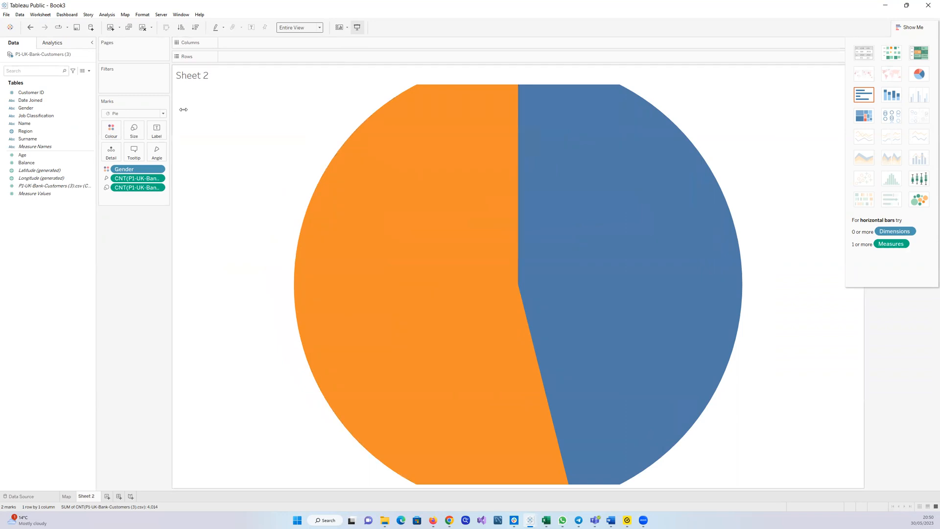
# Reduce the pie's size with the Size slider so it sits centred in the view
pyautogui.click(133, 131)
pyautogui.moveTo(161, 152); pyautogui.dragTo(146, 152)
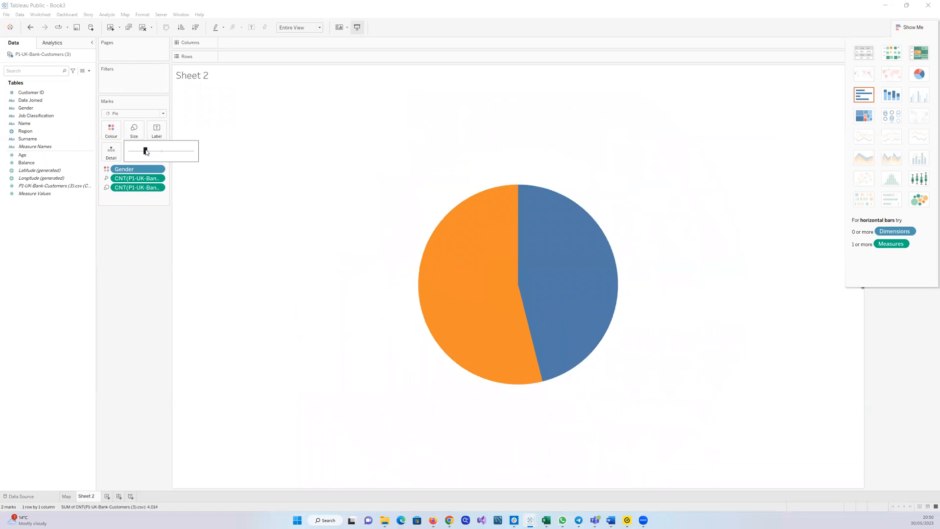
pyautogui.click(139, 152)
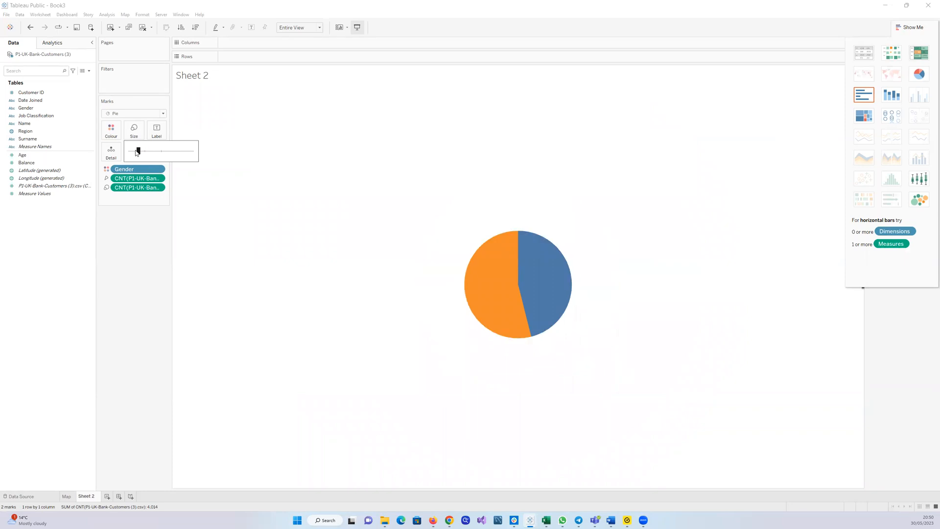
pyautogui.moveTo(136, 153); pyautogui.dragTo(138, 152)
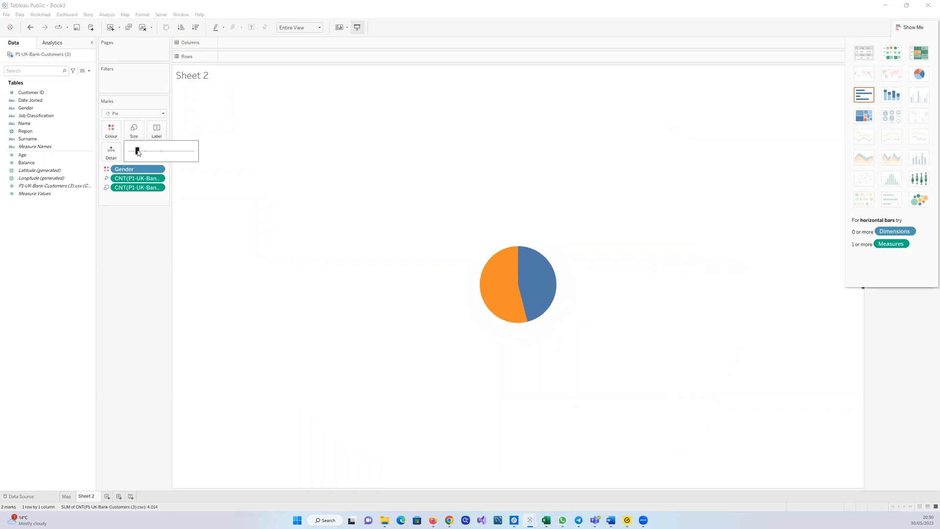
pyautogui.click(411, 232)
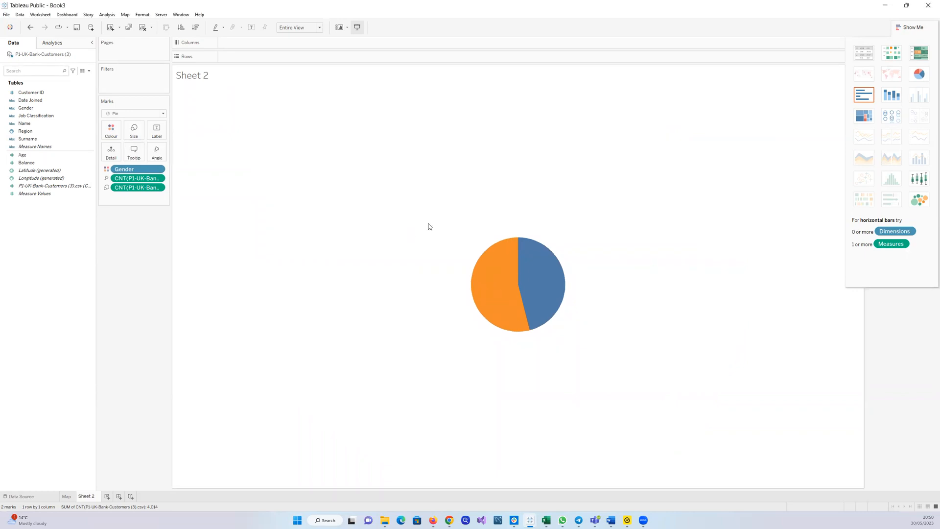
# Hide Show Me and open the Gender colour editor from the Colour card, closing it without changes
pyautogui.click(899, 27)
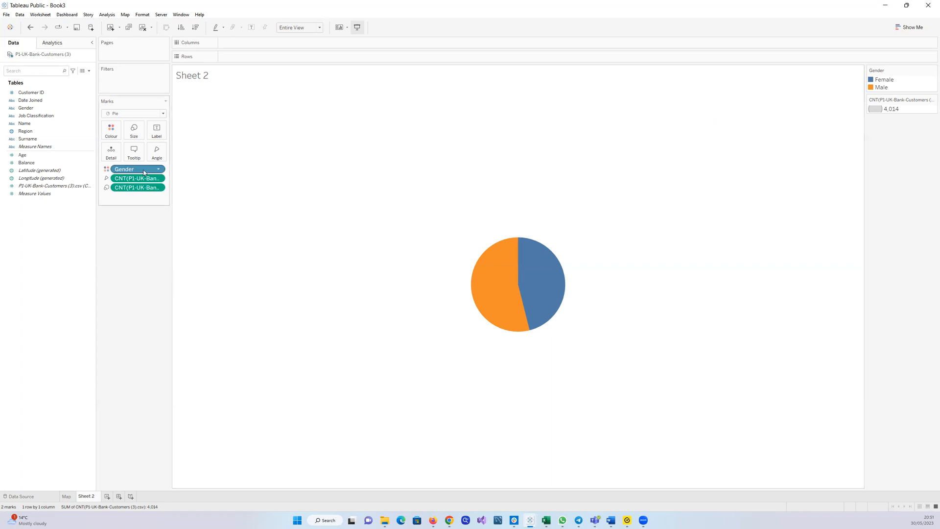
pyautogui.click(112, 128)
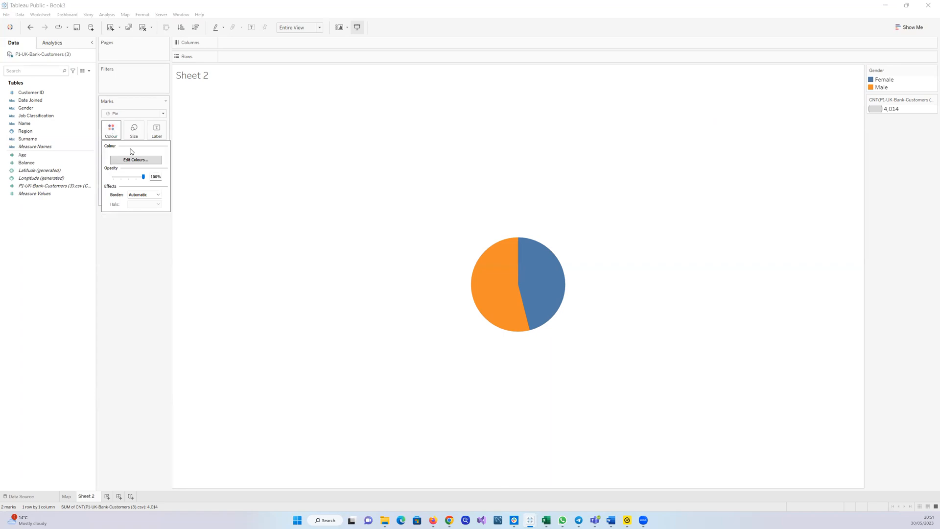
pyautogui.click(133, 159)
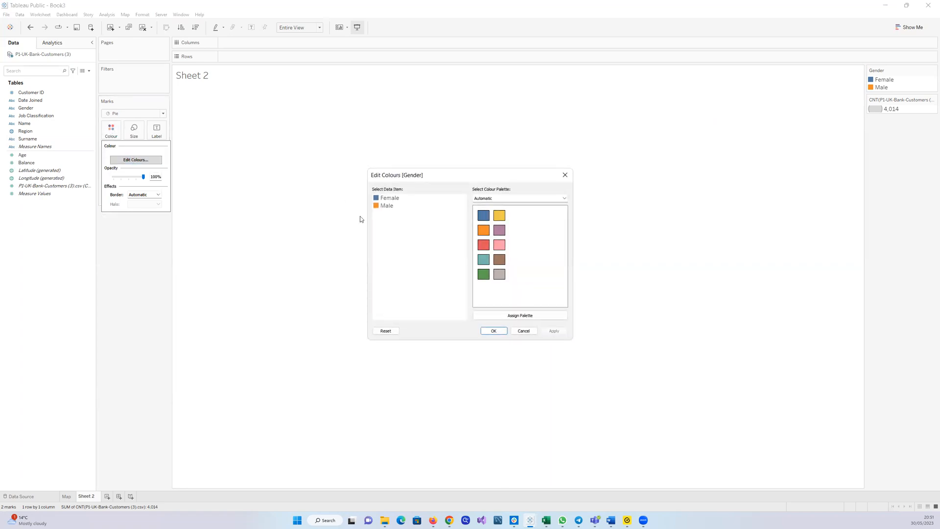
pyautogui.click(564, 175)
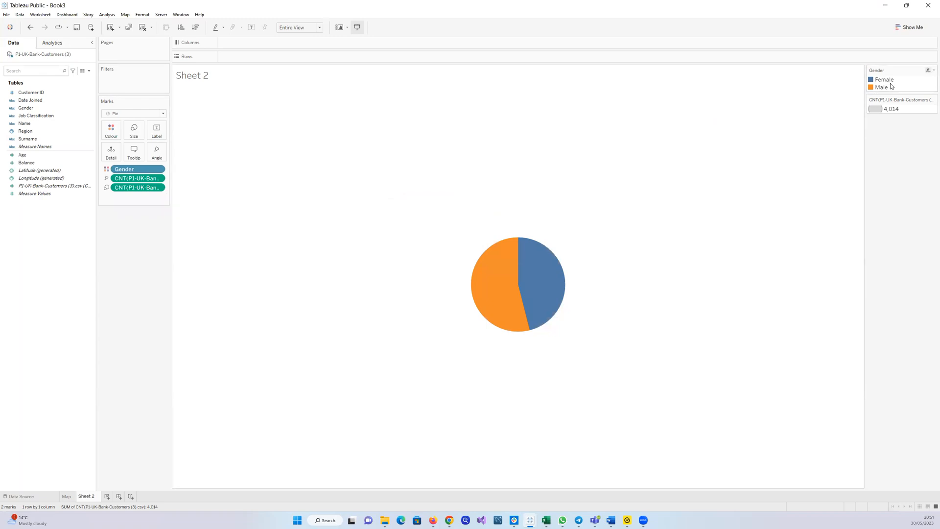
# Open the Format Legends pane from the Gender legend's menu, then close it
pyautogui.click(929, 71)
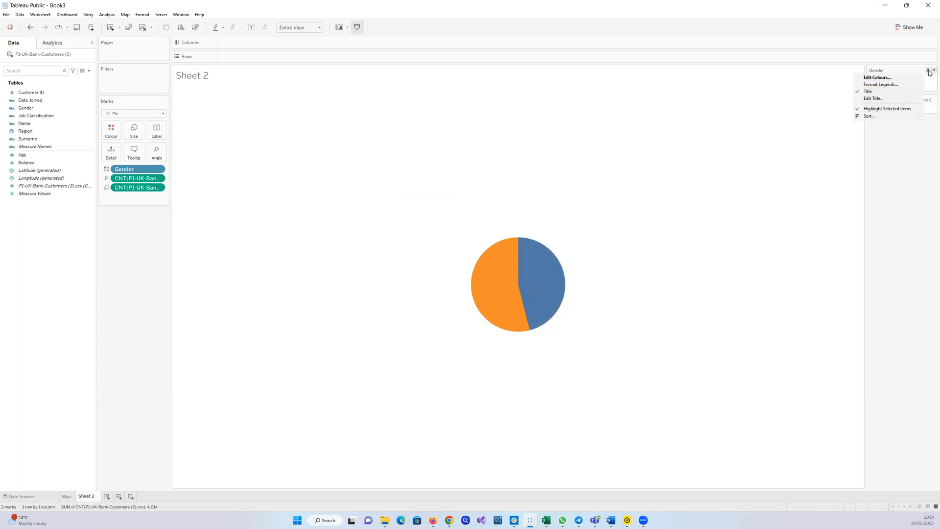
pyautogui.click(890, 85)
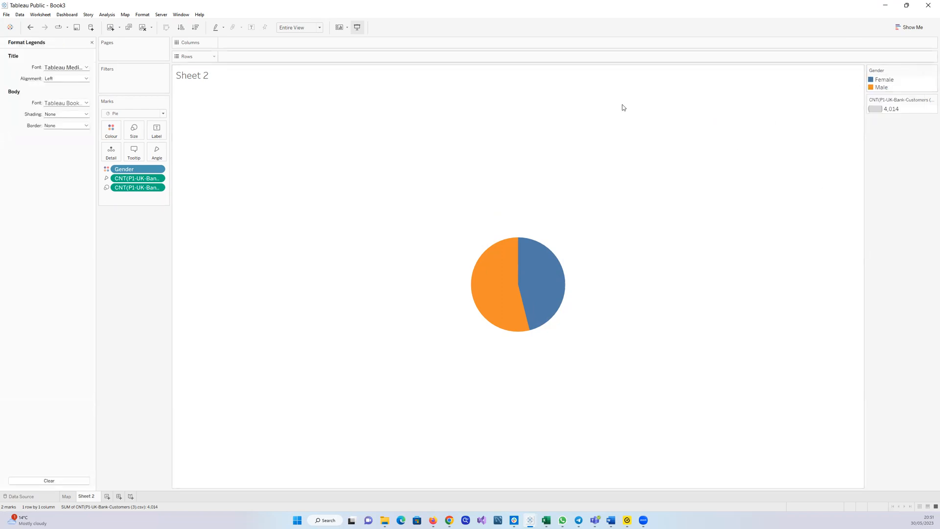
pyautogui.click(92, 43)
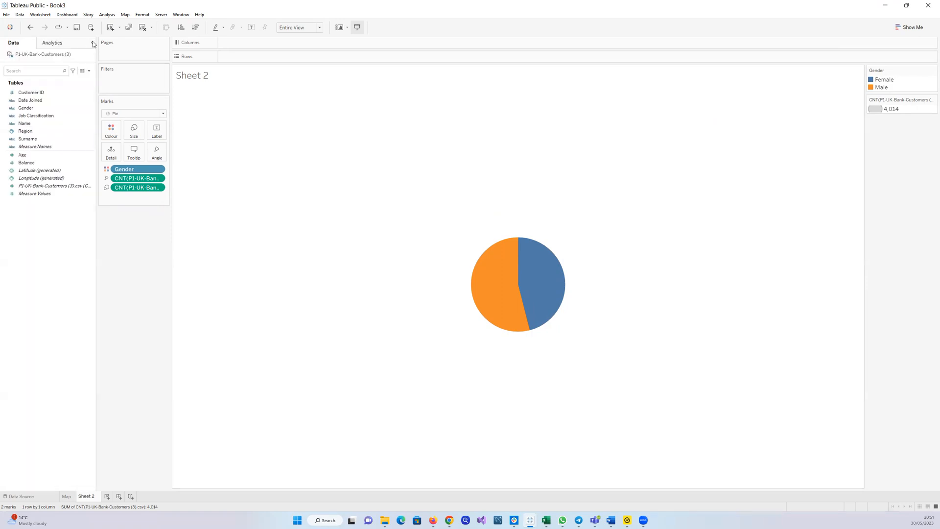
# Recolour the Gender legend with an assigned palette: Female pink and Male blue, and apply it
pyautogui.click(933, 70)
pyautogui.click(897, 80)
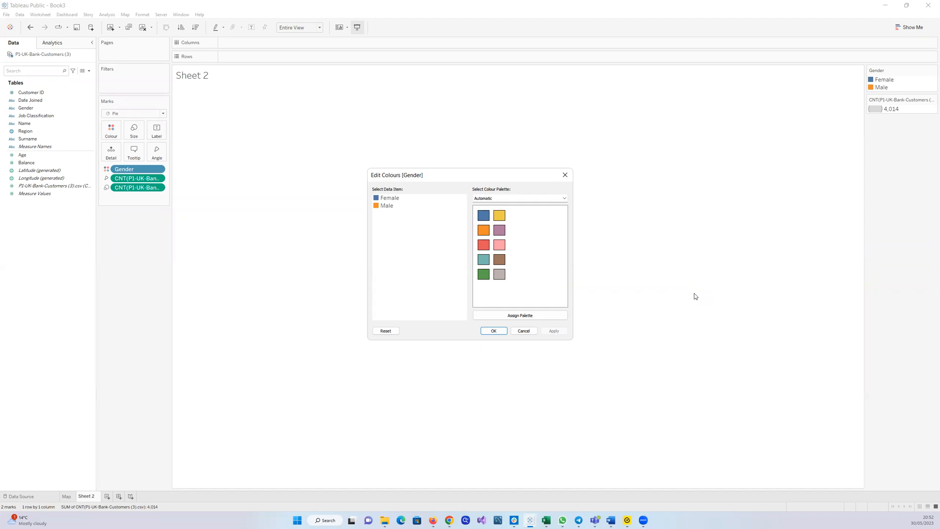
pyautogui.click(547, 317)
pyautogui.click(382, 200)
pyautogui.click(501, 245)
pyautogui.click(378, 210)
pyautogui.click(483, 216)
pyautogui.click(553, 330)
pyautogui.click(490, 332)
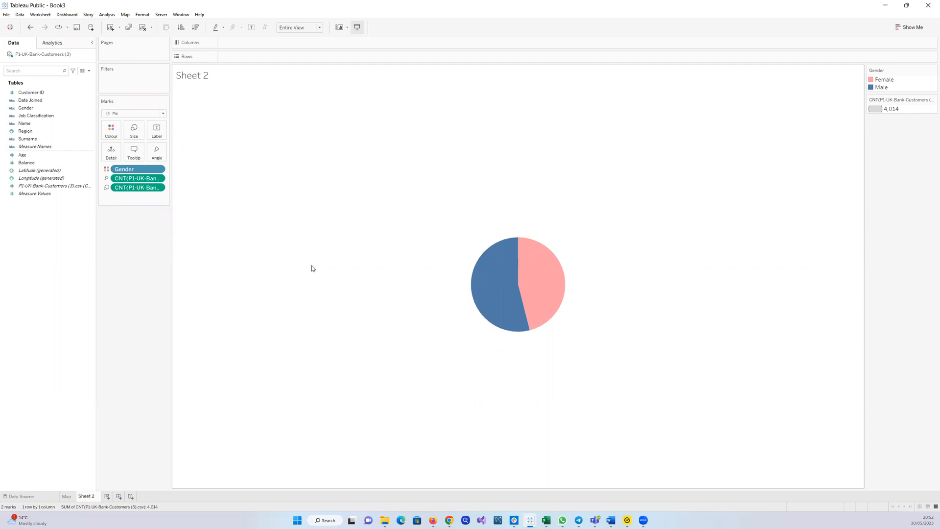
pyautogui.moveTo(505, 276)
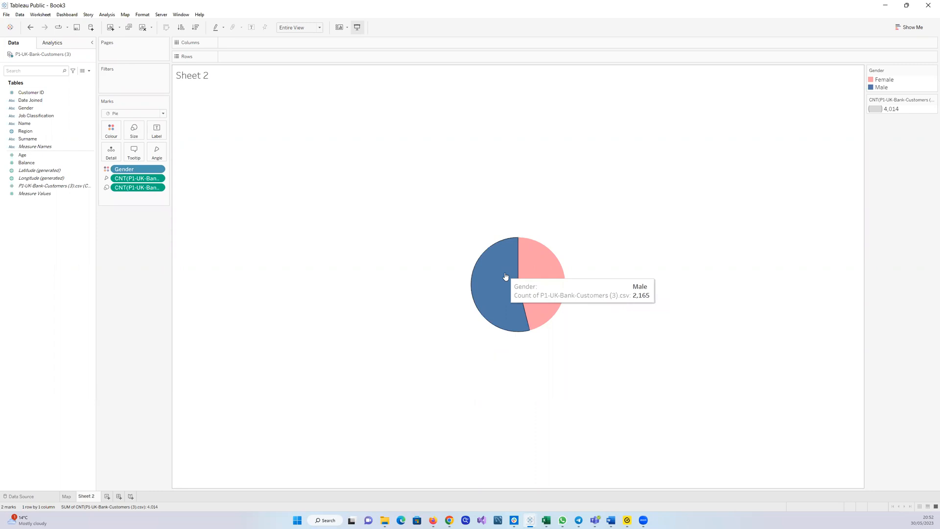
pyautogui.click(506, 276)
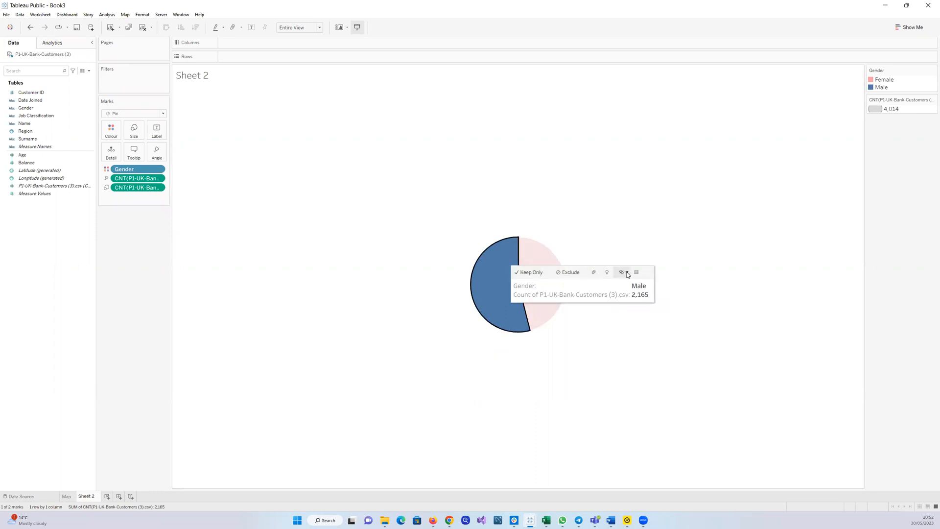
pyautogui.click(109, 132)
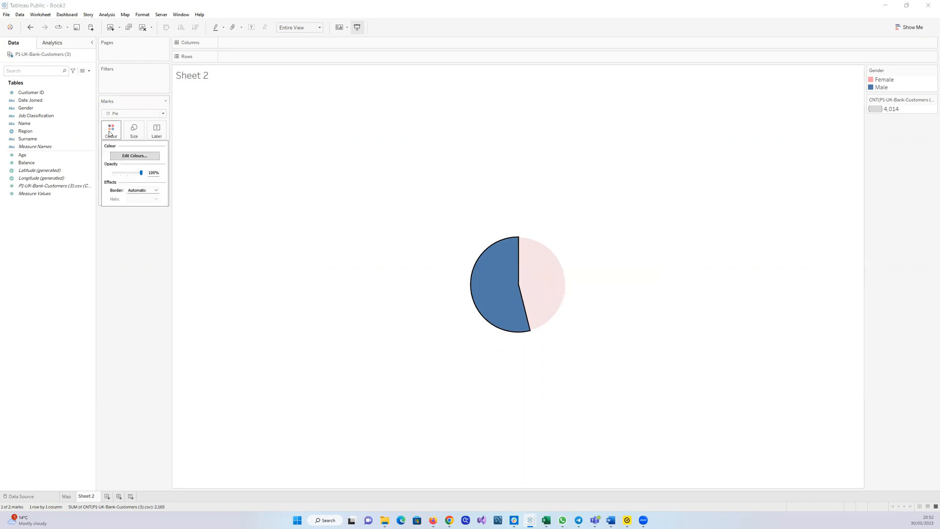
pyautogui.click(125, 155)
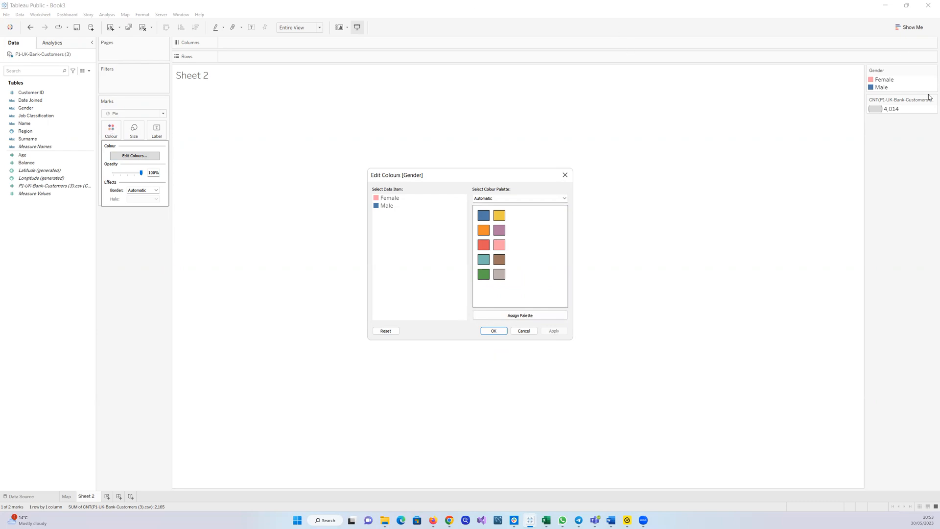
pyautogui.click(565, 175)
pyautogui.click(560, 202)
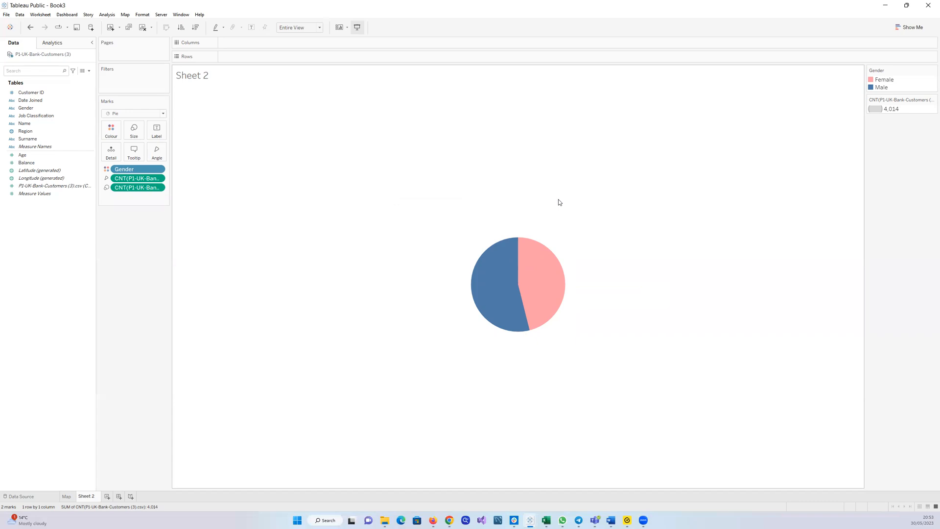
pyautogui.click(320, 27)
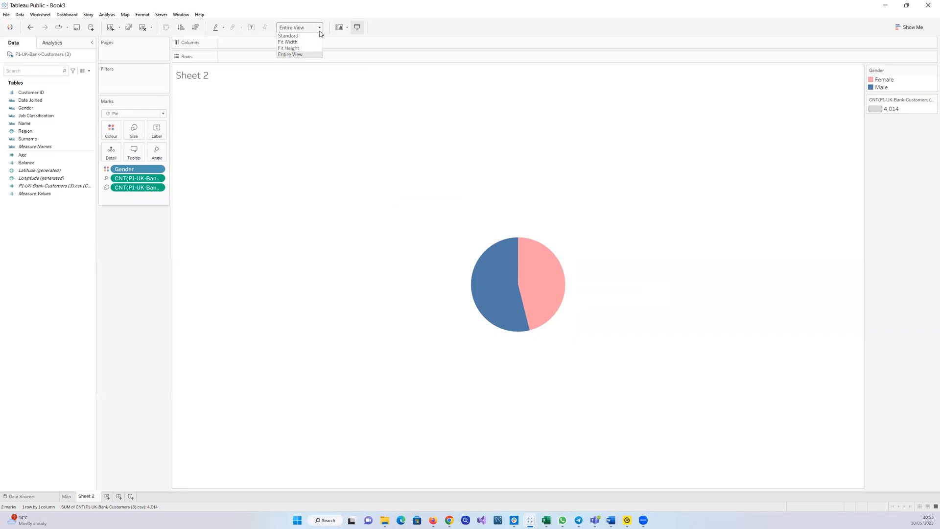
pyautogui.click(294, 36)
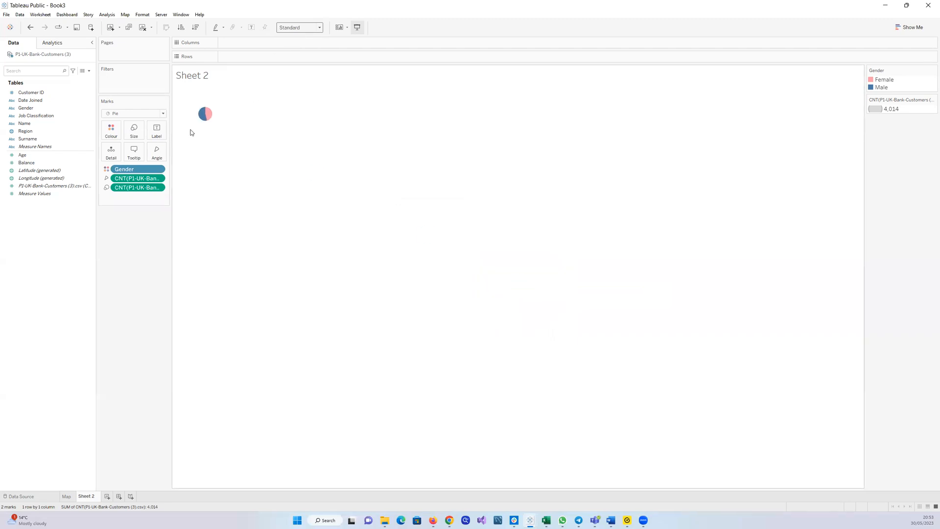
pyautogui.click(320, 27)
pyautogui.click(305, 55)
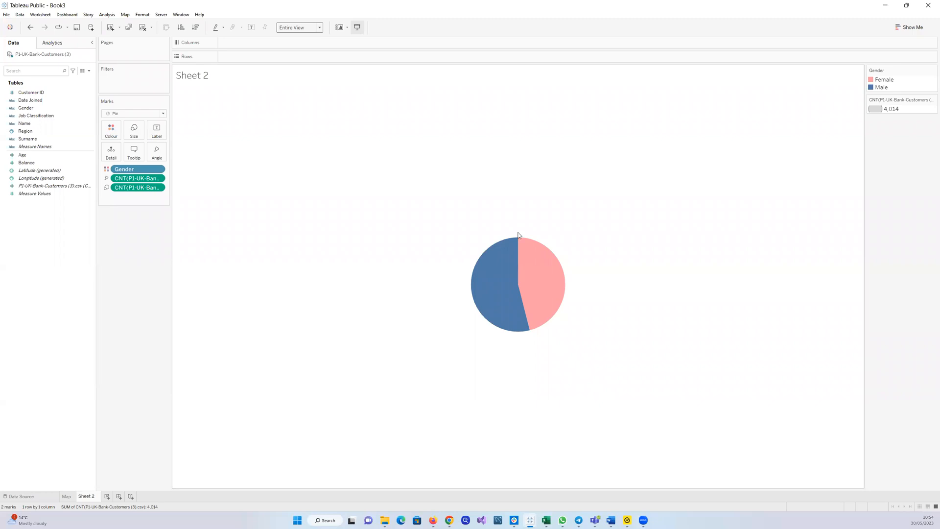
# Add the customer count as labels on the pie slices and briefly compare with the Map sheet
pyautogui.click(46, 186)
pyautogui.moveTo(46, 186); pyautogui.dragTo(154, 131)
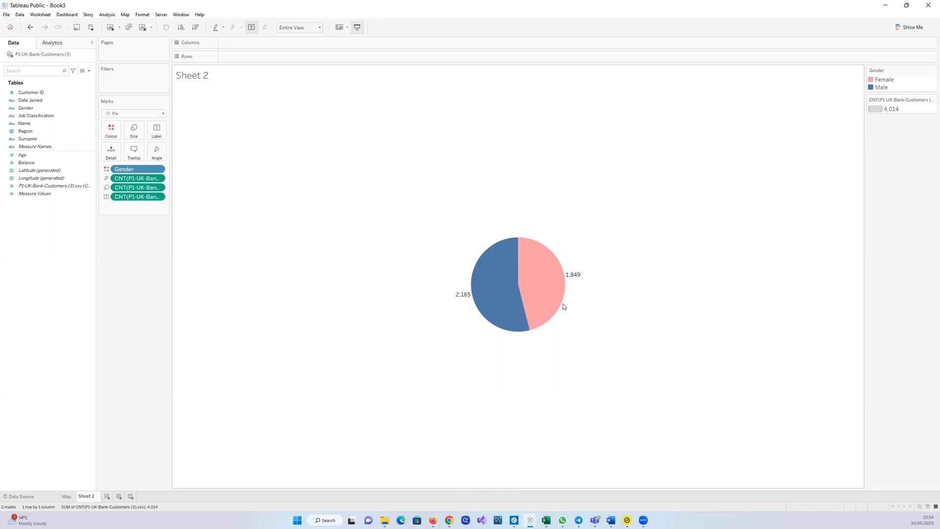
pyautogui.click(69, 497)
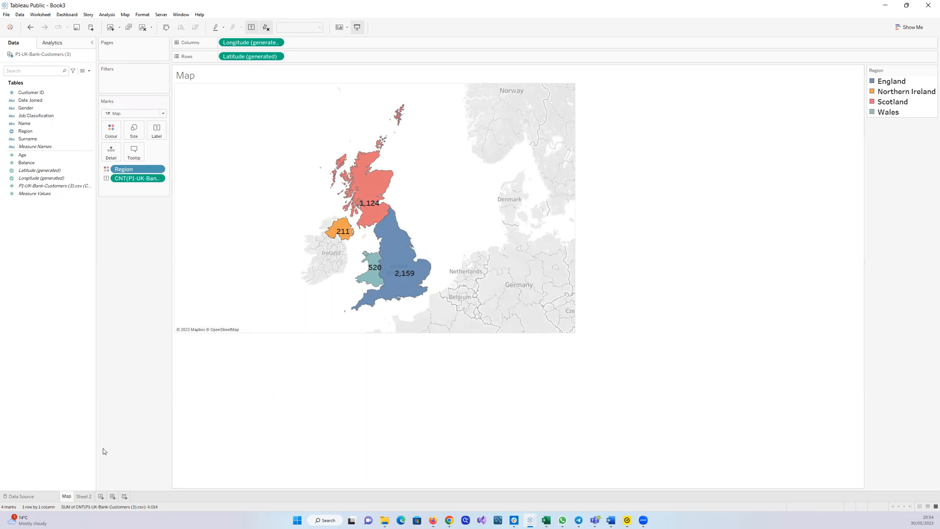
pyautogui.click(83, 496)
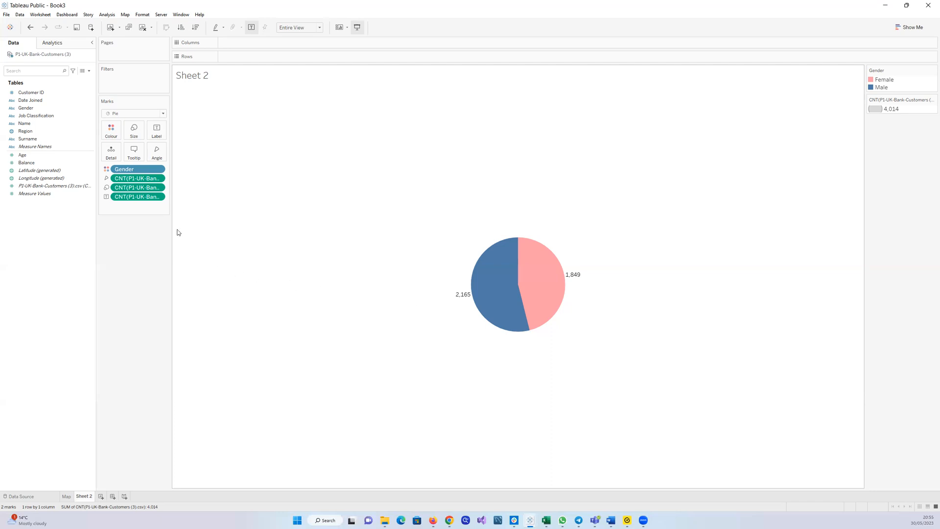
# Apply a Percent of Total quick table calculation to the label count, then undo it
pyautogui.click(159, 197)
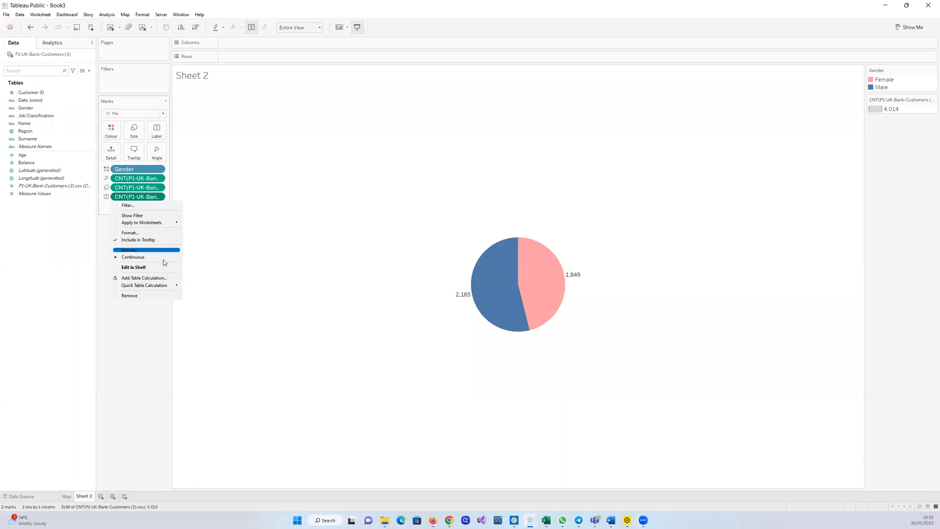
pyautogui.moveTo(166, 286)
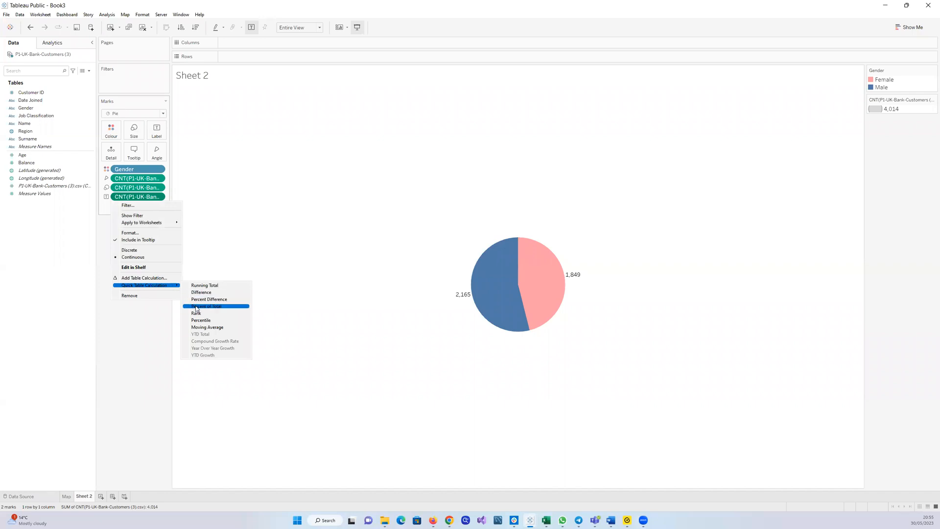
pyautogui.click(196, 306)
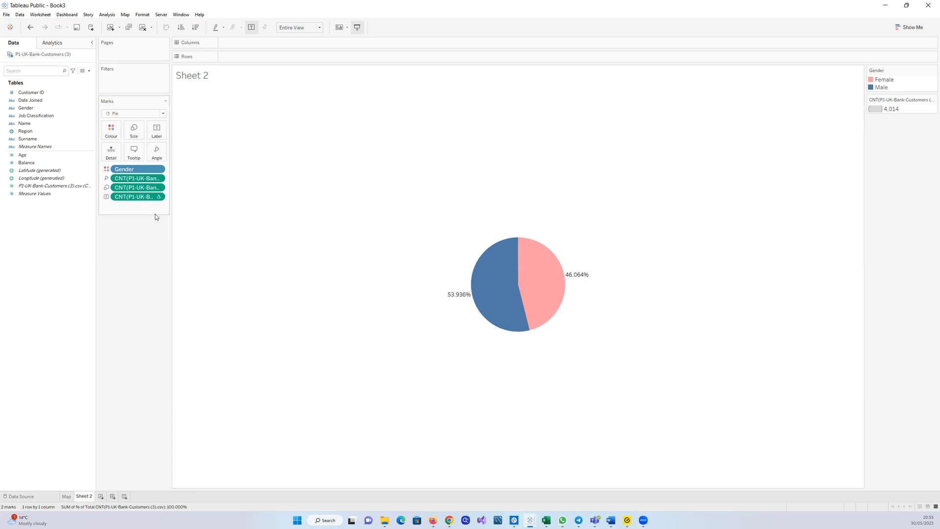
pyautogui.hotkey('ctrl', 'z')
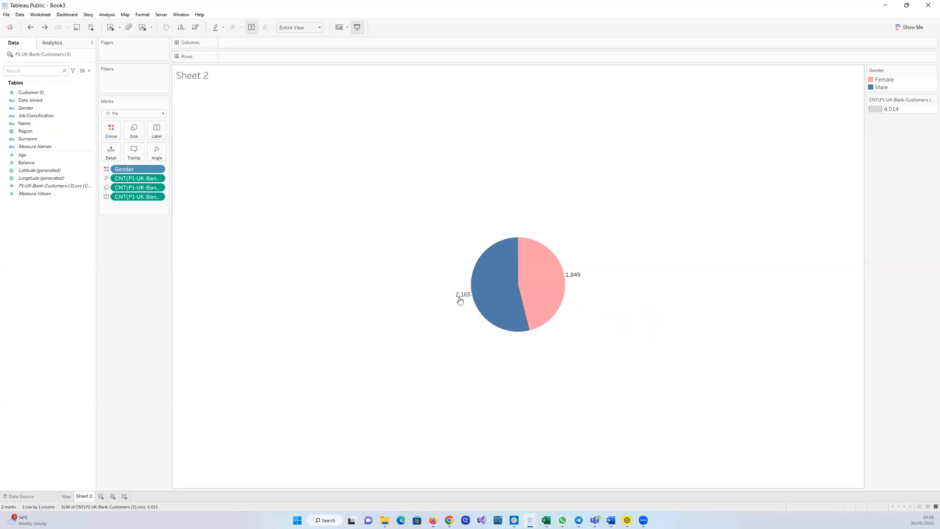
# Apply a Percent of Total quick table calculation to the pie's label count
pyautogui.moveTo(463, 297)
pyautogui.click(158, 196)
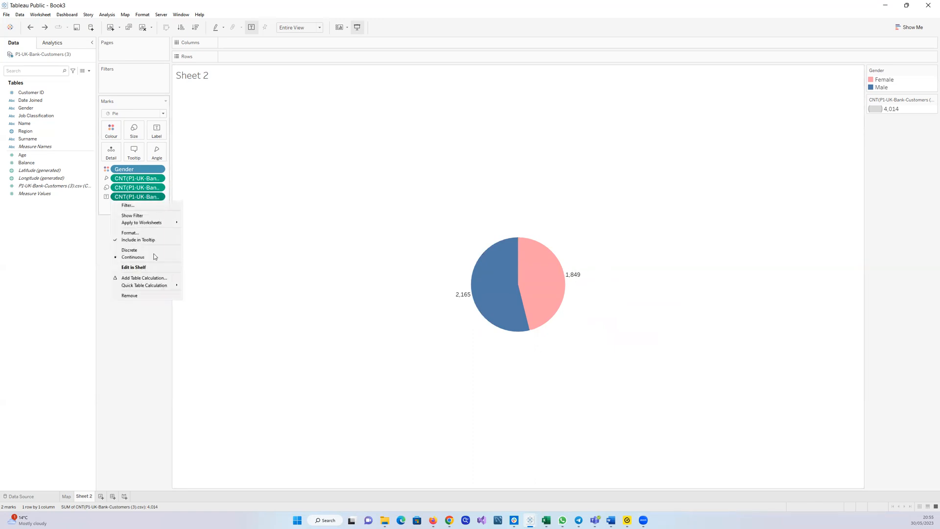
pyautogui.moveTo(152, 287)
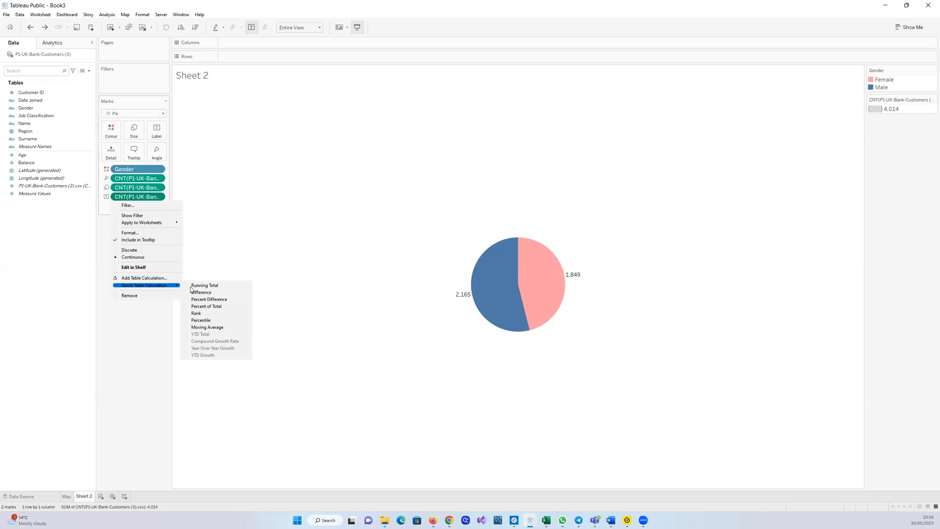
pyautogui.click(208, 307)
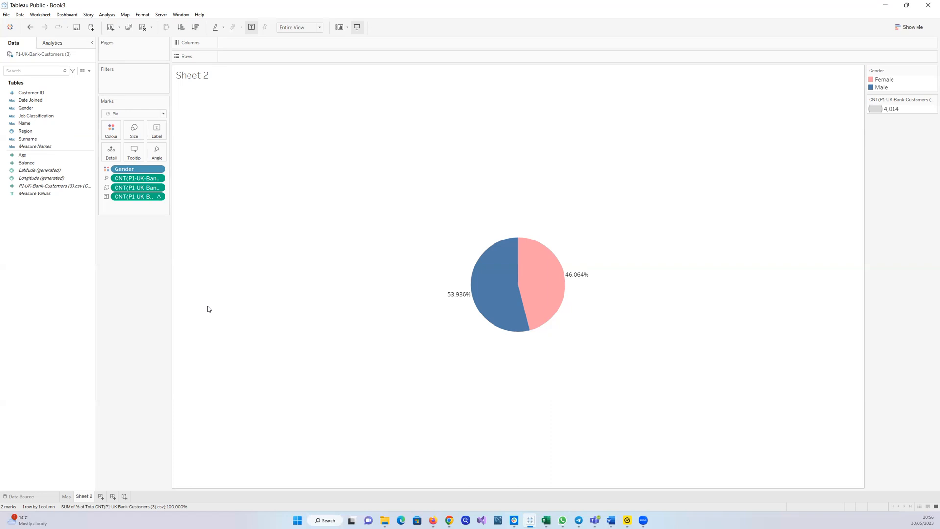
# Inspect the percentage label field's table calculation menu without changing it
pyautogui.moveTo(499, 271)
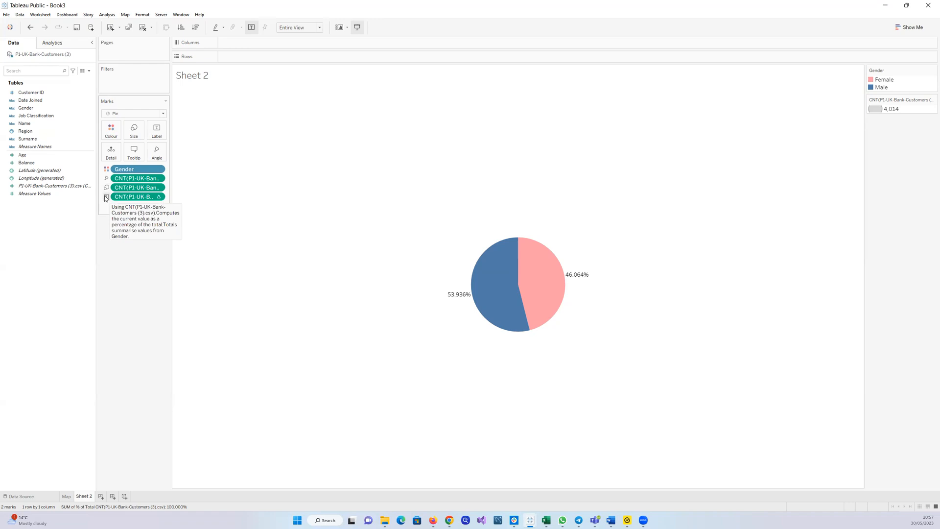
pyautogui.click(158, 197)
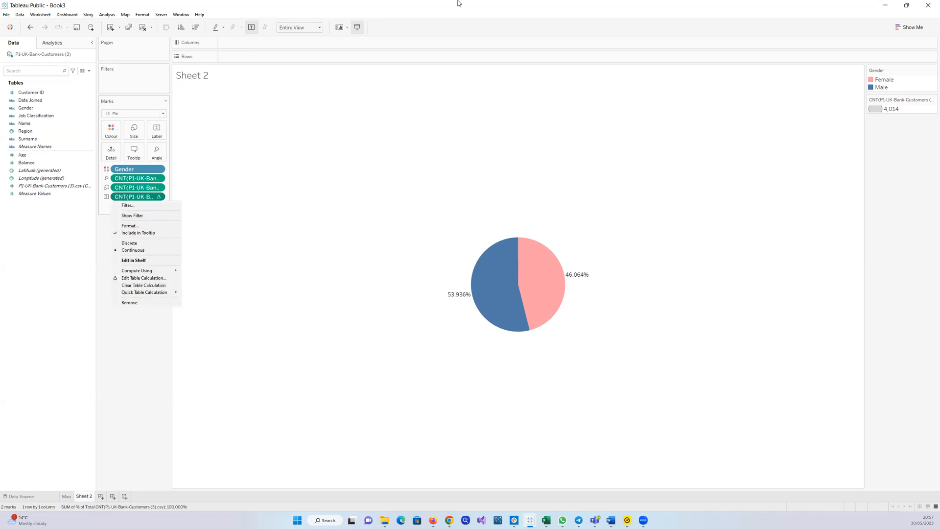
pyautogui.click(449, 13)
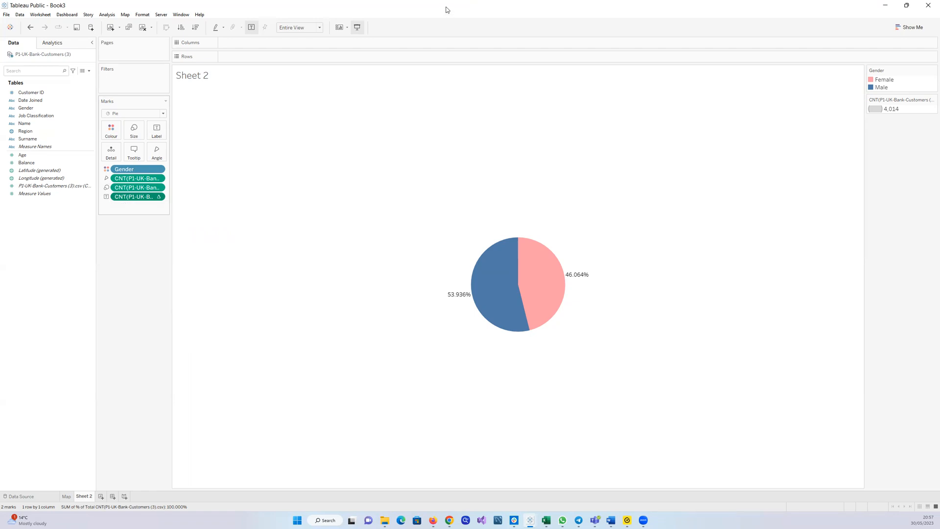
pyautogui.doubleClick(351, 10)
pyautogui.scroll(-3, 442, 209)
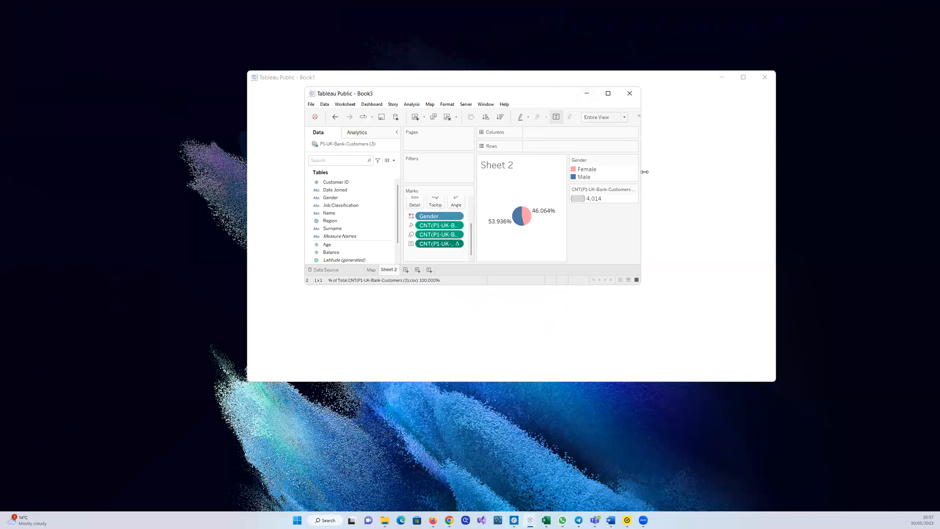
pyautogui.click(724, 80)
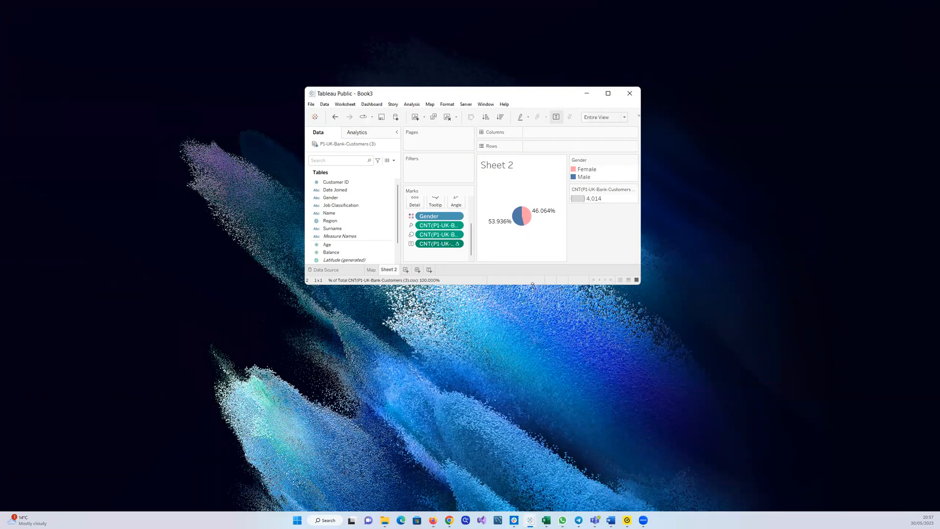
pyautogui.moveTo(532, 285); pyautogui.dragTo(533, 464)
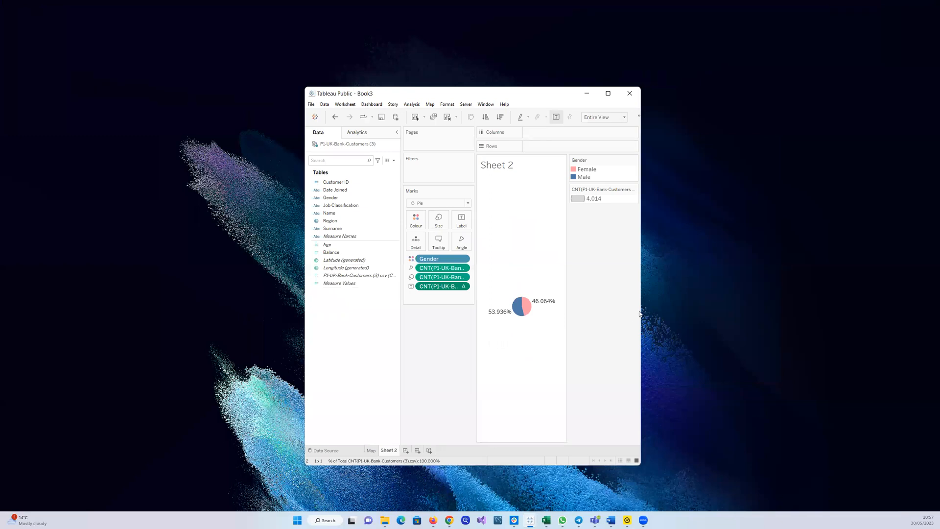
pyautogui.moveTo(640, 311); pyautogui.dragTo(883, 310)
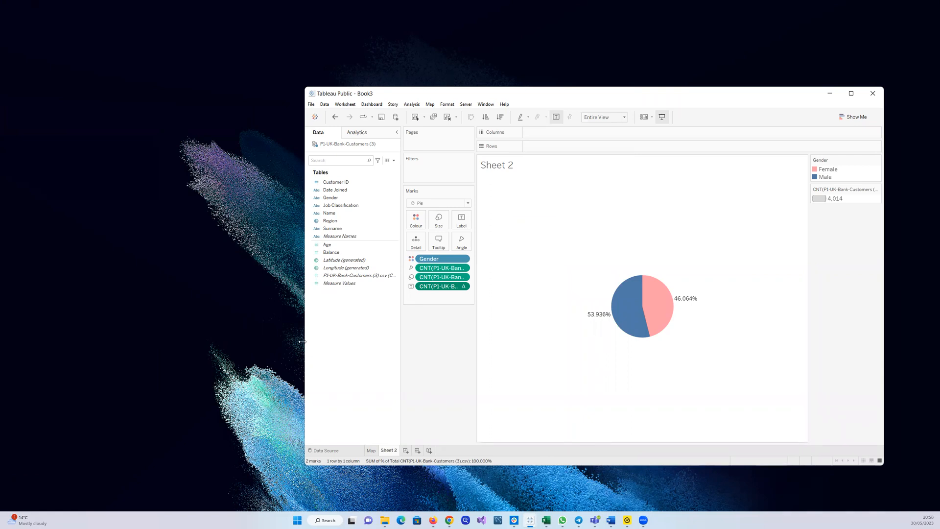
pyautogui.moveTo(302, 342); pyautogui.dragTo(182, 341)
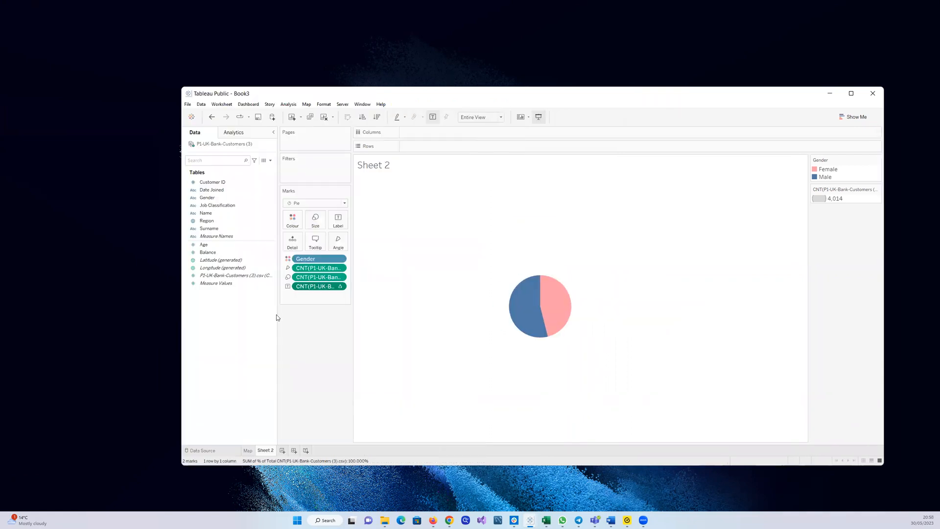
pyautogui.click(341, 288)
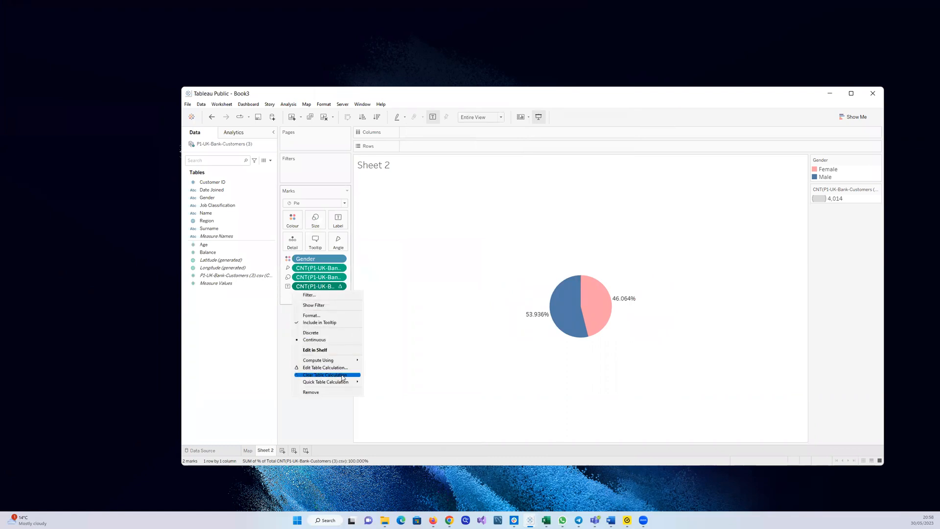
pyautogui.moveTo(344, 382)
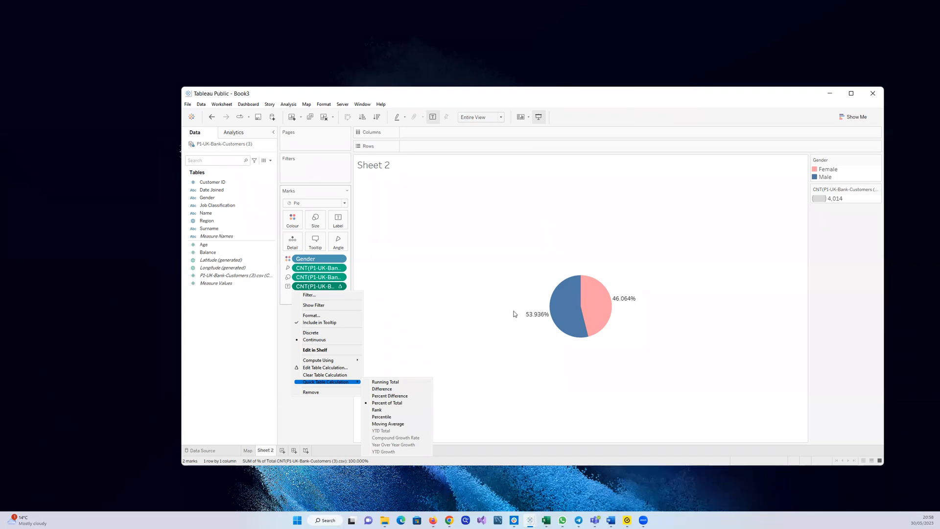
pyautogui.click(852, 94)
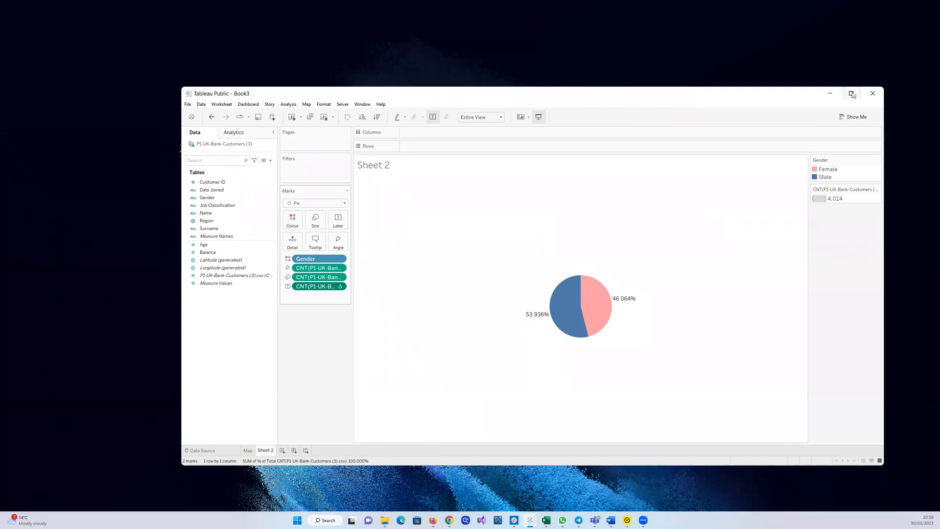
pyautogui.click(851, 94)
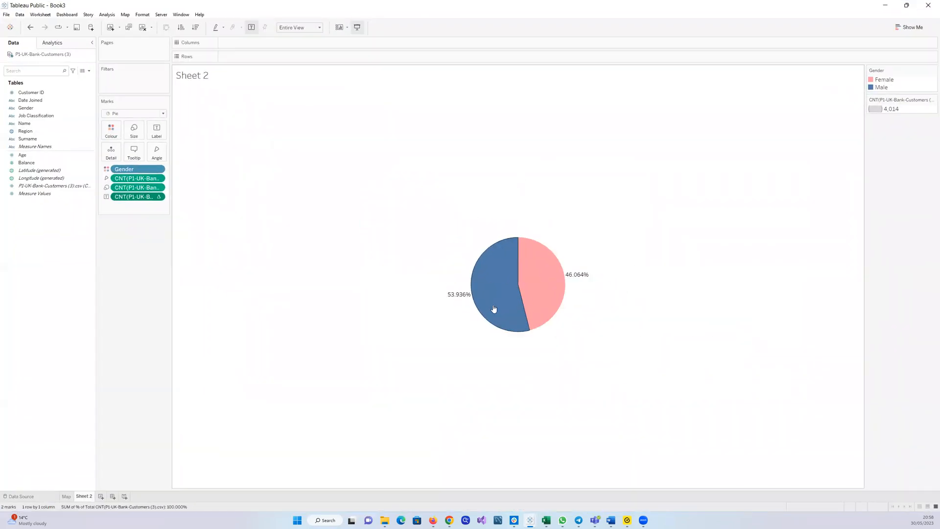
# Set the pie worksheet's default font to bold black
pyautogui.rightClick(455, 167)
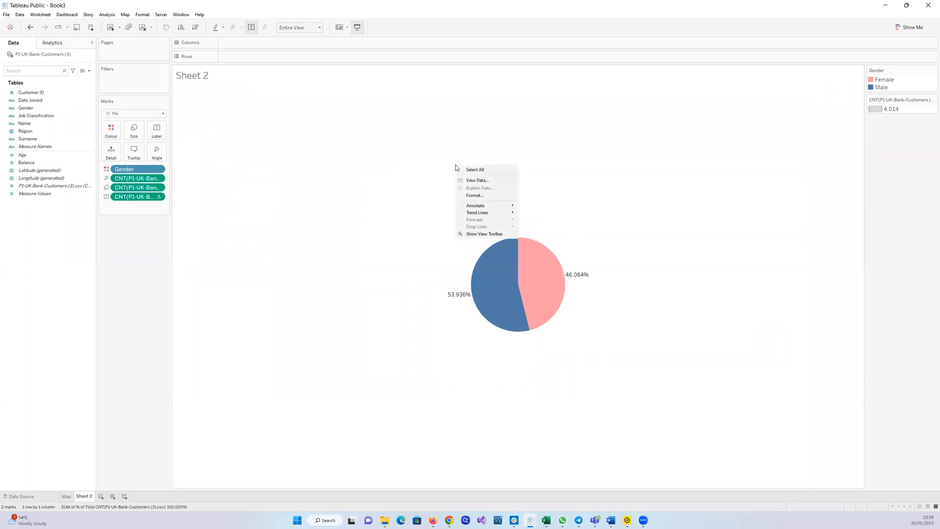
pyautogui.click(484, 195)
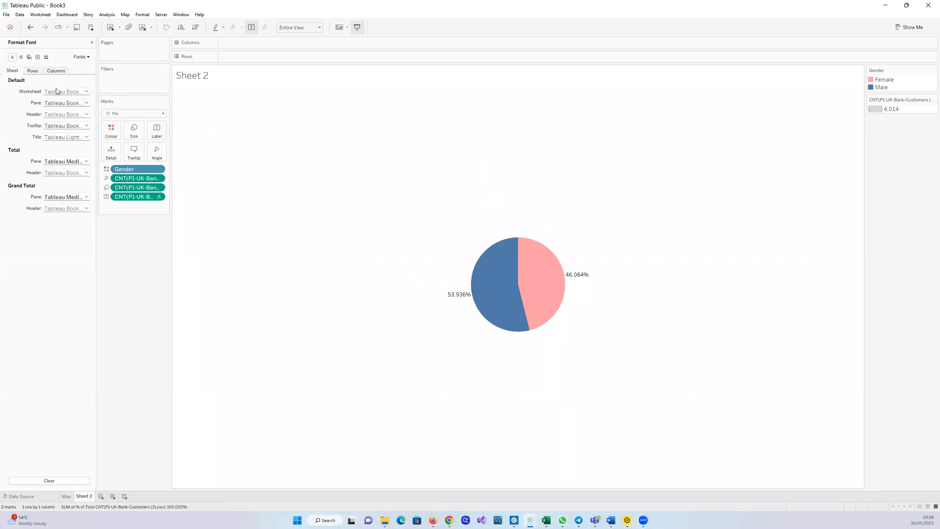
pyautogui.click(86, 92)
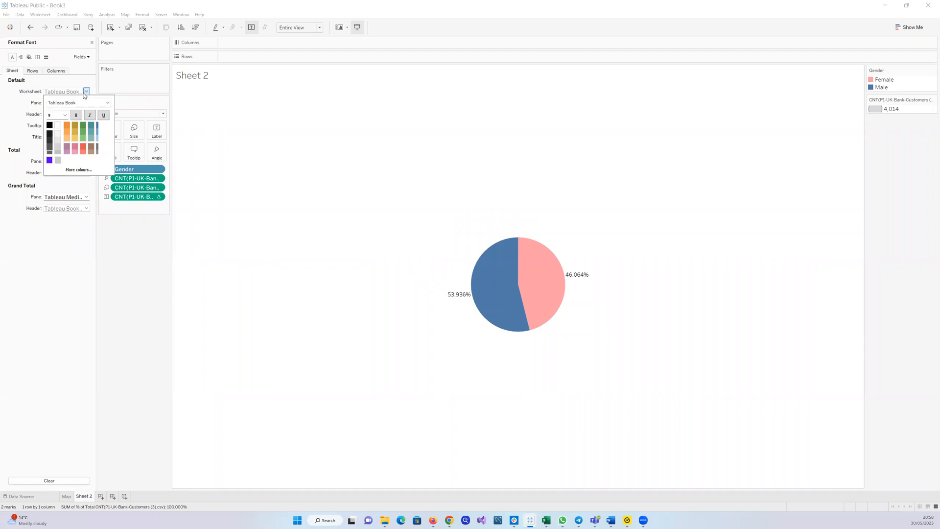
pyautogui.click(49, 125)
pyautogui.click(77, 115)
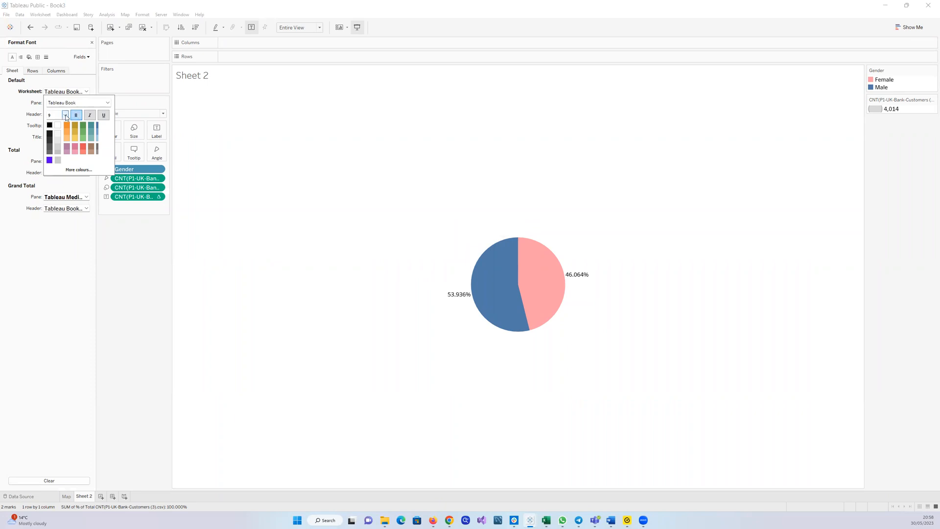
pyautogui.click(97, 233)
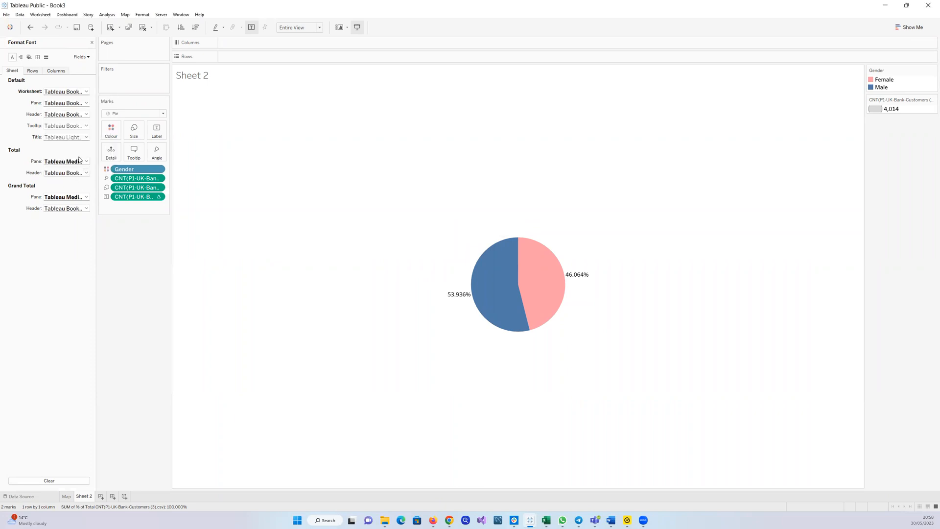
# Examine the format options for the count and percent-of-total label fields
pyautogui.click(20, 57)
pyautogui.click(14, 57)
pyautogui.click(89, 59)
pyautogui.click(89, 59)
pyautogui.click(86, 57)
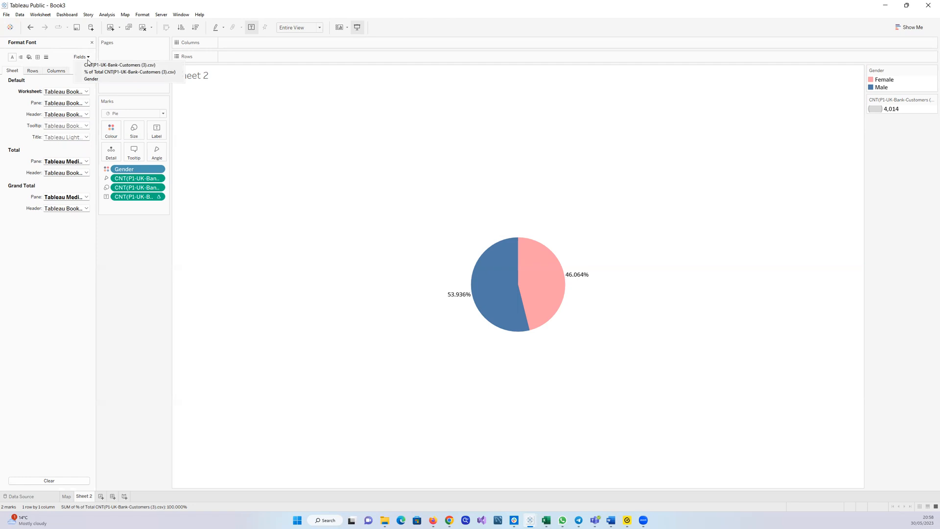
pyautogui.click(90, 65)
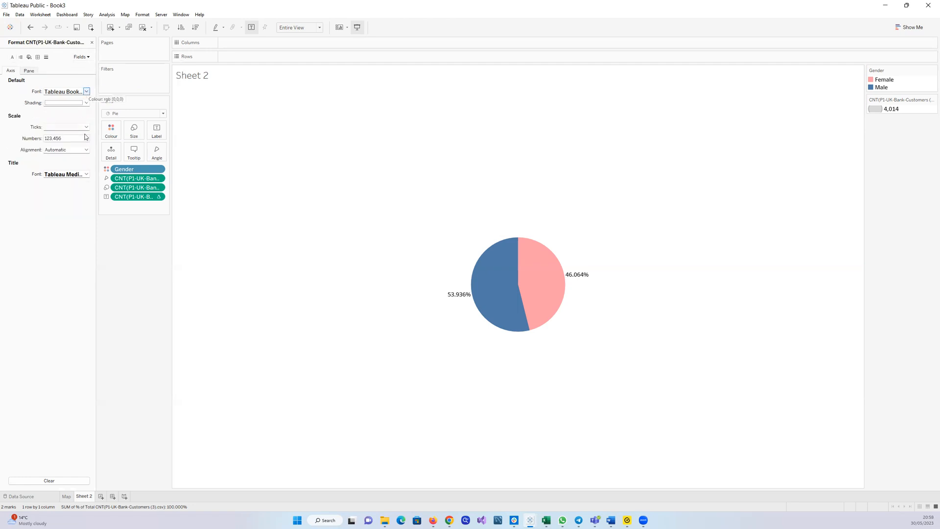
pyautogui.click(89, 57)
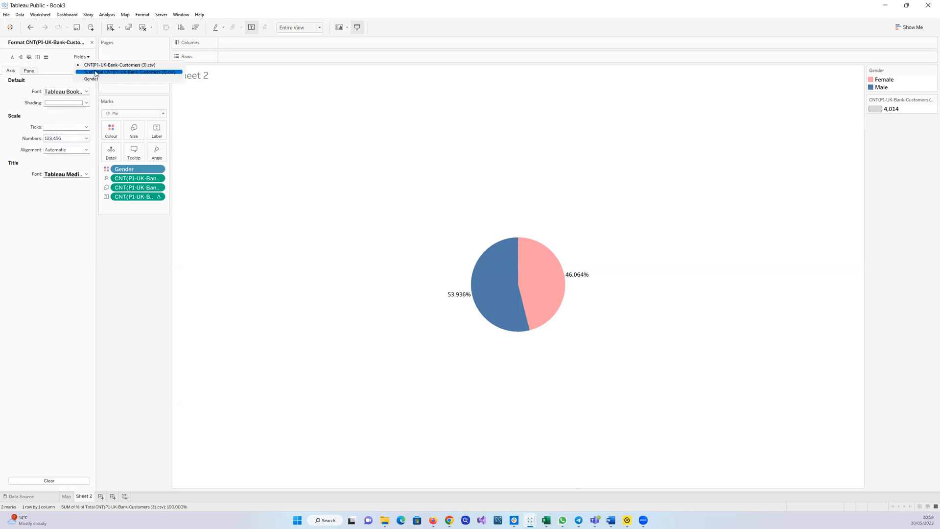
pyautogui.click(96, 72)
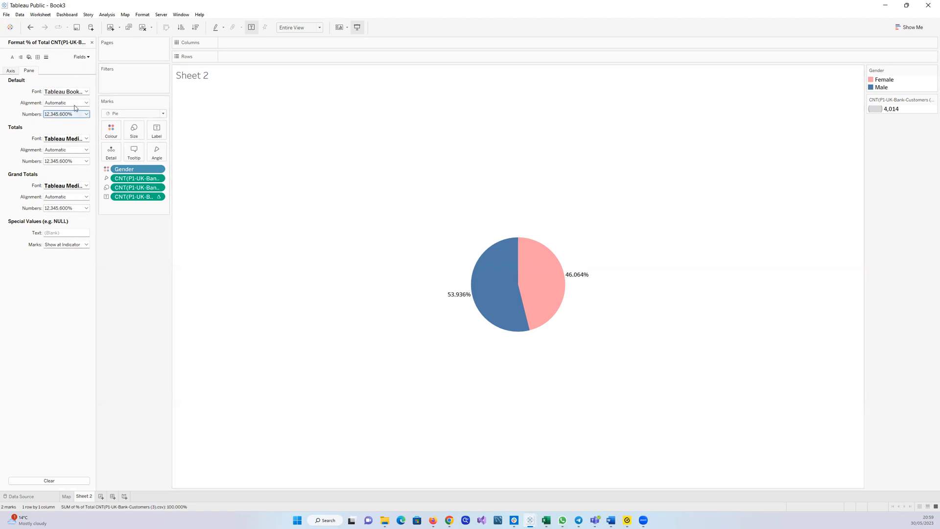
pyautogui.click(92, 44)
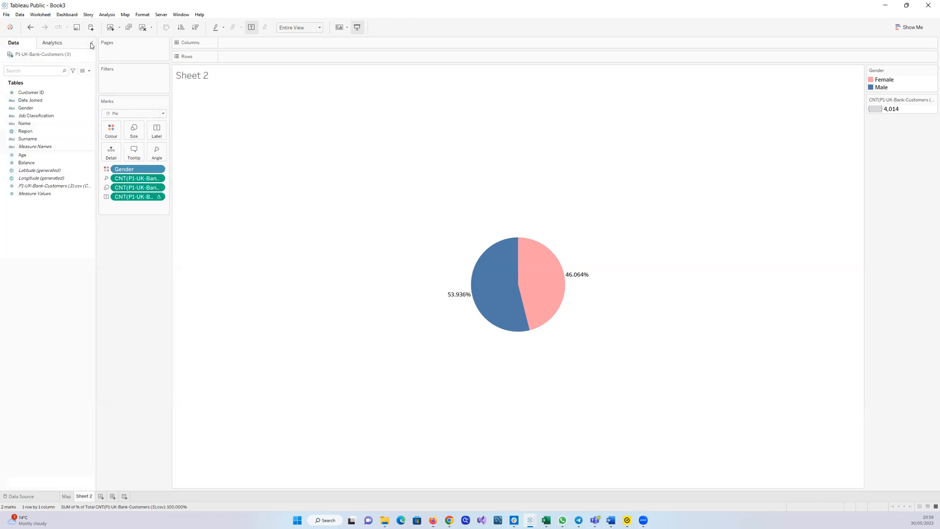
pyautogui.click(158, 197)
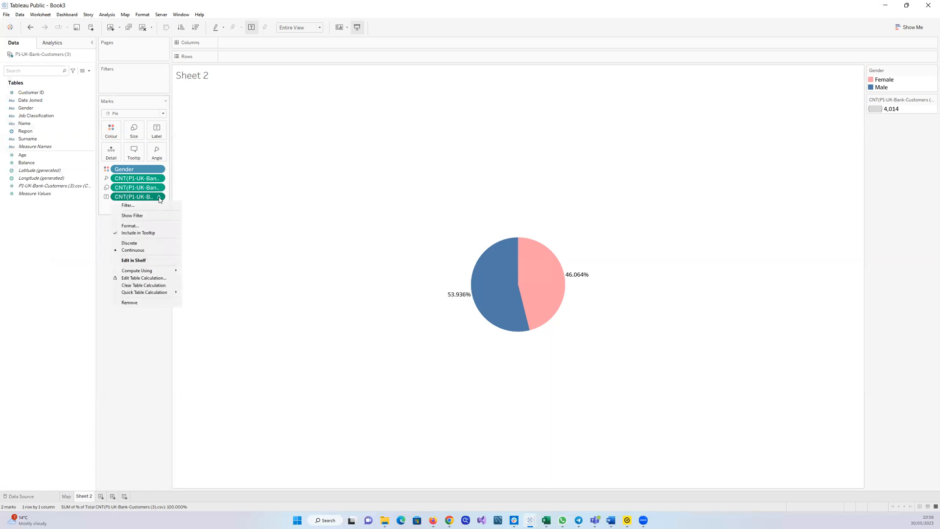
pyautogui.click(131, 226)
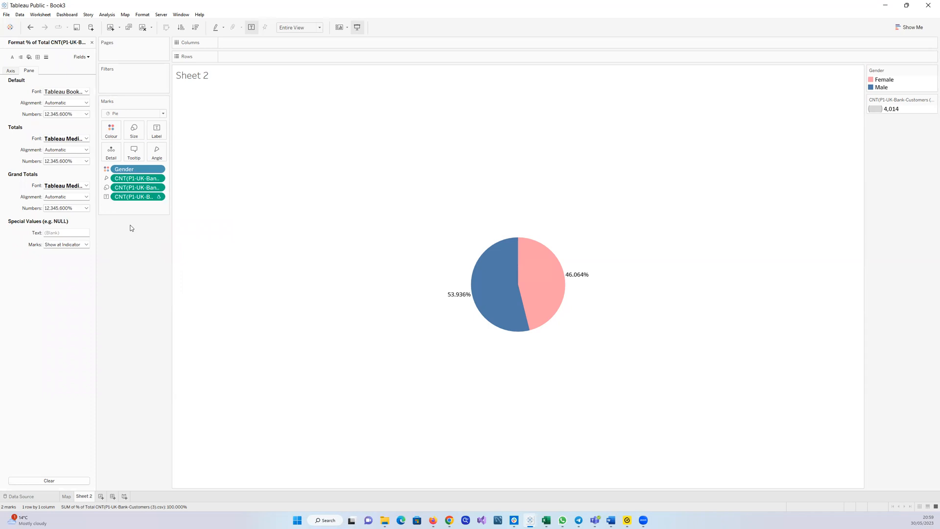
pyautogui.click(92, 43)
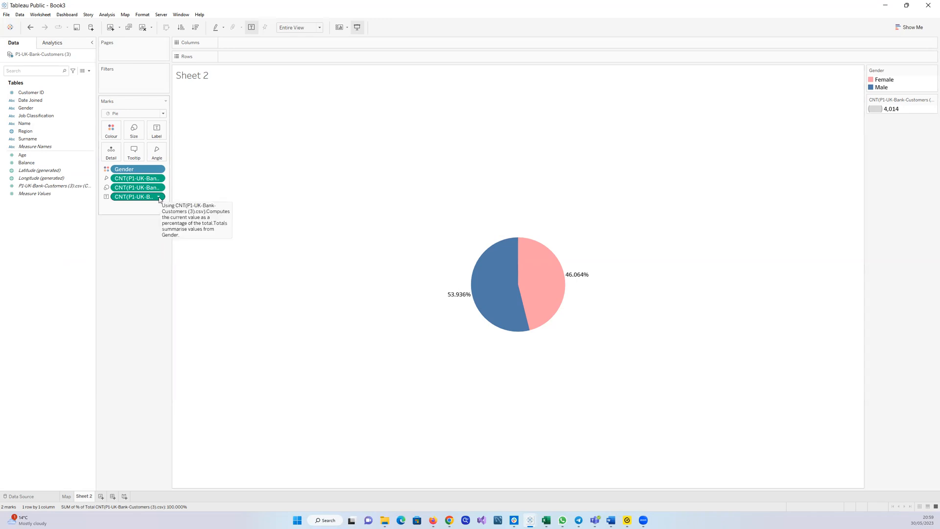
pyautogui.rightClick(442, 129)
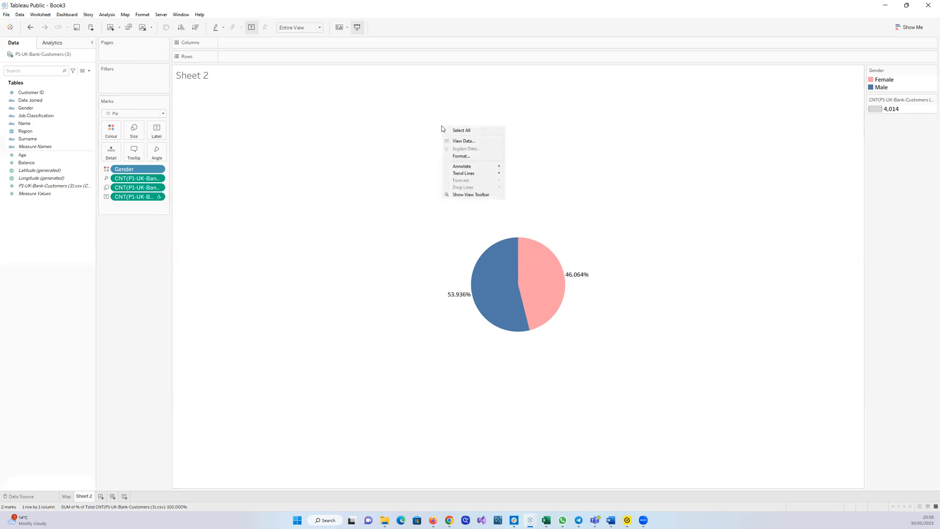
pyautogui.click(461, 156)
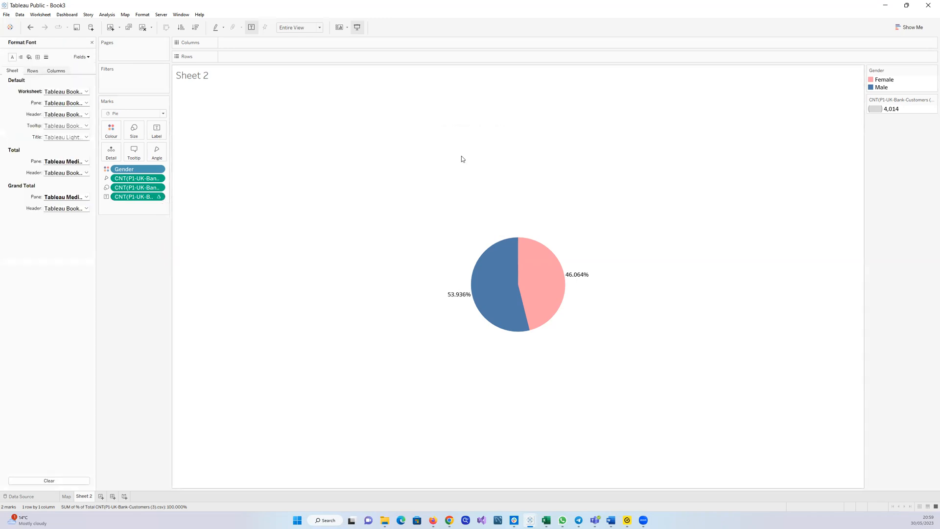
pyautogui.click(89, 58)
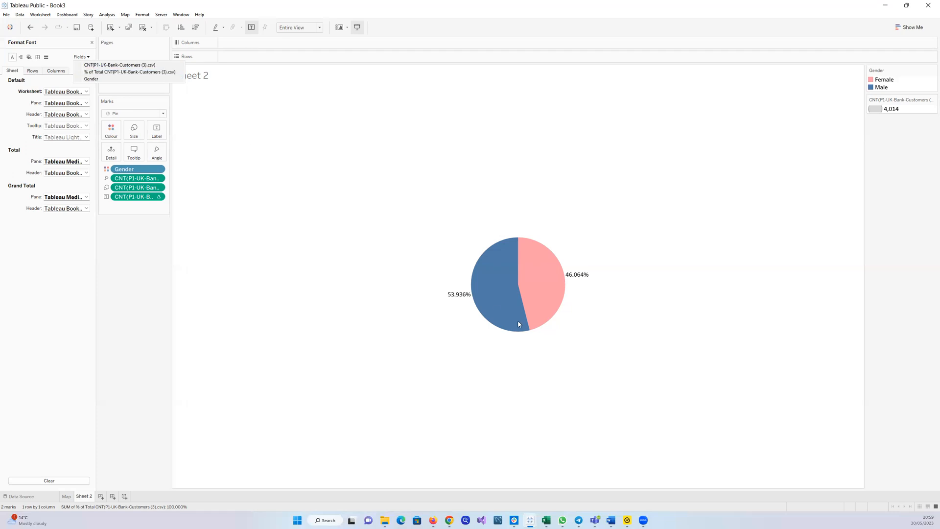
pyautogui.click(123, 72)
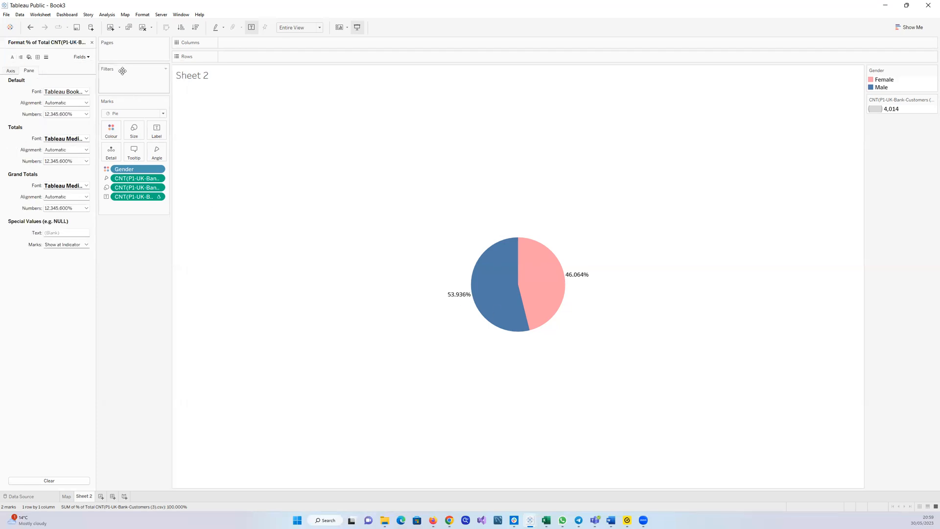
pyautogui.click(87, 115)
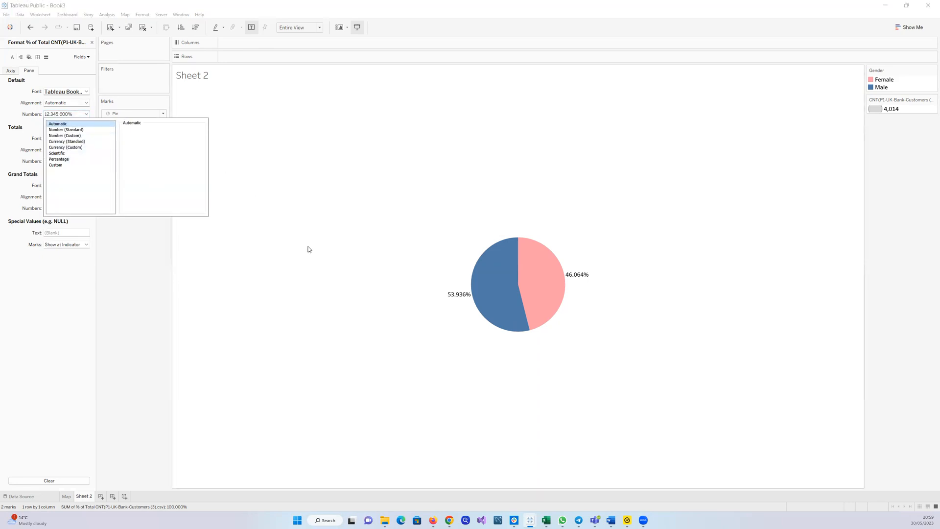
pyautogui.click(94, 263)
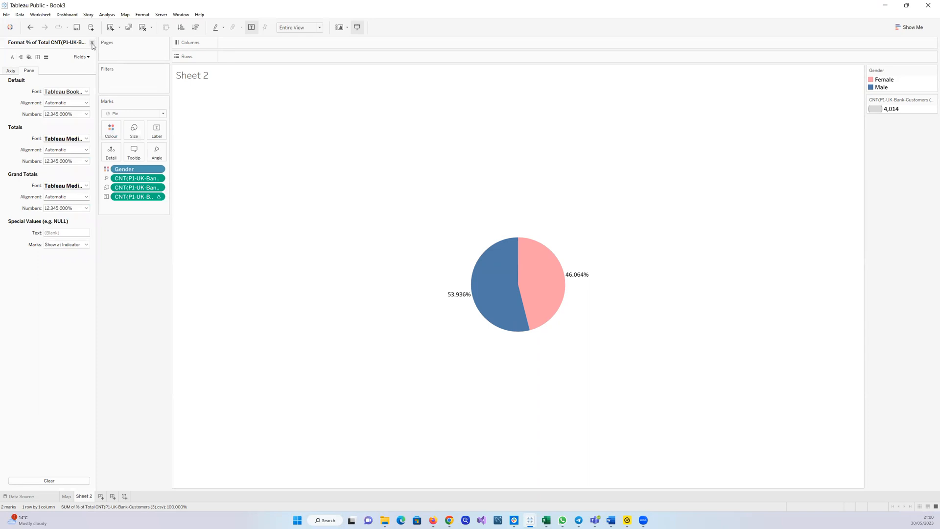
pyautogui.click(92, 43)
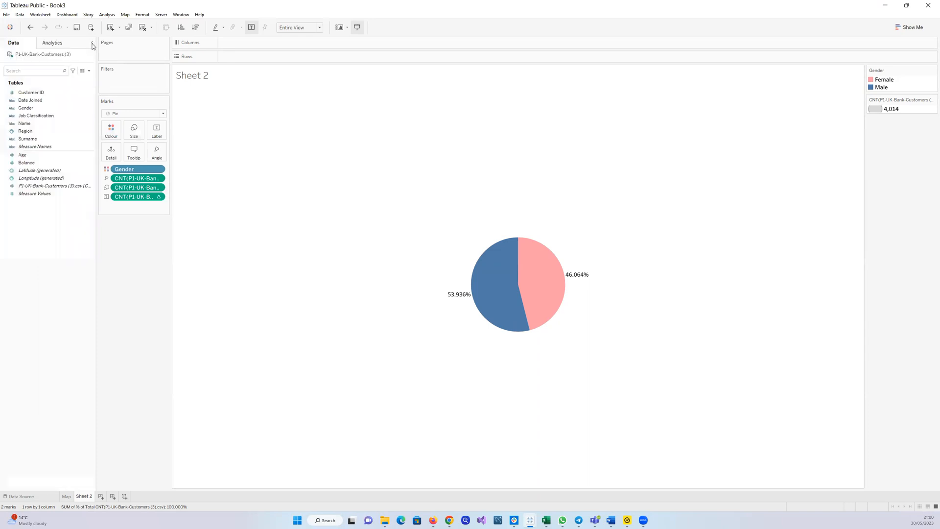
# Format the percentage labels as Percentage with 0 decimal places
pyautogui.click(158, 198)
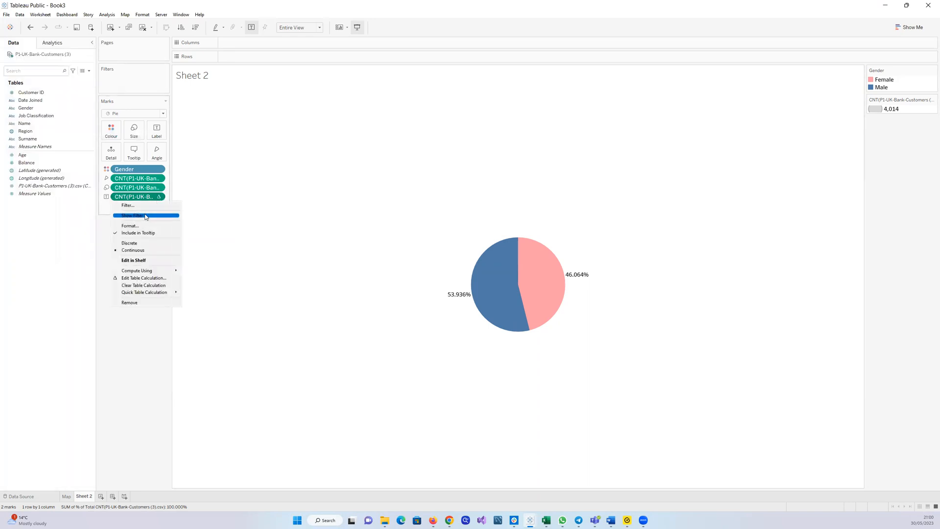
pyautogui.click(145, 226)
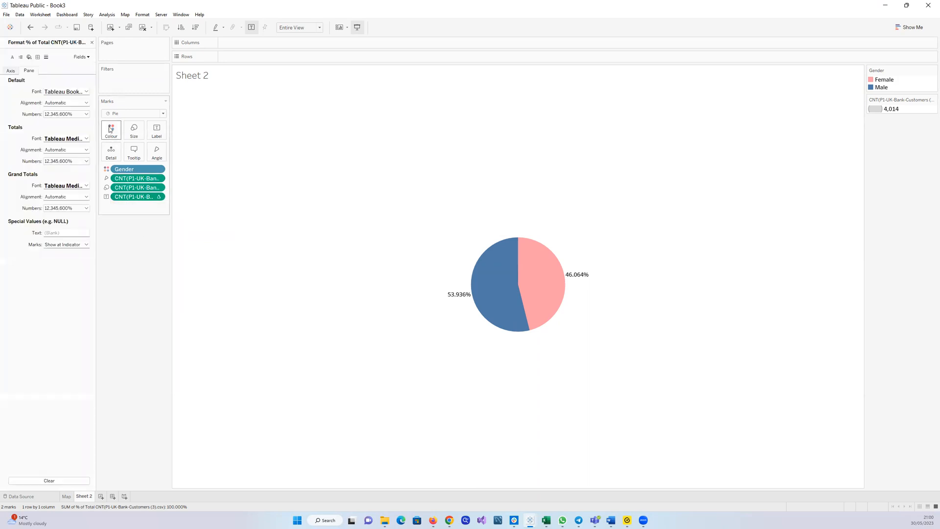
pyautogui.click(82, 115)
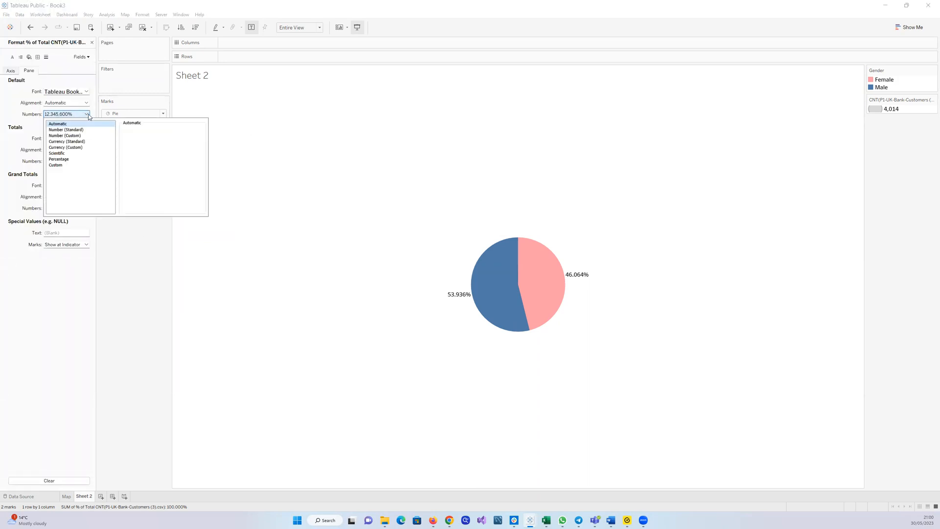
pyautogui.click(73, 159)
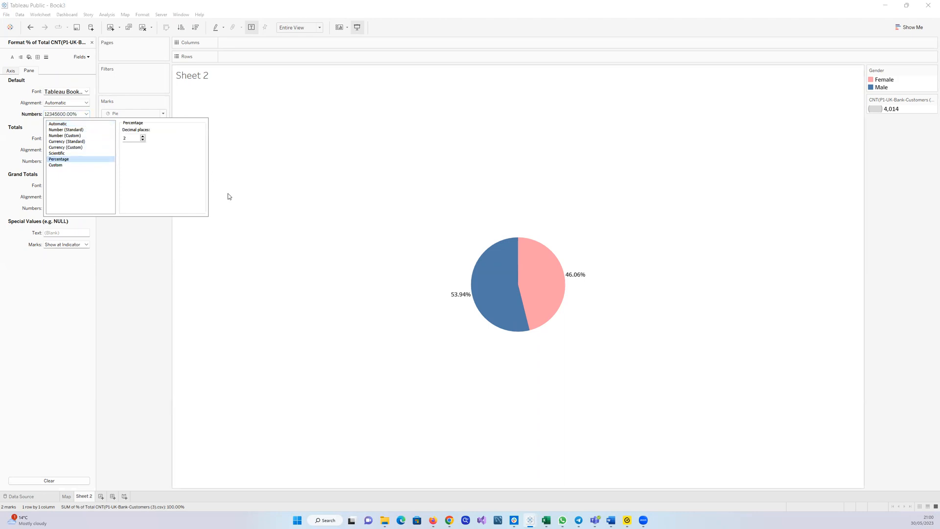
pyautogui.click(142, 140)
pyautogui.click(142, 140)
pyautogui.click(290, 167)
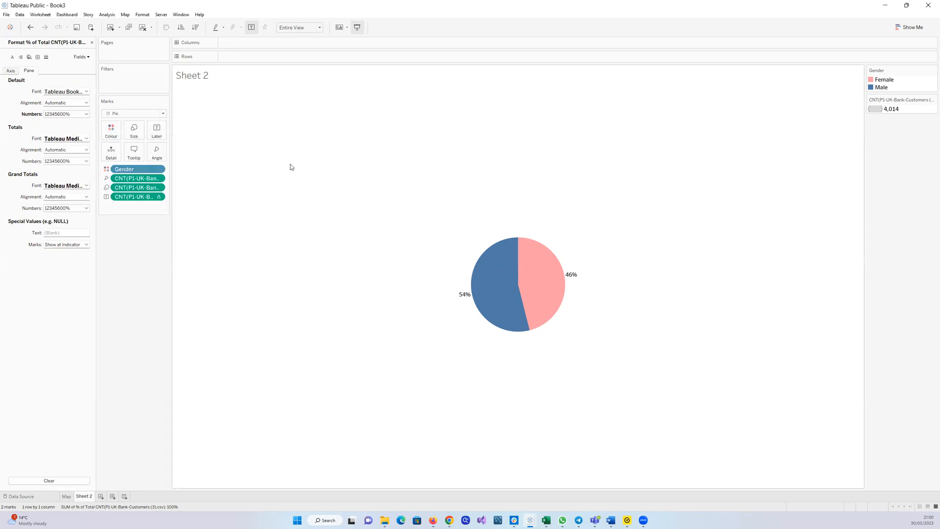
pyautogui.click(92, 43)
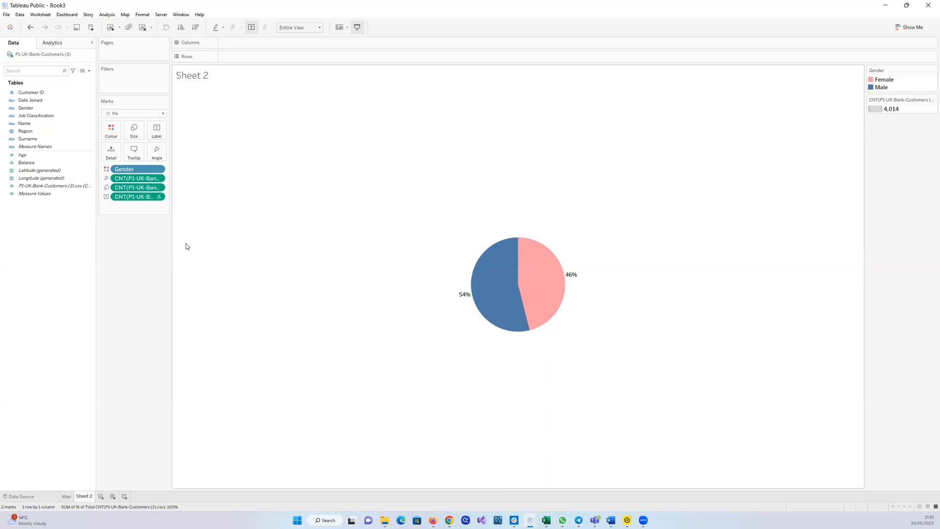
# Switch the view fit to Standard and back to Entire View
pyautogui.click(320, 28)
pyautogui.click(304, 37)
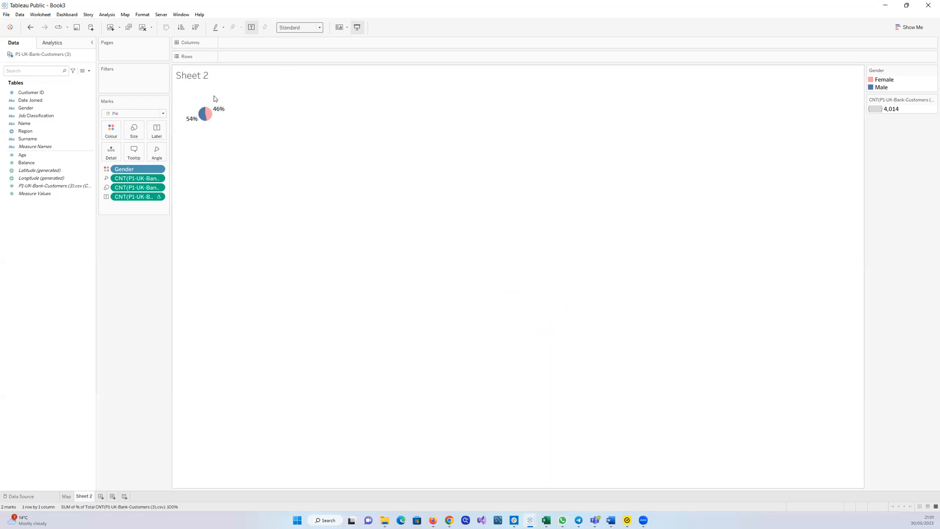
pyautogui.click(319, 28)
pyautogui.click(306, 55)
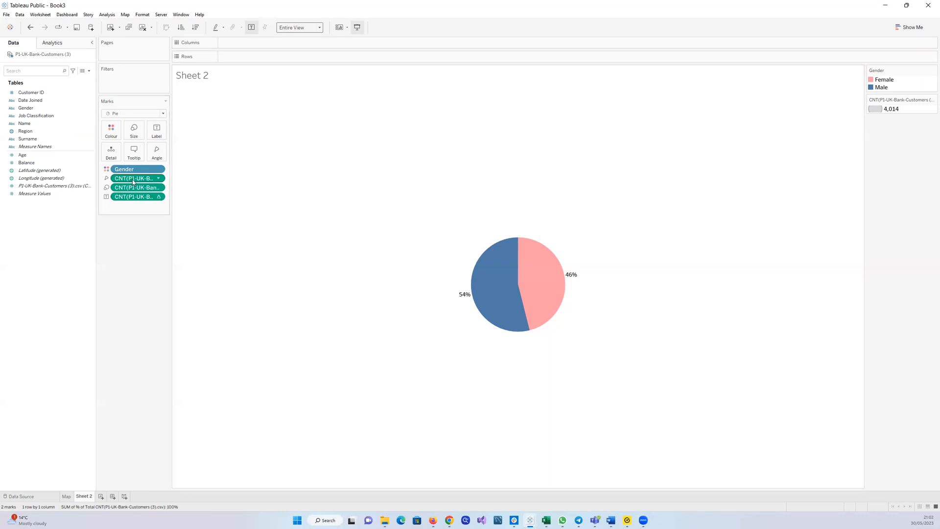
# Remove a duplicate count pill from the Marks card and drop the record count field onto Angle
pyautogui.moveTo(133, 181); pyautogui.dragTo(58, 227)
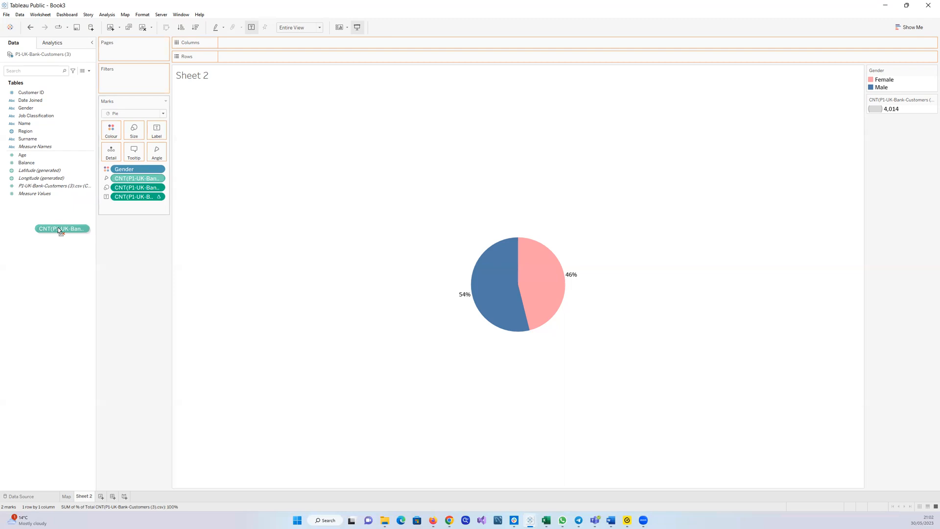
pyautogui.moveTo(58, 227); pyautogui.dragTo(58, 228)
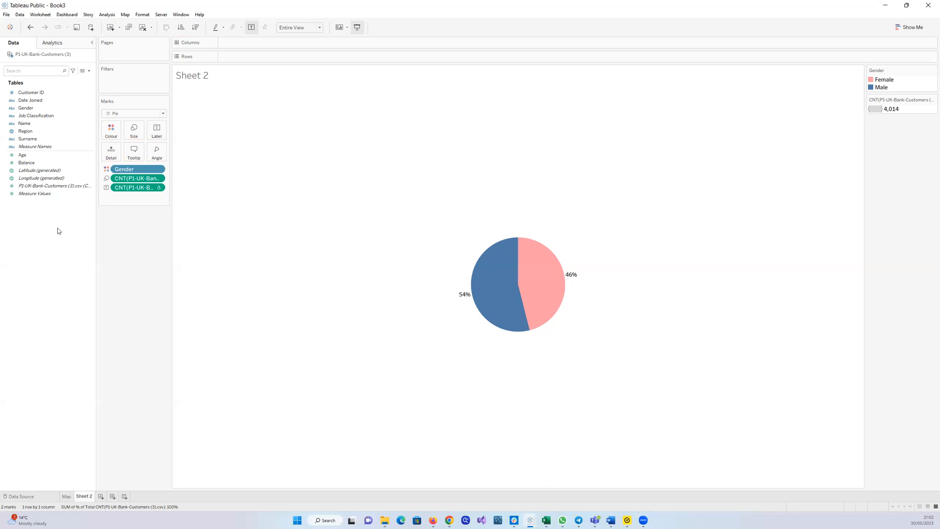
pyautogui.click(53, 186)
pyautogui.moveTo(51, 187); pyautogui.dragTo(158, 155)
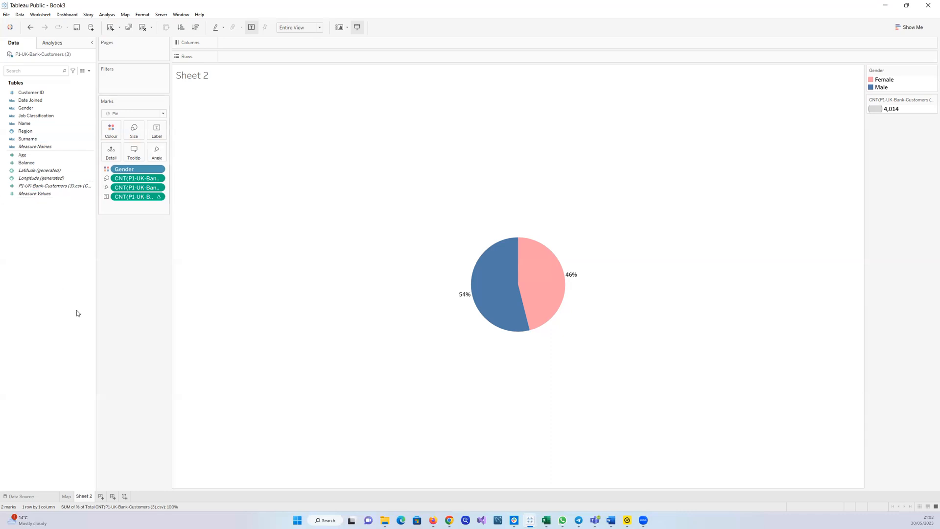
# Rename Sheet 2 as Gender
pyautogui.doubleClick(91, 497)
pyautogui.write('Gender')
pyautogui.press('Return')
# Change the percentage labels' decimal places and set them back to 0 in the number format
pyautogui.click(159, 197)
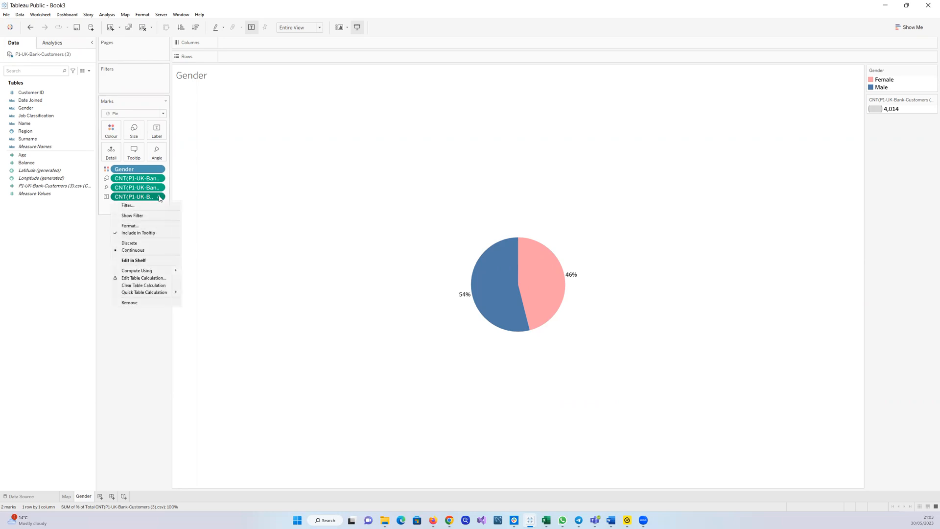
pyautogui.click(136, 226)
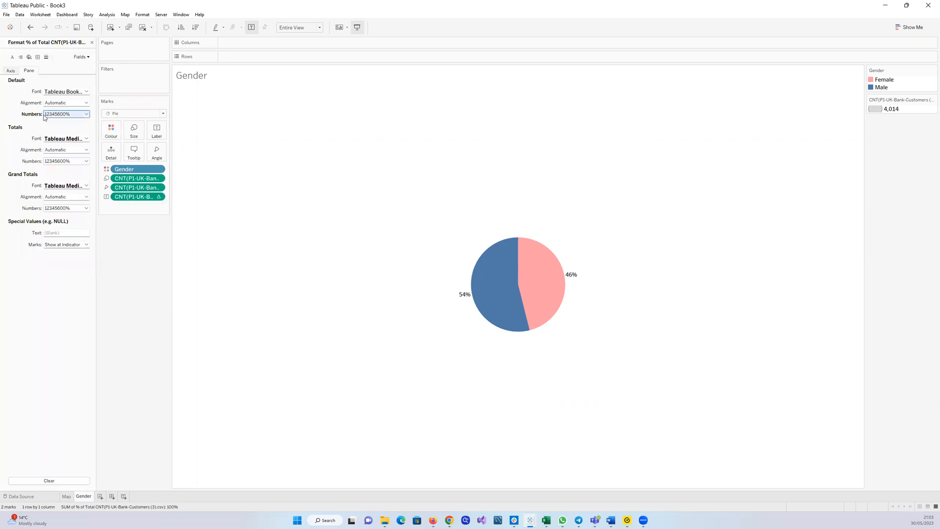
pyautogui.click(87, 115)
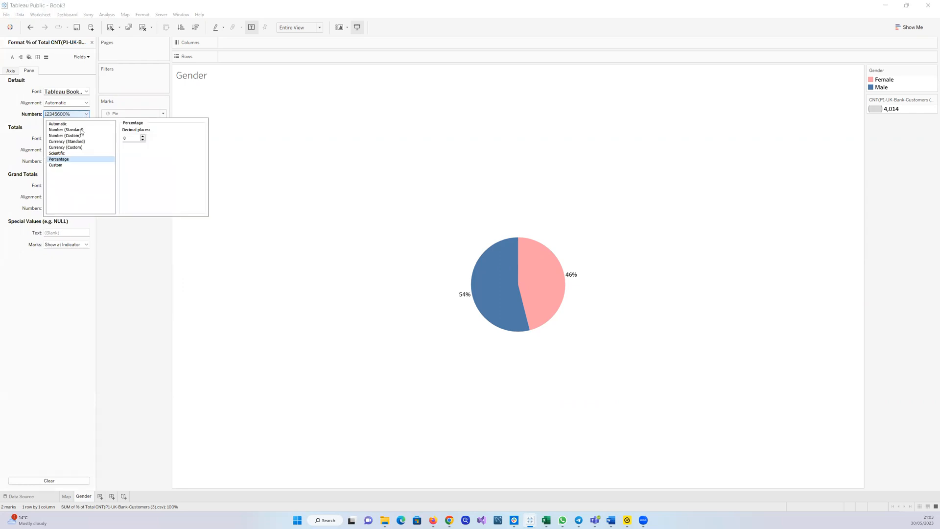
pyautogui.click(143, 135)
pyautogui.click(143, 136)
pyautogui.click(144, 135)
pyautogui.click(144, 135)
pyautogui.click(143, 136)
pyautogui.click(144, 136)
pyautogui.click(144, 136)
pyautogui.click(144, 136)
pyautogui.click(143, 136)
pyautogui.click(144, 136)
pyautogui.click(144, 136)
pyautogui.click(144, 136)
pyautogui.click(143, 136)
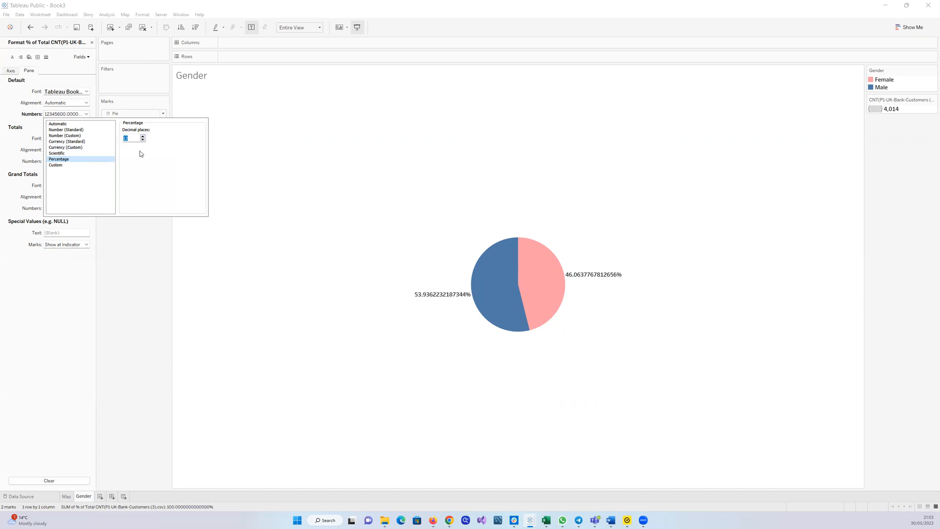
pyautogui.click(143, 140)
pyautogui.click(144, 140)
pyautogui.click(144, 140)
pyautogui.click(143, 140)
pyautogui.click(143, 140)
pyautogui.click(144, 140)
pyautogui.click(144, 140)
pyautogui.click(143, 140)
pyautogui.click(144, 140)
pyautogui.click(143, 140)
pyautogui.click(144, 140)
pyautogui.click(143, 141)
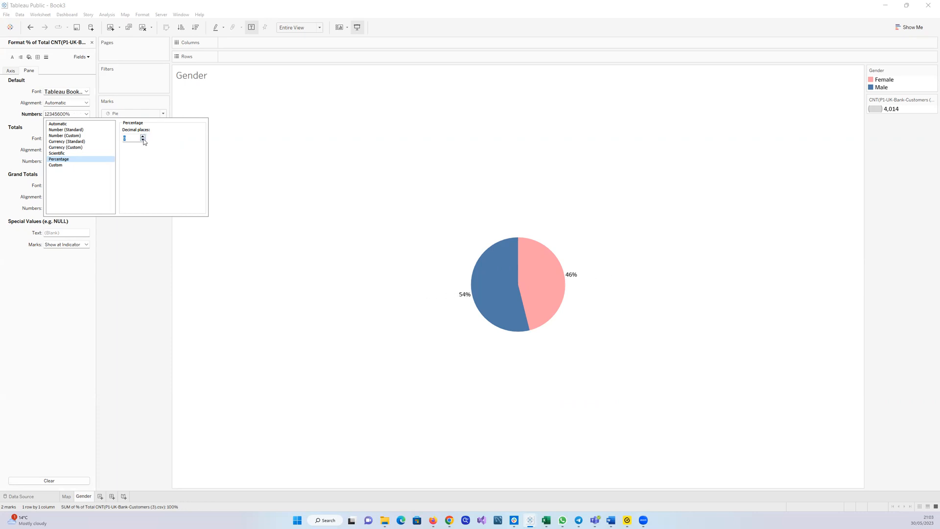
pyautogui.click(141, 247)
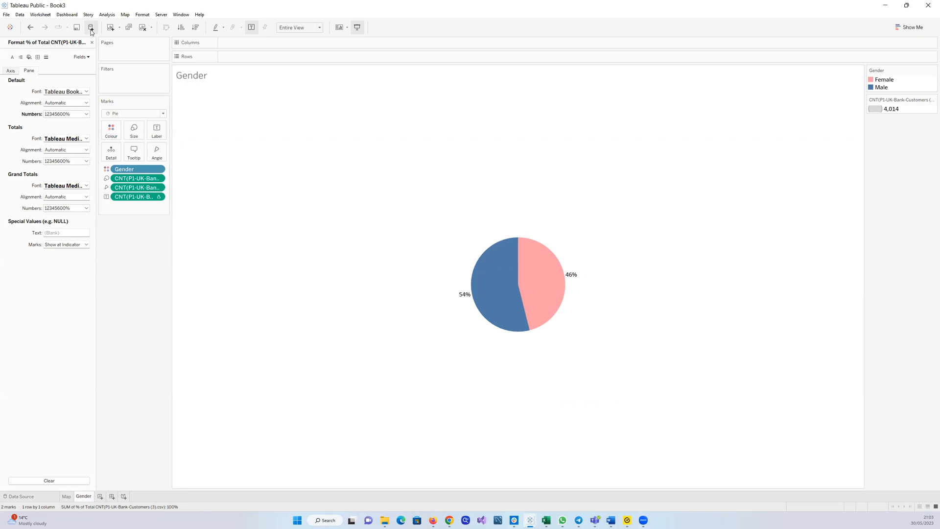
pyautogui.click(92, 43)
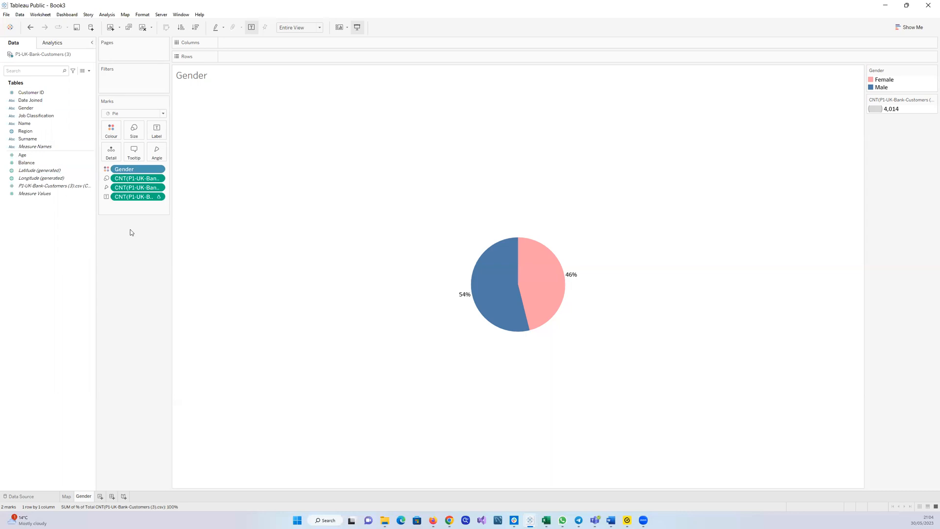
# Add a new worksheet and place Age on Columns, converted to a dimension
pyautogui.click(100, 497)
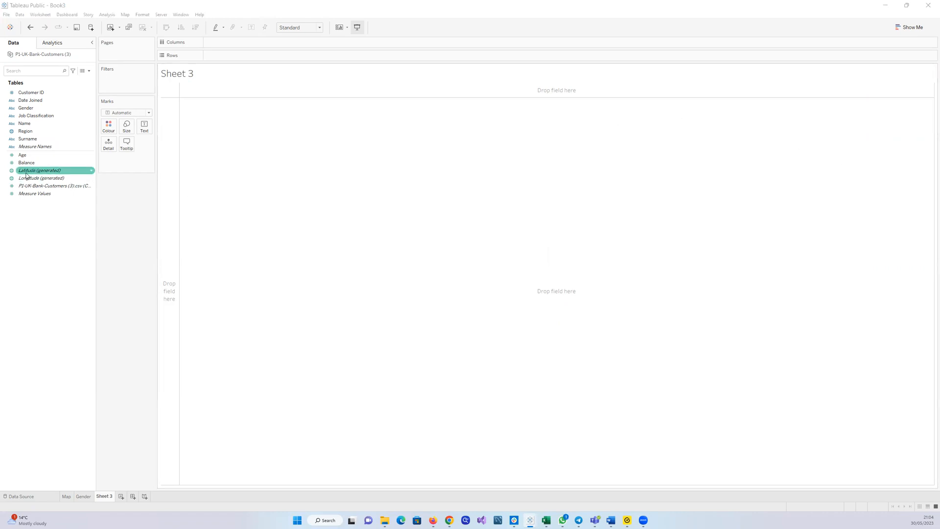
pyautogui.click(89, 154)
pyautogui.moveTo(89, 155)
pyautogui.mouseDown()
pyautogui.moveTo(225, 96)
pyautogui.moveTo(231, 42)
pyautogui.mouseUp()
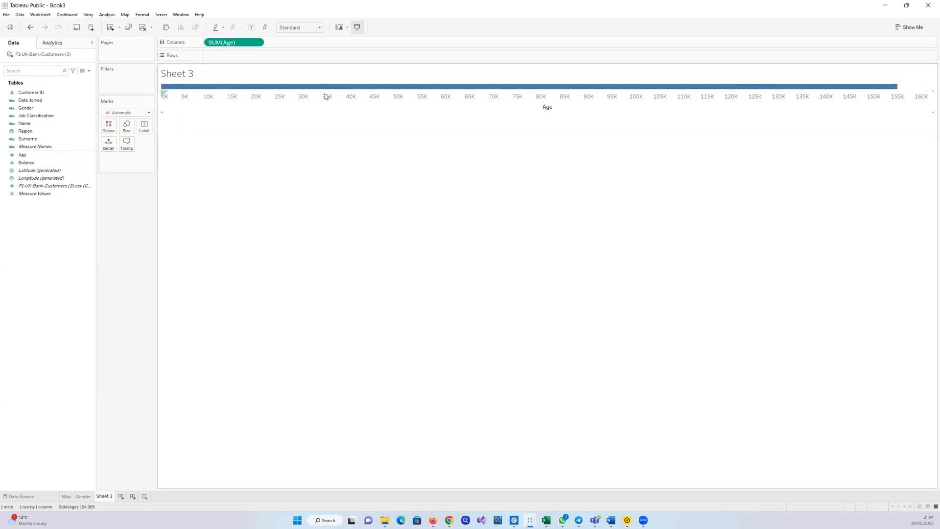
pyautogui.click(257, 43)
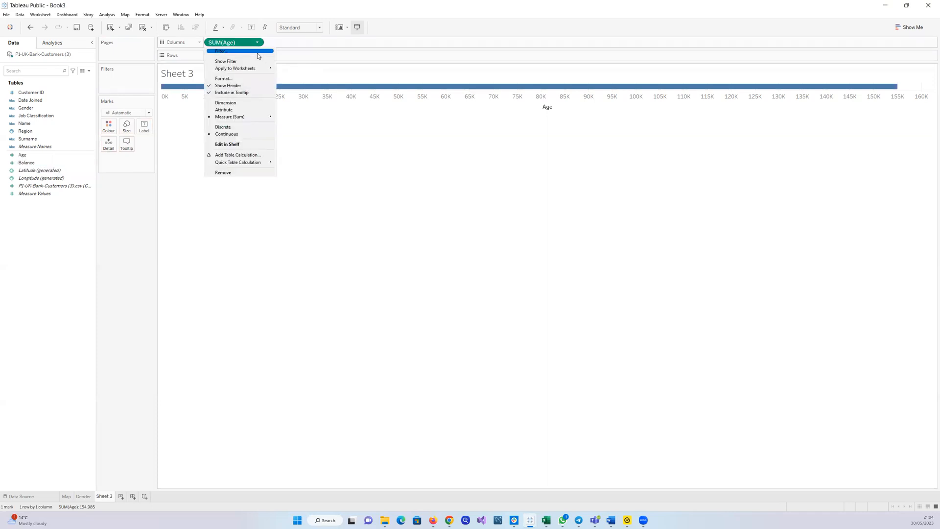
pyautogui.click(246, 103)
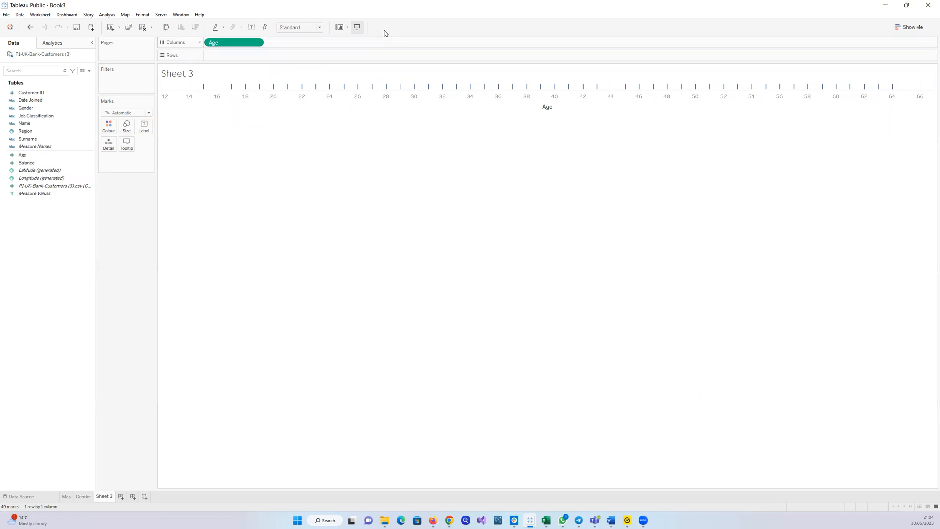
# Put the record count on Rows and switch the mark type to Bar
pyautogui.moveTo(43, 187); pyautogui.dragTo(254, 55)
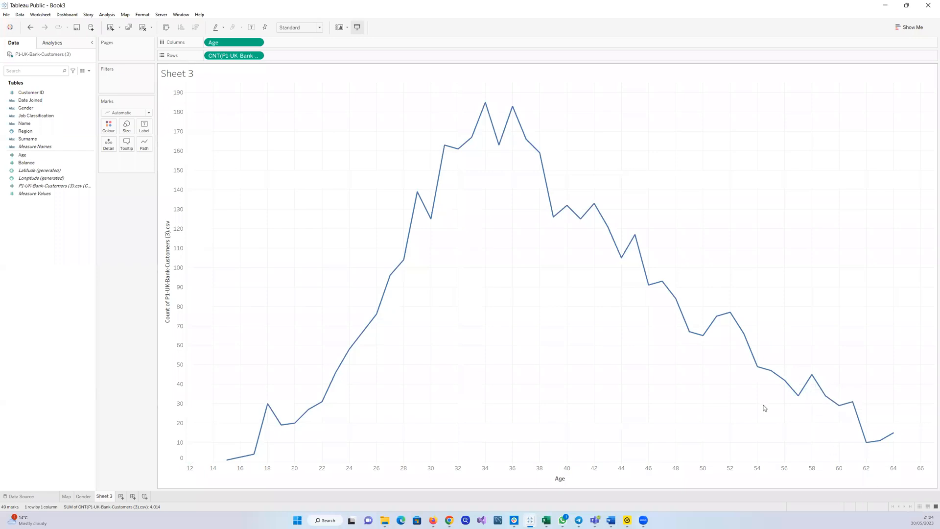
pyautogui.click(149, 113)
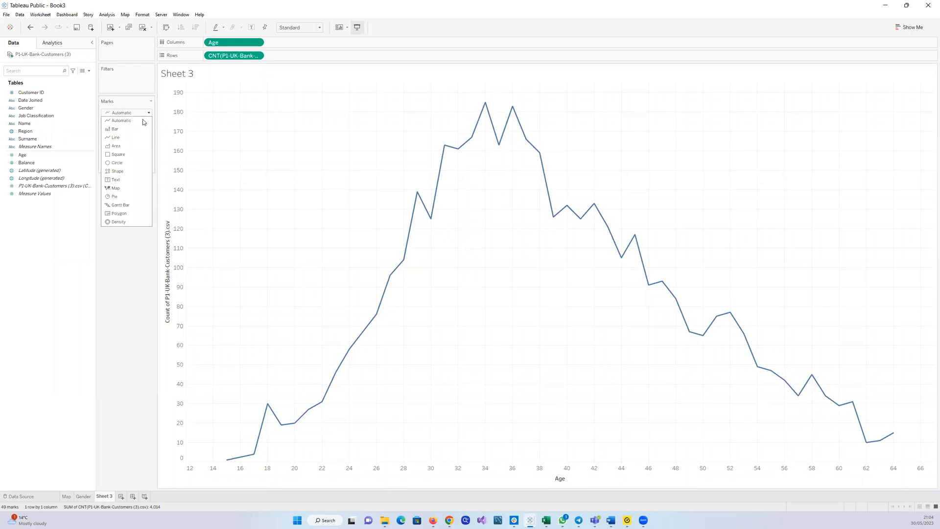
pyautogui.click(132, 129)
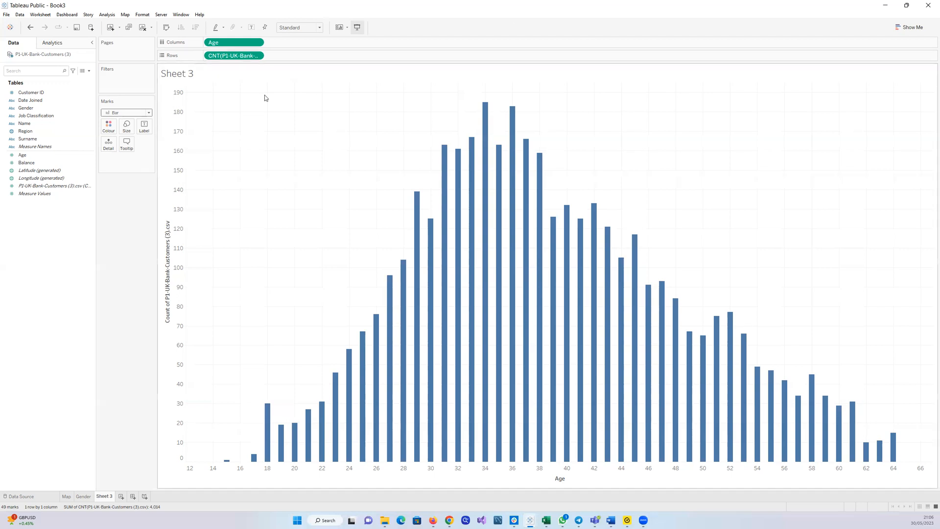
# Clear the Columns and Rows shelves and create an Age bin field with an edited bin size
pyautogui.moveTo(232, 55); pyautogui.dragTo(78, 235)
pyautogui.moveTo(228, 45); pyautogui.dragTo(35, 250)
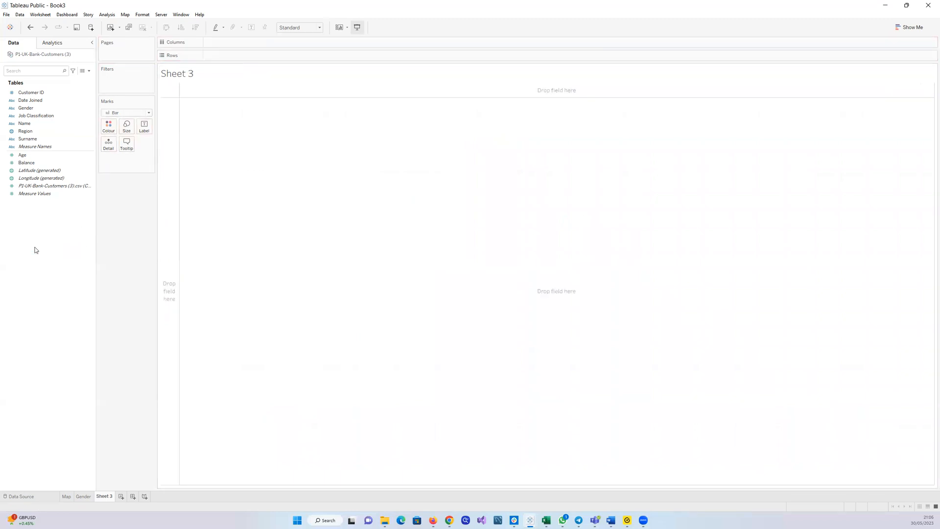
pyautogui.click(74, 126)
pyautogui.click(64, 156)
pyautogui.click(91, 157)
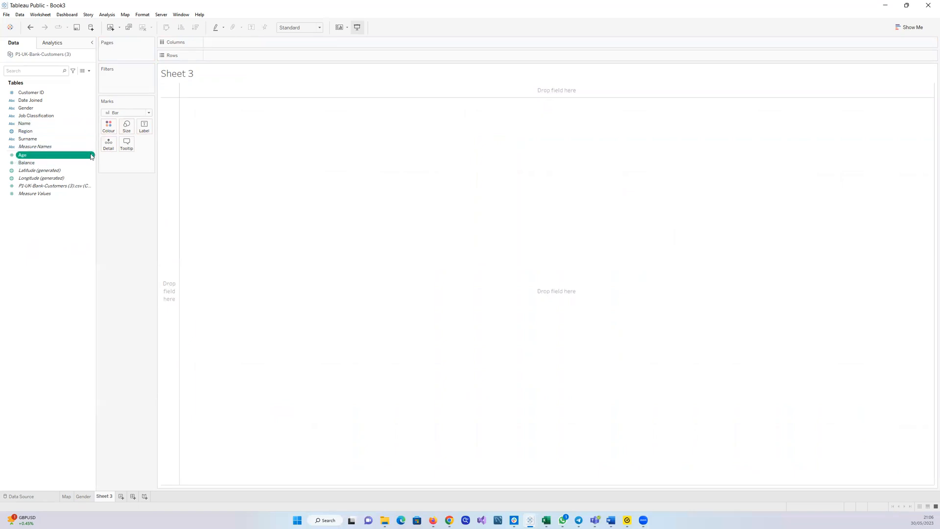
pyautogui.moveTo(112, 194)
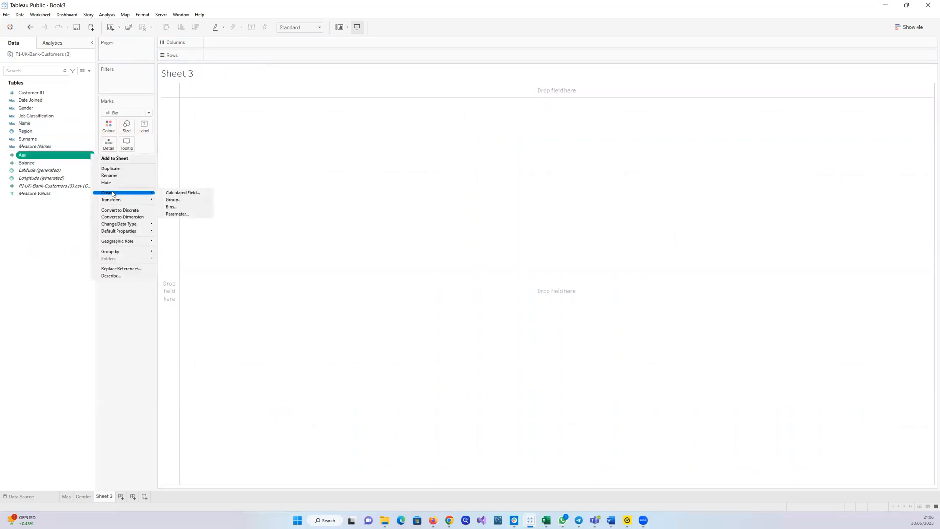
pyautogui.click(170, 207)
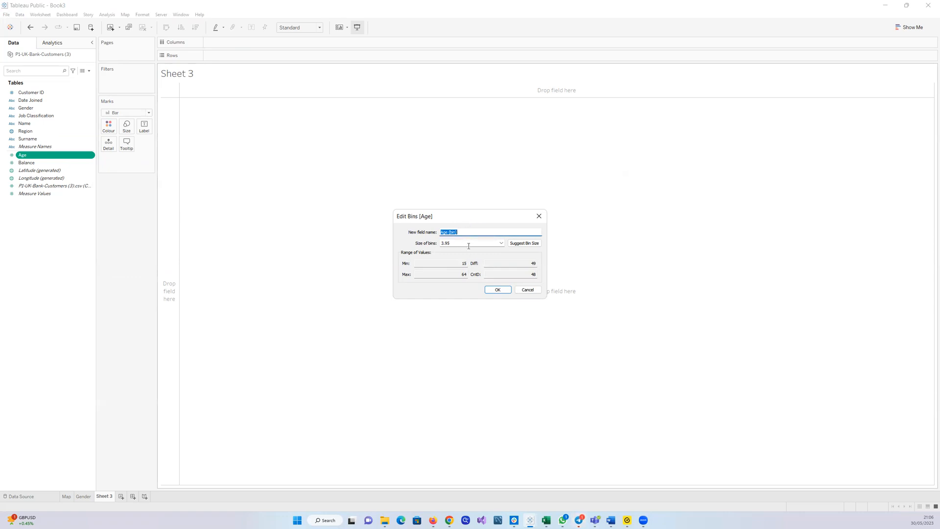
pyautogui.click(501, 243)
pyautogui.click(485, 242)
pyautogui.press('BackSpace')
pyautogui.press('BackSpace')
pyautogui.press('BackSpace')
pyautogui.click(495, 289)
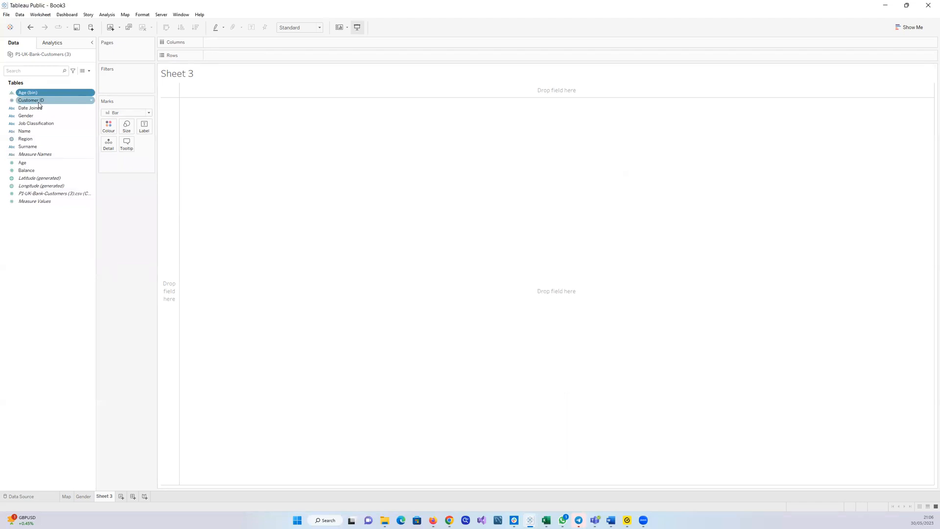
pyautogui.rightClick(91, 164)
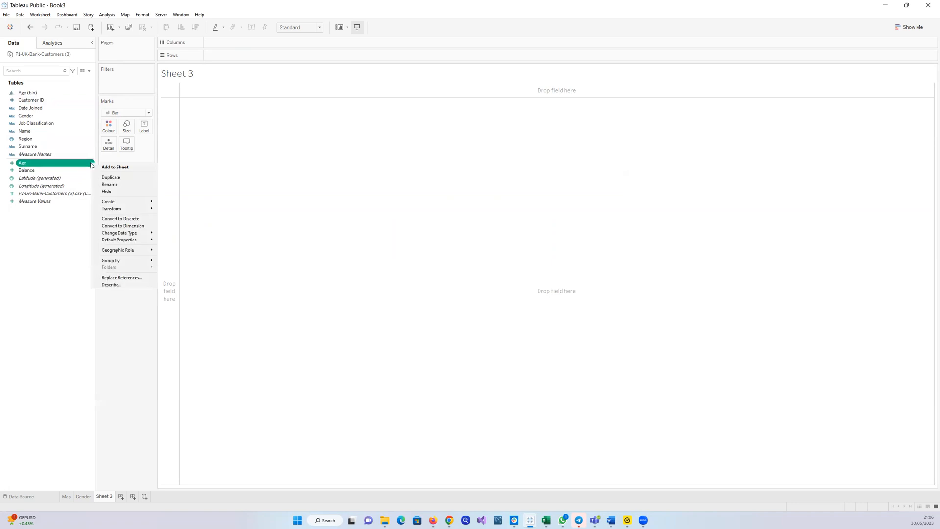
pyautogui.moveTo(141, 204)
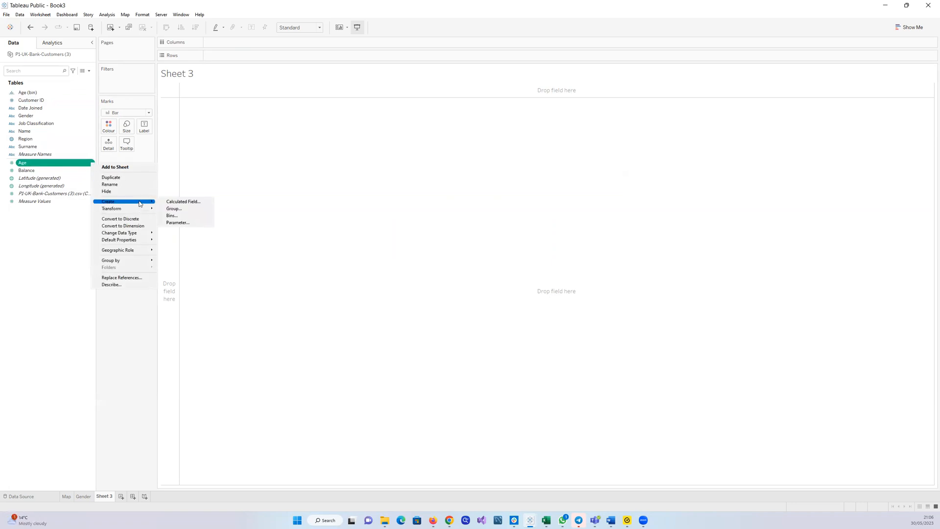
pyautogui.click(173, 216)
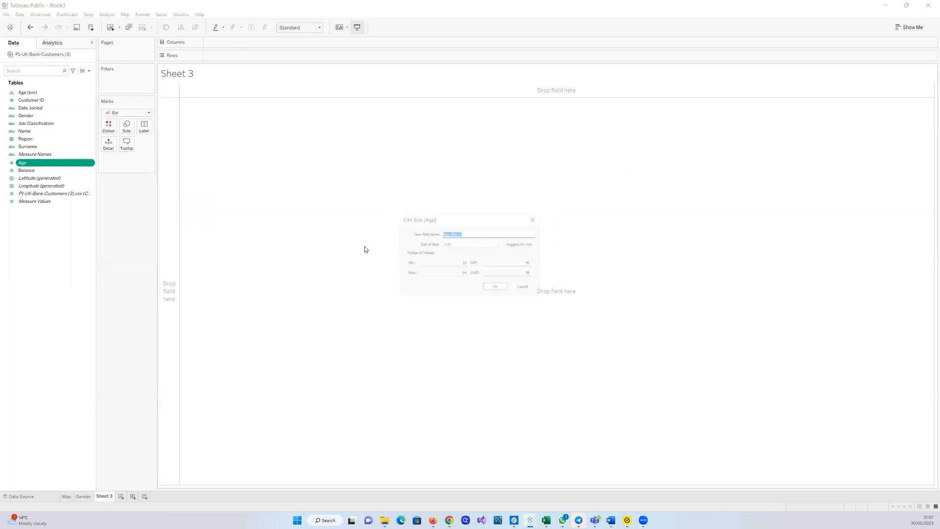
pyautogui.click(454, 243)
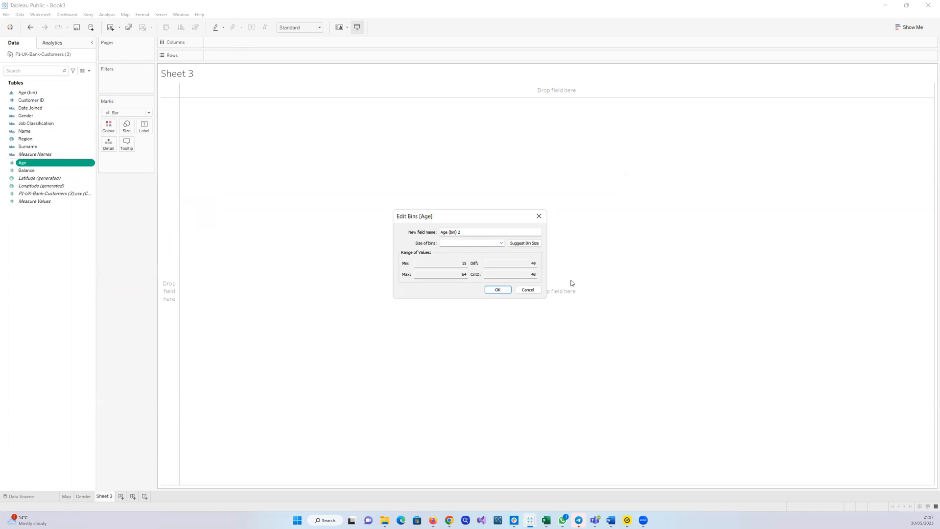
pyautogui.click(528, 290)
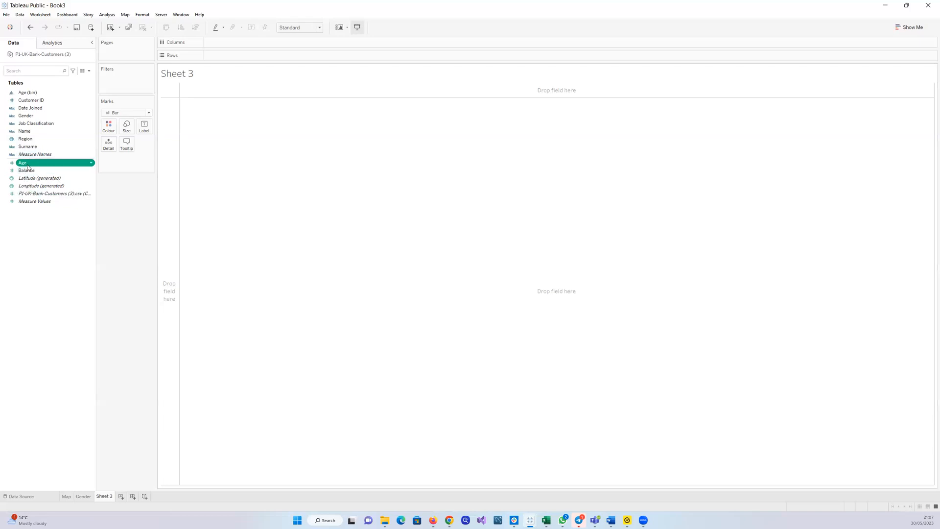
# Rebuild the Age bar chart with record count on Rows, inspect a bar, and clear both shelves again
pyautogui.moveTo(28, 166)
pyautogui.mouseDown()
pyautogui.moveTo(209, 79)
pyautogui.moveTo(223, 43)
pyautogui.moveTo(235, 44)
pyautogui.mouseUp()
pyautogui.click(257, 42)
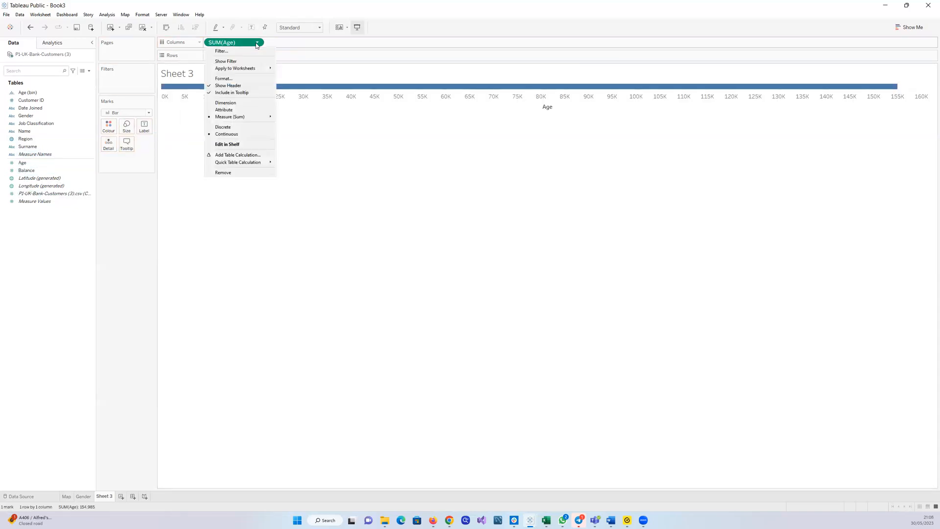
pyautogui.click(250, 103)
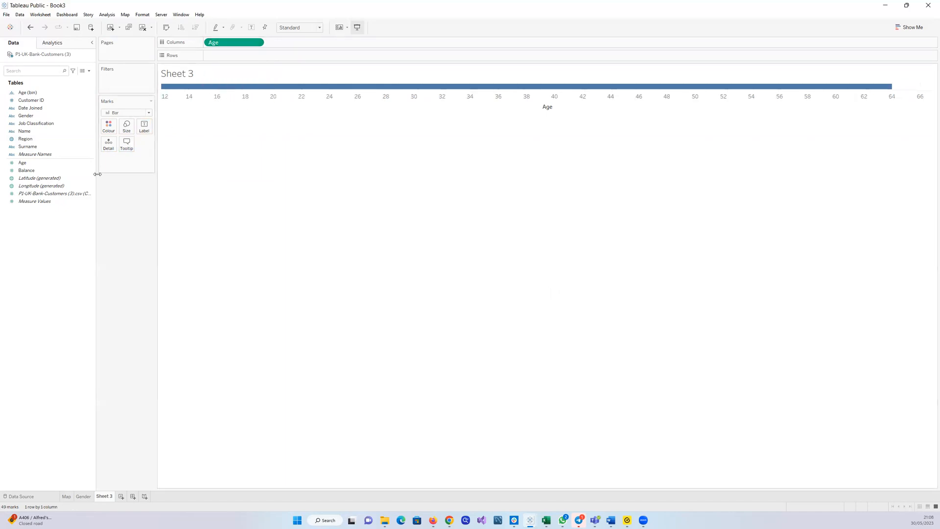
pyautogui.moveTo(73, 193); pyautogui.dragTo(274, 59)
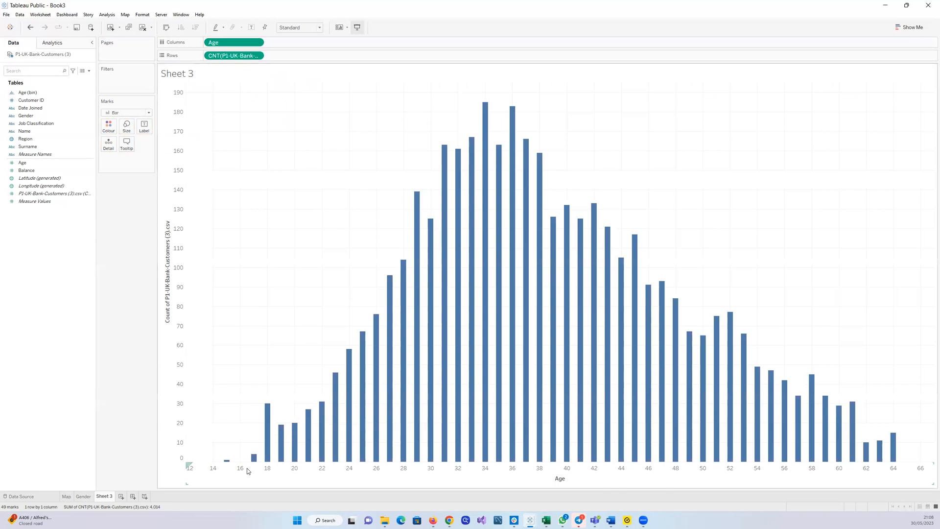
pyautogui.moveTo(254, 461)
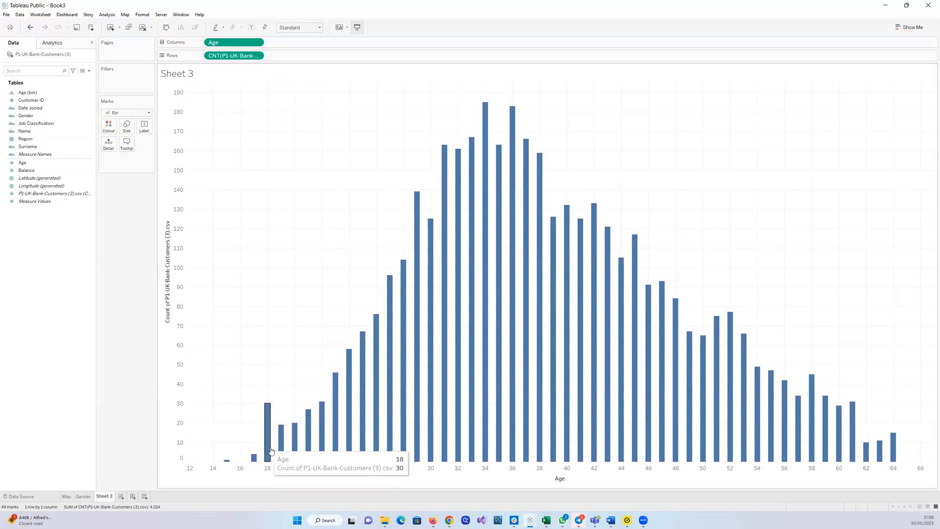
pyautogui.moveTo(319, 453)
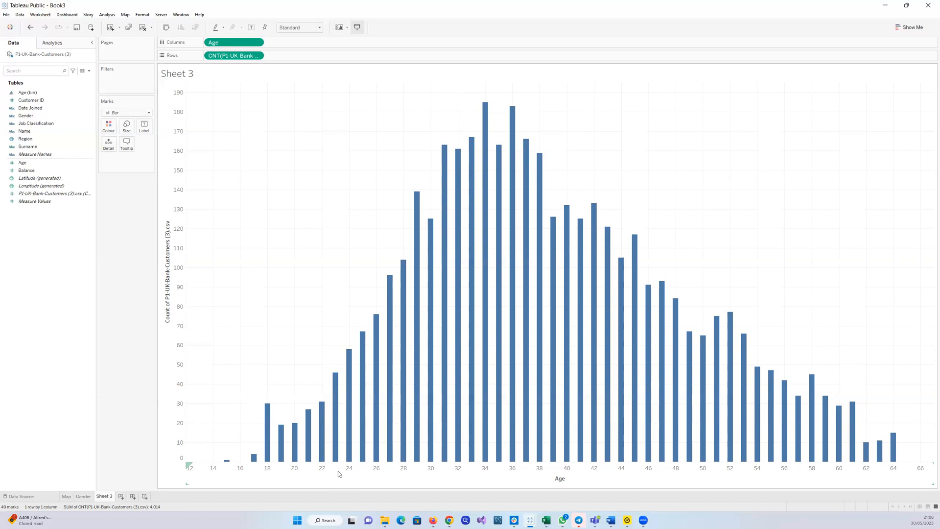
pyautogui.moveTo(235, 58); pyautogui.dragTo(10, 342)
pyautogui.moveTo(225, 41); pyautogui.dragTo(35, 244)
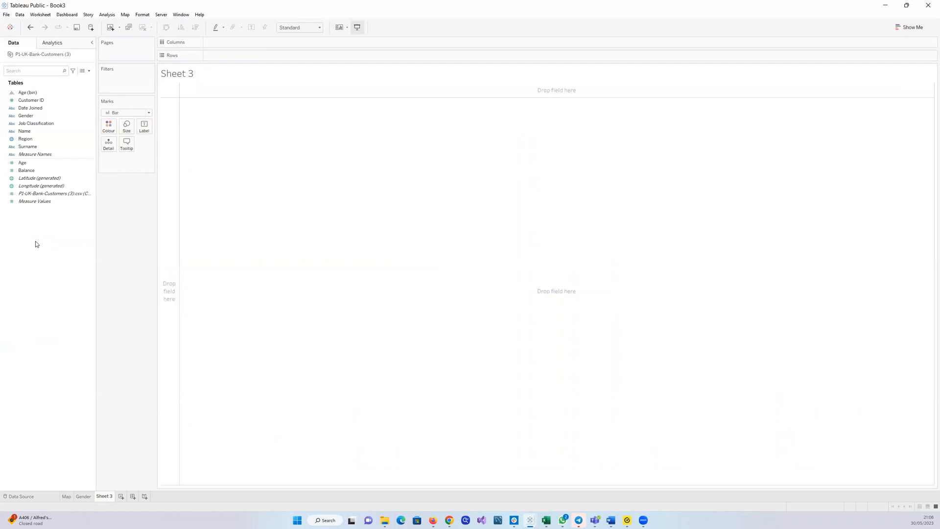
pyautogui.click(90, 164)
pyautogui.click(90, 165)
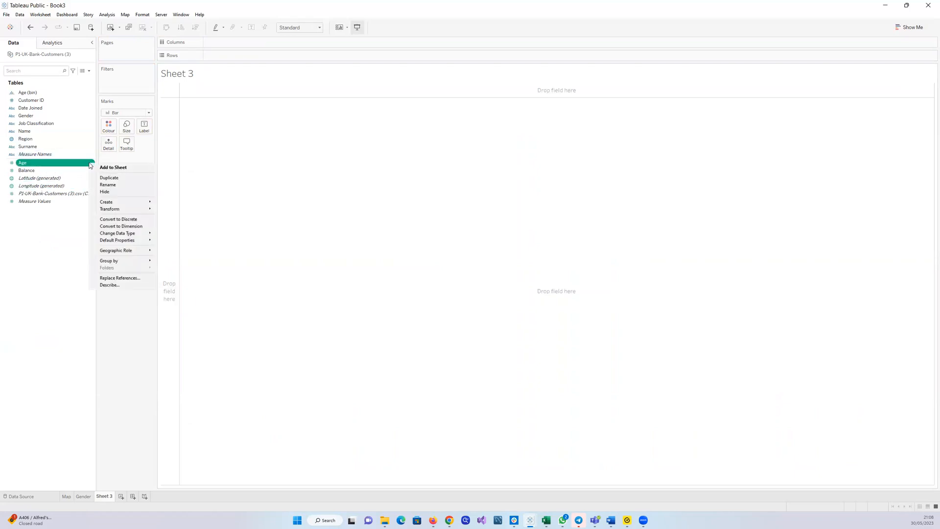
pyautogui.moveTo(113, 202)
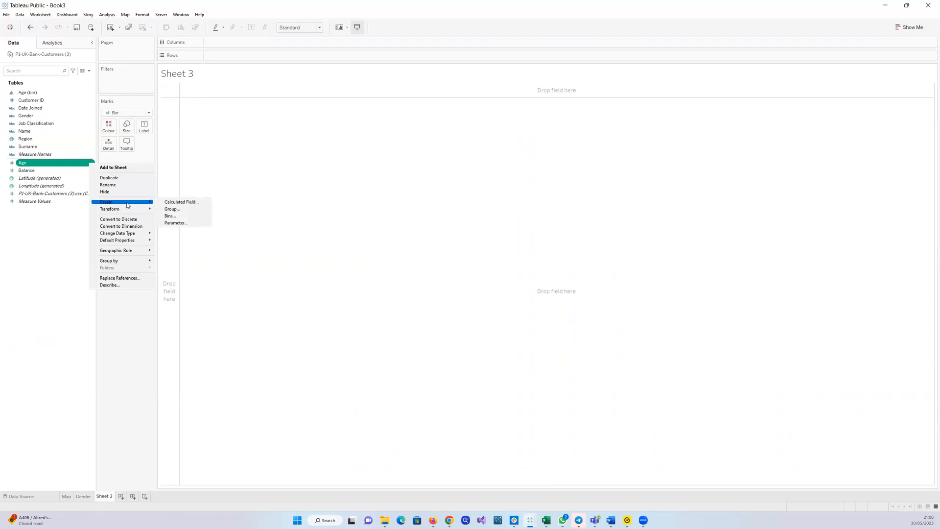
pyautogui.click(174, 216)
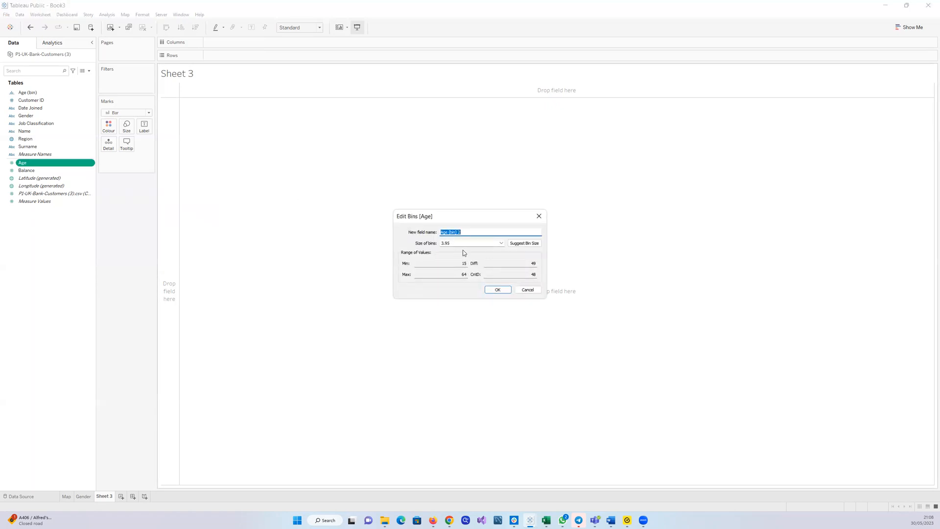
pyautogui.click(460, 243)
pyautogui.click(534, 290)
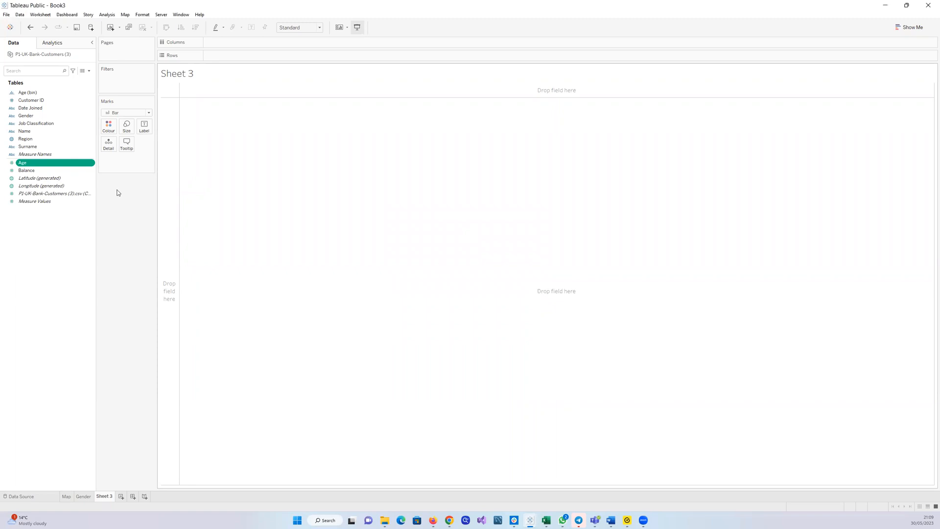
# Place the Age (bin) field on Columns
pyautogui.moveTo(26, 94); pyautogui.dragTo(246, 41)
pyautogui.moveTo(245, 42); pyautogui.dragTo(245, 44)
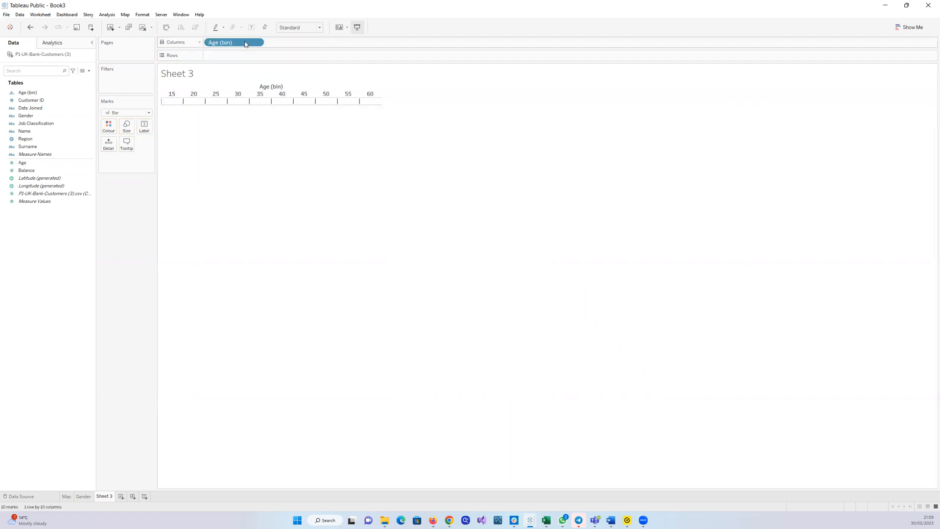
# Put the record count on Rows to build the Age (bin) bar chart, then shrink the chart's height and width
pyautogui.click(35, 195)
pyautogui.moveTo(35, 194); pyautogui.dragTo(233, 56)
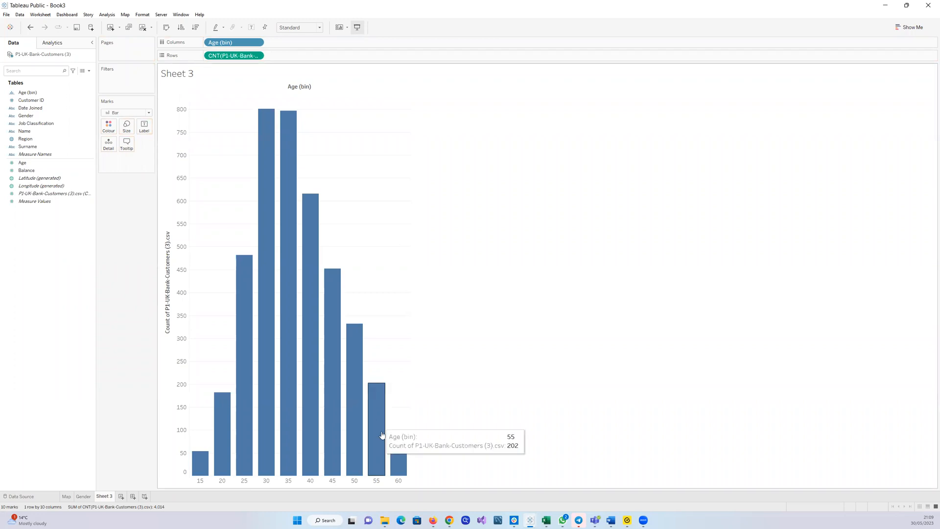
pyautogui.moveTo(278, 484); pyautogui.dragTo(284, 357)
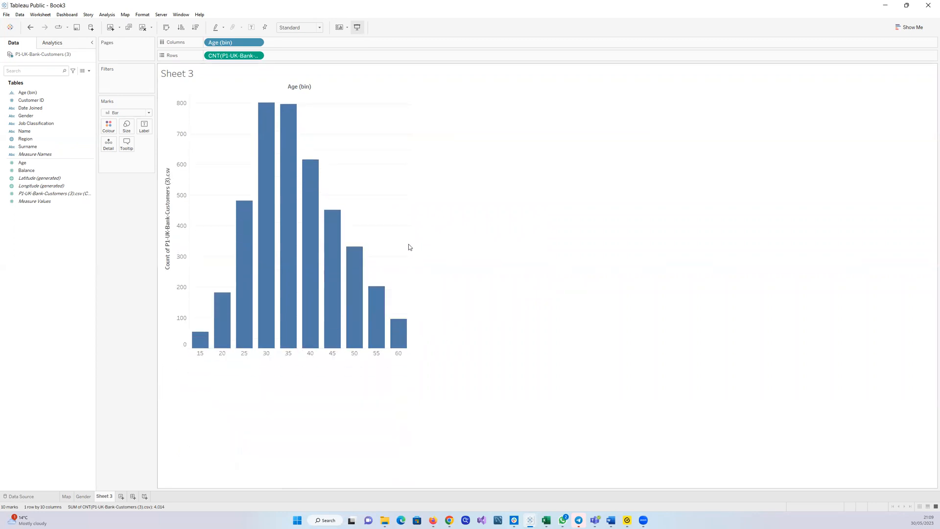
pyautogui.moveTo(409, 243); pyautogui.dragTo(377, 243)
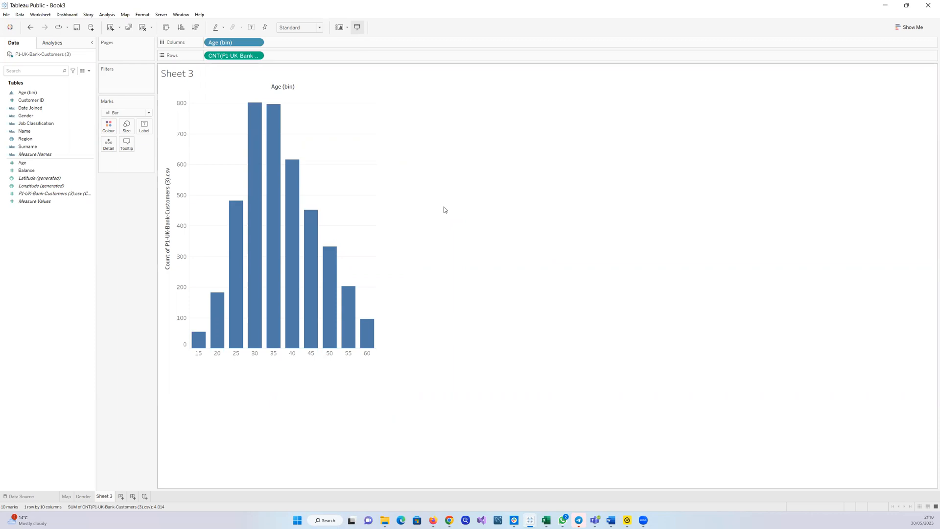
pyautogui.rightClick(91, 165)
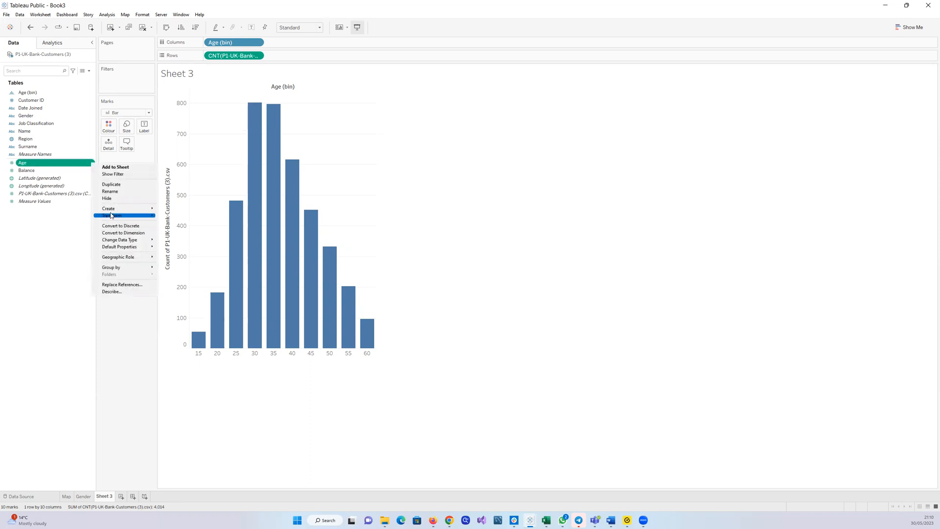
pyautogui.moveTo(110, 211)
pyautogui.click(22, 287)
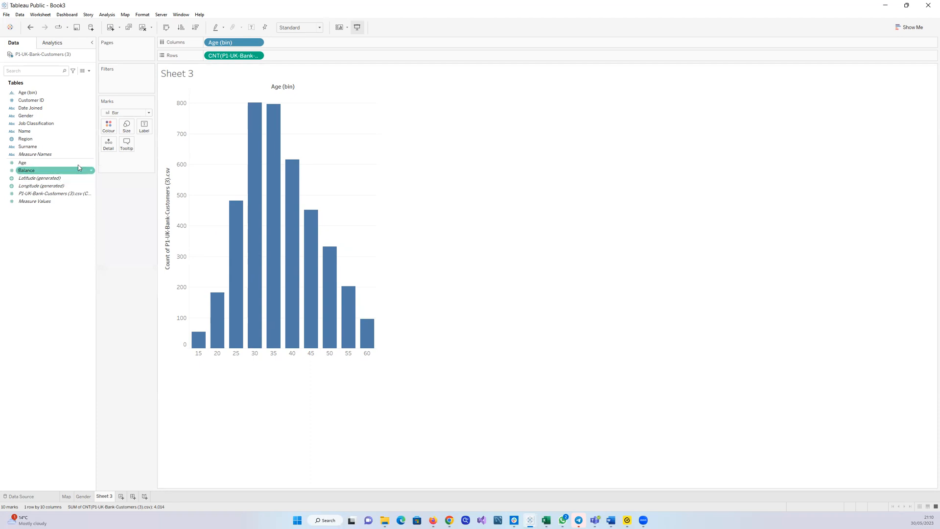
# Open the Create Bins dialog for the Age field and cancel it
pyautogui.rightClick(91, 165)
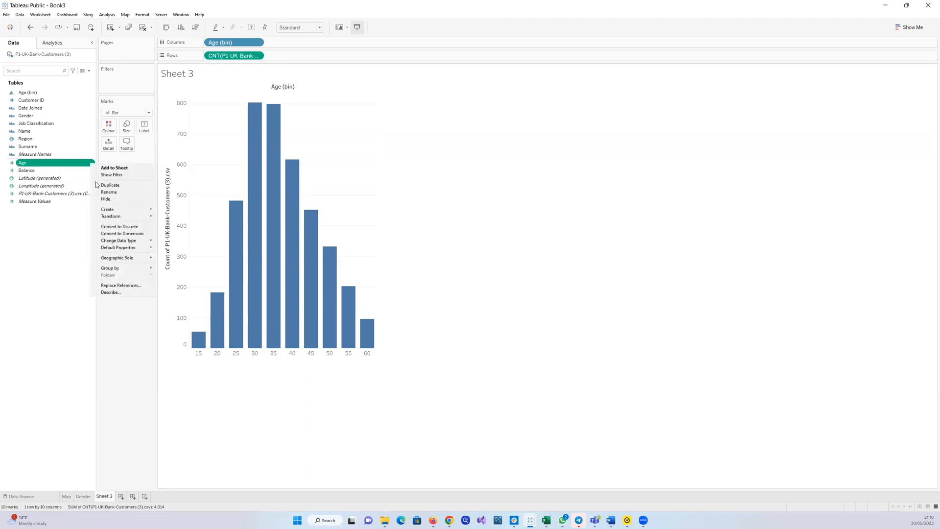
pyautogui.moveTo(150, 213)
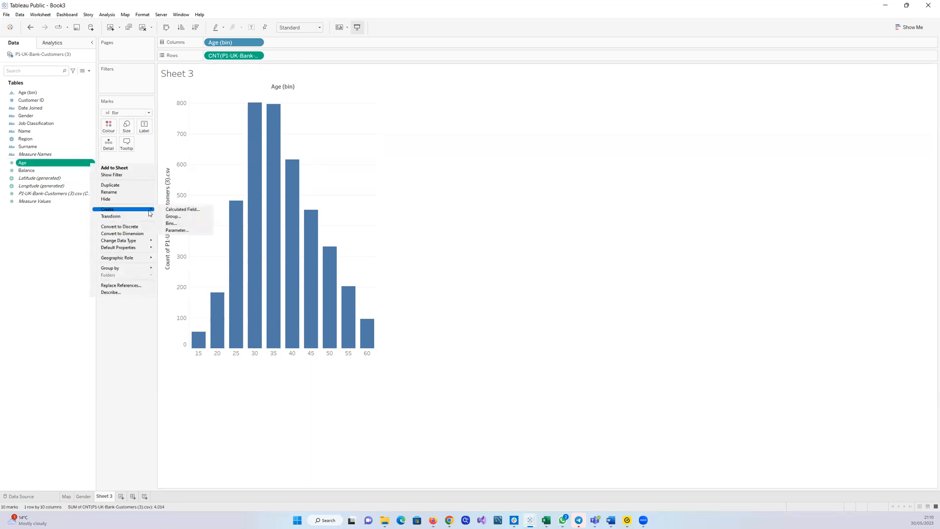
pyautogui.click(177, 224)
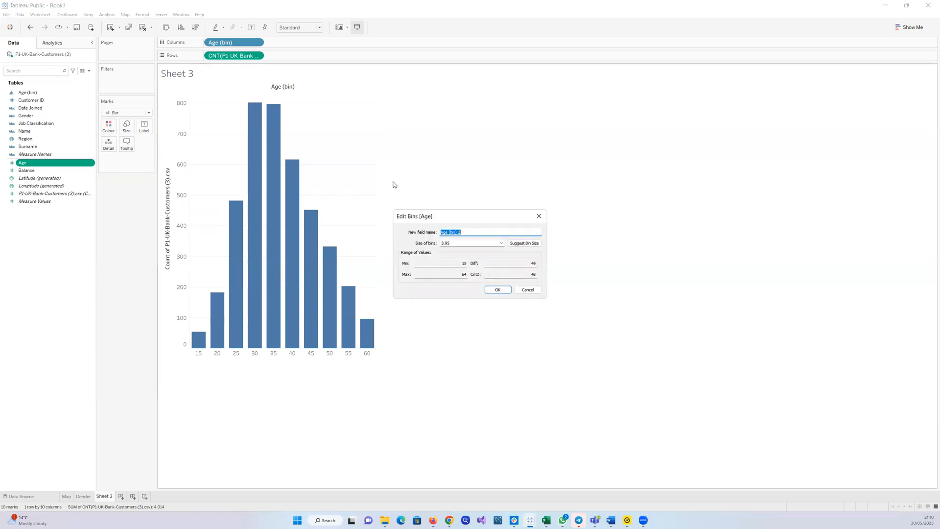
pyautogui.click(467, 244)
pyautogui.click(526, 291)
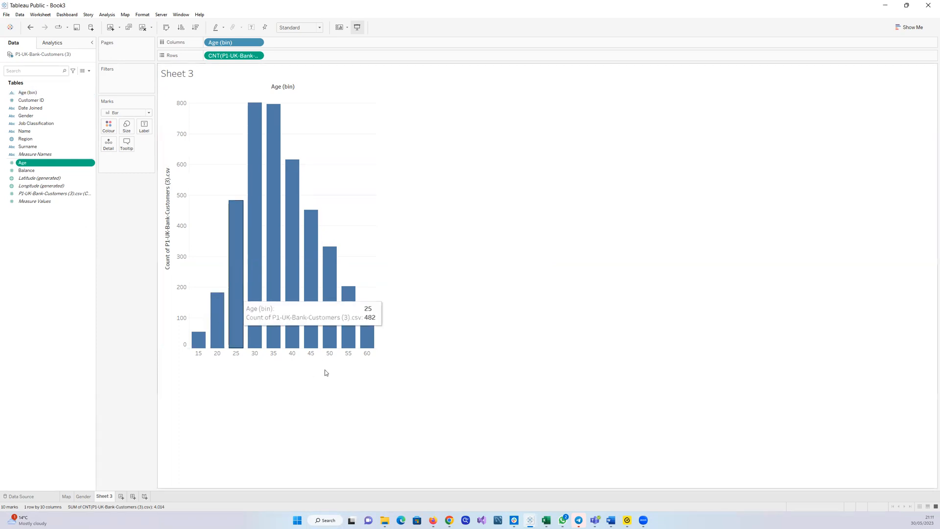
pyautogui.moveTo(299, 351)
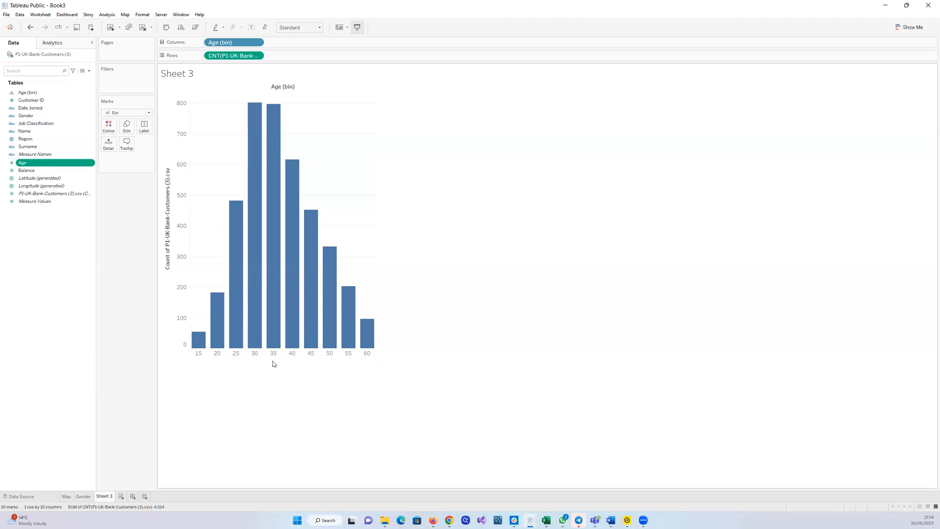
# Edit the Age (bin) field to use a bin size of 10
pyautogui.click(91, 93)
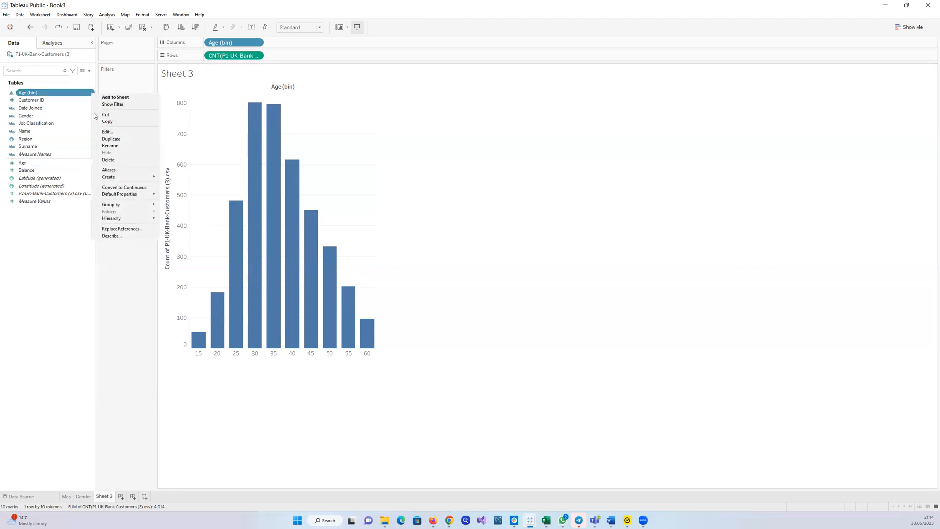
pyautogui.click(107, 132)
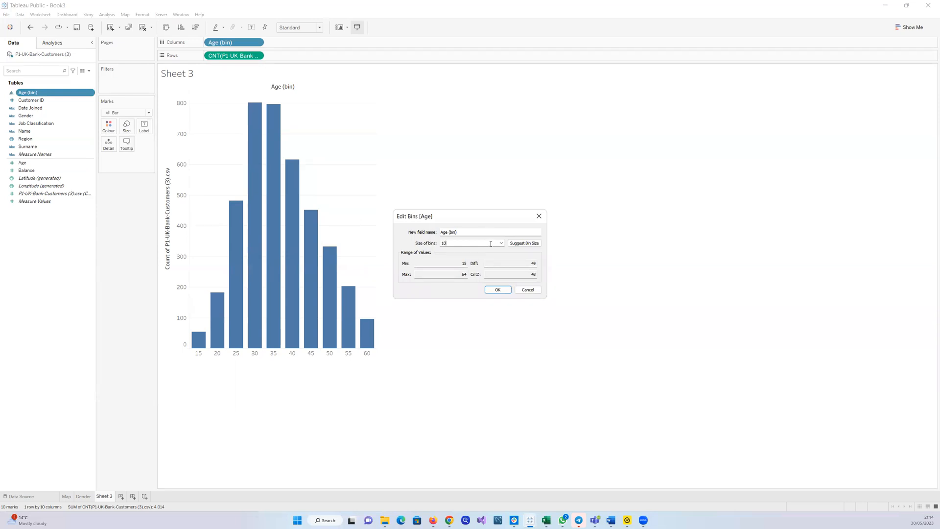
pyautogui.click(497, 289)
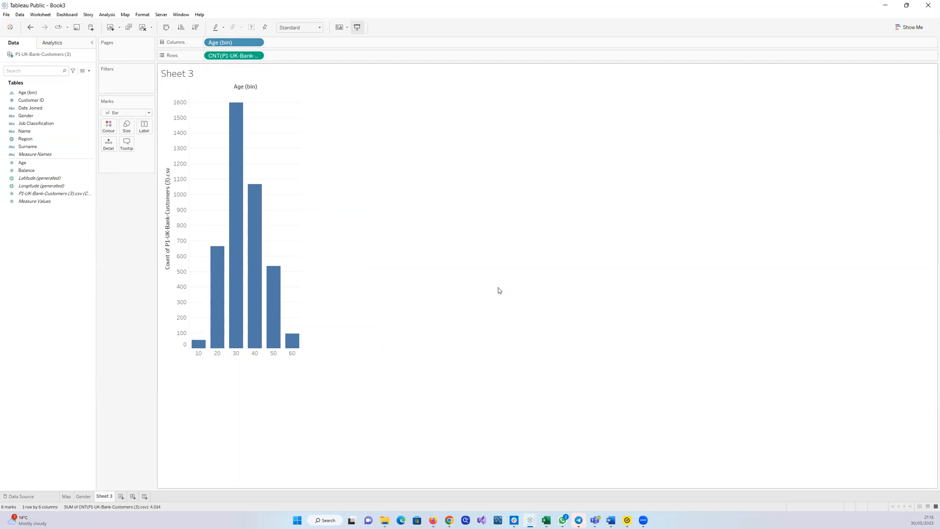
# Create a new parameter named Age Group with the Integer data type
pyautogui.click(80, 178)
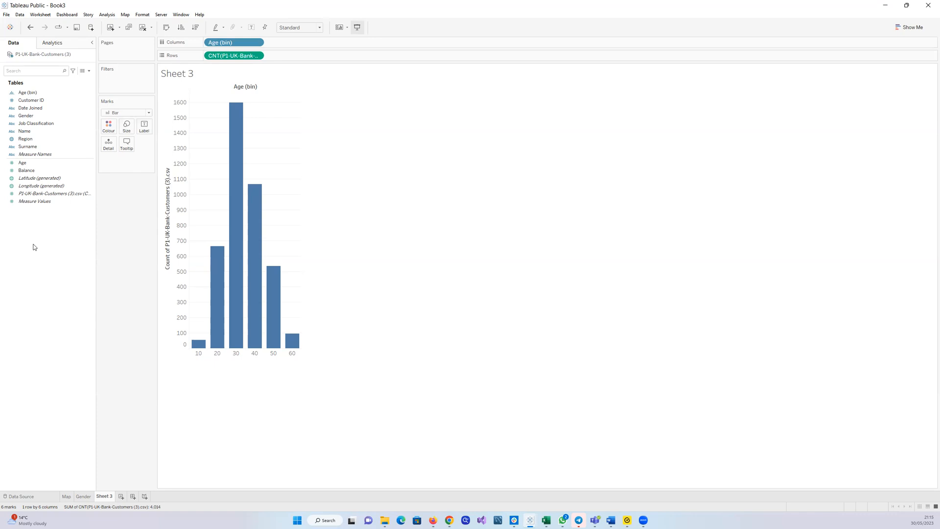
pyautogui.rightClick(34, 246)
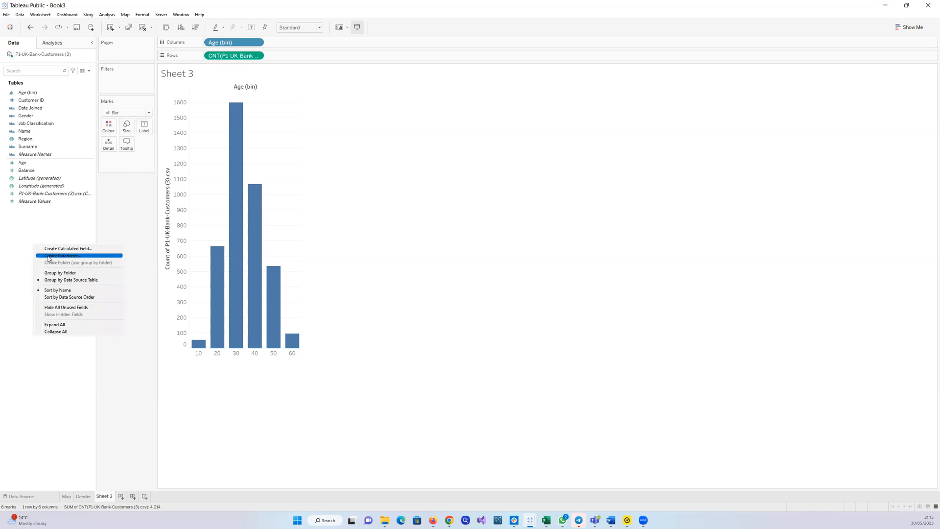
pyautogui.click(51, 256)
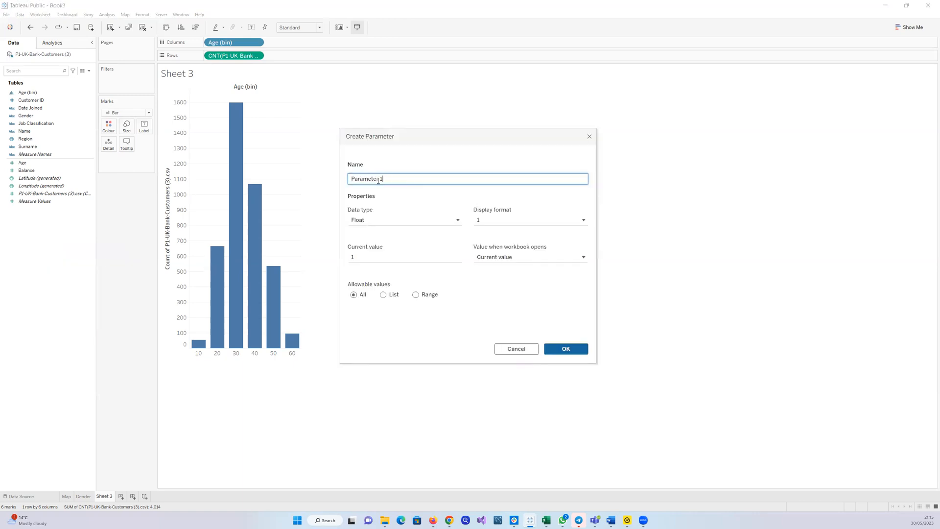
pyautogui.moveTo(390, 178); pyautogui.dragTo(337, 182)
pyautogui.press('BackSpace')
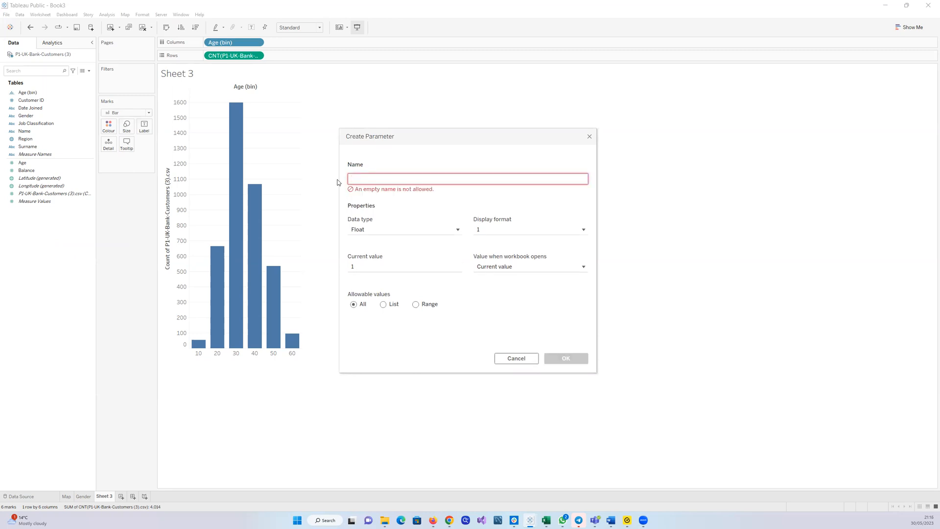
pyautogui.write('gr')
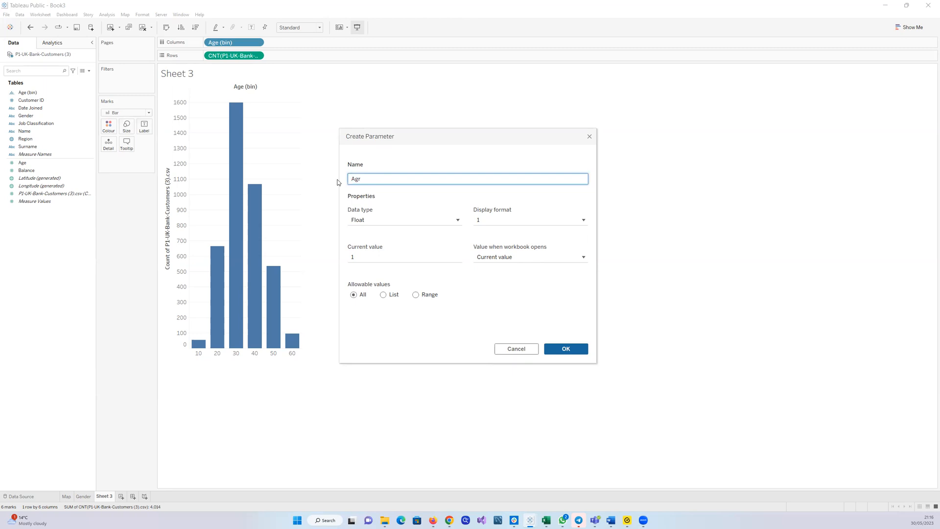
pyautogui.write('Group')
pyautogui.click(459, 220)
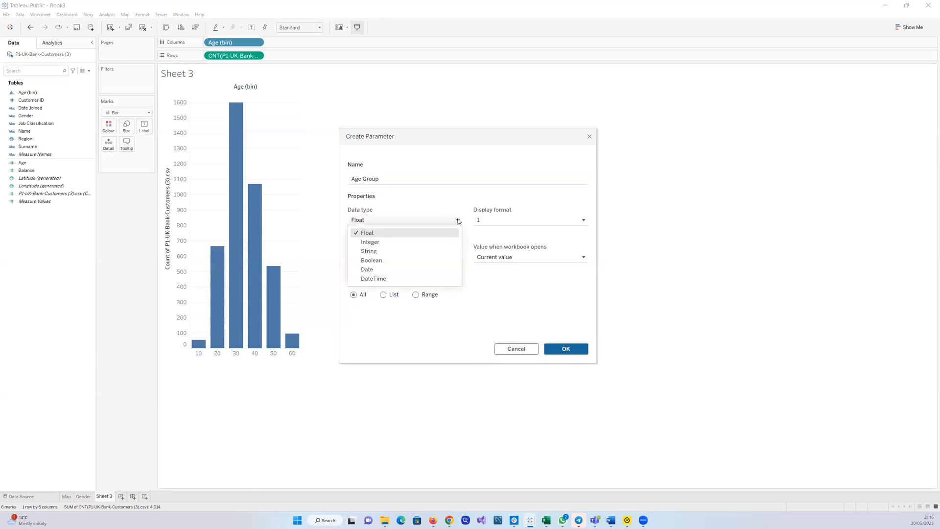
pyautogui.click(436, 242)
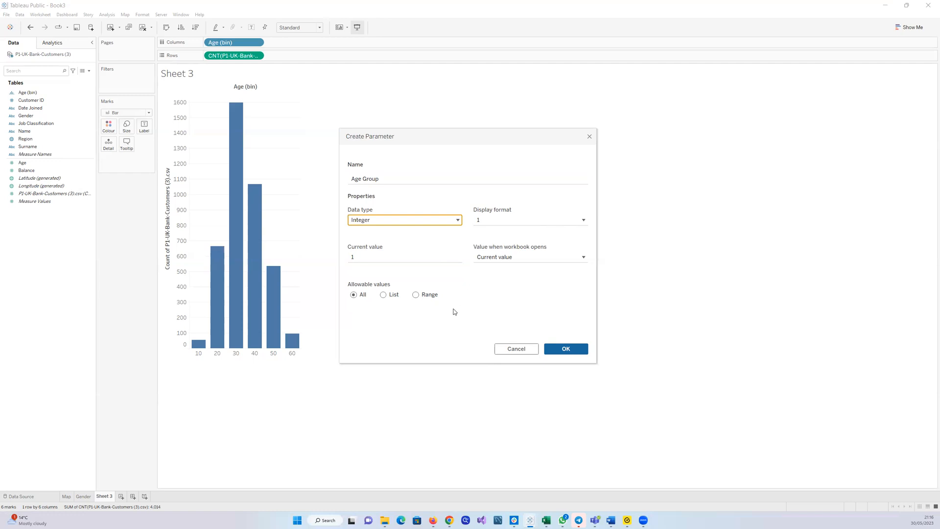
# Restrict the parameter to a range with a maximum of 25, enable the step size option, and confirm it
pyautogui.click(416, 295)
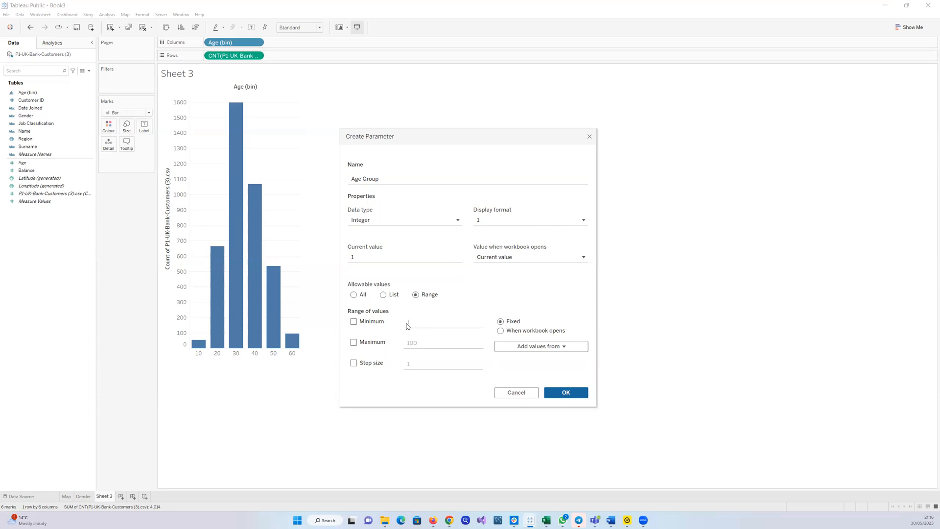
pyautogui.click(418, 323)
pyautogui.click(422, 341)
pyautogui.click(354, 341)
pyautogui.click(424, 340)
pyautogui.press('BackSpace')
pyautogui.press('BackSpace')
pyautogui.press('BackSpace')
pyautogui.press('BackSpace')
pyautogui.write('25')
pyautogui.click(354, 365)
pyautogui.click(414, 363)
pyautogui.hotkey('alt', 'Tab')
pyautogui.click(571, 395)
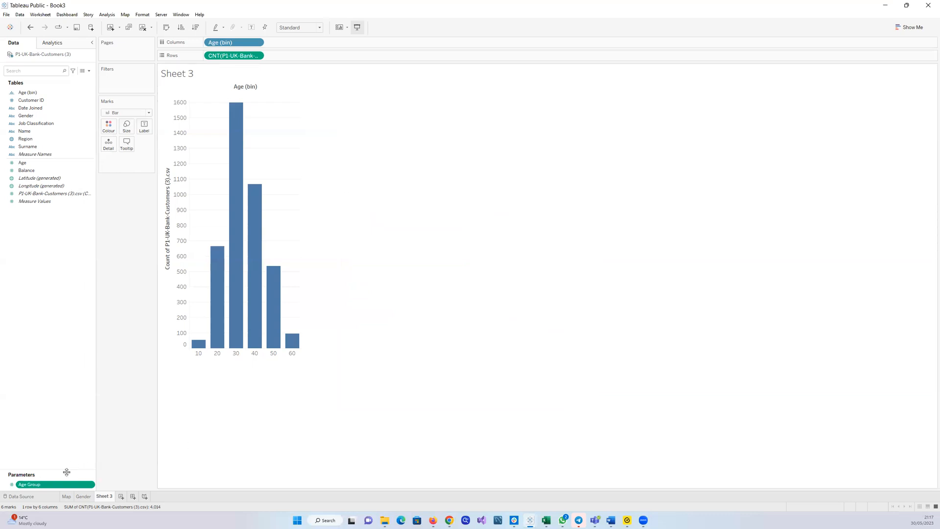
# Show the Age Group parameter control on the worksheet
pyautogui.moveTo(85, 486)
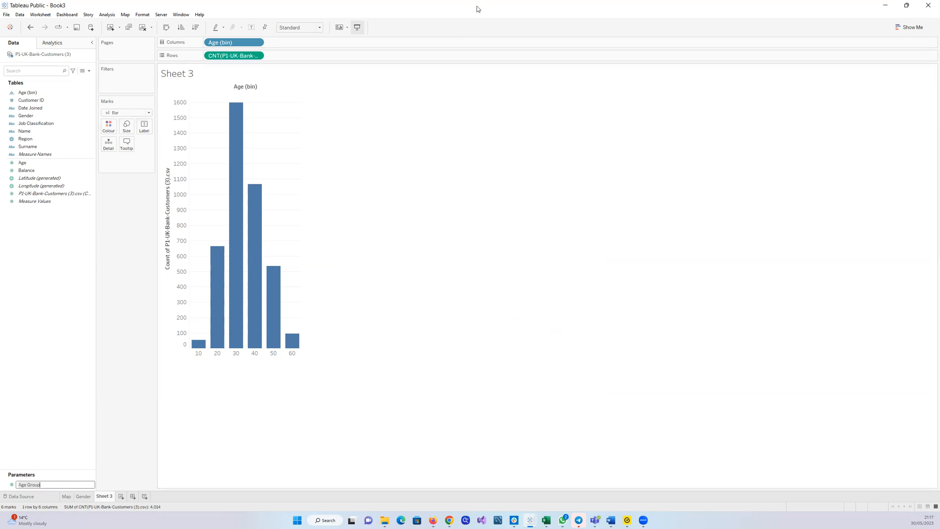
pyautogui.doubleClick(475, 5)
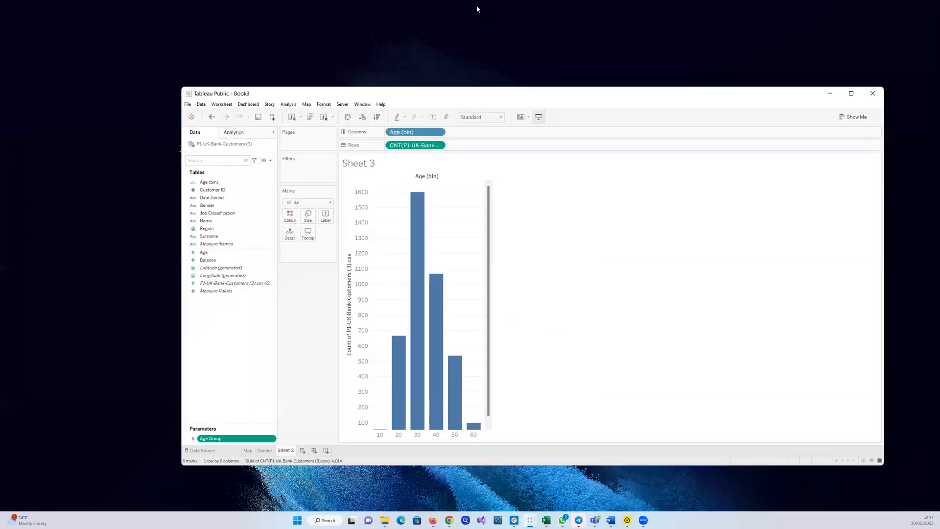
pyautogui.click(273, 438)
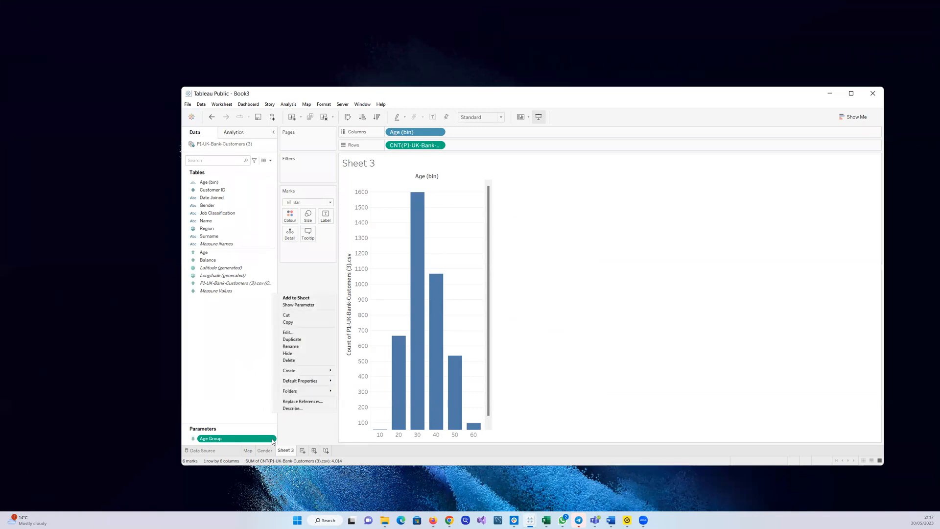
pyautogui.click(295, 306)
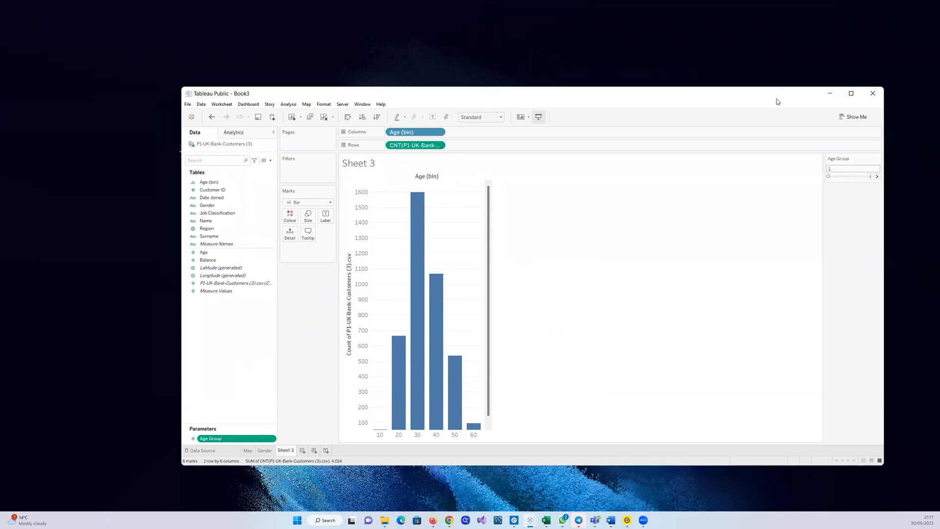
pyautogui.click(851, 94)
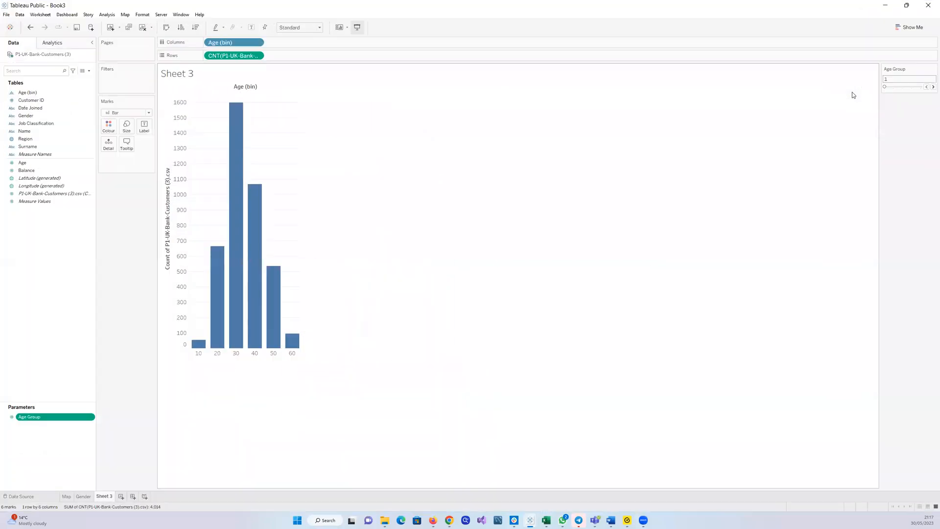
# Raise the Age Group parameter value to 25 with the control's increment arrow
pyautogui.click(930, 87)
pyautogui.click(929, 88)
pyautogui.click(929, 88)
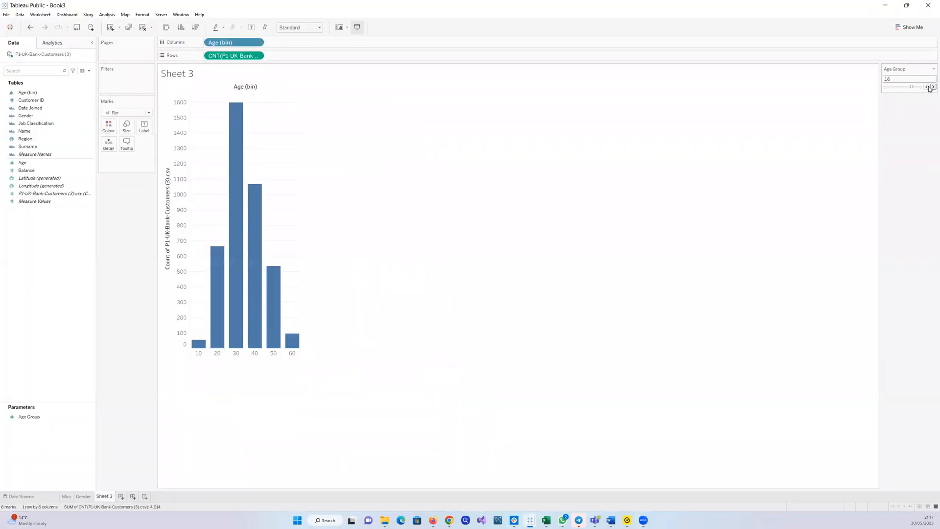
pyautogui.click(930, 87)
# Edit the Age (bin) field so its bin size comes from the Age Group parameter
pyautogui.moveTo(279, 327)
pyautogui.click(91, 93)
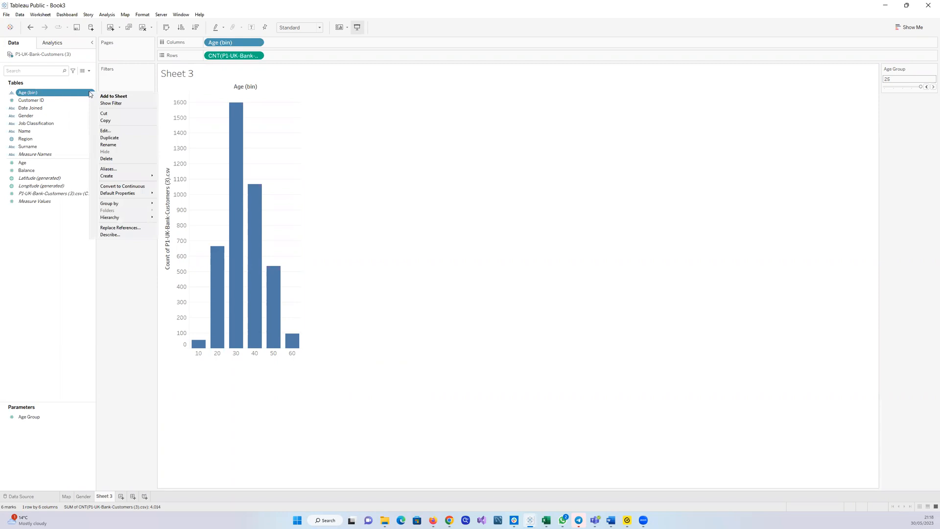
pyautogui.click(121, 131)
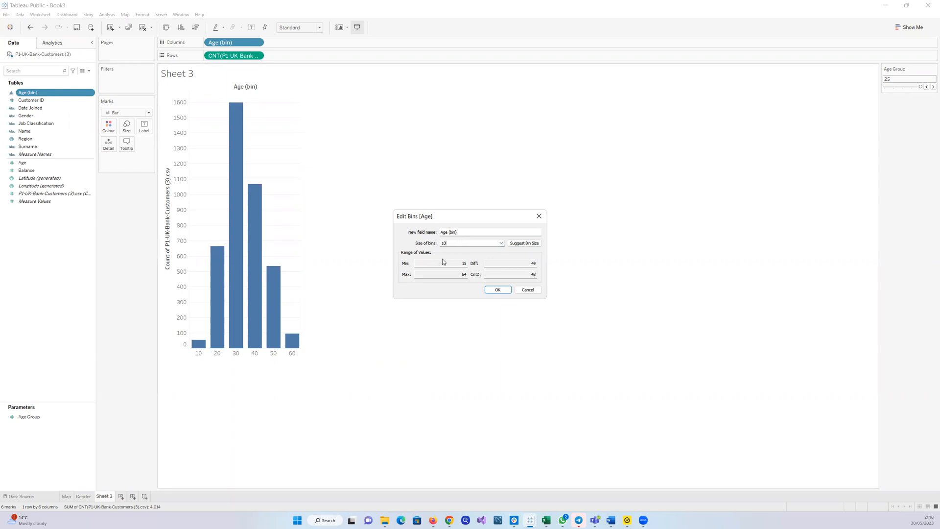
pyautogui.click(501, 243)
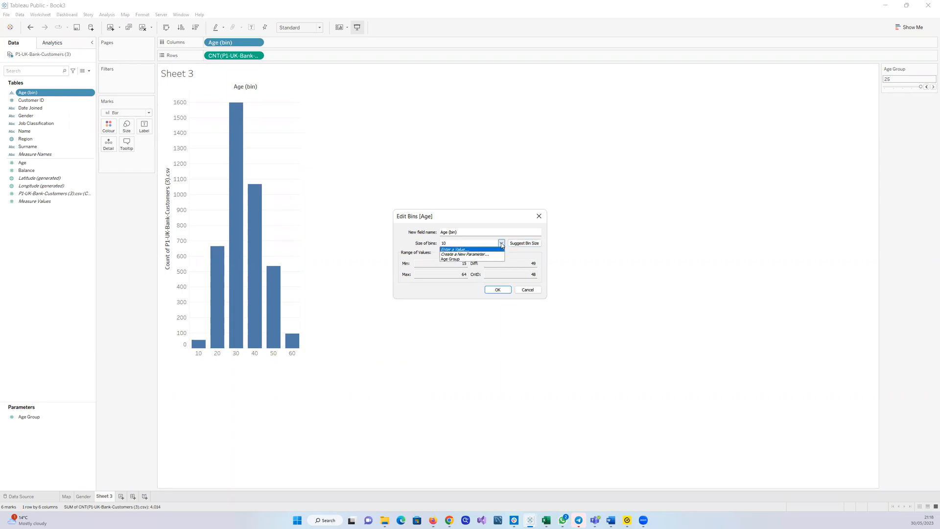
pyautogui.click(449, 259)
pyautogui.click(495, 289)
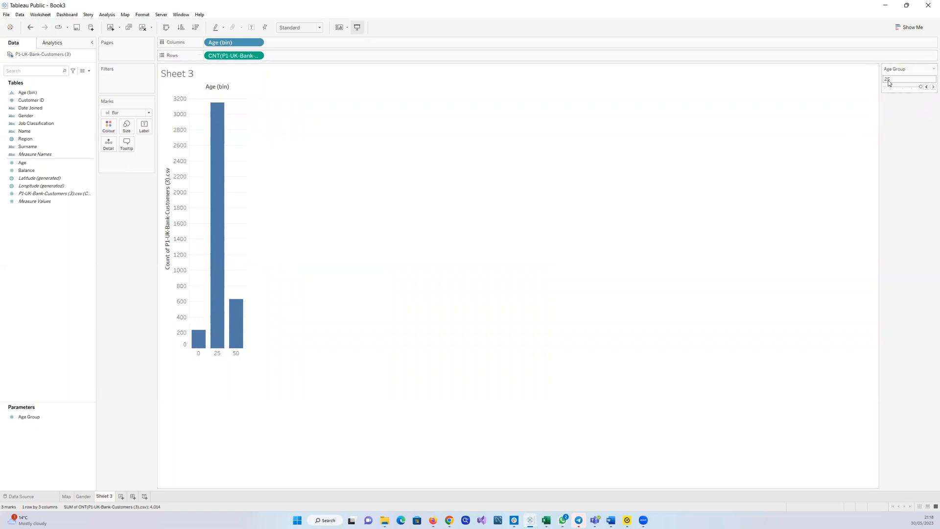
# Step the Age Group parameter down and back up to 6 to test different bin sizes
pyautogui.click(925, 86)
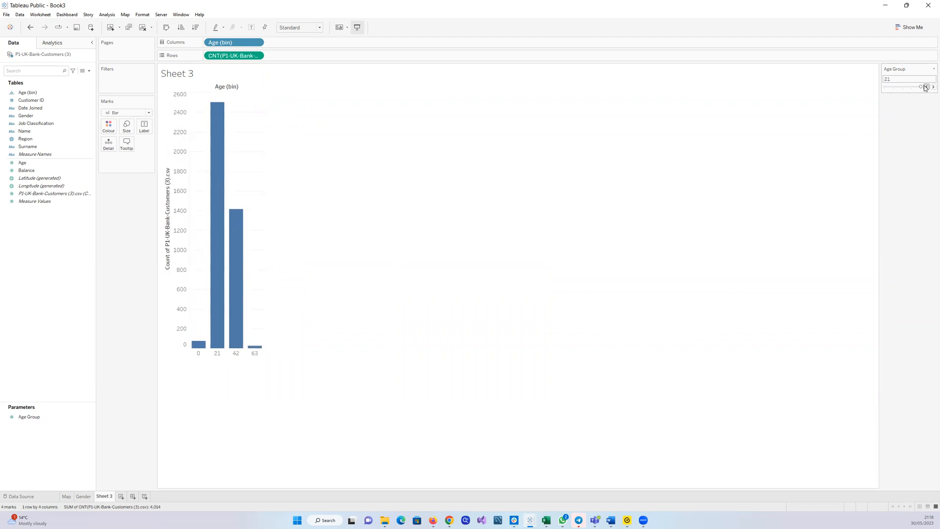
pyautogui.click(925, 87)
pyautogui.click(925, 87)
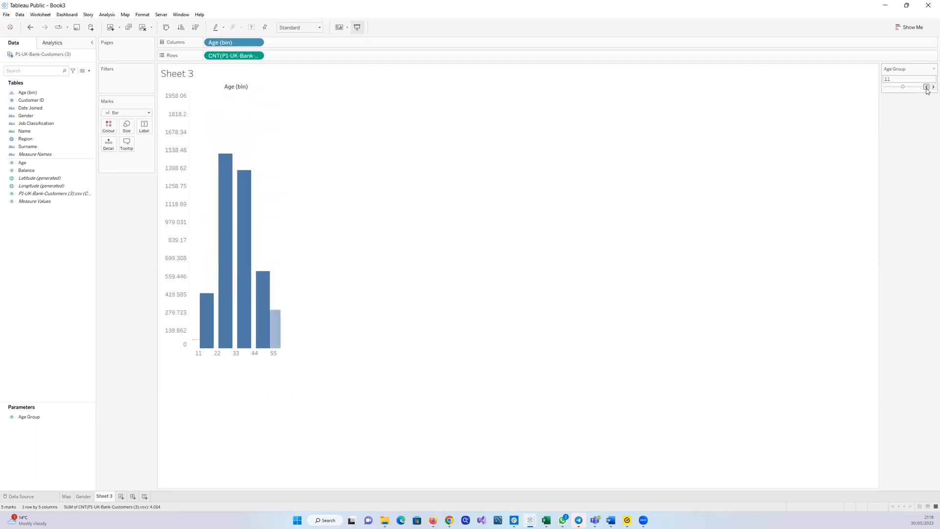
pyautogui.click(925, 86)
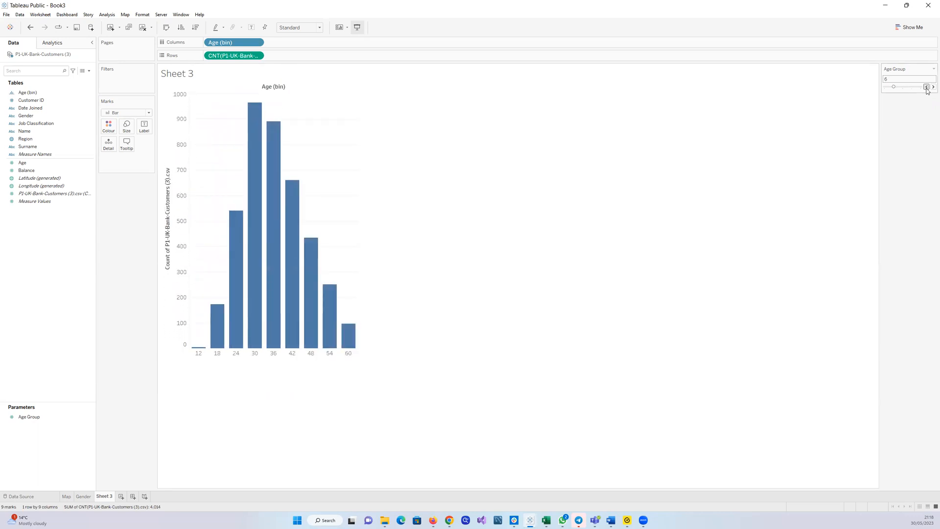
pyautogui.click(925, 86)
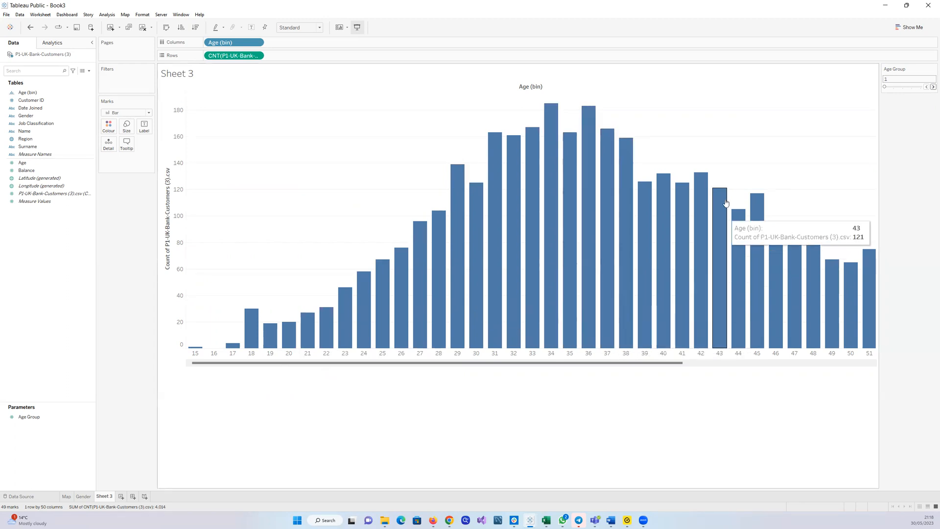
pyautogui.click(932, 86)
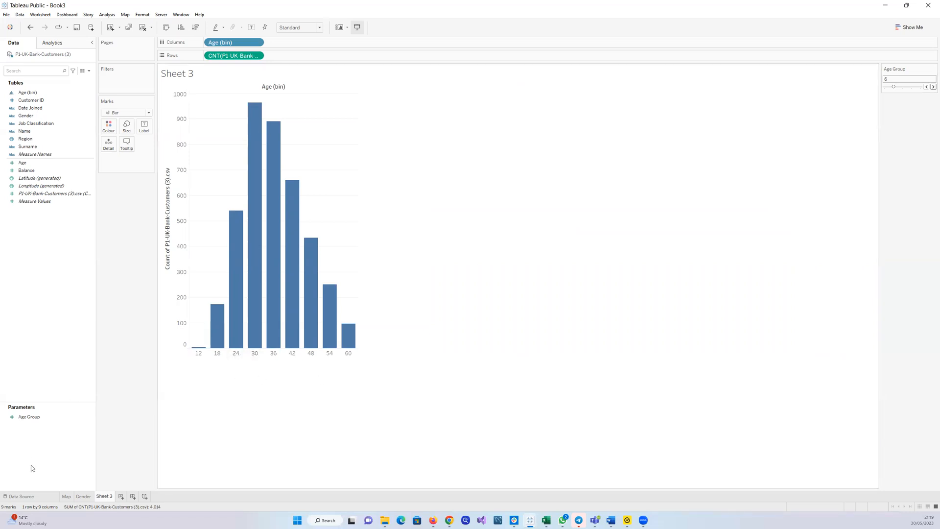
# Create another parameter named Age group
pyautogui.rightClick(43, 295)
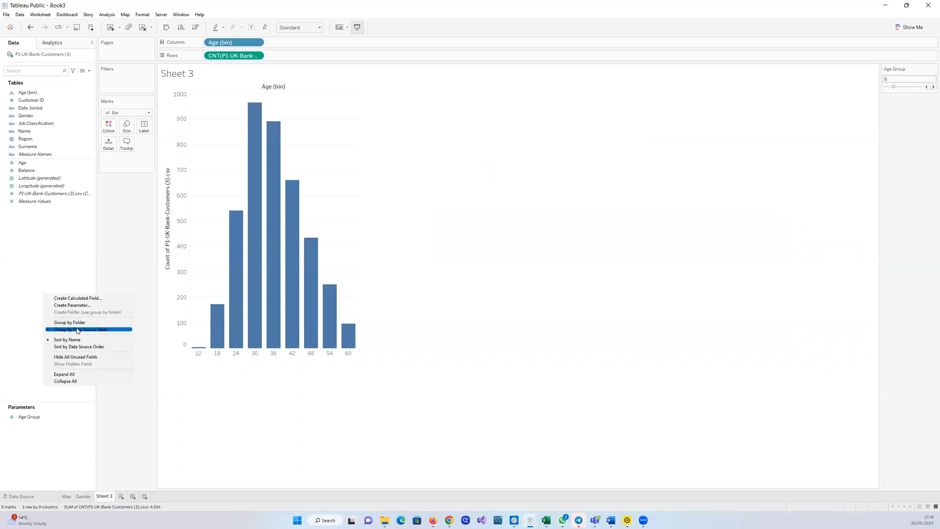
pyautogui.click(32, 242)
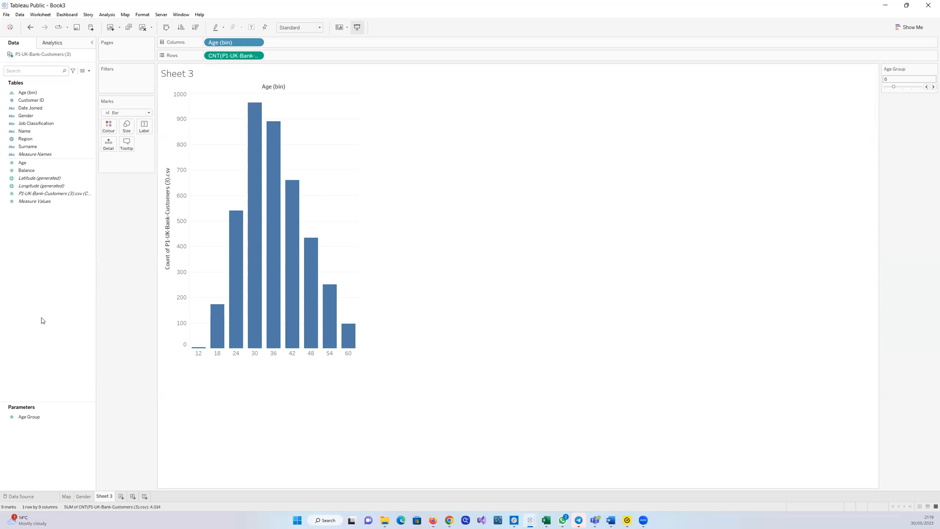
pyautogui.rightClick(38, 273)
pyautogui.click(62, 285)
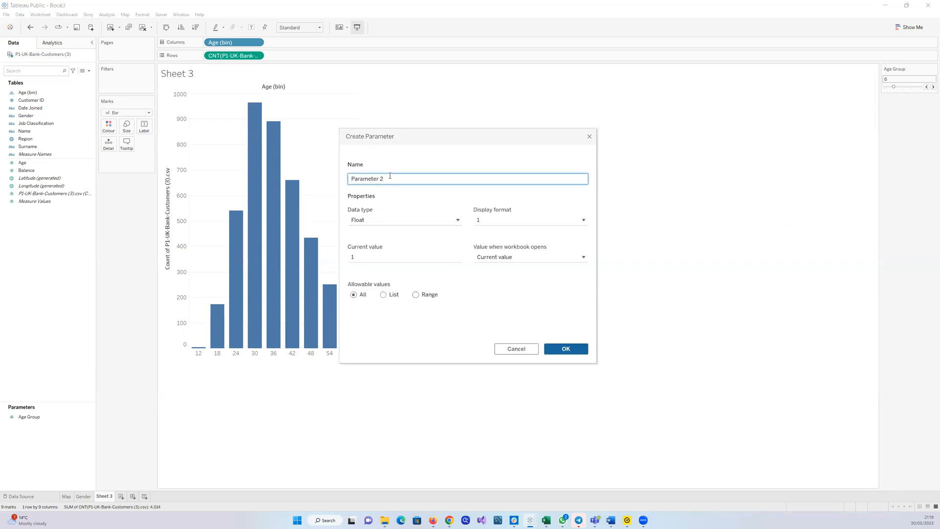
pyautogui.moveTo(390, 177); pyautogui.dragTo(317, 175)
pyautogui.write('Age group')
pyautogui.click(458, 221)
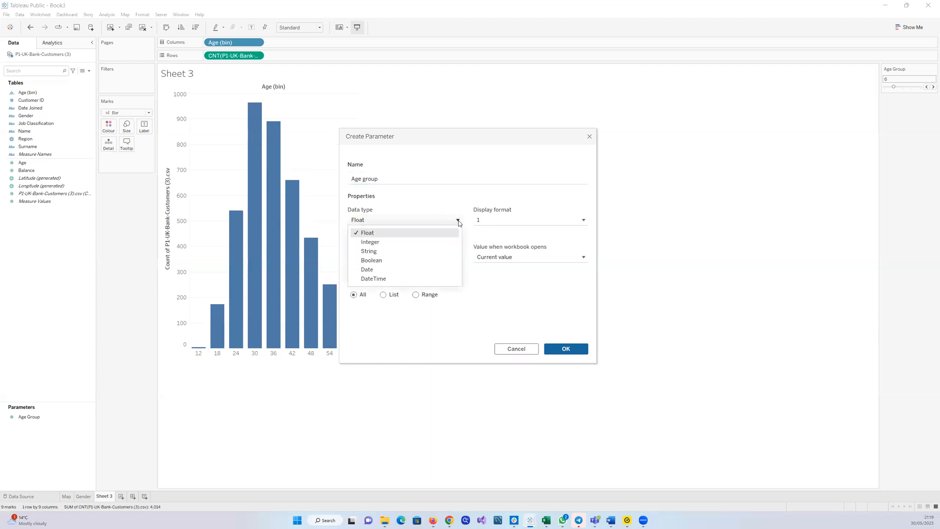
pyautogui.click(429, 242)
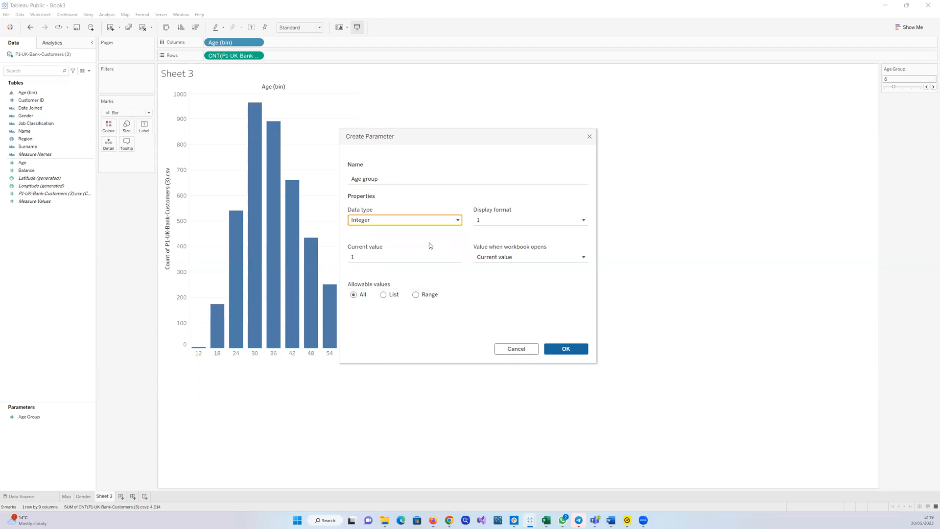
pyautogui.click(416, 295)
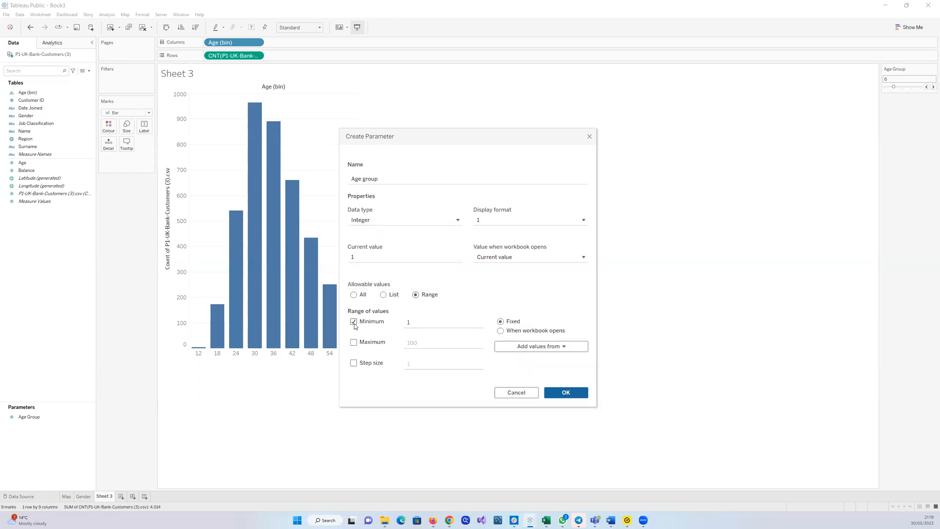
pyautogui.click(415, 321)
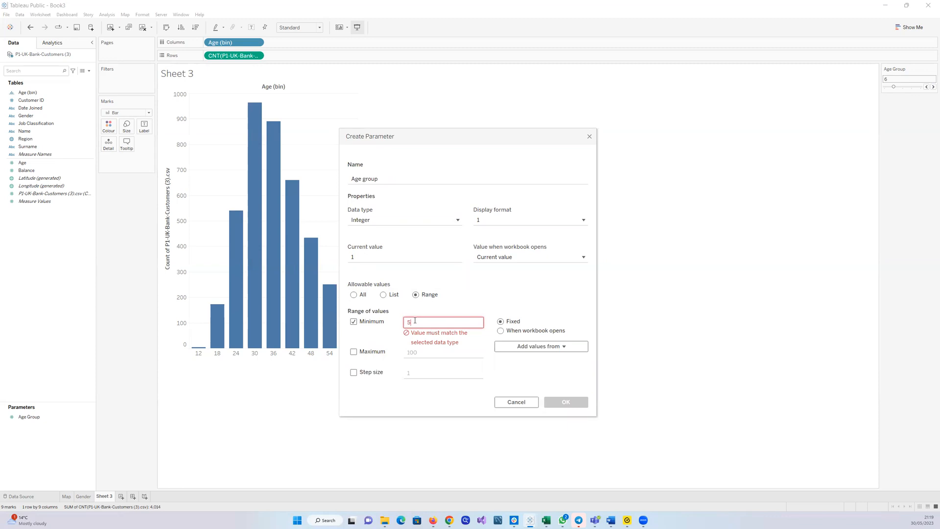
pyautogui.click(354, 343)
pyautogui.click(419, 343)
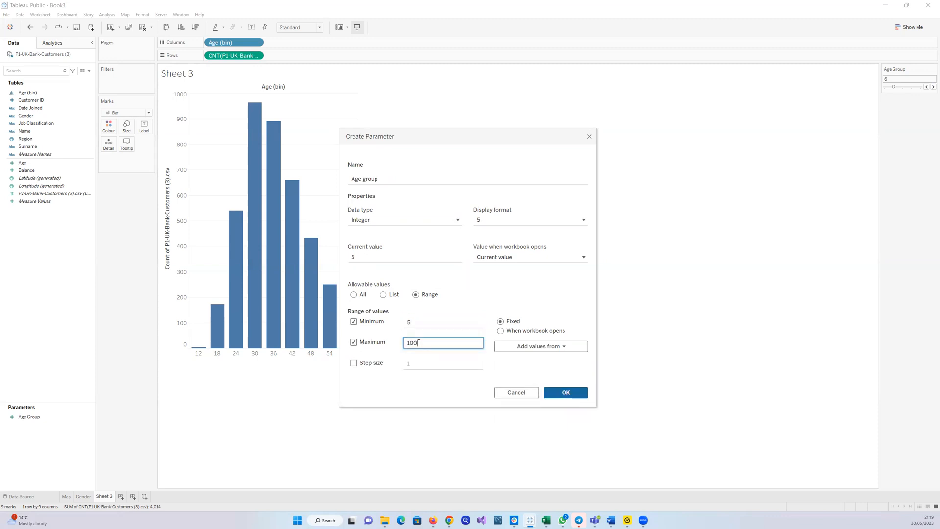
pyautogui.press('BackSpace')
pyautogui.press('BackSpace')
pyautogui.press('BackSpace')
pyautogui.write('20')
pyautogui.click(353, 363)
pyautogui.click(417, 363)
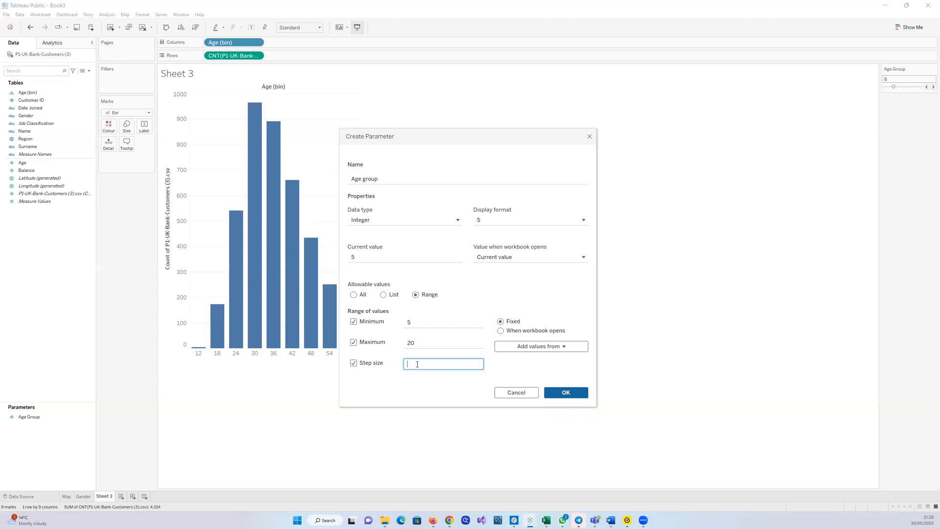
pyautogui.press('BackSpace')
pyautogui.write('5')
pyautogui.click(517, 392)
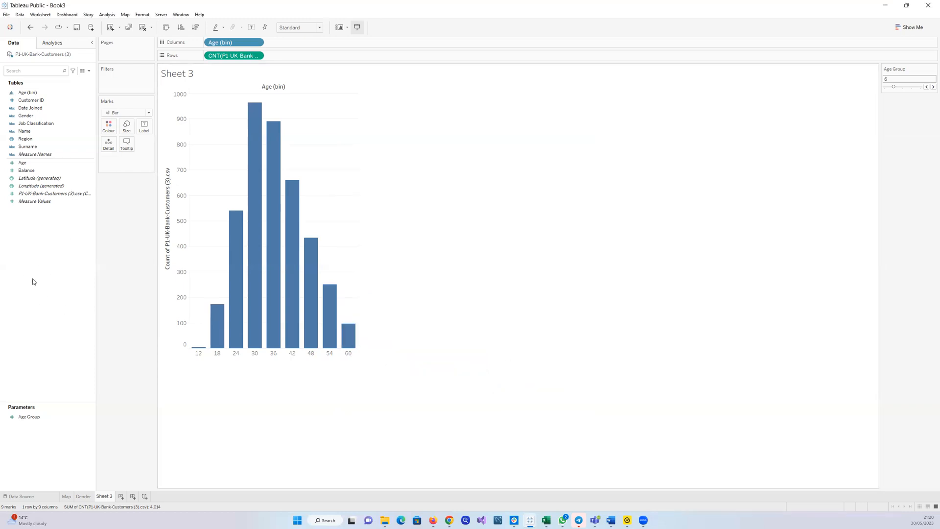
# Create an integer parameter named Age Group1 with a range from 5 to 20 in steps of 5
pyautogui.rightClick(32, 319)
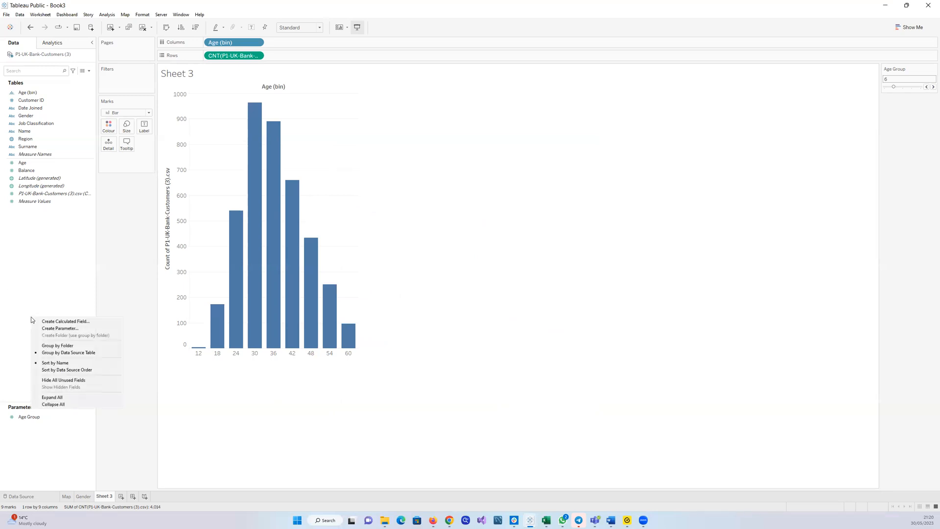
pyautogui.click(53, 329)
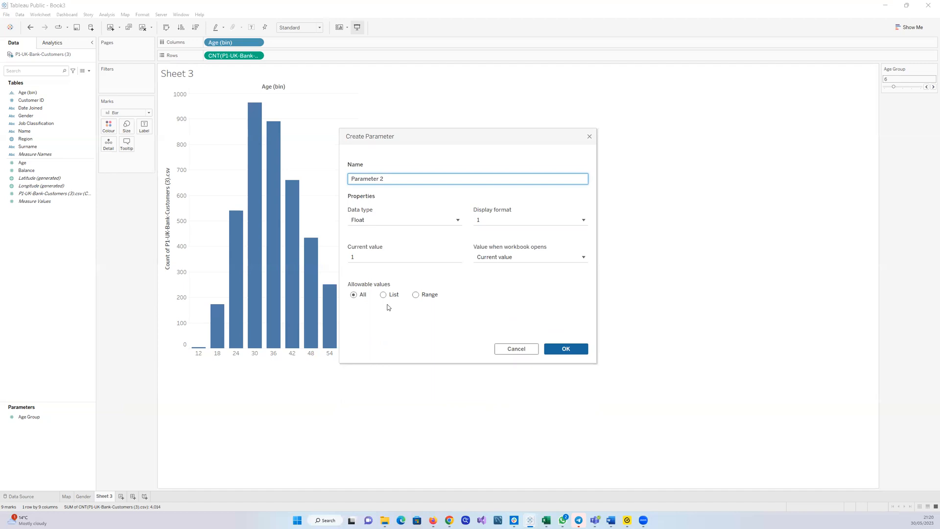
pyautogui.press('BackSpace')
pyautogui.press('BackSpace')
pyautogui.press('BackSpace')
pyautogui.press('BackSpace')
pyautogui.press('BackSpace')
pyautogui.press('BackSpace')
pyautogui.press('BackSpace')
pyautogui.press('BackSpace')
pyautogui.press('BackSpace')
pyautogui.press('BackSpace')
pyautogui.press('BackSpace')
pyautogui.write('Ag')
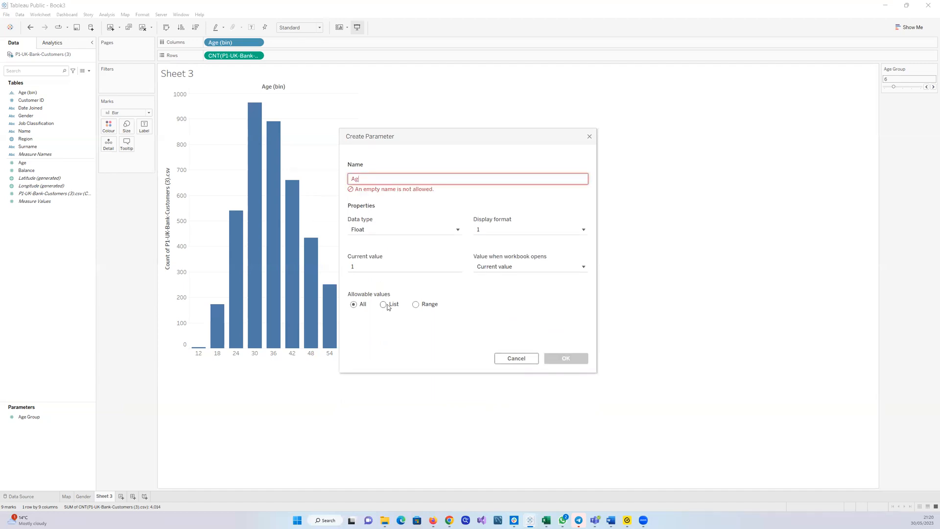
pyautogui.write('e Group')
pyautogui.write('1')
pyautogui.click(405, 205)
pyautogui.click(458, 221)
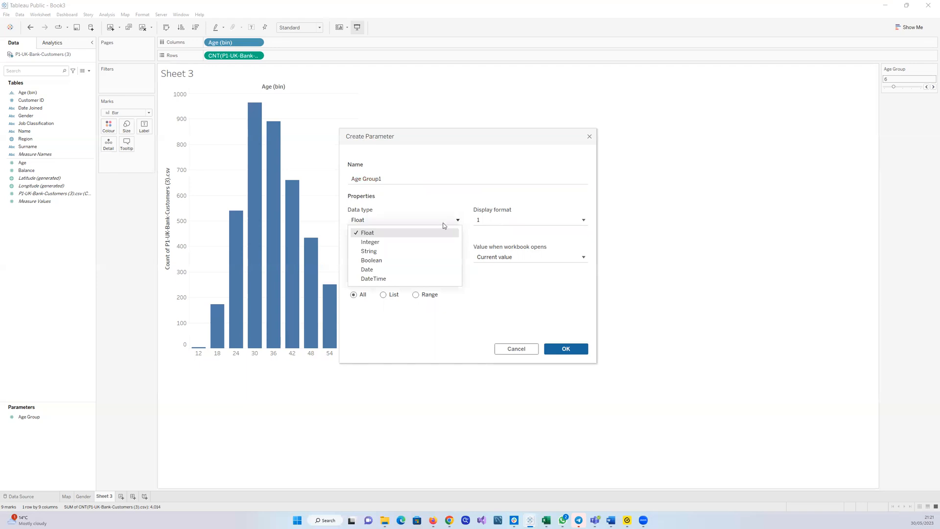
pyautogui.click(423, 242)
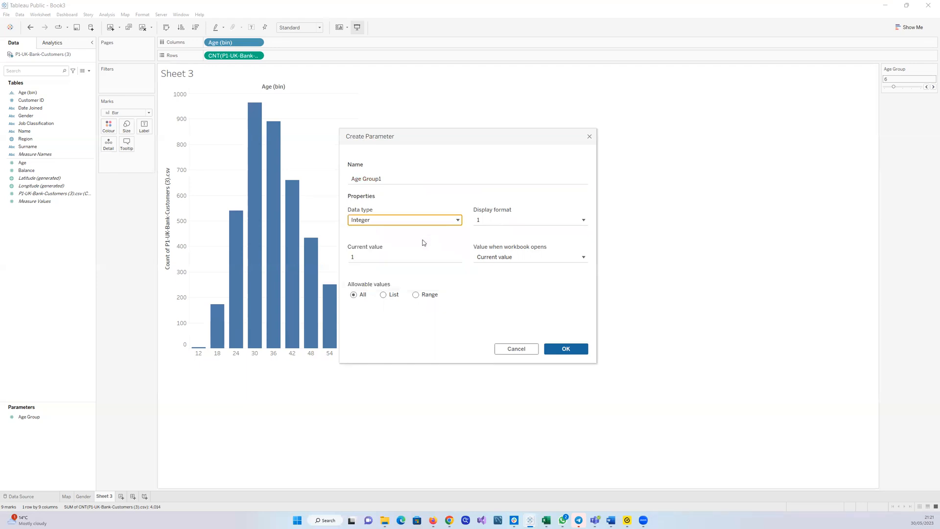
pyautogui.click(416, 295)
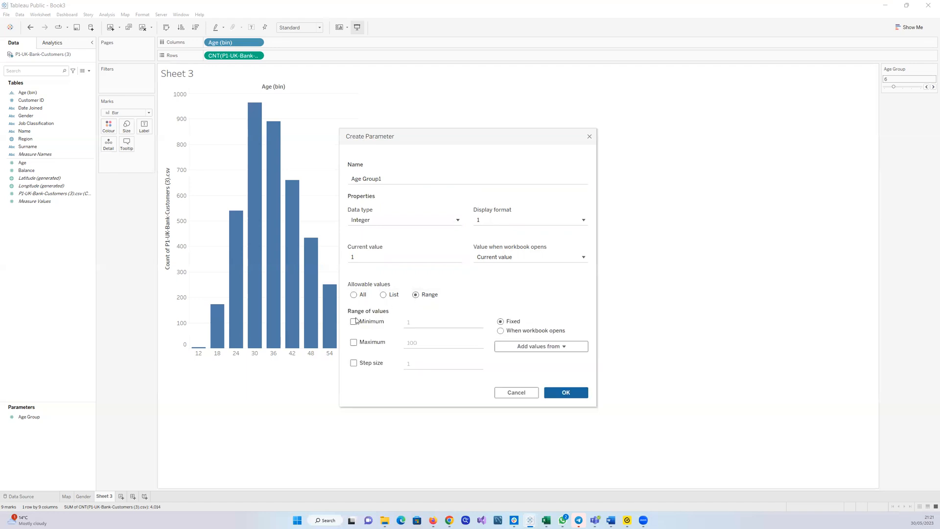
pyautogui.click(353, 322)
pyautogui.click(412, 326)
pyautogui.click(410, 322)
pyautogui.click(354, 342)
pyautogui.click(425, 343)
pyautogui.press('BackSpace')
pyautogui.press('BackSpace')
pyautogui.write('20')
pyautogui.click(353, 364)
pyautogui.click(420, 363)
pyautogui.click(566, 394)
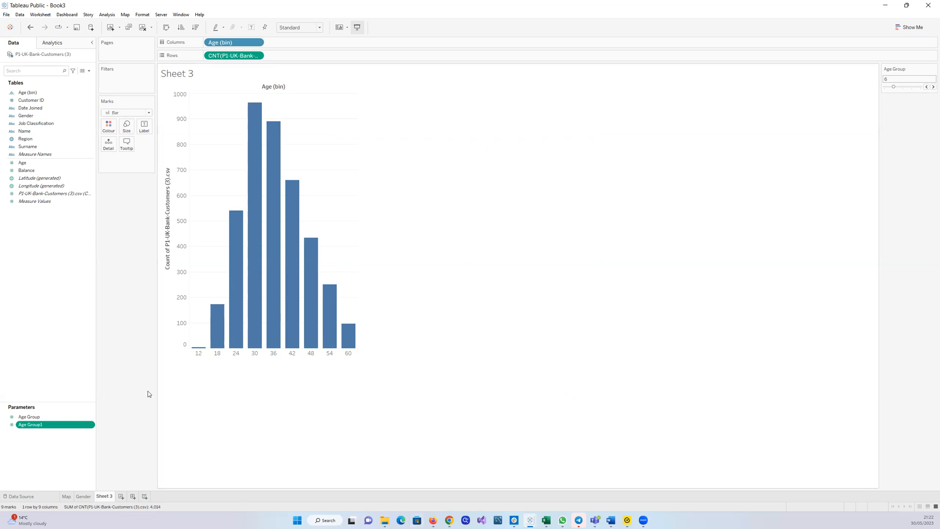
# Try to show the Age Group1 parameter control on the sheet
pyautogui.click(90, 425)
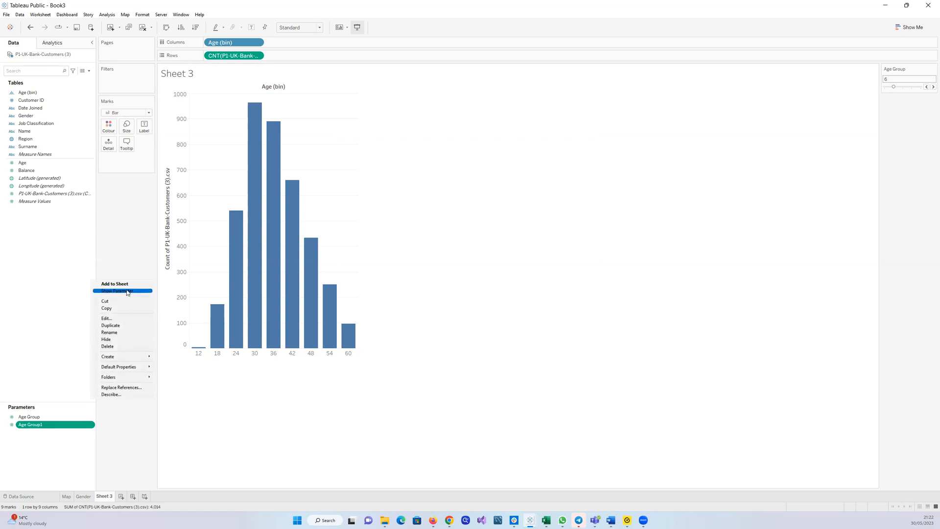
pyautogui.click(107, 213)
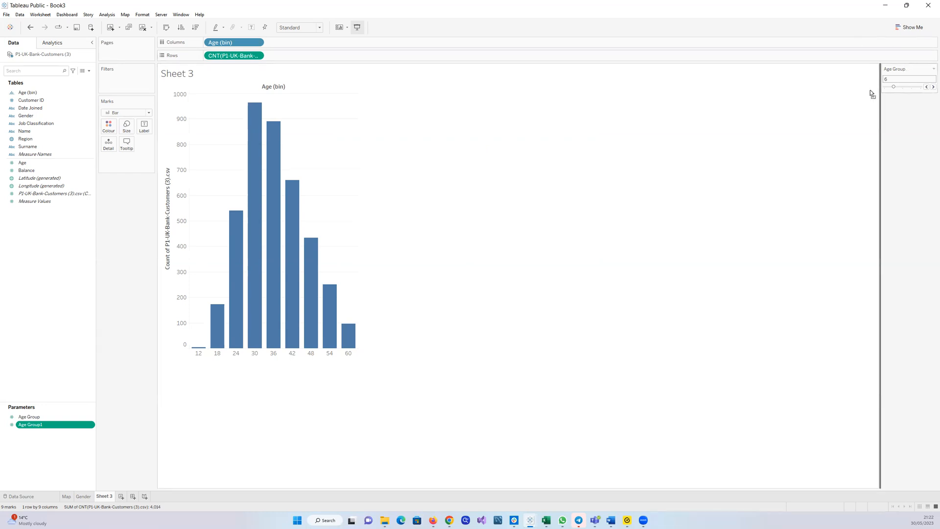
pyautogui.moveTo(612, 184); pyautogui.dragTo(671, 149)
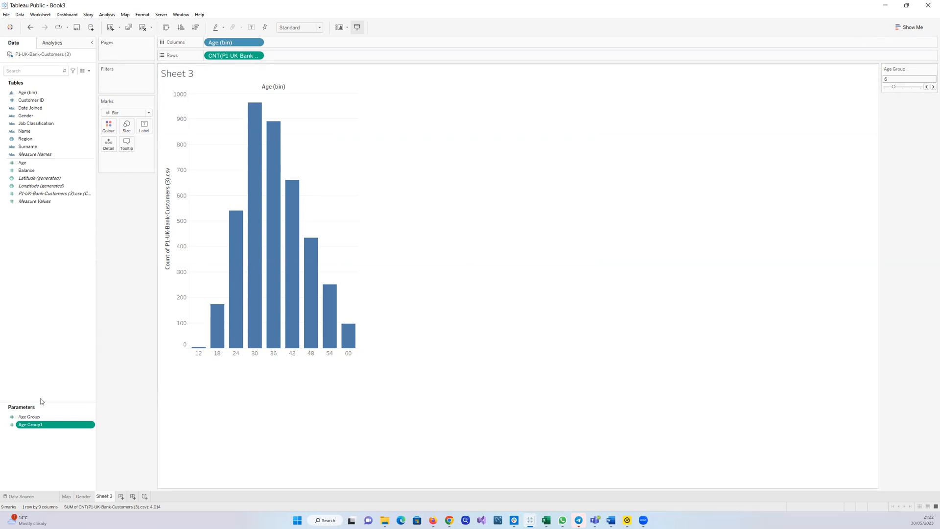
# Delete the old Age Group parameter, accepting the warning about the affected Age (bin) field
pyautogui.click(91, 419)
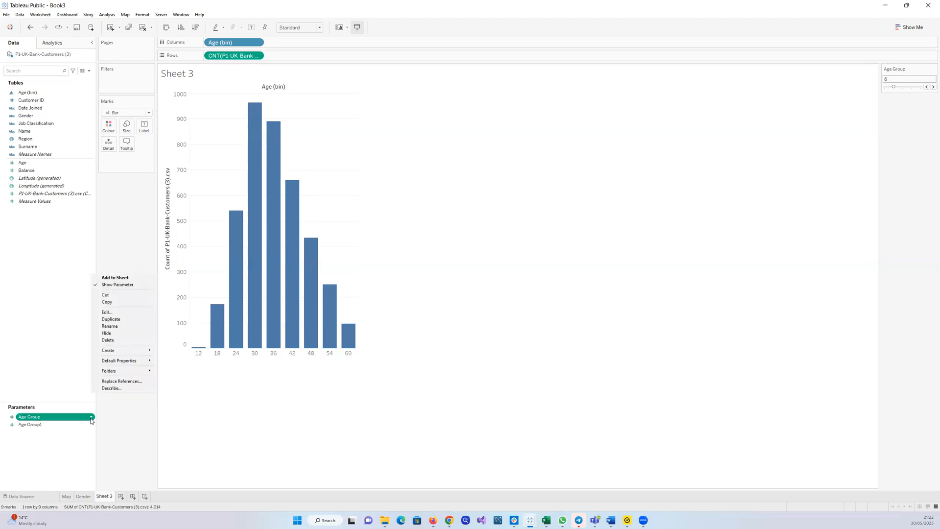
pyautogui.click(112, 340)
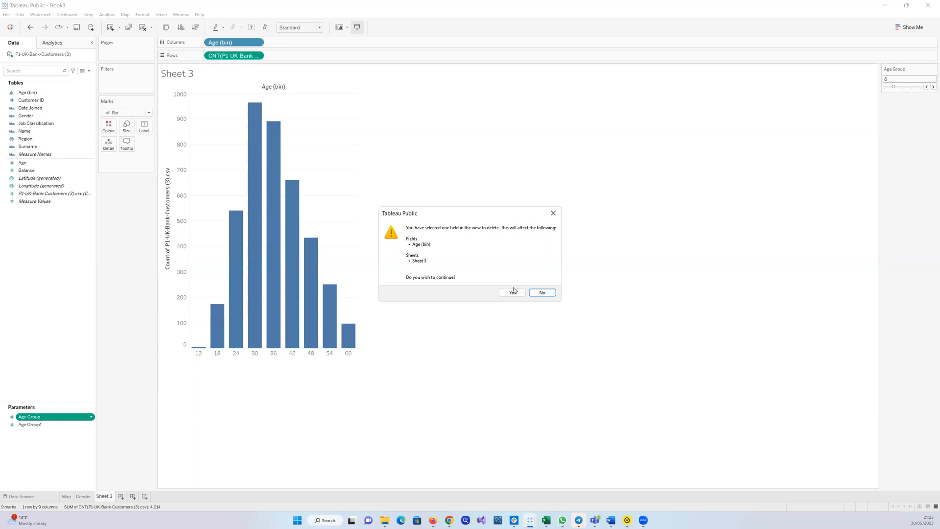
pyautogui.click(512, 292)
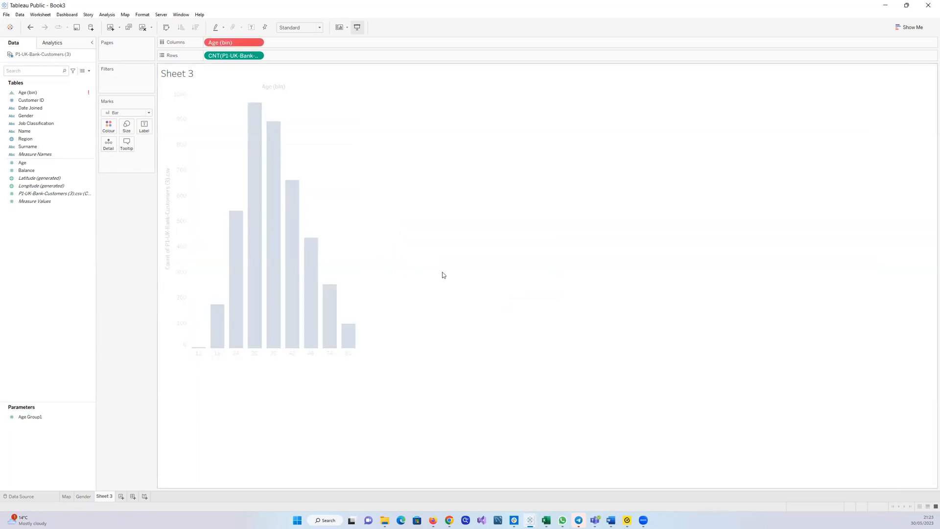
# Show the Age Group1 parameter control on the sheet
pyautogui.click(37, 417)
pyautogui.click(61, 417)
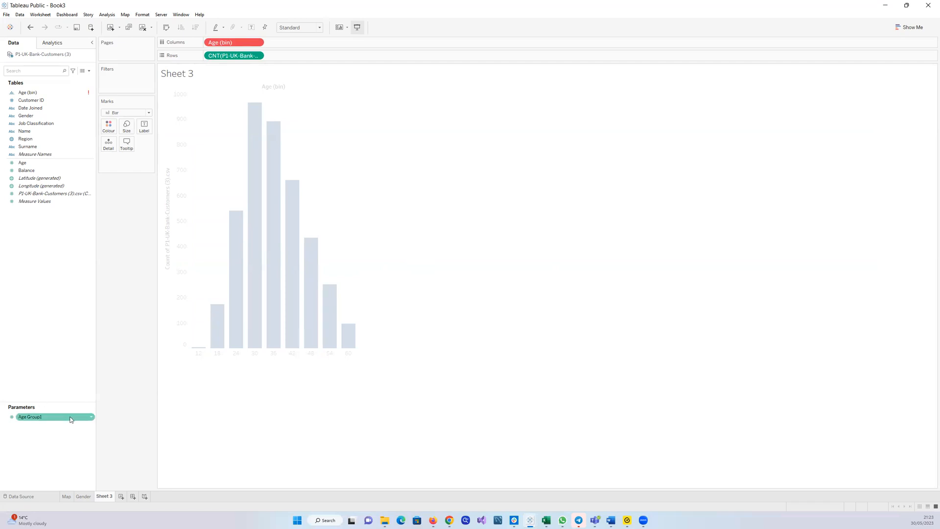
pyautogui.click(90, 417)
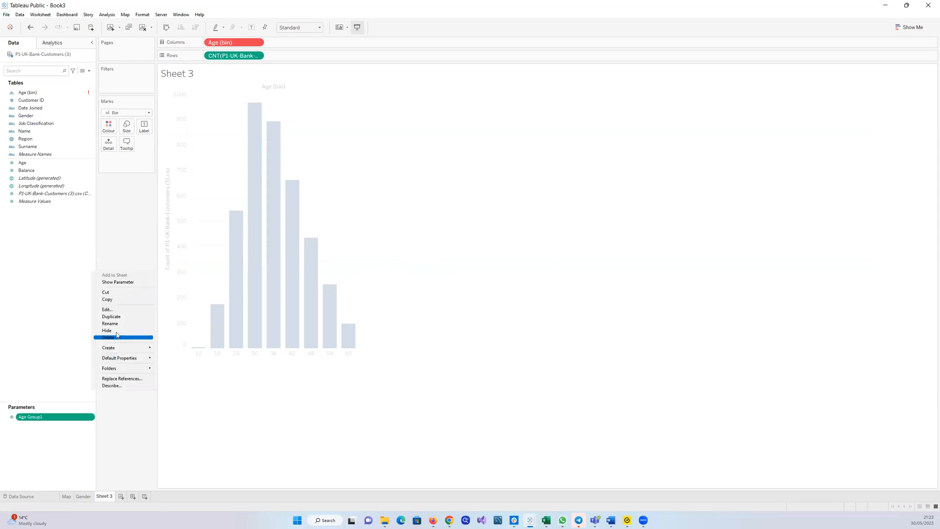
pyautogui.click(126, 282)
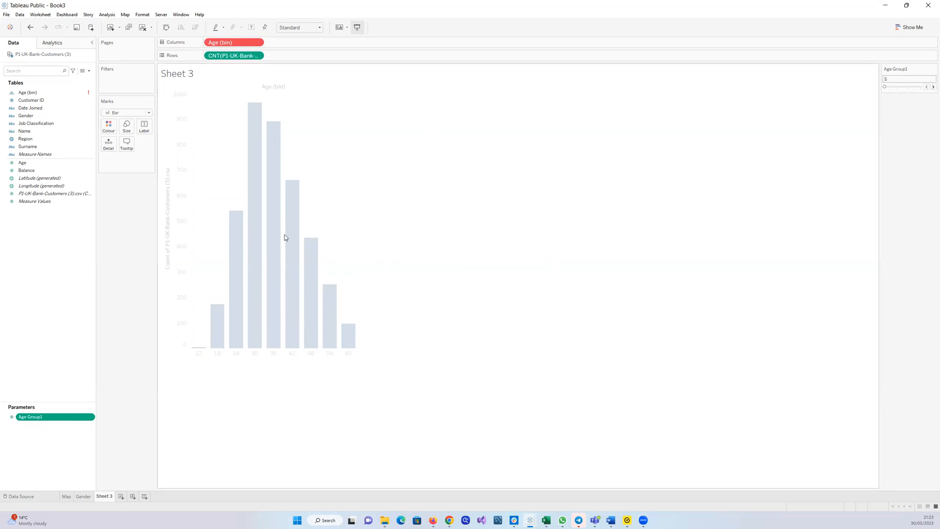
# Edit the Age (bin) field so its bin size comes from the Age Group1 parameter
pyautogui.click(34, 94)
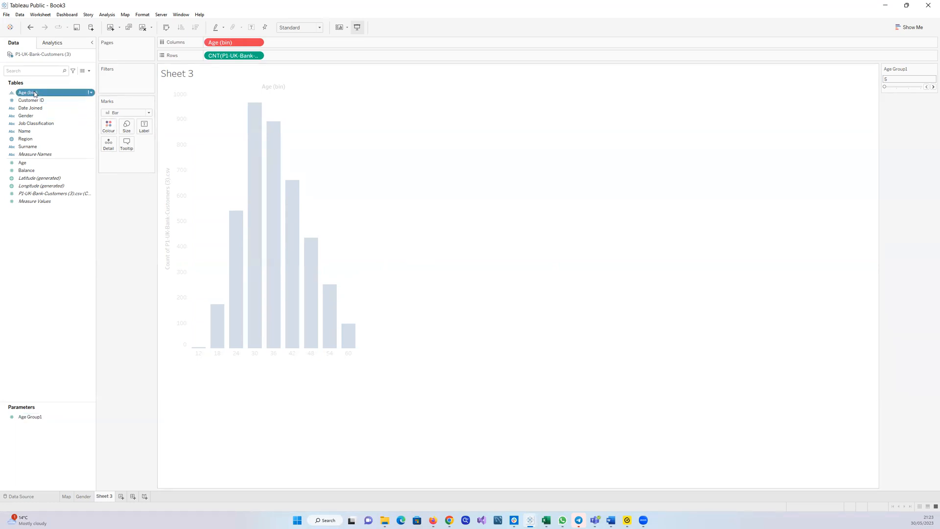
pyautogui.click(93, 93)
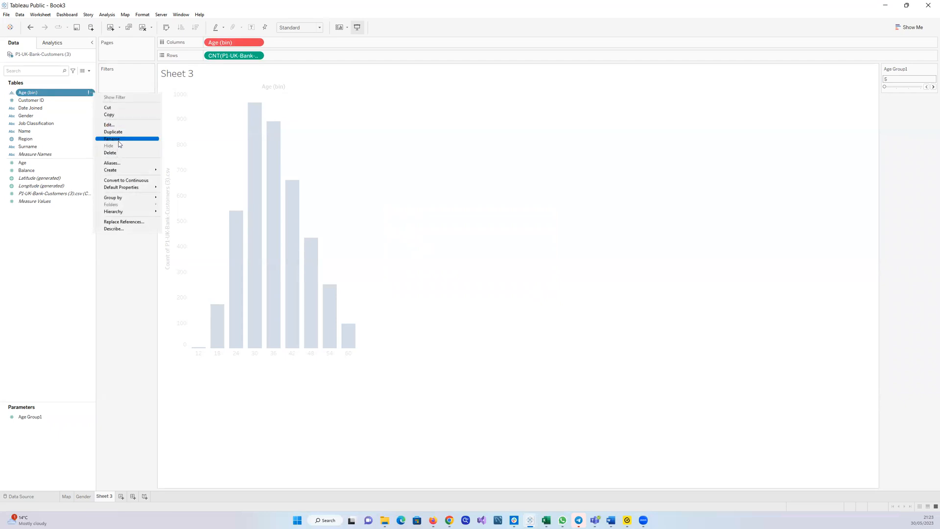
pyautogui.click(119, 125)
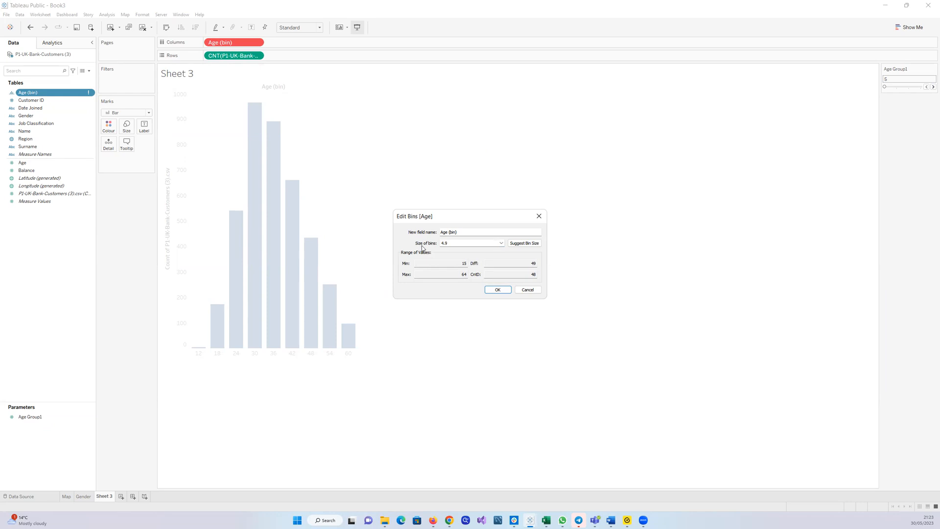
pyautogui.click(501, 243)
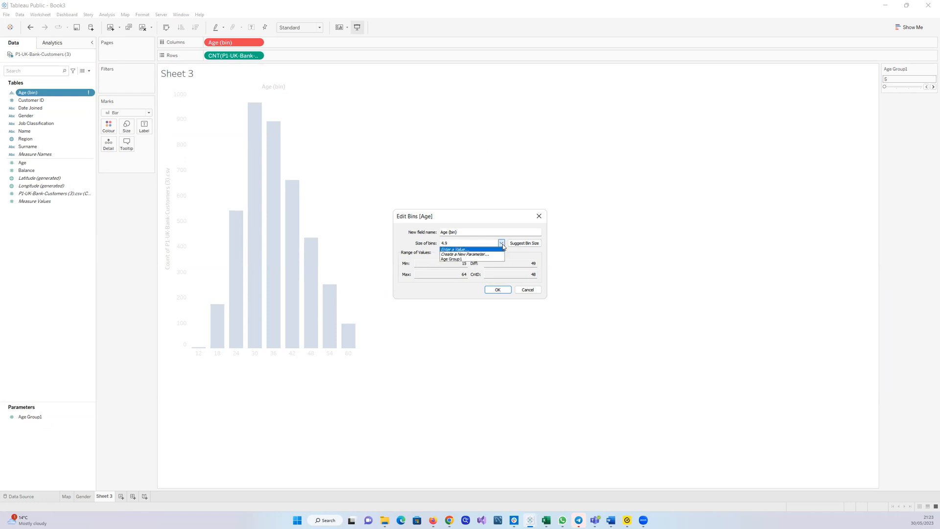
pyautogui.click(459, 259)
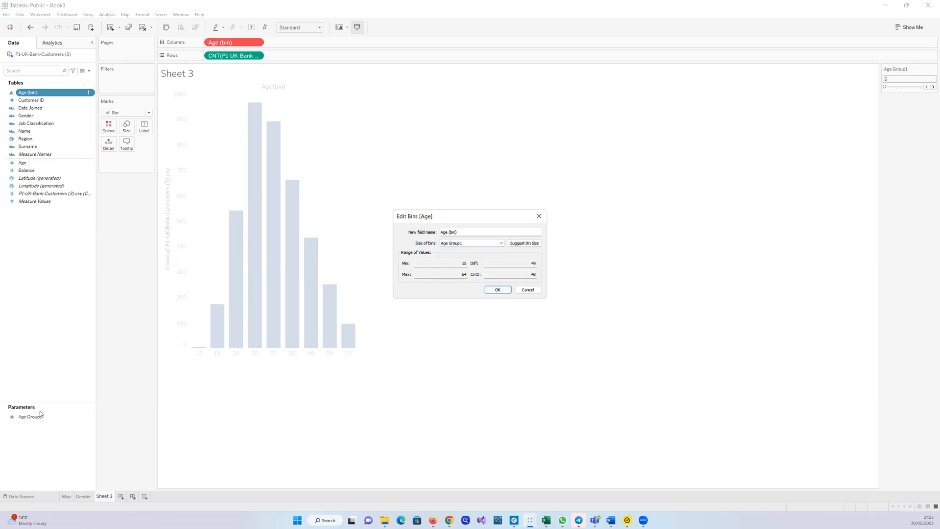
pyautogui.click(505, 245)
pyautogui.click(505, 244)
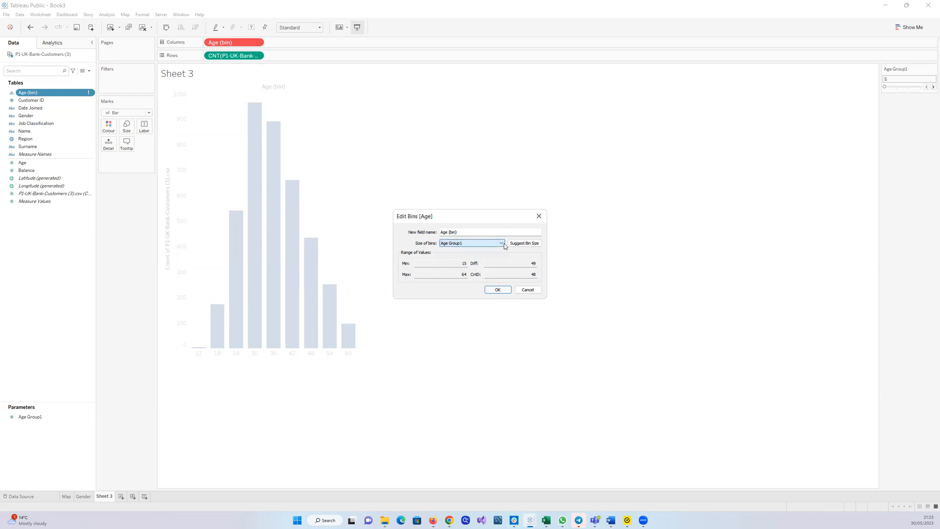
pyautogui.click(497, 289)
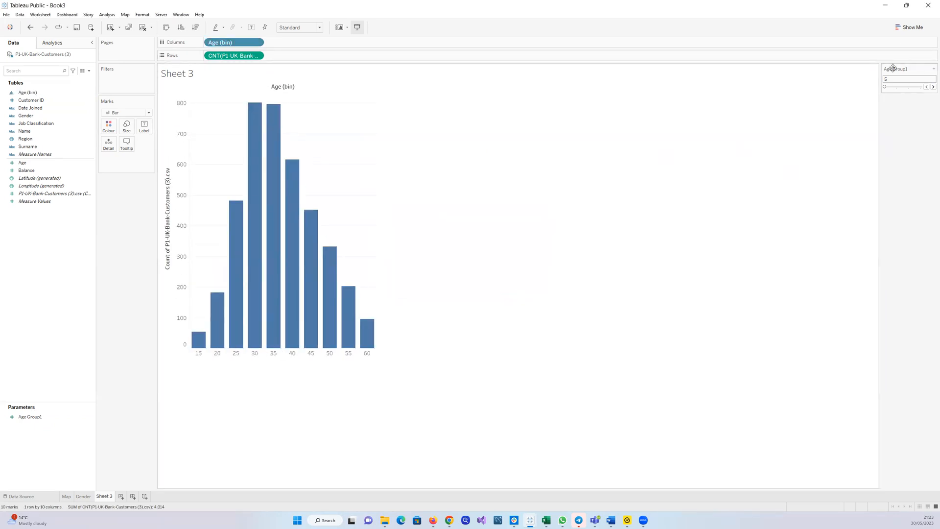
# Step the Age Group1 parameter up and down through 10, 20, 5 and 15 to test bin sizes
pyautogui.click(932, 87)
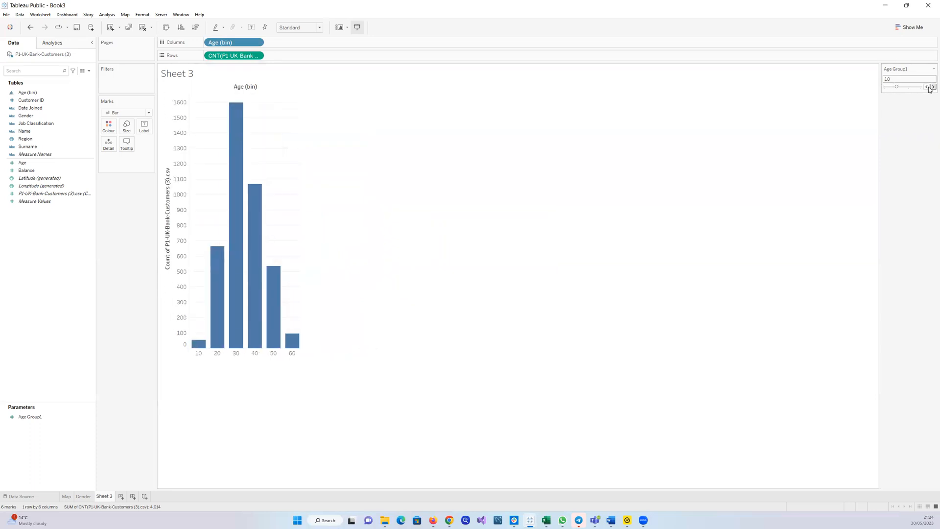
pyautogui.click(929, 87)
pyautogui.click(929, 87)
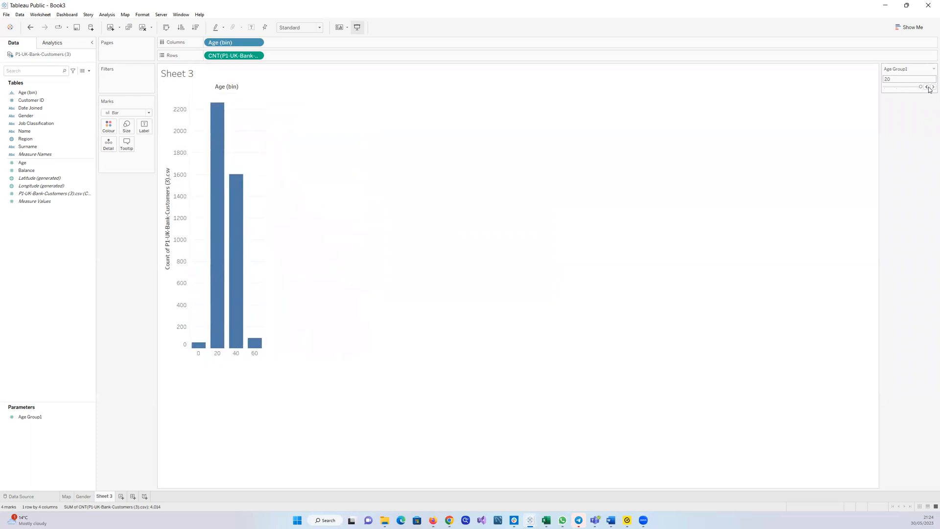
pyautogui.click(926, 87)
pyautogui.click(927, 87)
pyautogui.click(926, 88)
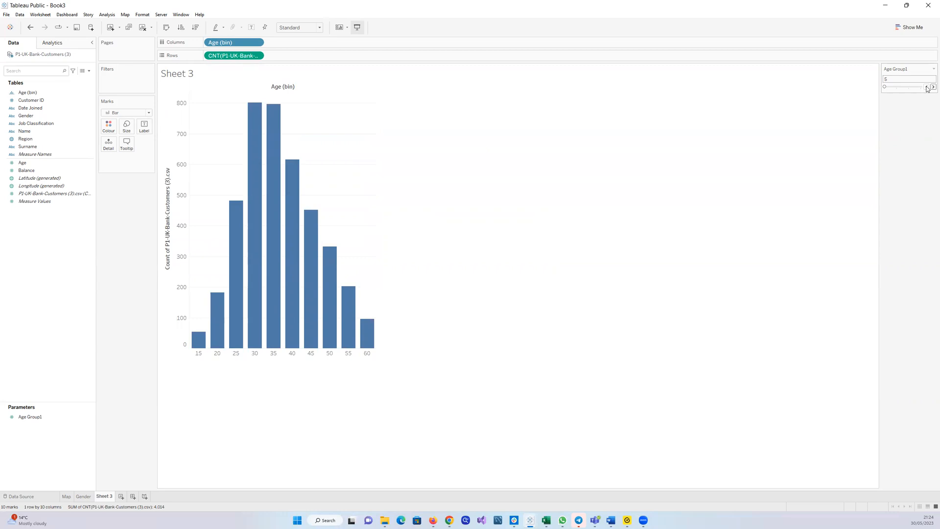
pyautogui.click(49, 100)
pyautogui.click(932, 86)
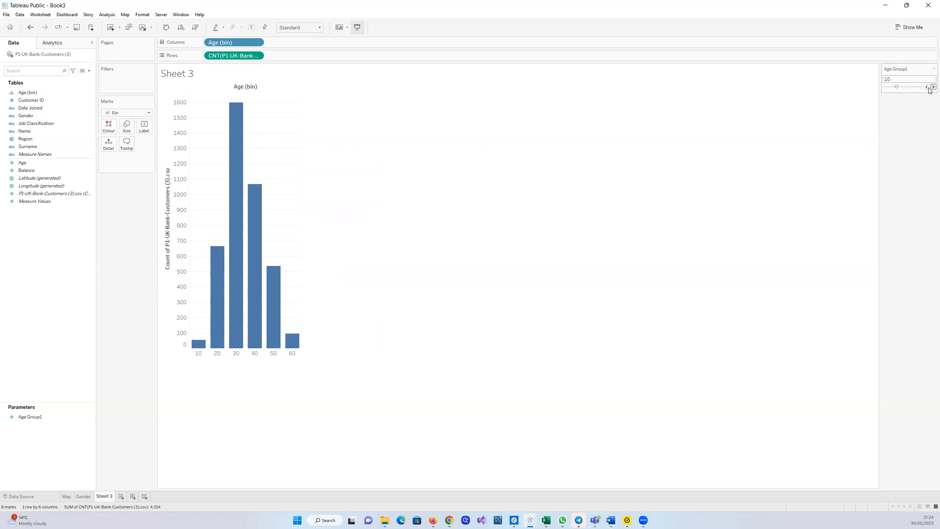
pyautogui.click(930, 88)
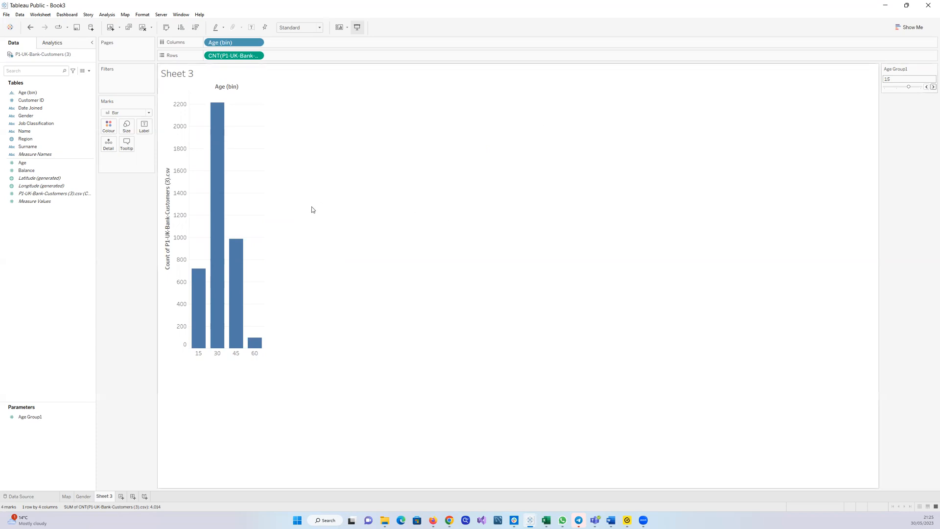
pyautogui.click(164, 174)
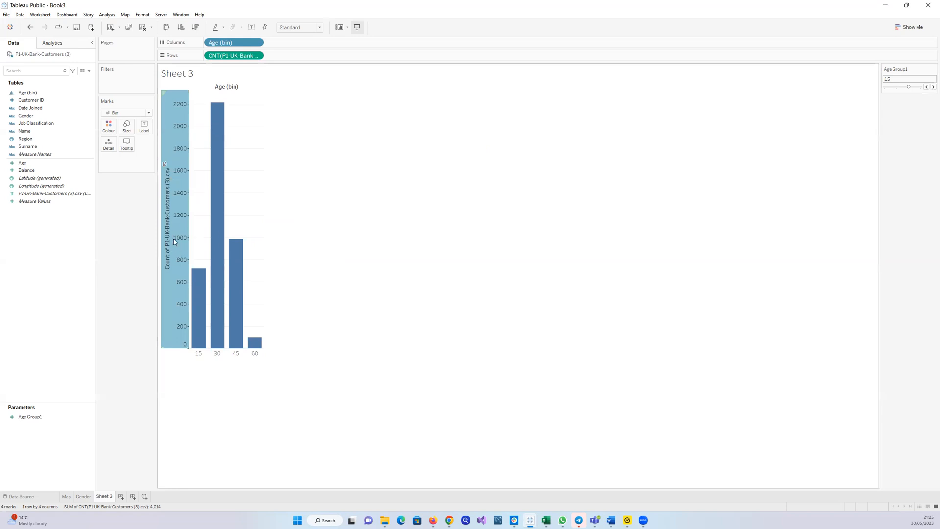
# Rename the count axis title to "% of Customers"
pyautogui.moveTo(169, 229)
pyautogui.rightClick(174, 240)
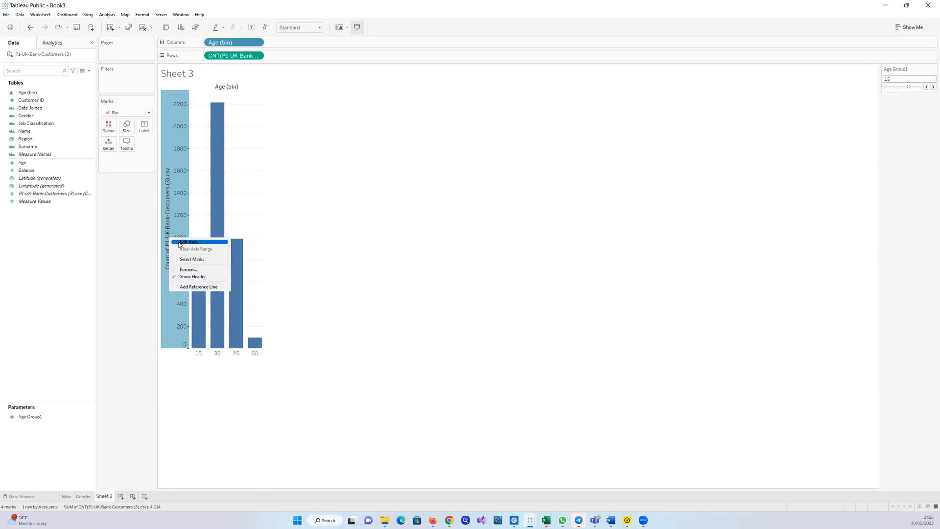
pyautogui.click(179, 242)
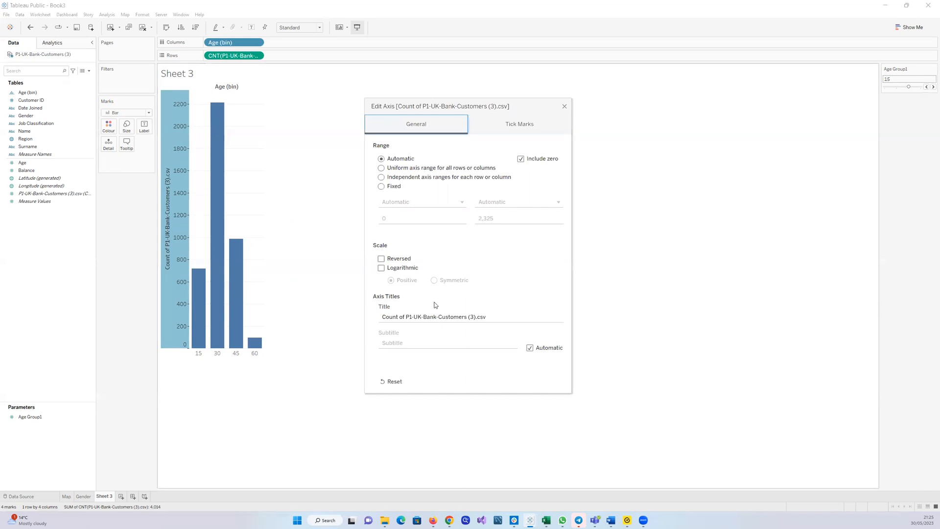
pyautogui.click(501, 319)
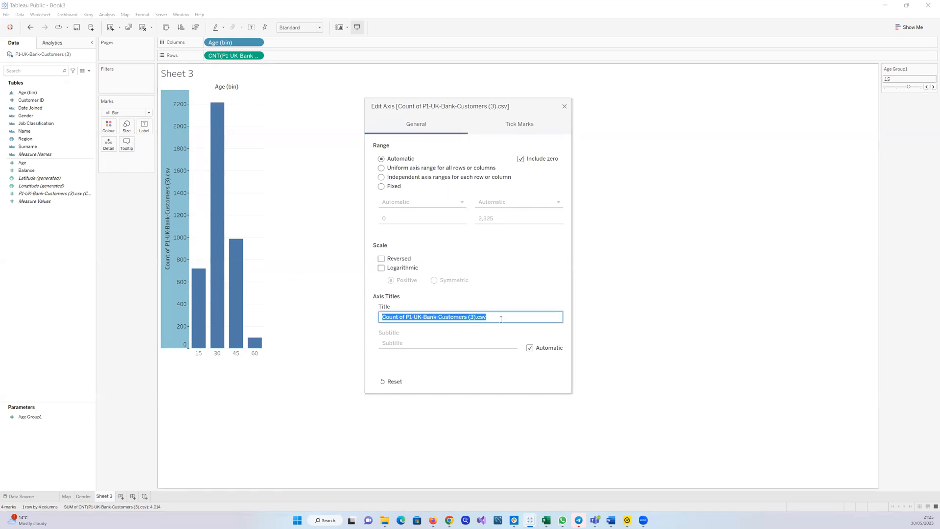
pyautogui.write('%')
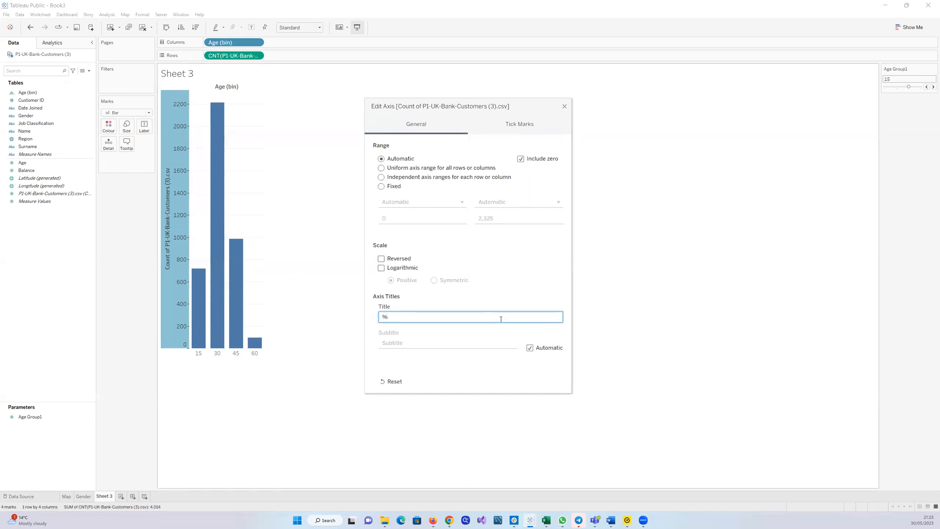
pyautogui.write(' of Customers')
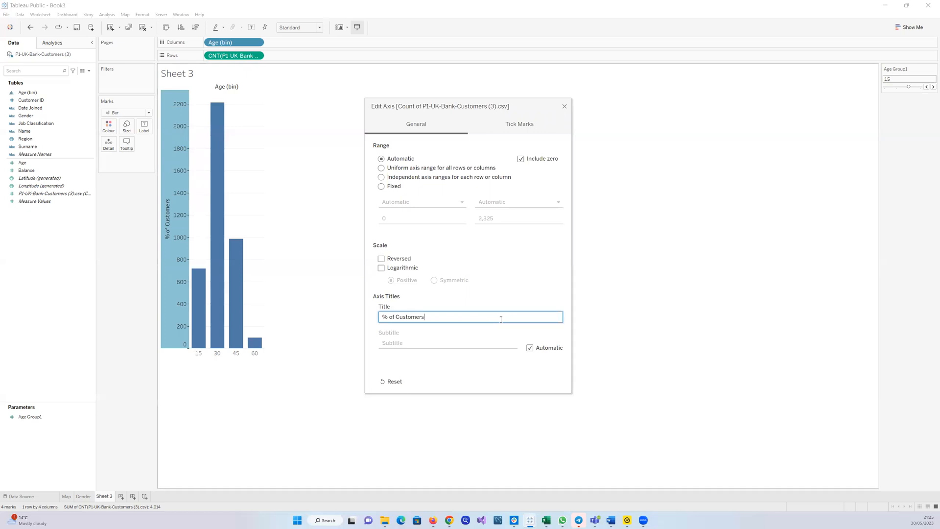
pyautogui.click(564, 107)
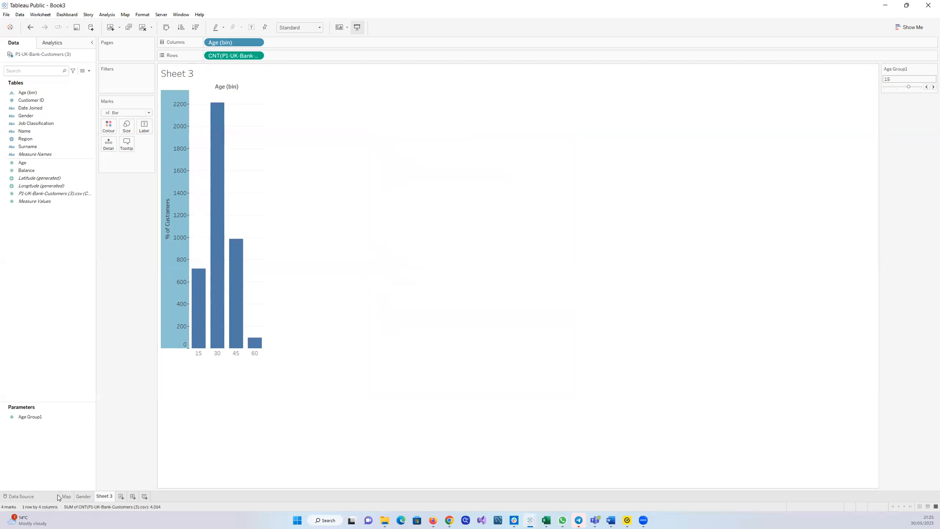
pyautogui.click(81, 498)
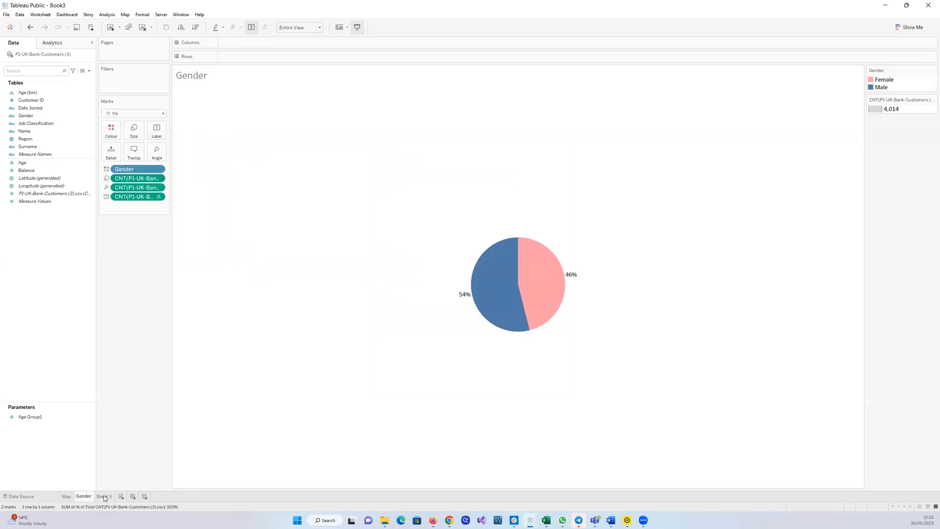
pyautogui.click(104, 498)
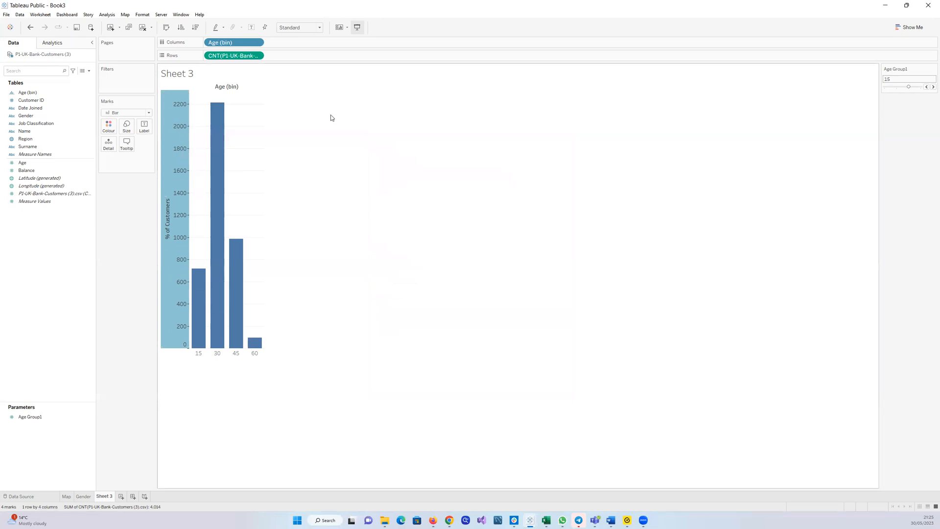
pyautogui.click(258, 56)
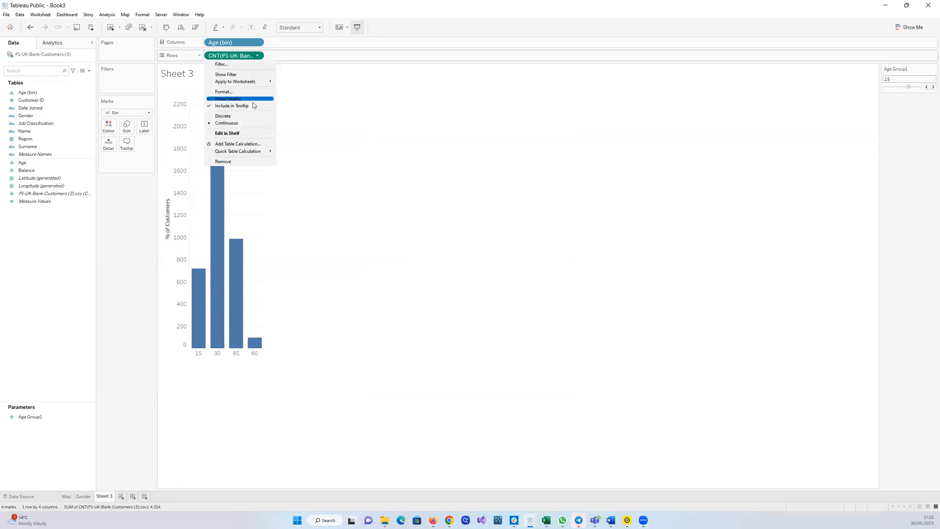
pyautogui.click(346, 111)
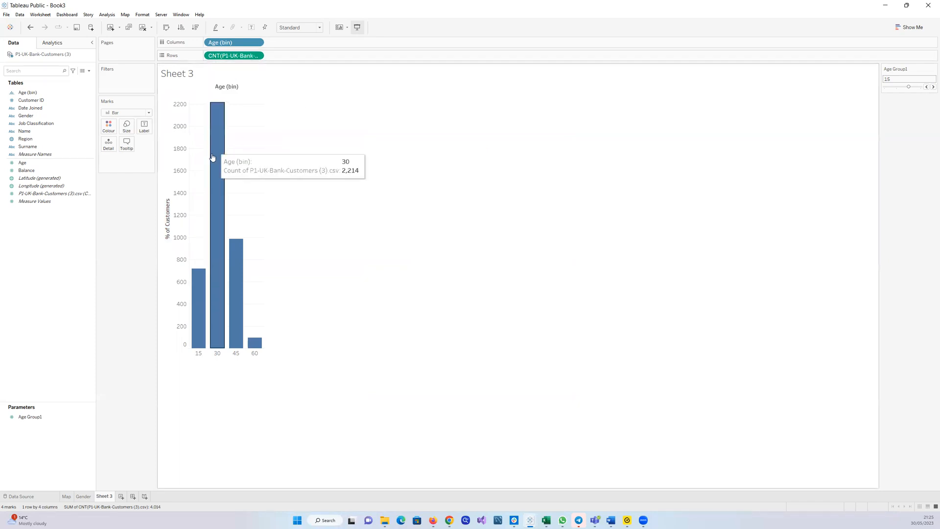
pyautogui.click(163, 149)
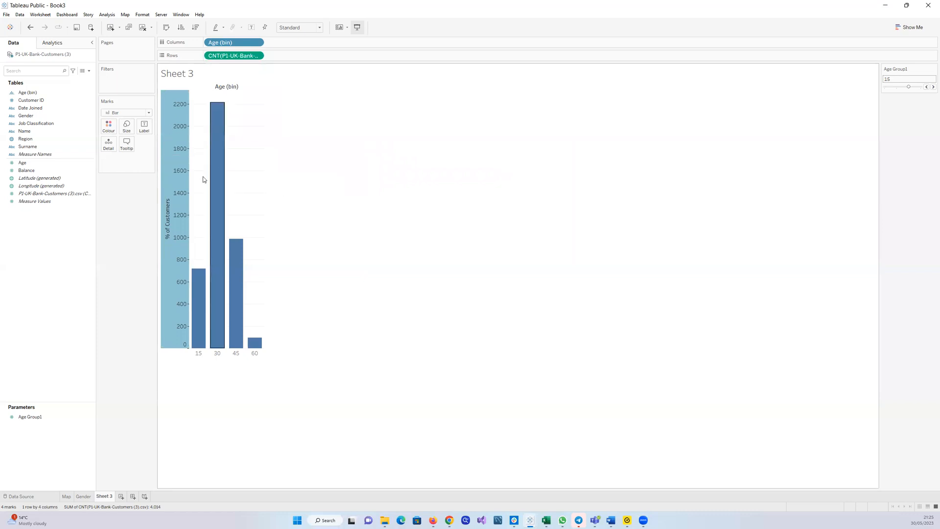
pyautogui.click(385, 182)
pyautogui.click(170, 148)
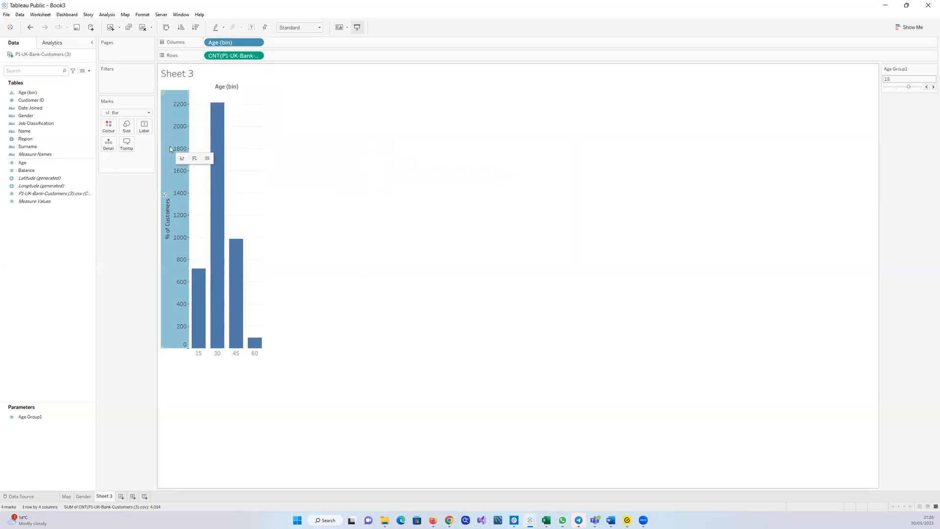
pyautogui.rightClick(169, 149)
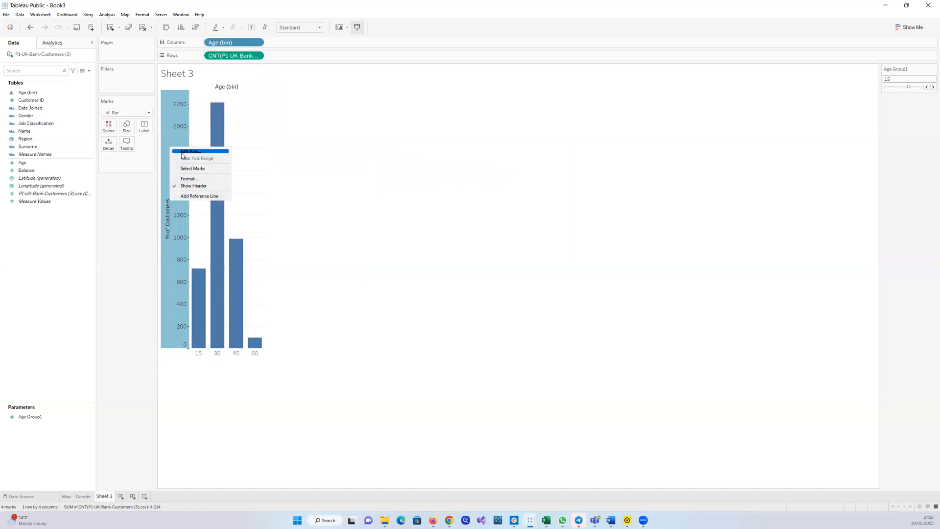
pyautogui.click(184, 151)
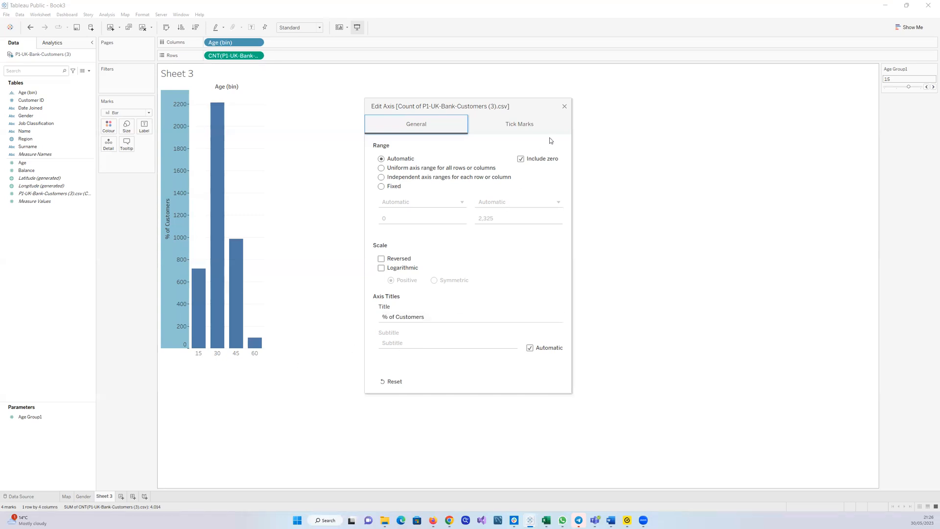
pyautogui.click(564, 107)
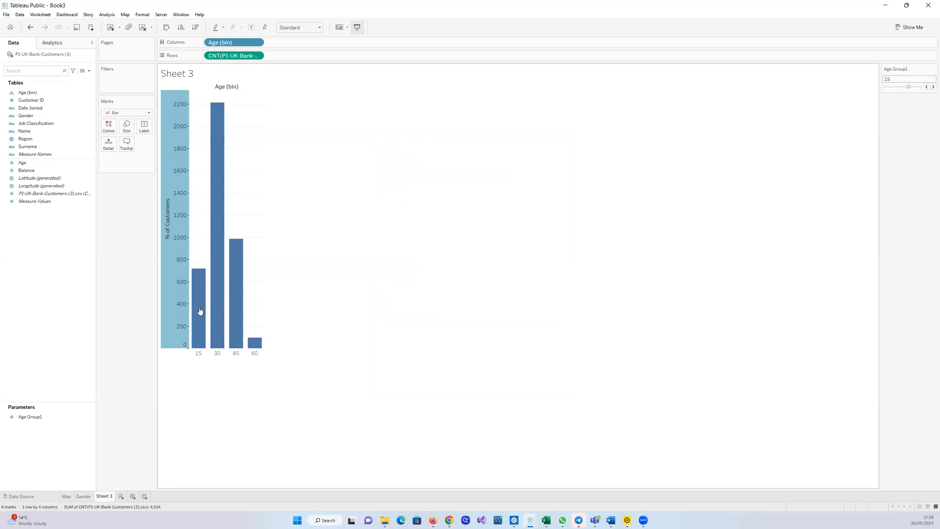
# Step the Age Group1 parameter down to a bin size of 5
pyautogui.click(81, 418)
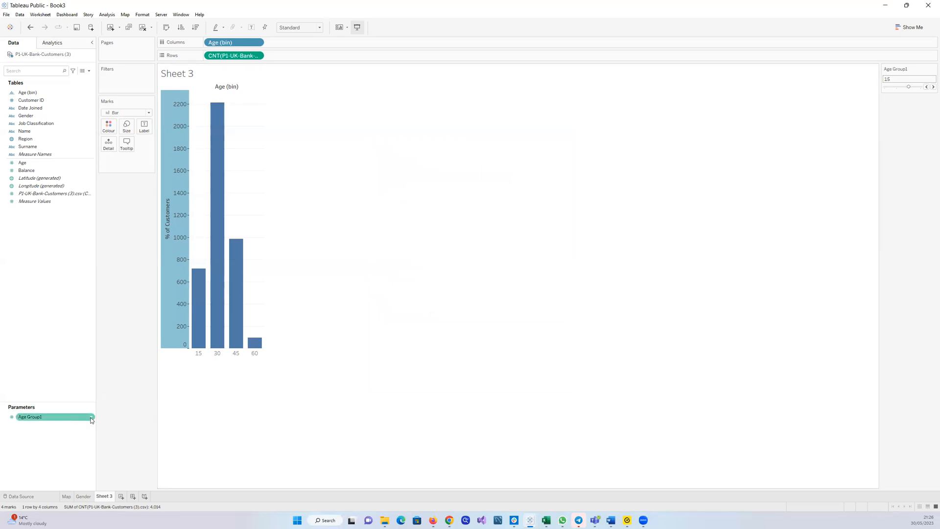
pyautogui.click(91, 417)
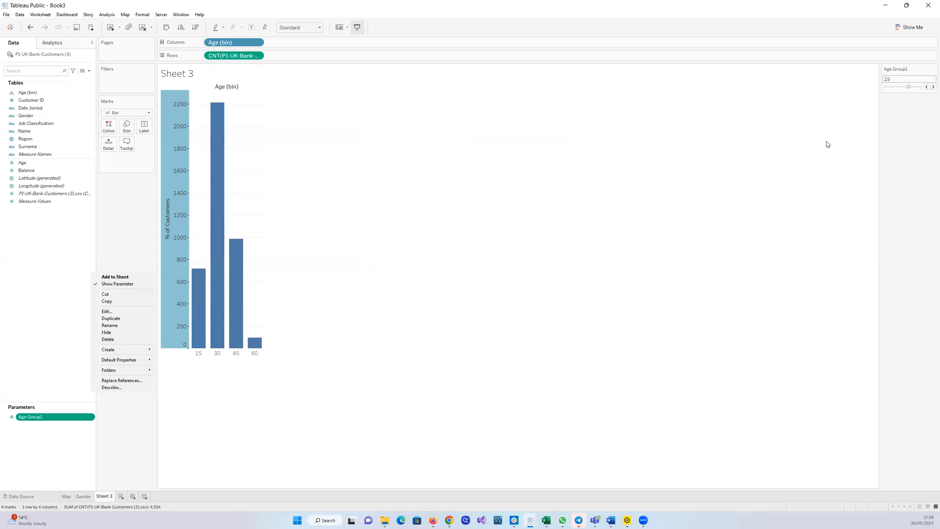
pyautogui.click(926, 87)
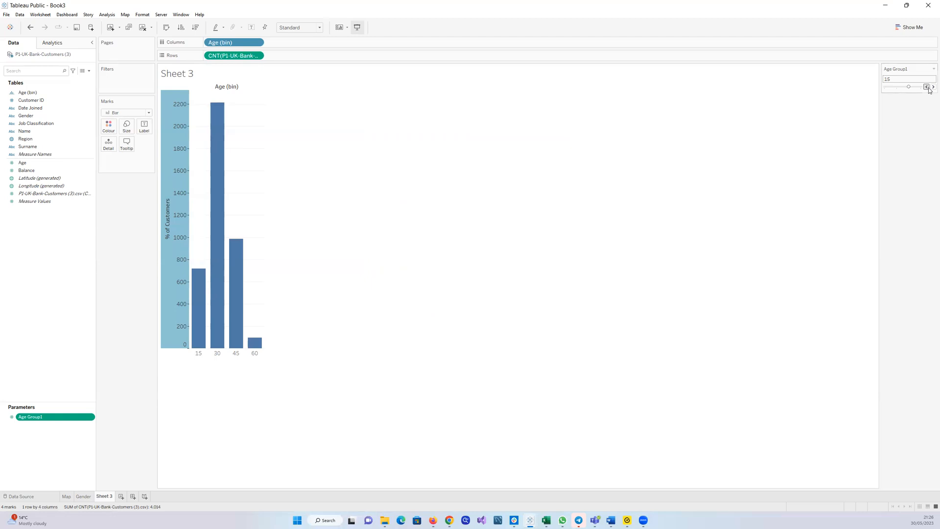
pyautogui.click(926, 87)
pyautogui.click(926, 87)
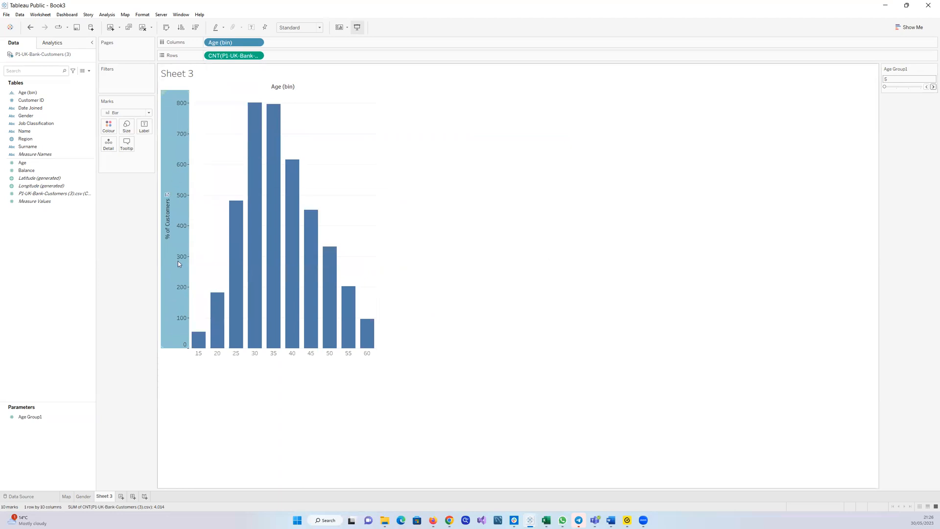
# Apply a Percent of Total quick table calculation to the customer count on Rows
pyautogui.moveTo(261, 224)
pyautogui.moveTo(273, 243)
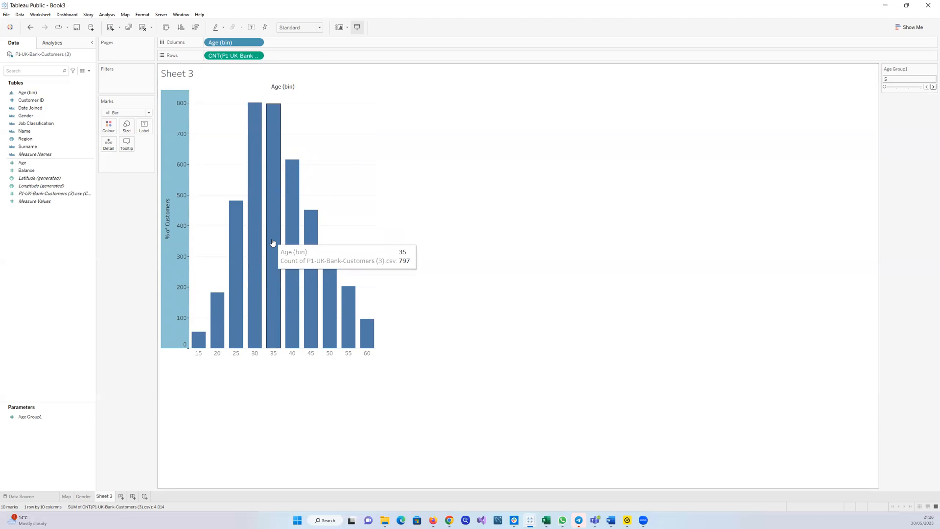
pyautogui.click(258, 58)
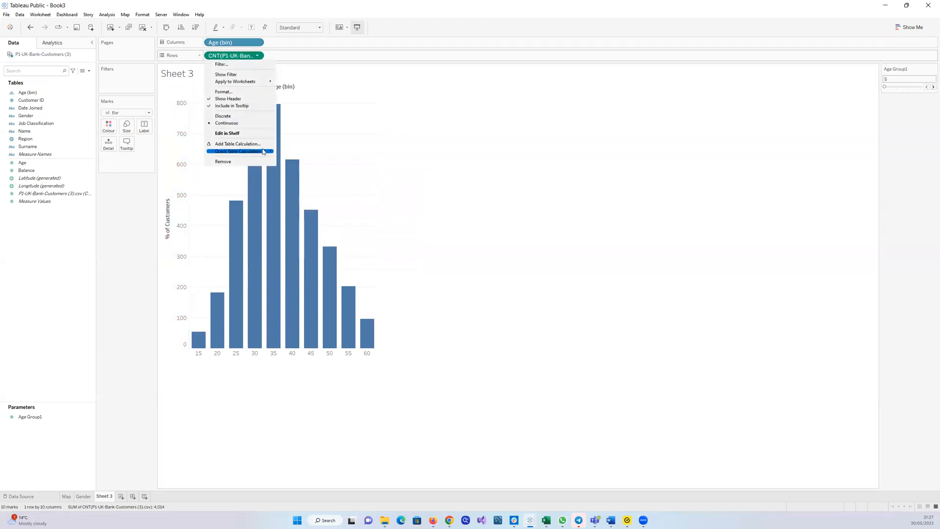
pyautogui.moveTo(263, 151)
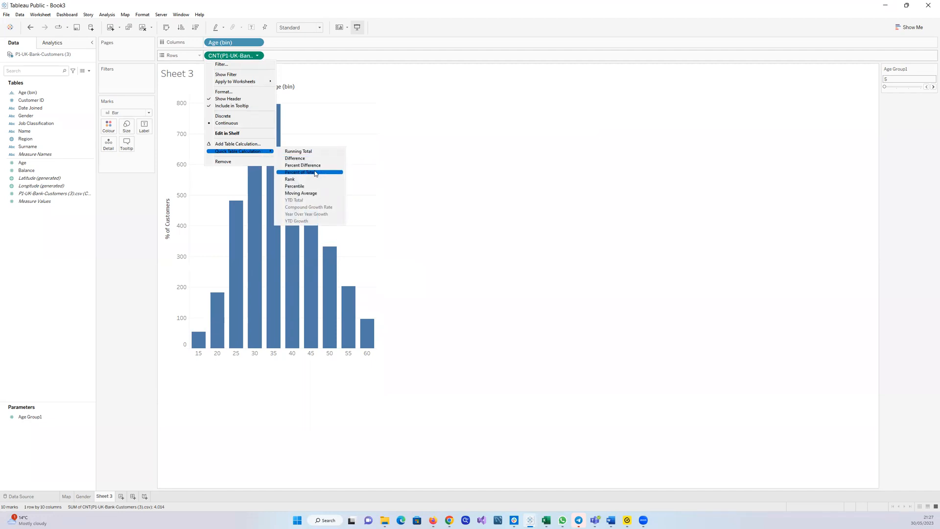
pyautogui.click(315, 173)
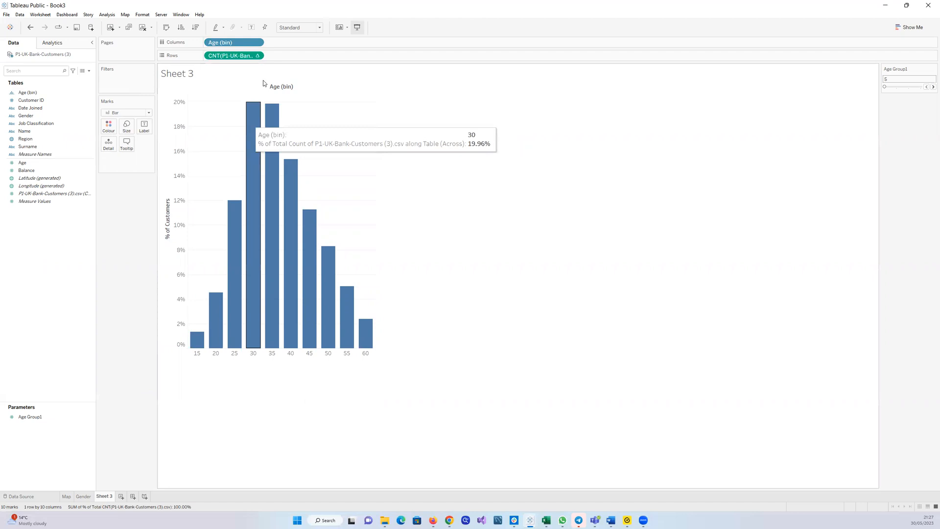
pyautogui.click(257, 56)
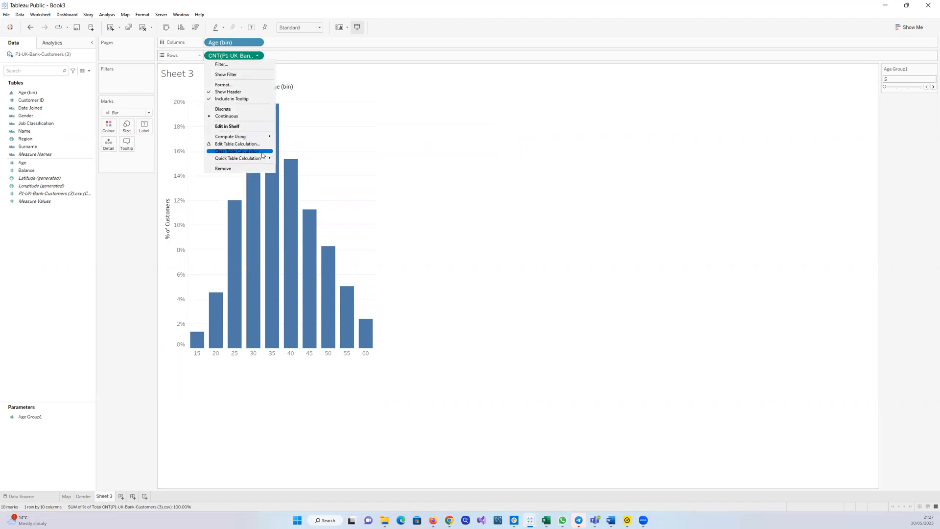
pyautogui.moveTo(269, 159)
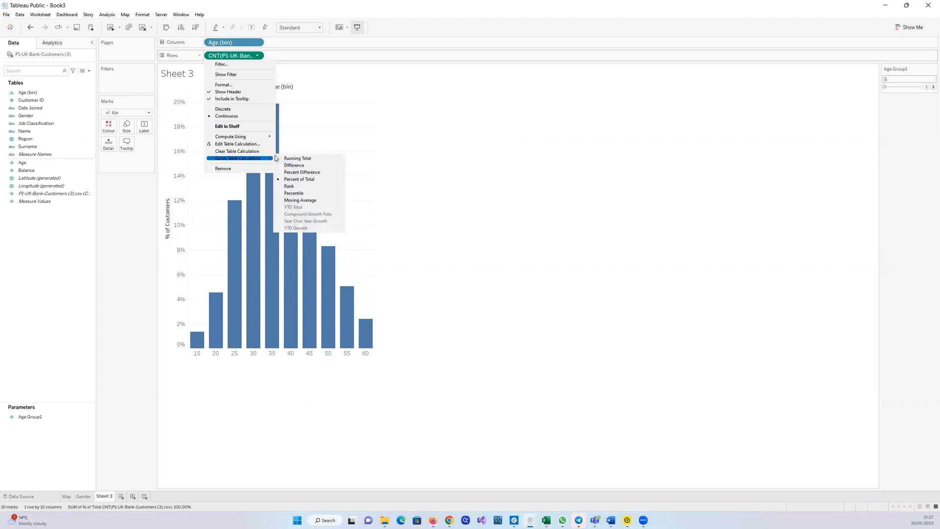
pyautogui.click(287, 179)
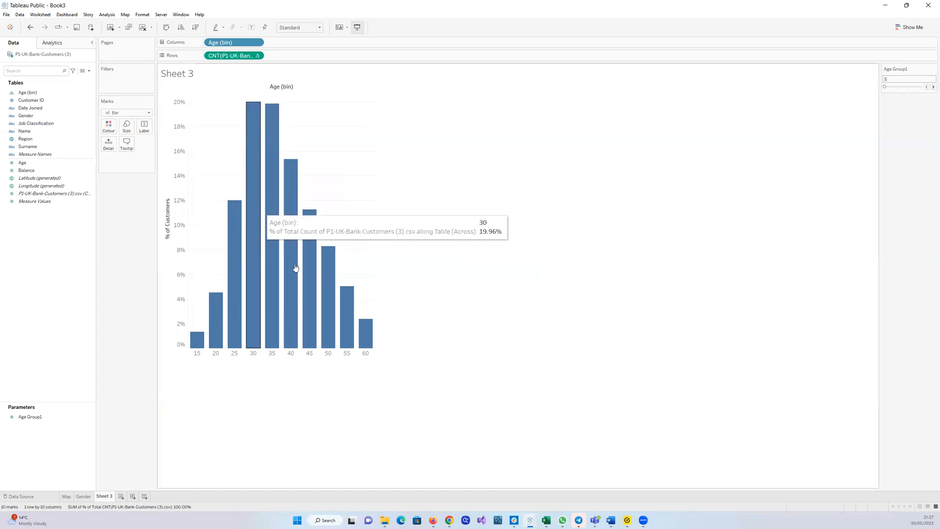
# Colour the bars by the customer count field
pyautogui.moveTo(32, 194); pyautogui.dragTo(110, 128)
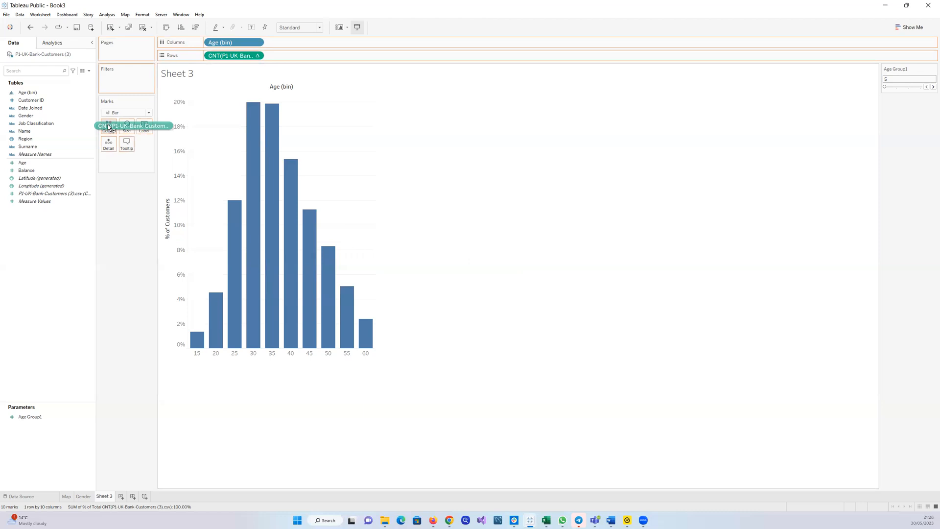
pyautogui.moveTo(108, 127); pyautogui.dragTo(108, 128)
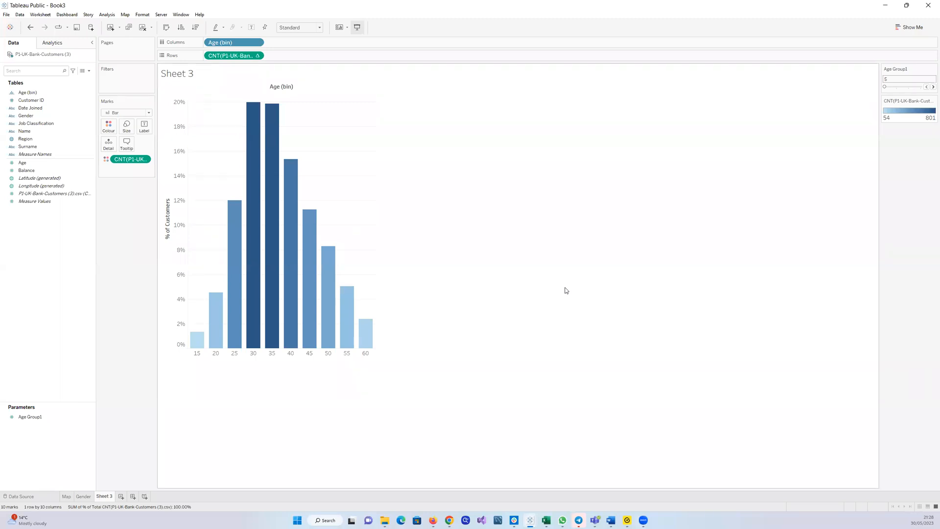
# Move the Age Group1 control and the colour legend into the panel below Marks
pyautogui.moveTo(914, 71); pyautogui.dragTo(118, 209)
pyautogui.moveTo(928, 71); pyautogui.dragTo(117, 234)
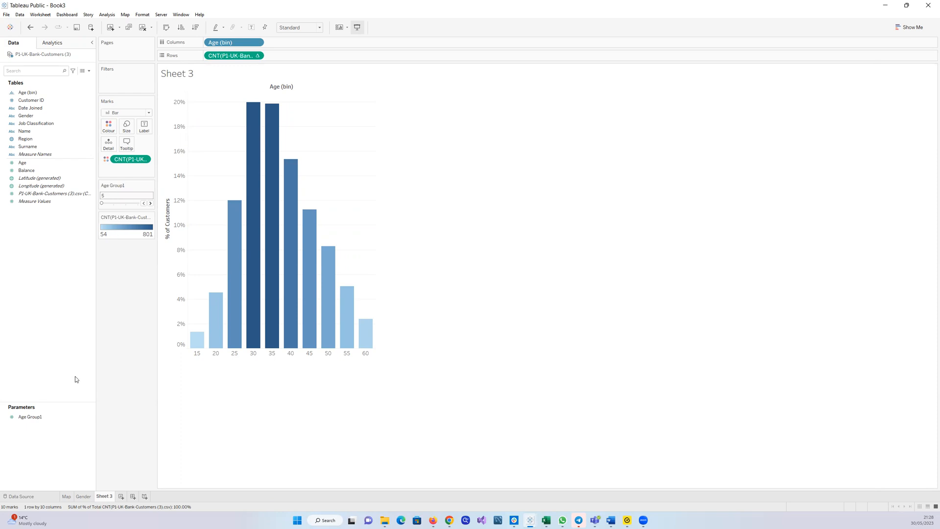
# Rename the sheet to "Distribution by Age."
pyautogui.doubleClick(109, 497)
pyautogui.write('Distribution by Age.')
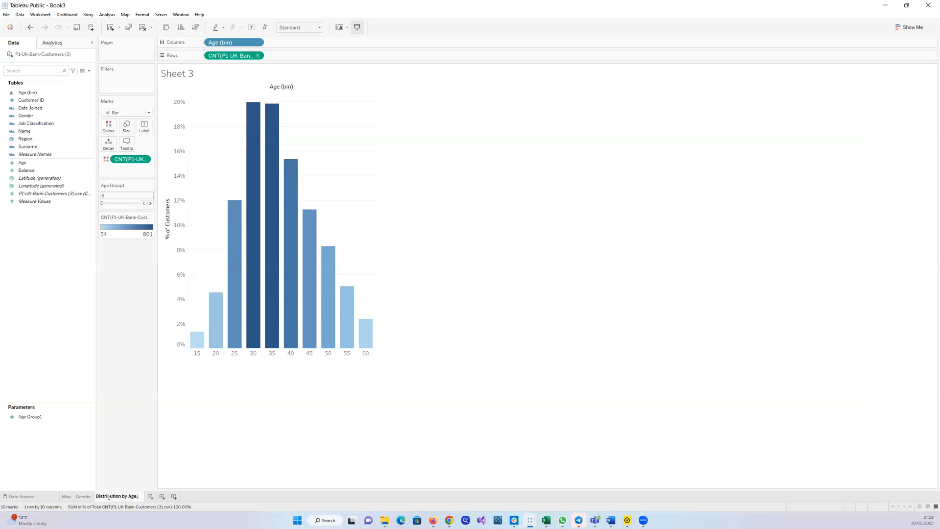
pyautogui.press('Return')
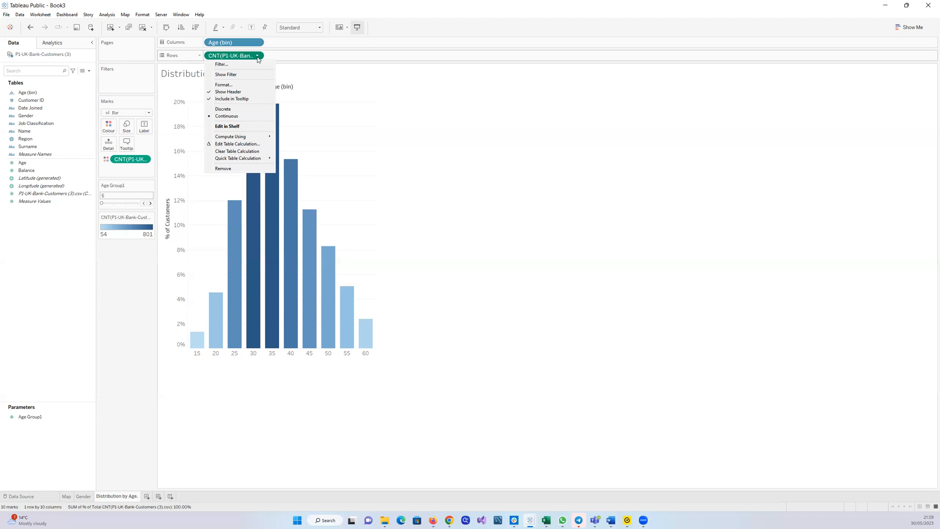
# Set the percentage axis to fixed major tick marks with a tick interval of 0.02
pyautogui.click(175, 222)
pyautogui.rightClick(178, 221)
pyautogui.click(200, 225)
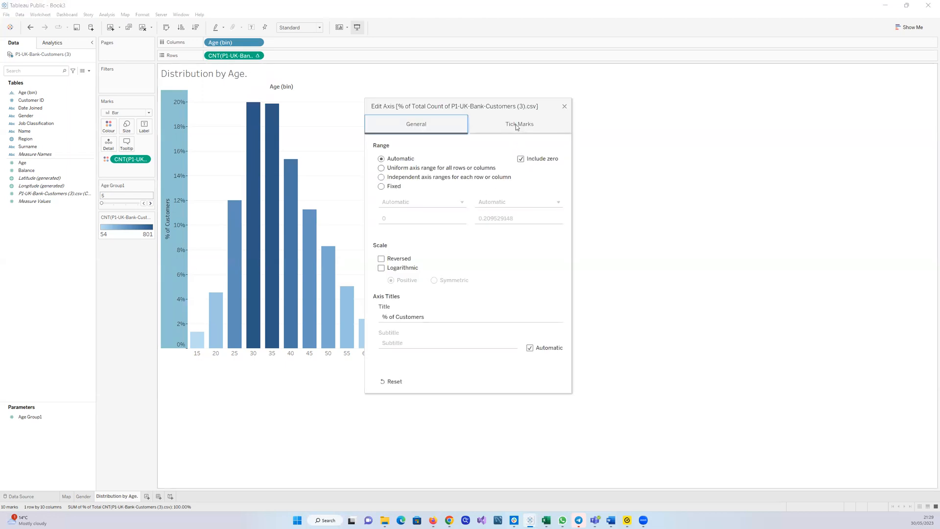
pyautogui.click(516, 127)
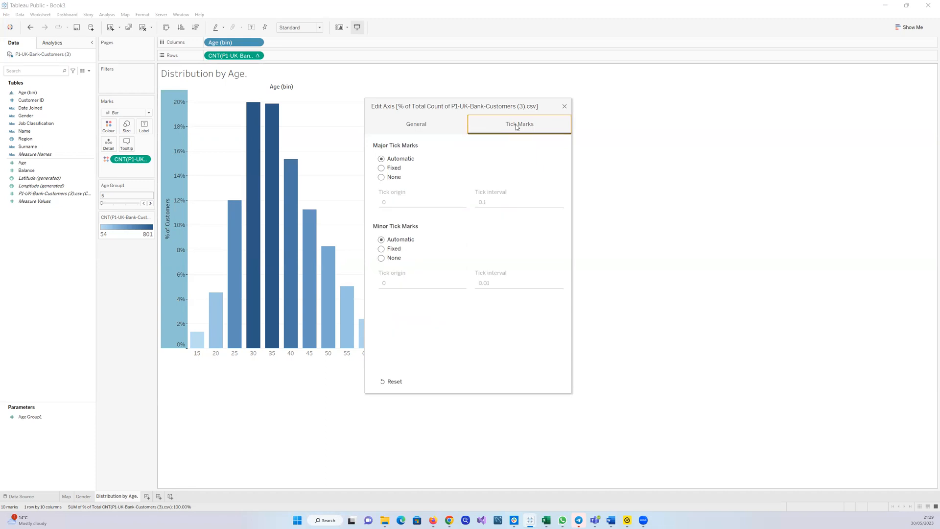
pyautogui.click(381, 168)
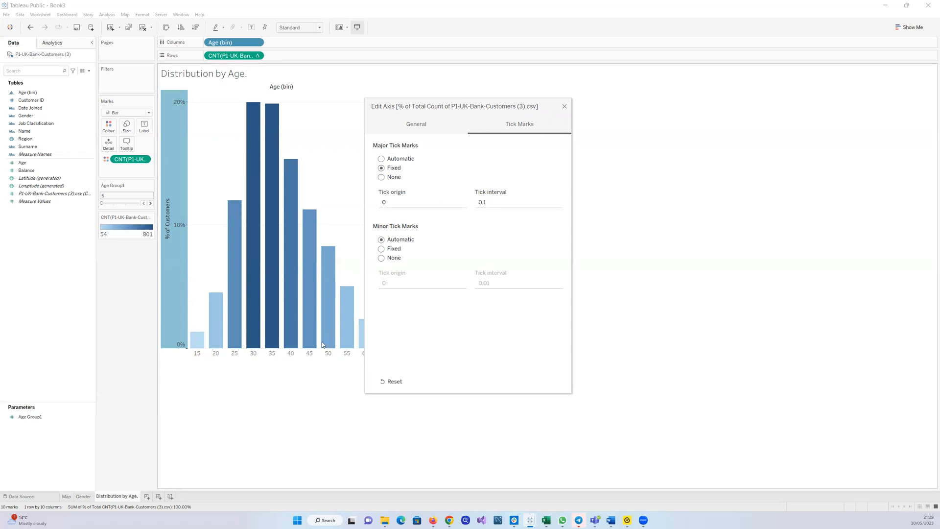
pyautogui.click(488, 202)
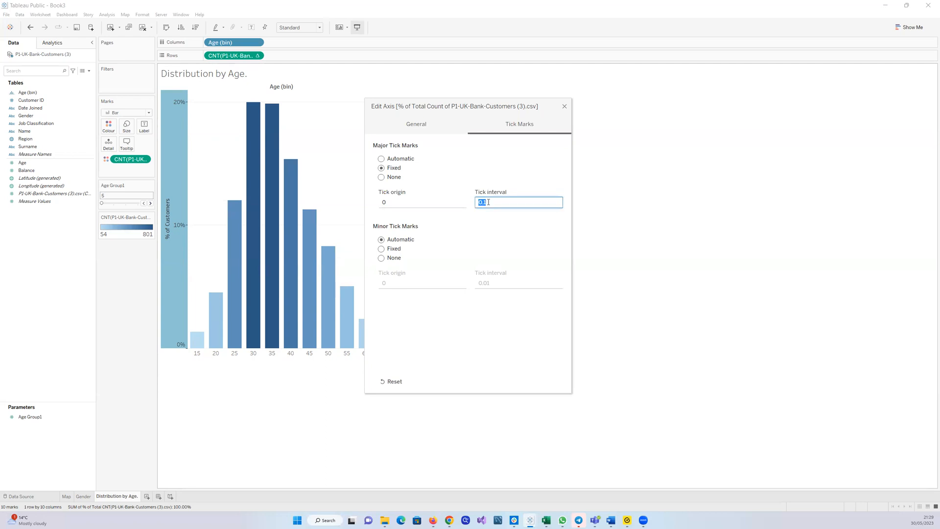
pyautogui.write('0')
pyautogui.write('02')
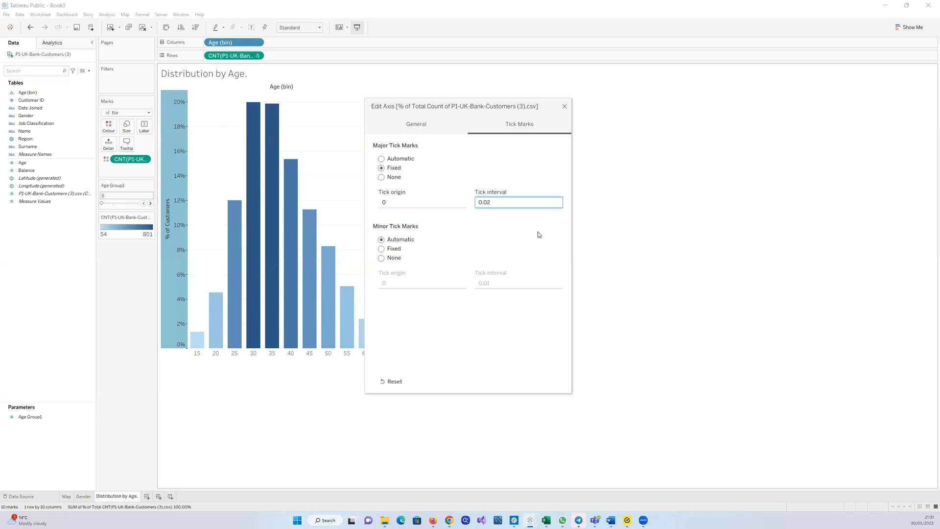
# Close the axis editor and add a new blank worksheet
pyautogui.click(564, 107)
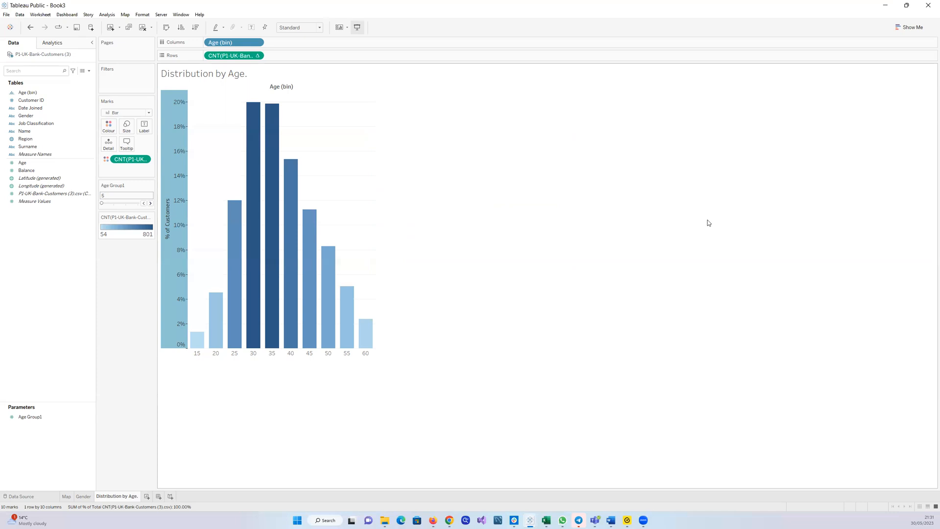
pyautogui.click(147, 496)
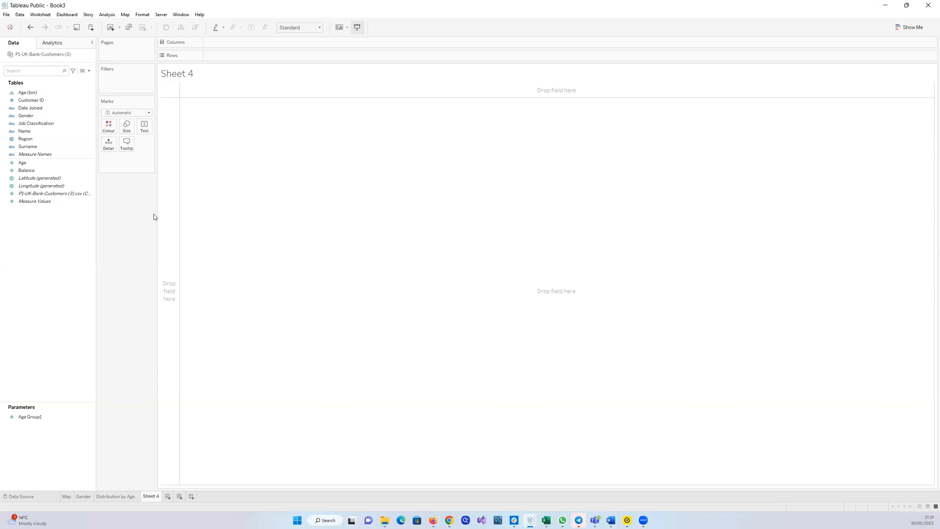
# Hide the column field label on the Distribution by Age chart
pyautogui.click(117, 496)
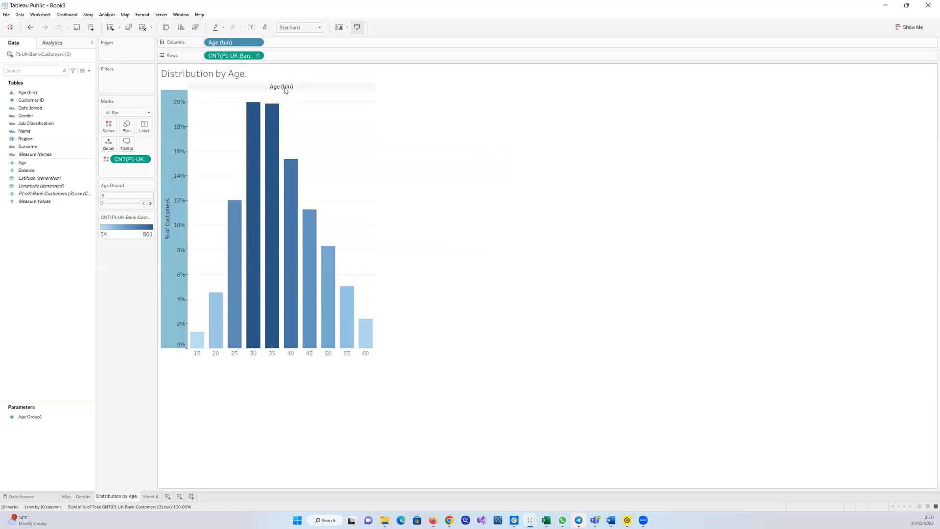
pyautogui.rightClick(286, 87)
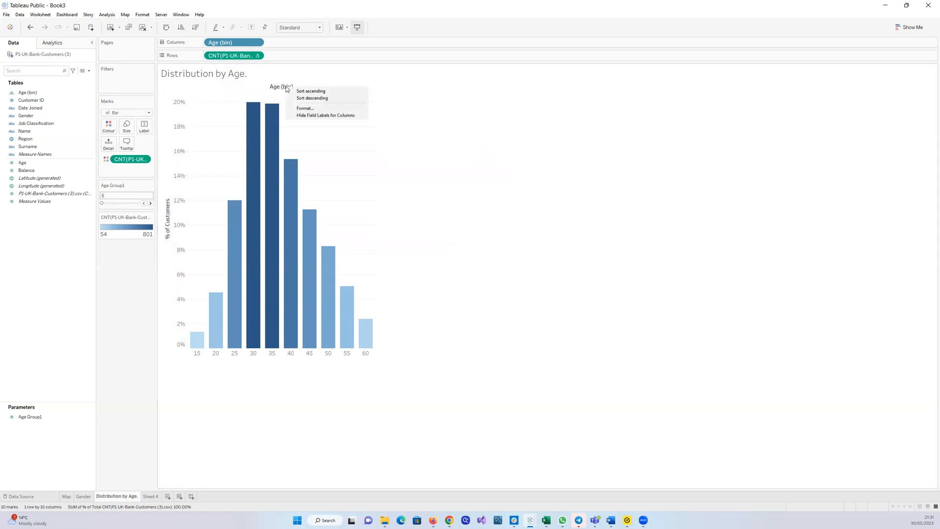
pyautogui.click(307, 115)
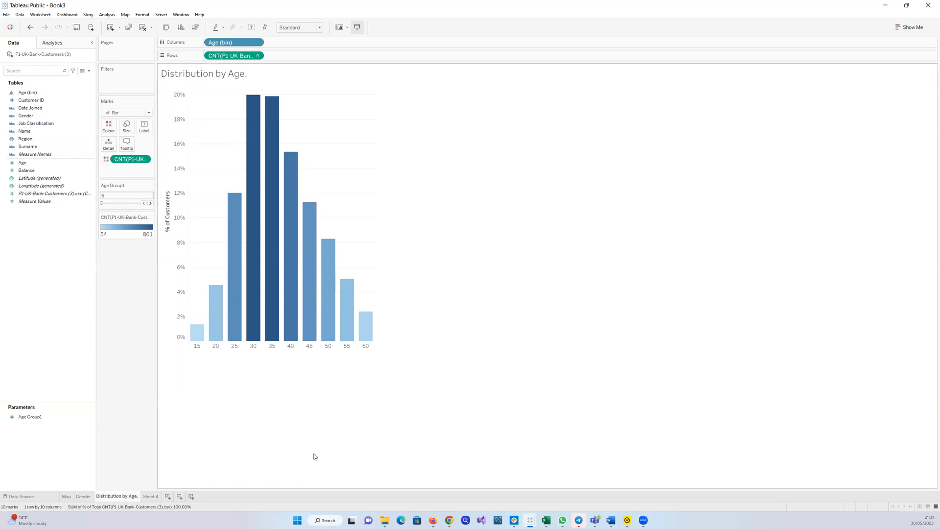
# Hide the Age (bin) column field label on Distribution by Age once more, then return to Sheet 4
pyautogui.click(152, 496)
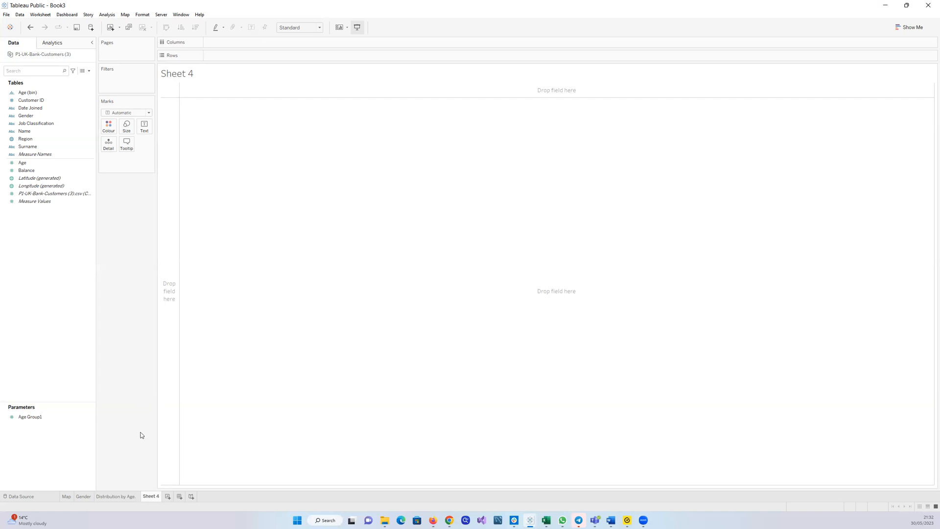
pyautogui.click(118, 496)
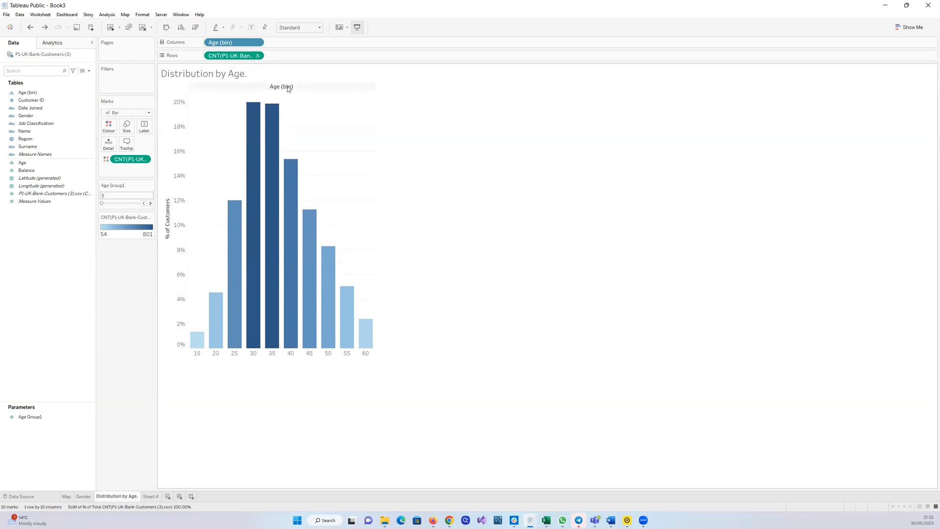
pyautogui.rightClick(288, 88)
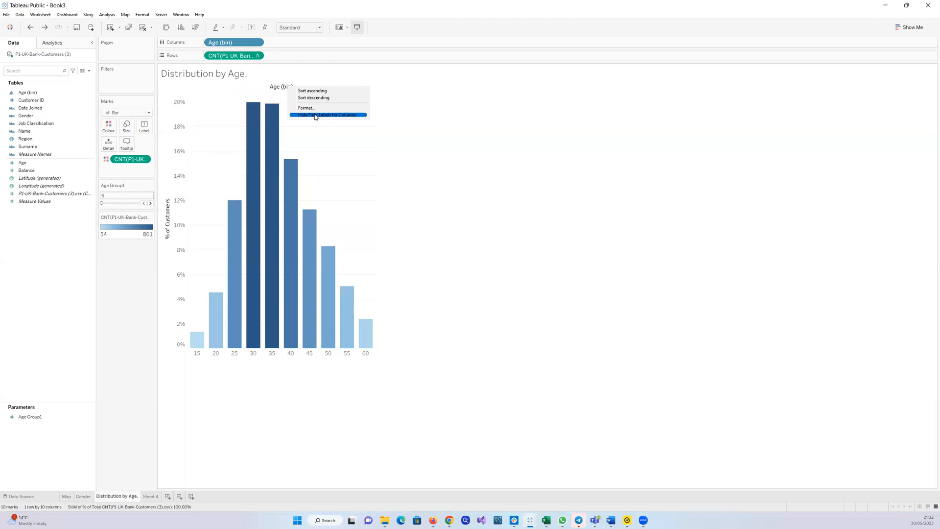
pyautogui.click(316, 116)
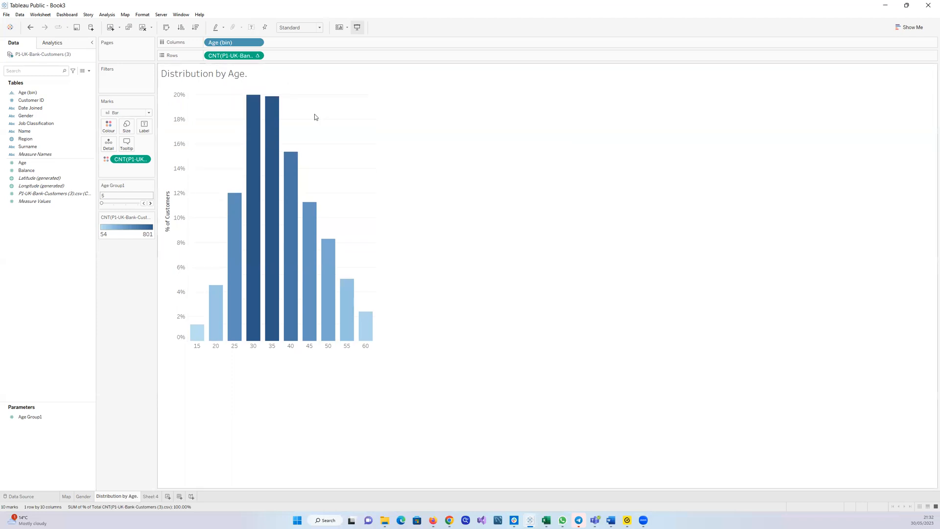
pyautogui.click(149, 496)
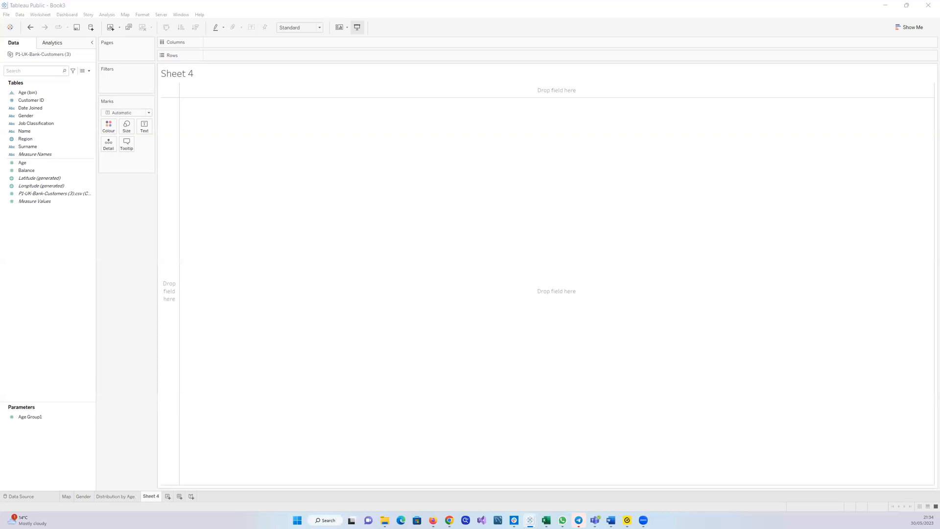
# Create bins from the Balance field, adjusting the bin size before confirming
pyautogui.click(84, 178)
pyautogui.rightClick(91, 172)
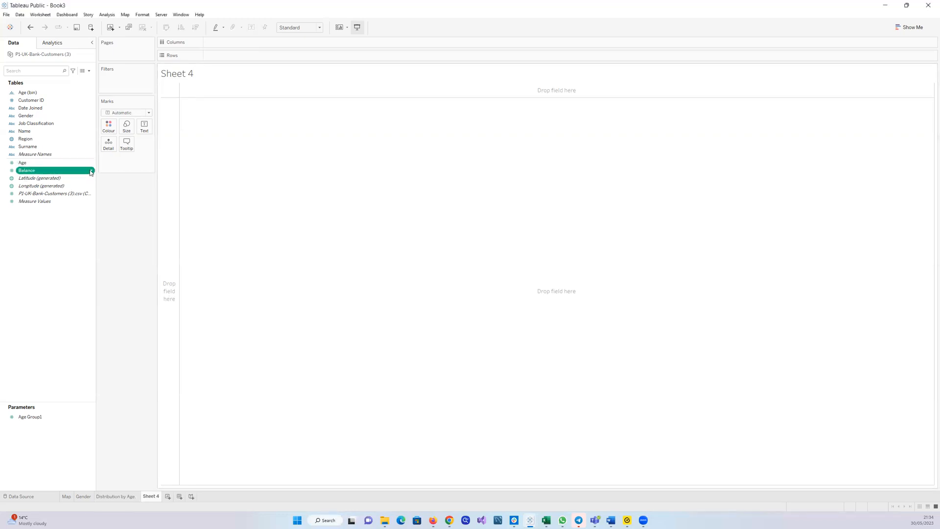
pyautogui.moveTo(130, 213)
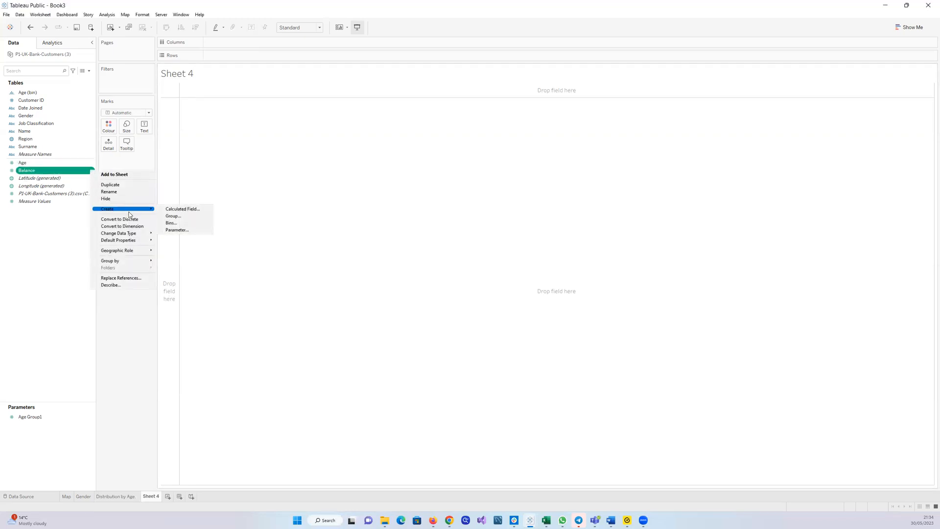
pyautogui.click(168, 223)
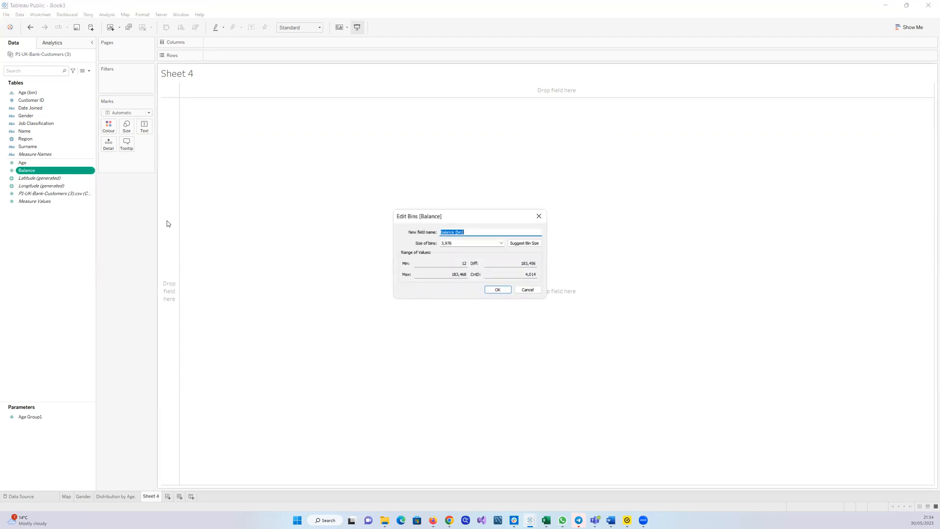
pyautogui.click(489, 244)
pyautogui.press('BackSpace')
pyautogui.press('BackSpace')
pyautogui.press('BackSpace')
pyautogui.click(504, 291)
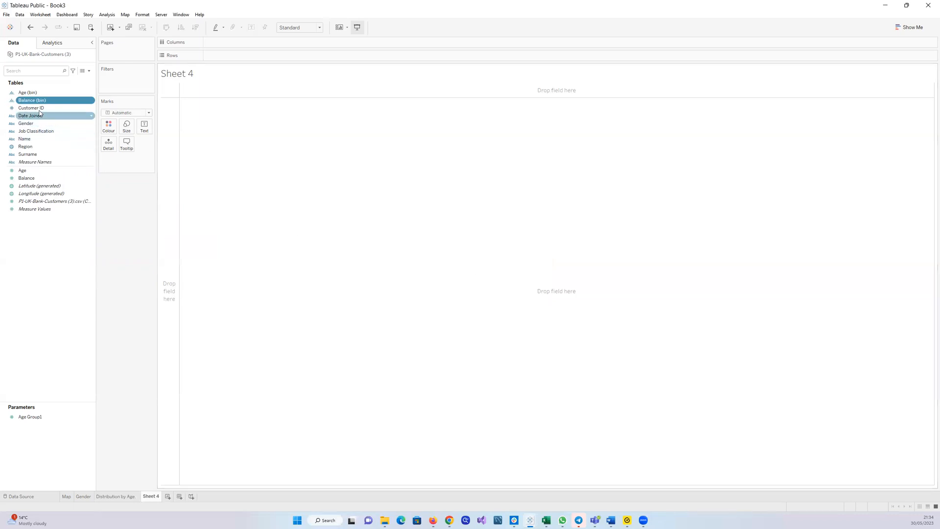
# Plot the customer count by Balance (bin) as bars and shrink the chart's height and width
pyautogui.moveTo(28, 101); pyautogui.dragTo(213, 42)
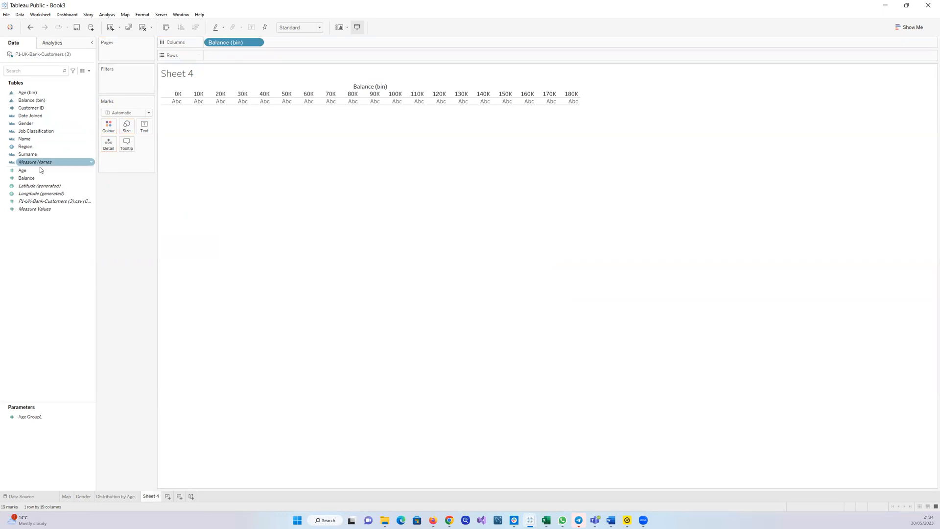
pyautogui.moveTo(39, 201); pyautogui.dragTo(229, 56)
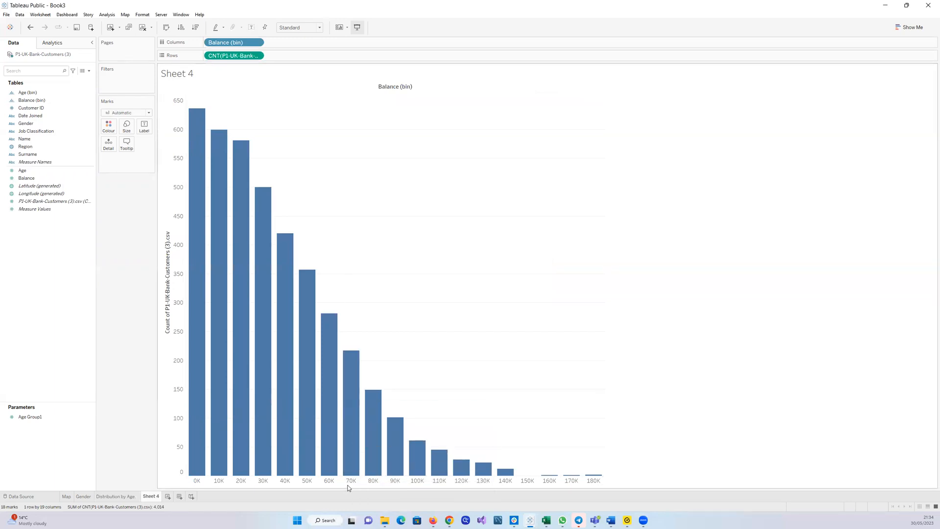
pyautogui.moveTo(346, 484); pyautogui.dragTo(347, 362)
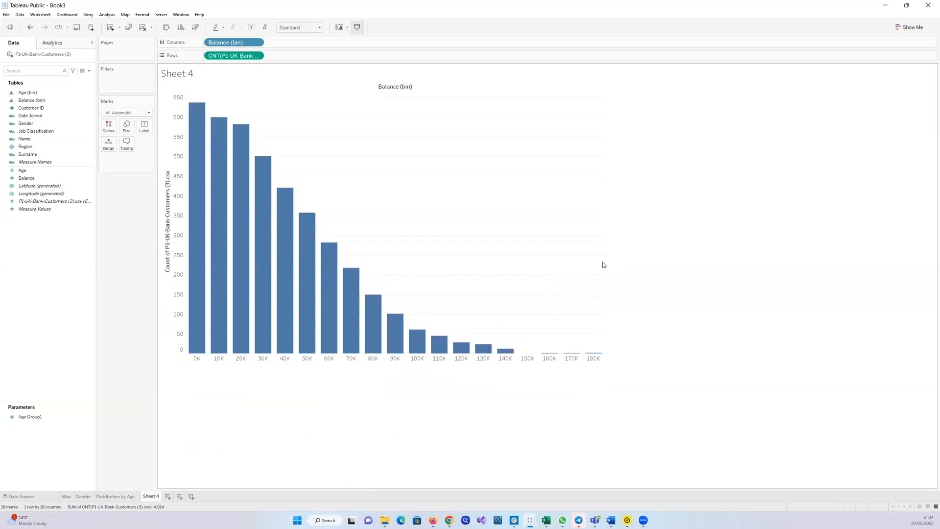
pyautogui.moveTo(604, 260); pyautogui.dragTo(545, 270)
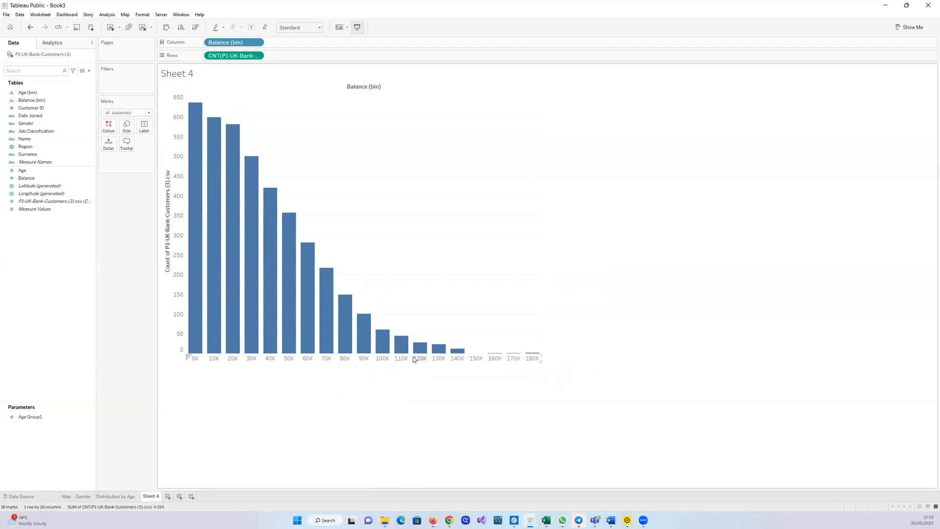
pyautogui.moveTo(413, 352)
pyautogui.moveTo(411, 352)
pyautogui.mouseDown()
pyautogui.moveTo(406, 310)
pyautogui.moveTo(410, 350)
pyautogui.mouseUp()
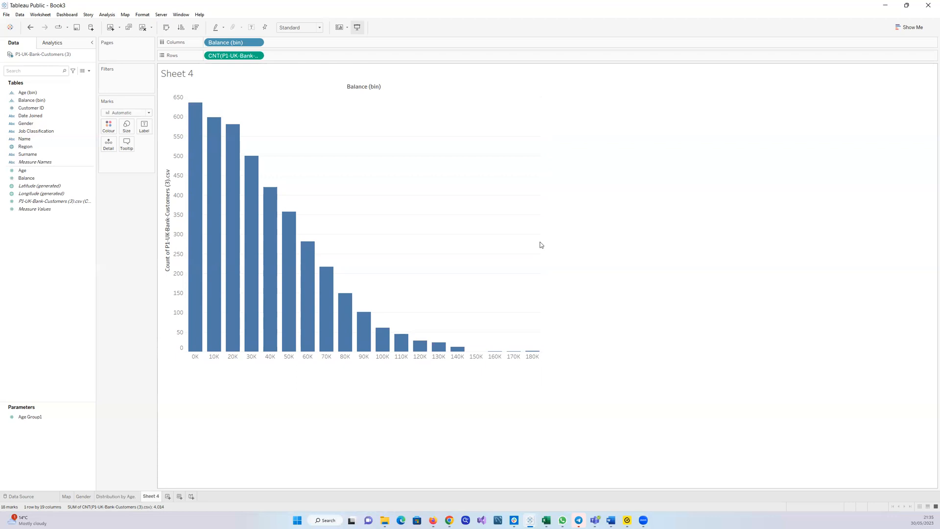
pyautogui.moveTo(540, 242); pyautogui.dragTo(516, 245)
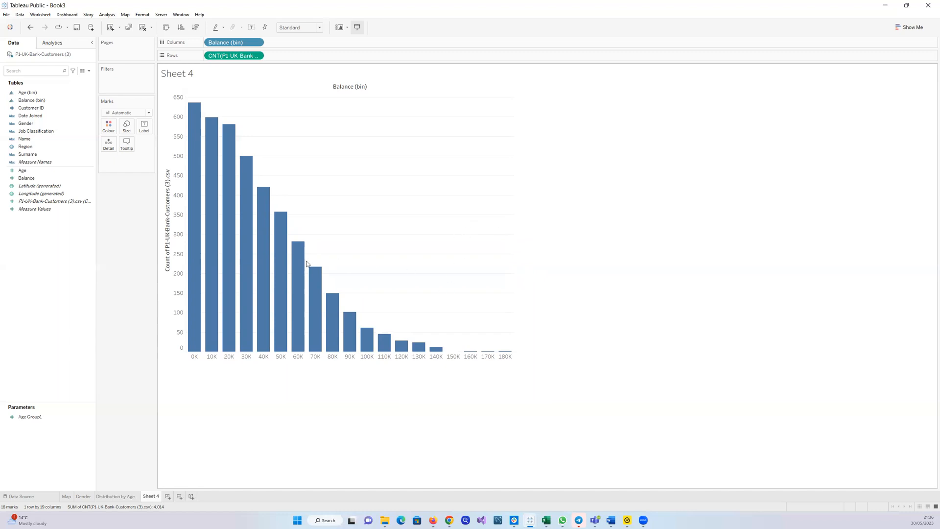
# Create a new parameter named Balance Group with the Integer data type
pyautogui.rightClick(16, 280)
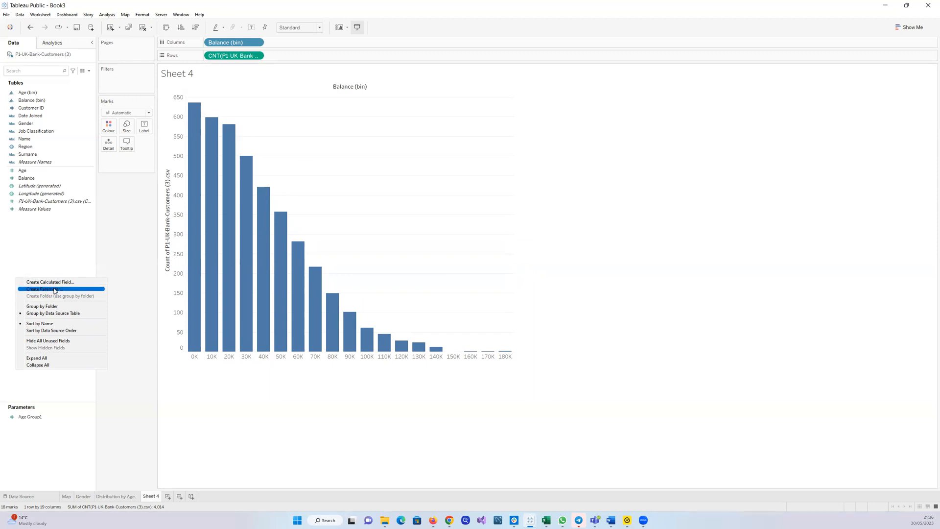
pyautogui.click(55, 290)
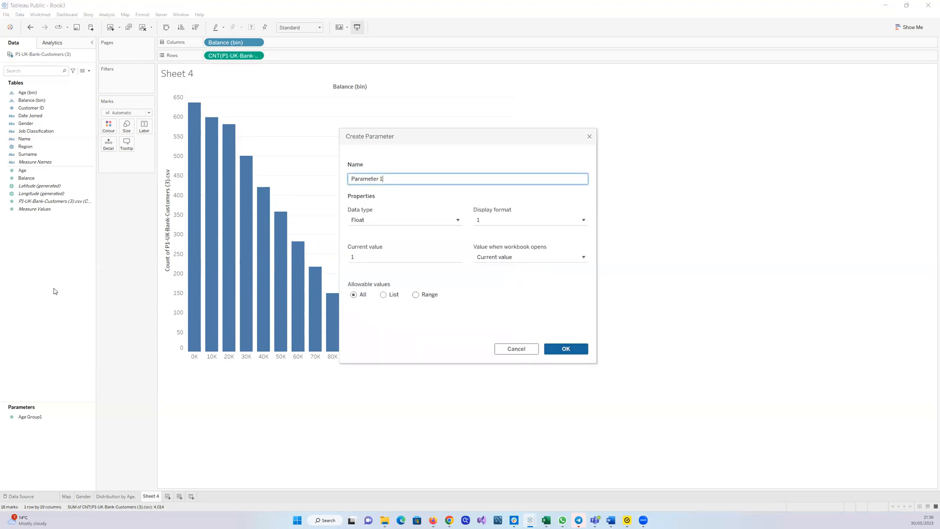
pyautogui.press('BackSpace')
pyautogui.press('BackSpace')
pyautogui.press('BackSpace')
pyautogui.press('BackSpace')
pyautogui.press('BackSpace')
pyautogui.press('BackSpace')
pyautogui.press('BackSpace')
pyautogui.press('BackSpace')
pyautogui.press('BackSpace')
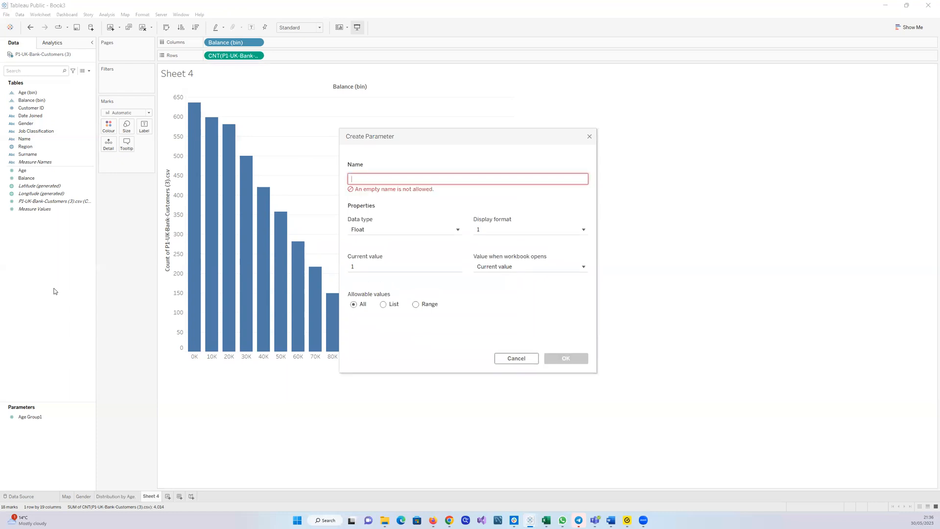
pyautogui.write('Balance Group')
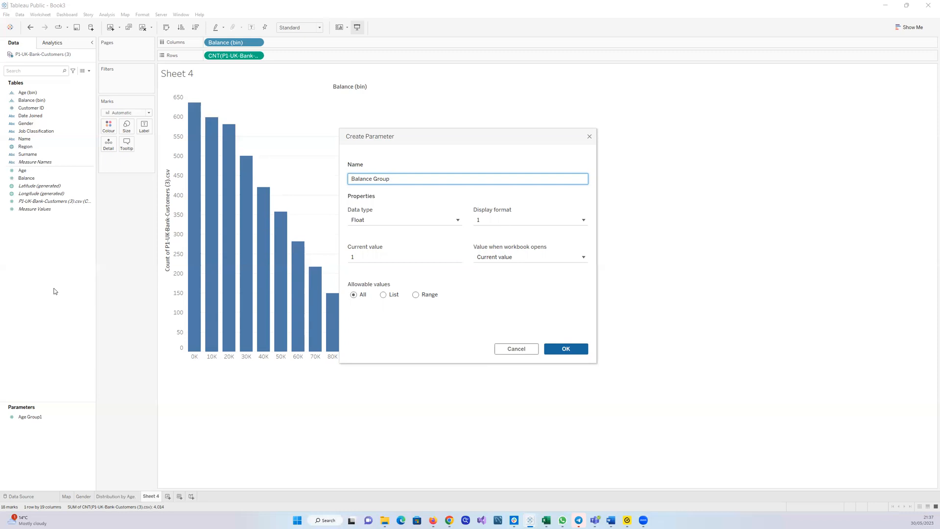
pyautogui.click(456, 221)
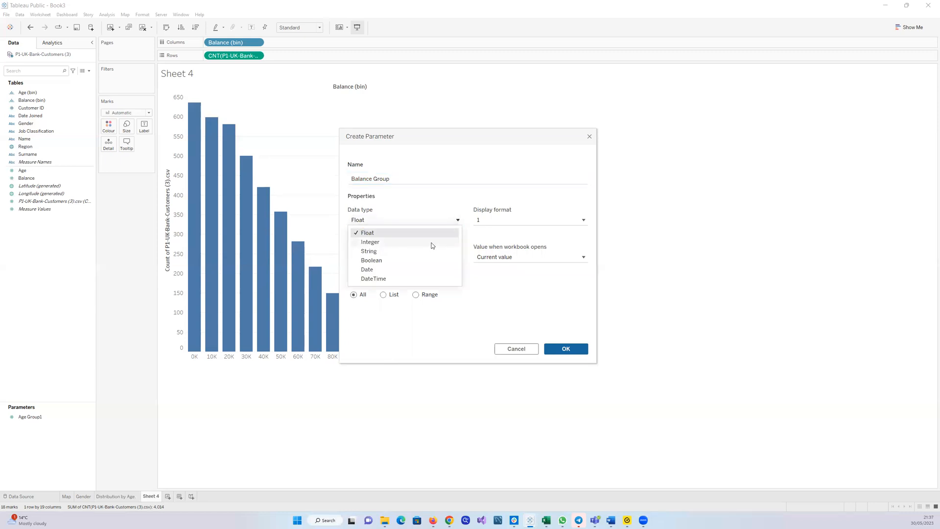
pyautogui.click(432, 243)
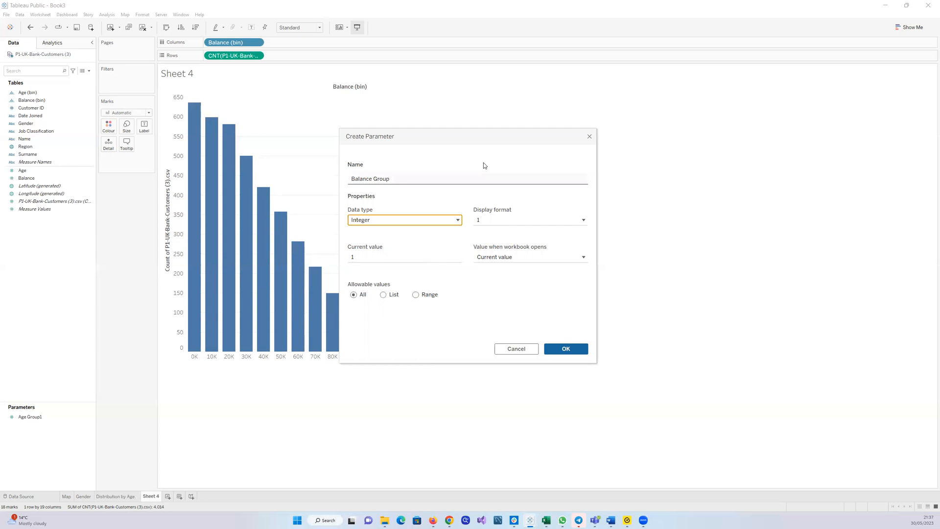
# Restrict the Balance Group parameter to a range of values with a minimum of 2000
pyautogui.moveTo(474, 137); pyautogui.dragTo(605, 107)
pyautogui.click(546, 265)
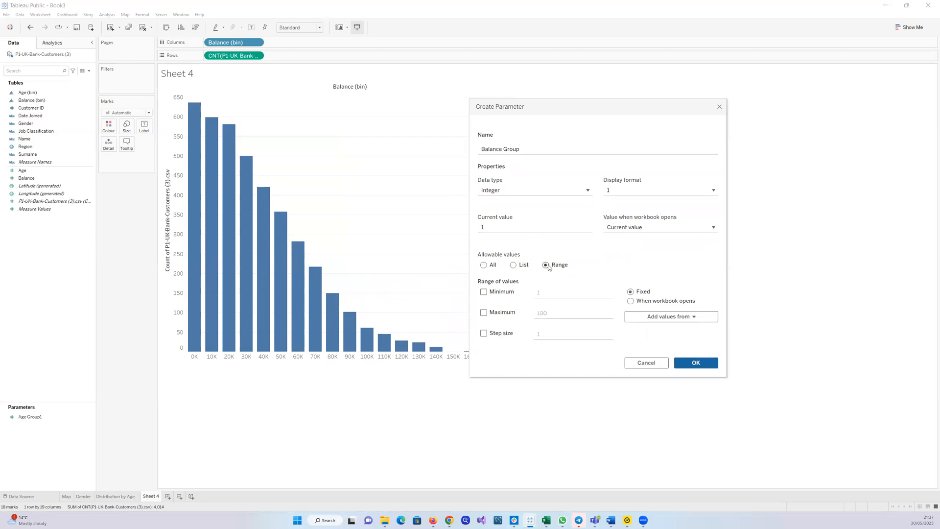
pyautogui.click(514, 266)
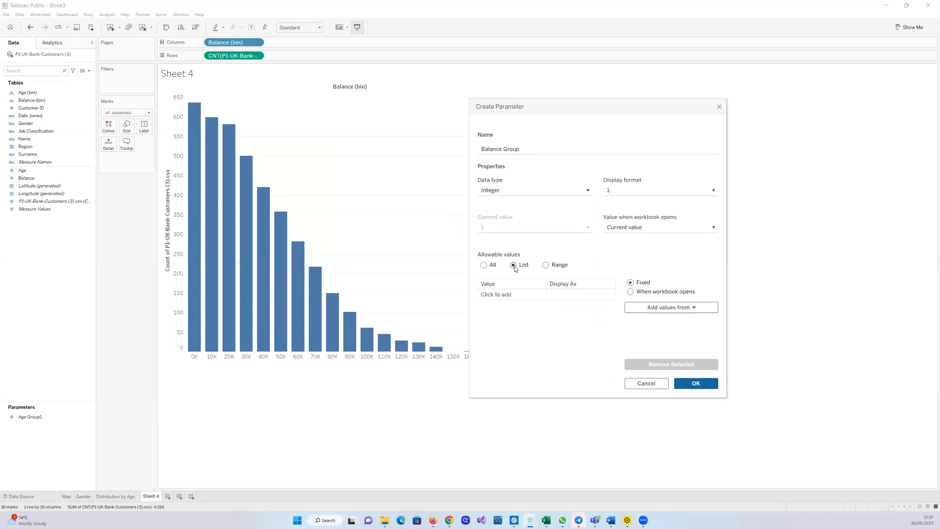
pyautogui.click(546, 265)
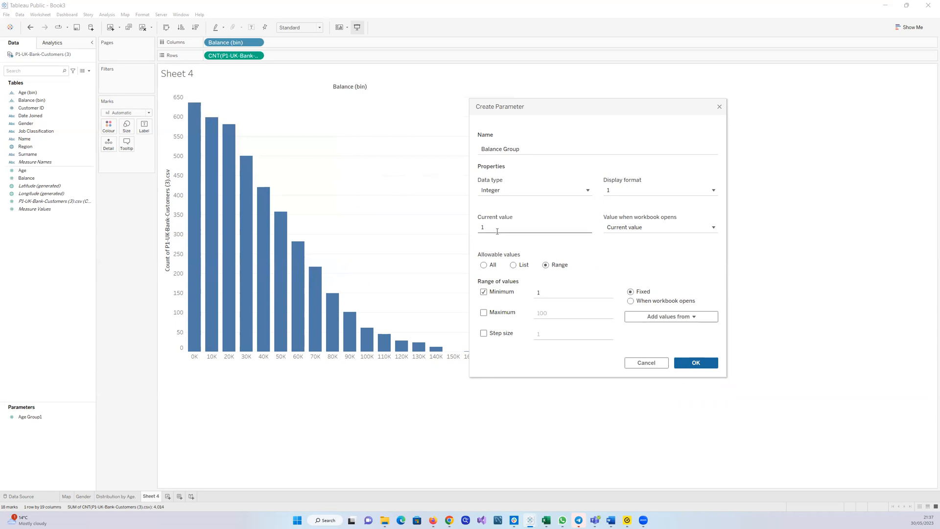
pyautogui.click(549, 295)
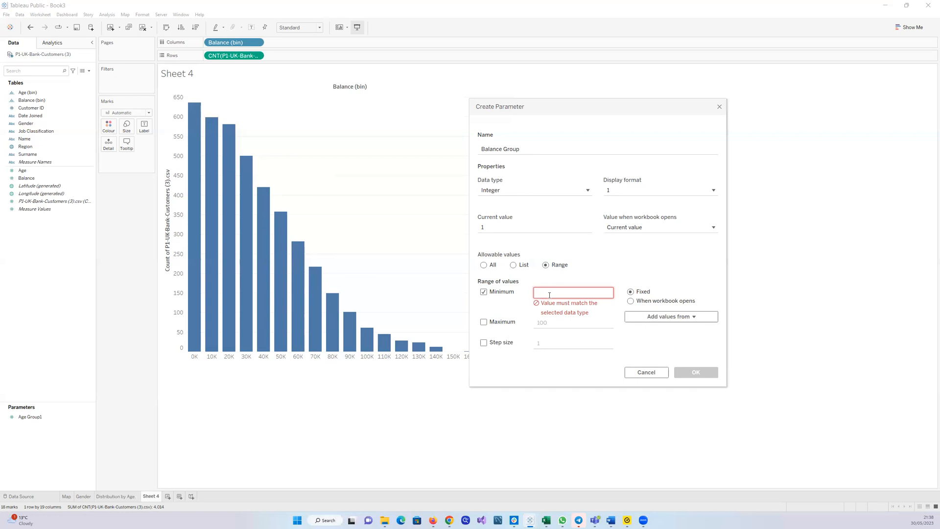
pyautogui.write('2000')
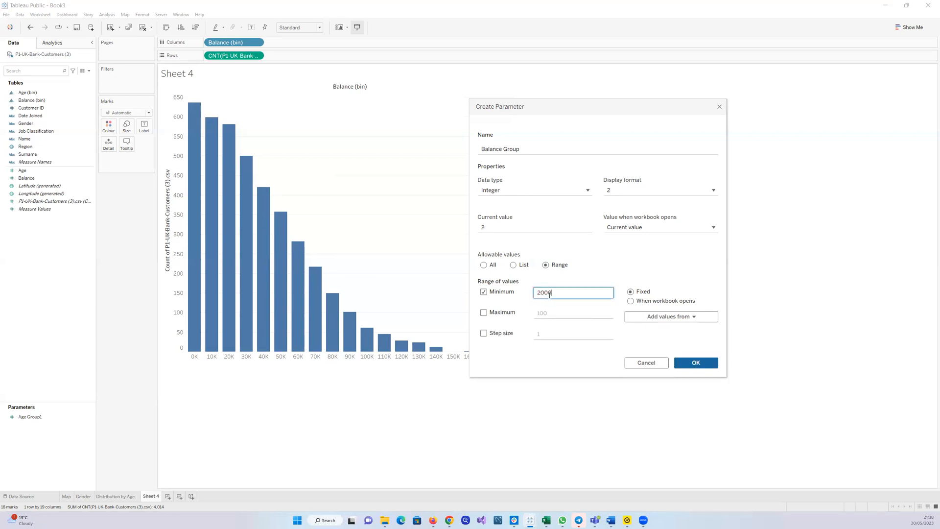
pyautogui.click(546, 315)
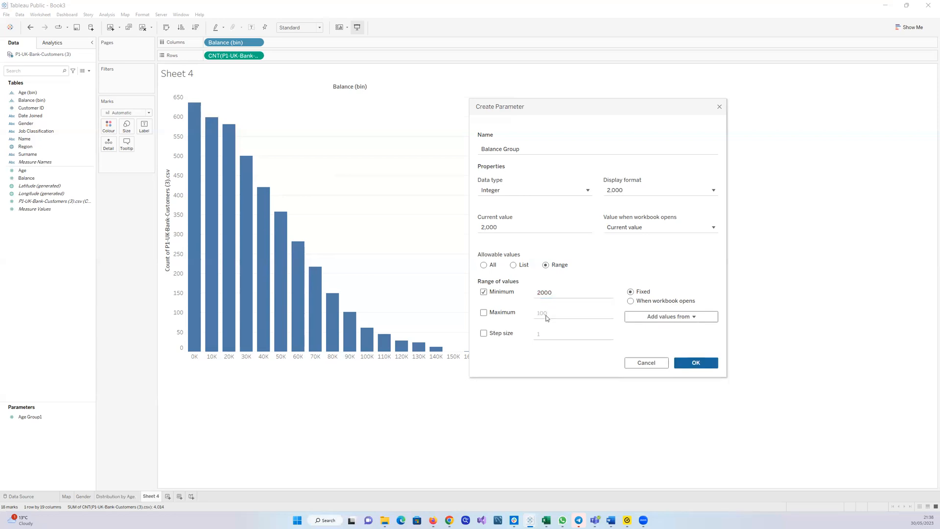
# Give the Balance Group parameter a maximum of 200000 and a step size of 10000, then confirm it
pyautogui.moveTo(515, 107); pyautogui.dragTo(639, 88)
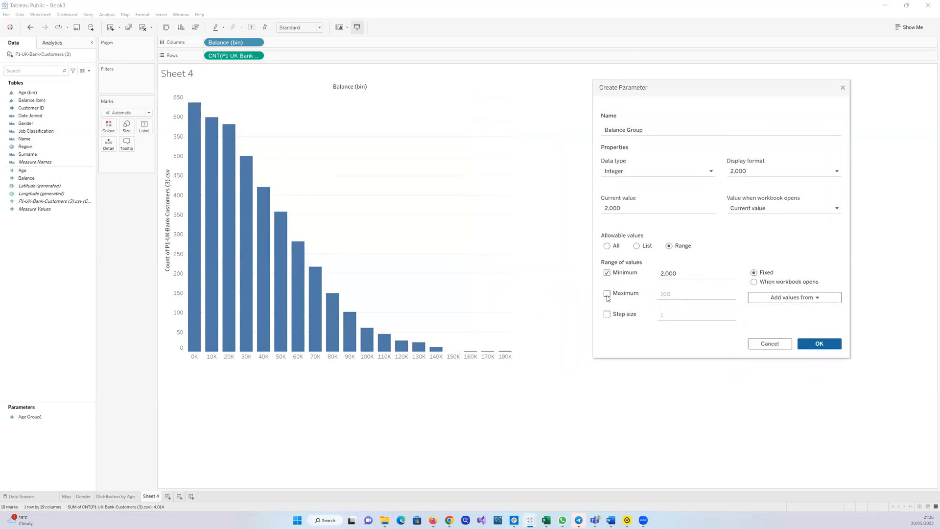
pyautogui.click(606, 294)
pyautogui.click(684, 294)
pyautogui.press('BackSpace')
pyautogui.press('BackSpace')
pyautogui.press('BackSpace')
pyautogui.press('BackSpace')
pyautogui.press('BackSpace')
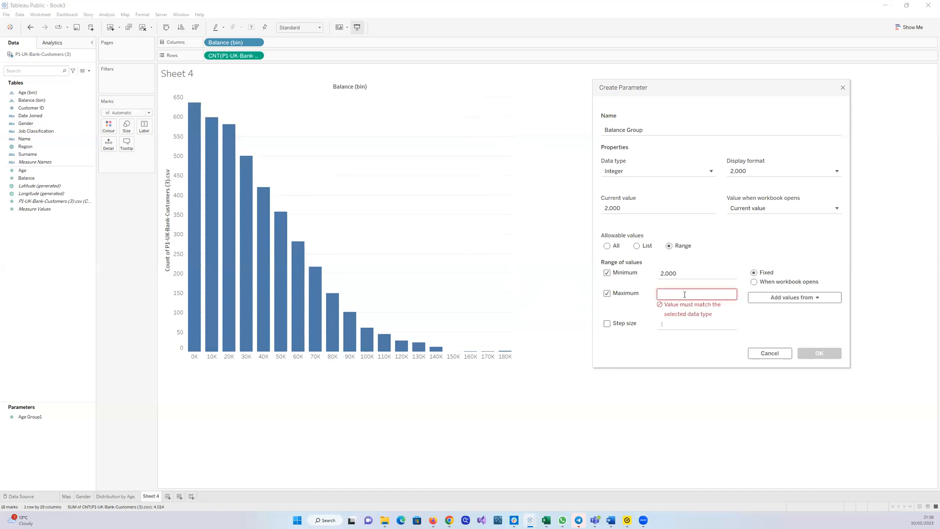
pyautogui.write('200000')
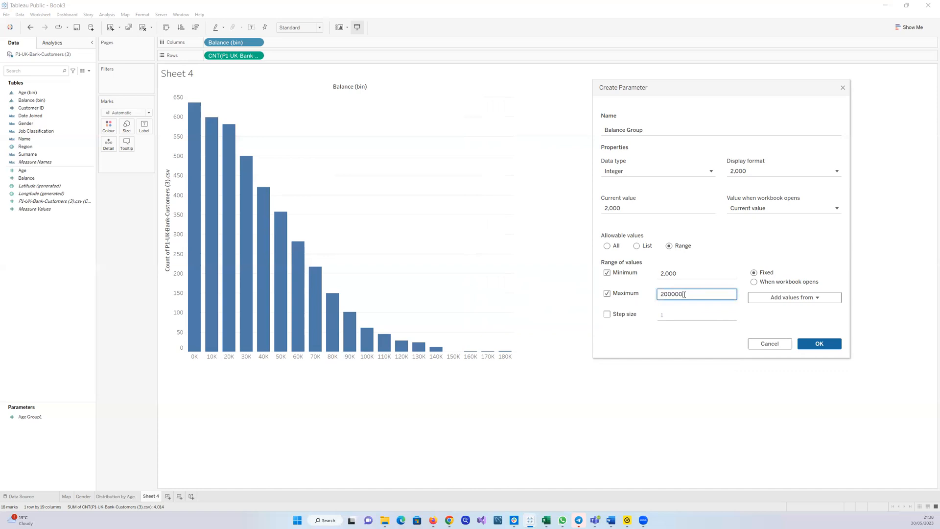
pyautogui.click(609, 315)
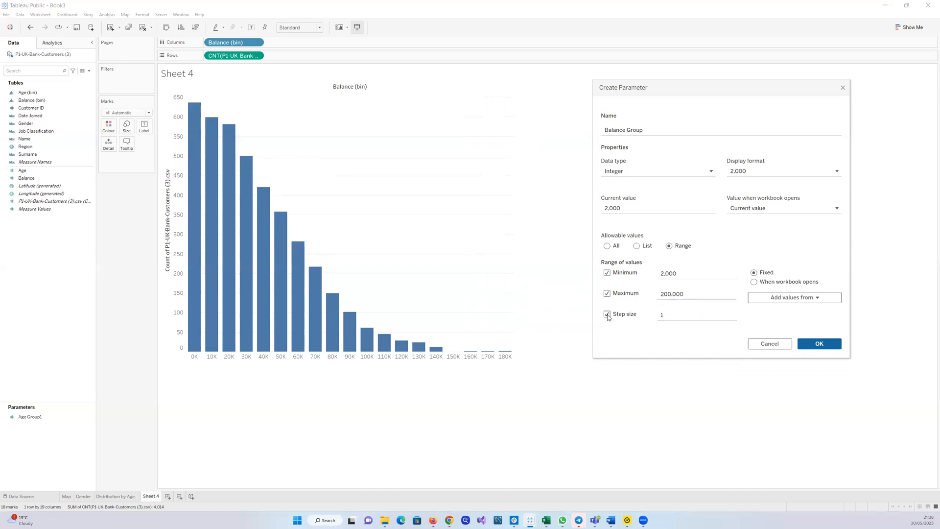
pyautogui.click(668, 316)
pyautogui.write('0000')
pyautogui.click(819, 345)
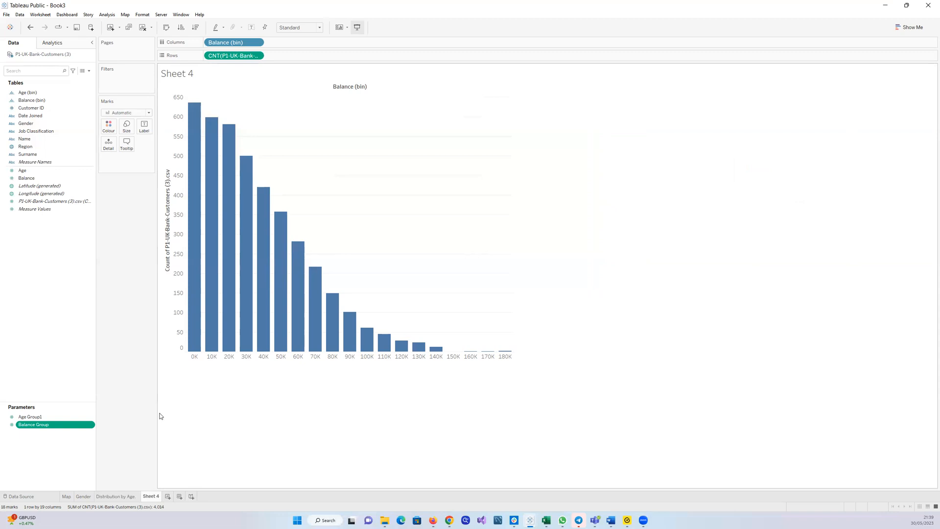
# Show the Balance Group parameter control on the sheet and step through its values
pyautogui.click(91, 426)
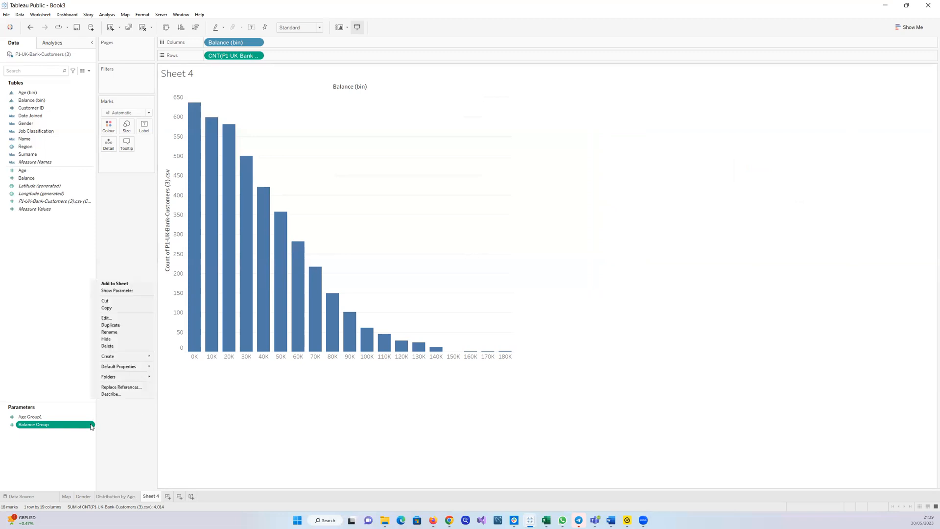
pyautogui.click(126, 292)
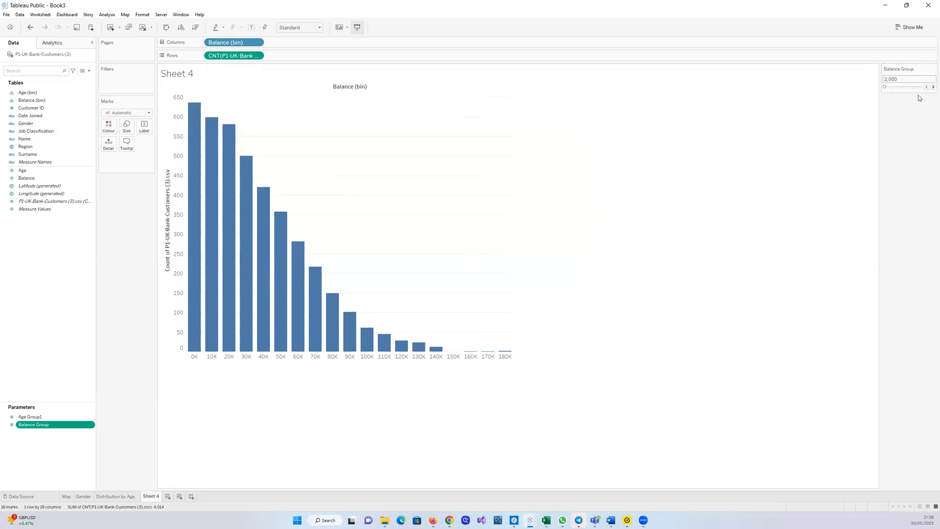
pyautogui.click(930, 88)
pyautogui.click(933, 88)
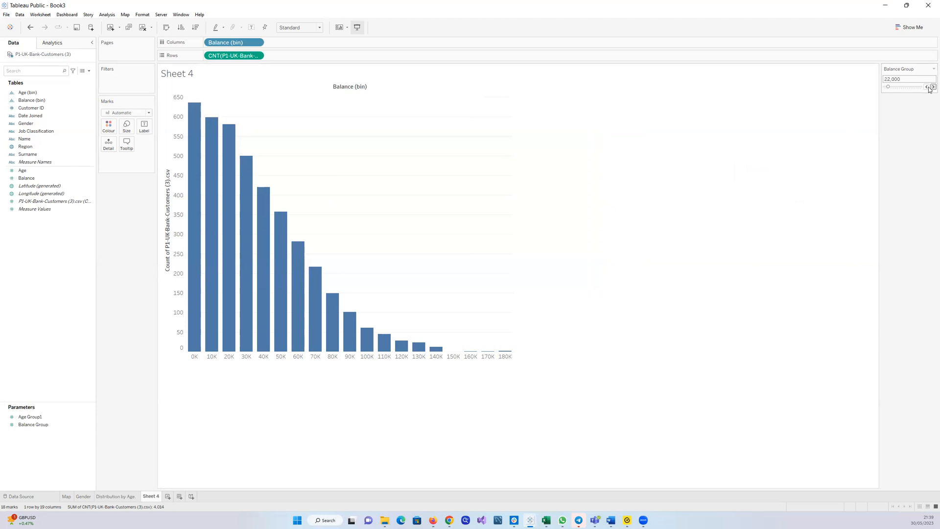
pyautogui.click(932, 87)
pyautogui.click(933, 87)
pyautogui.click(932, 87)
pyautogui.click(930, 87)
pyautogui.click(930, 88)
pyautogui.click(930, 88)
pyautogui.click(930, 87)
pyautogui.click(930, 88)
pyautogui.click(930, 87)
pyautogui.click(930, 88)
pyautogui.click(930, 87)
pyautogui.click(926, 87)
pyautogui.click(925, 87)
pyautogui.click(926, 87)
pyautogui.click(925, 87)
pyautogui.click(926, 87)
# Edit the Balance bins so their bin size comes from the Balance Group parameter
pyautogui.click(48, 181)
pyautogui.click(91, 100)
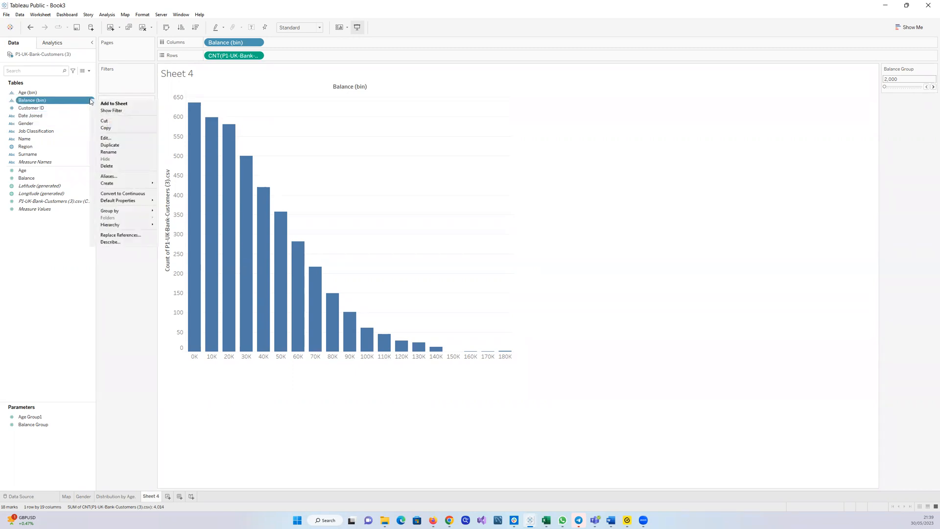
pyautogui.click(104, 138)
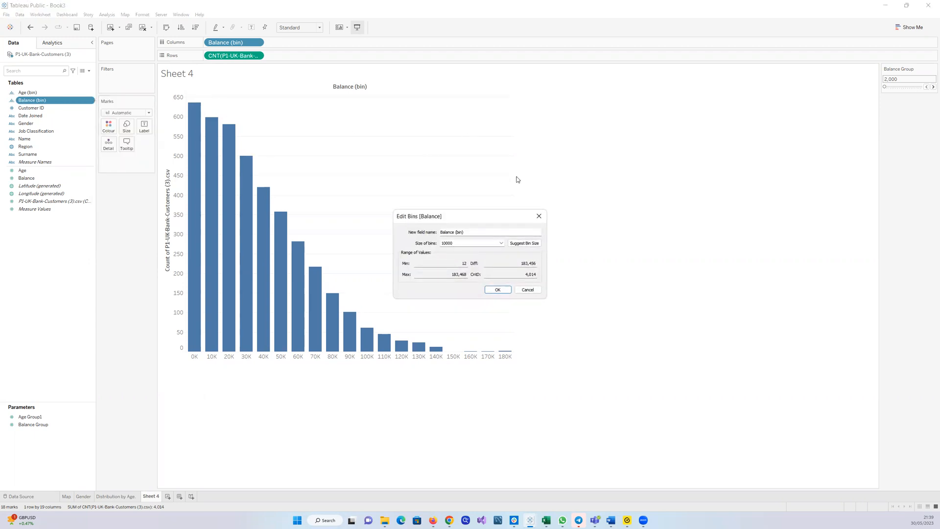
pyautogui.click(501, 243)
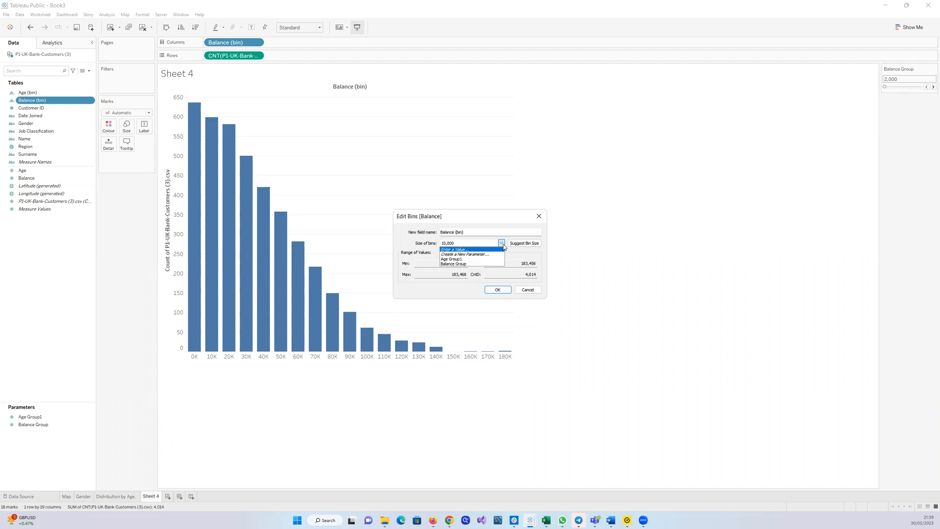
pyautogui.click(477, 264)
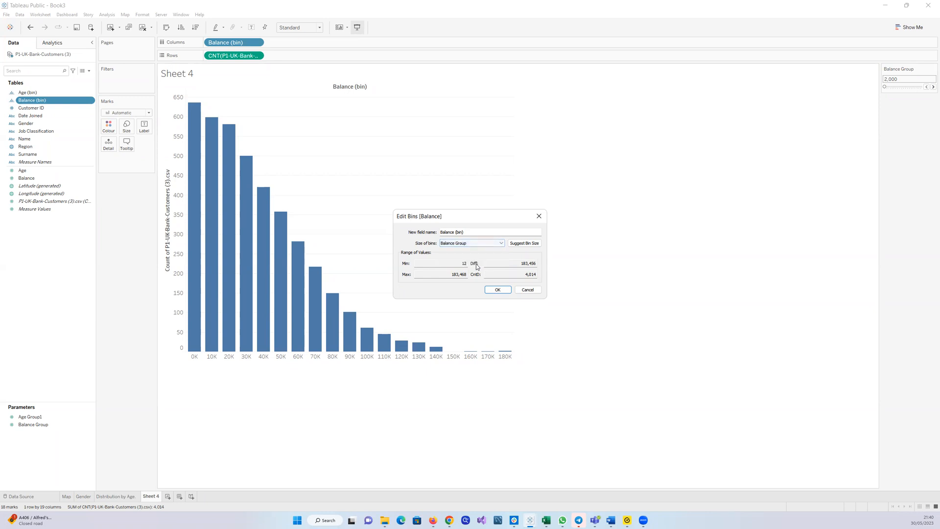
pyautogui.click(495, 290)
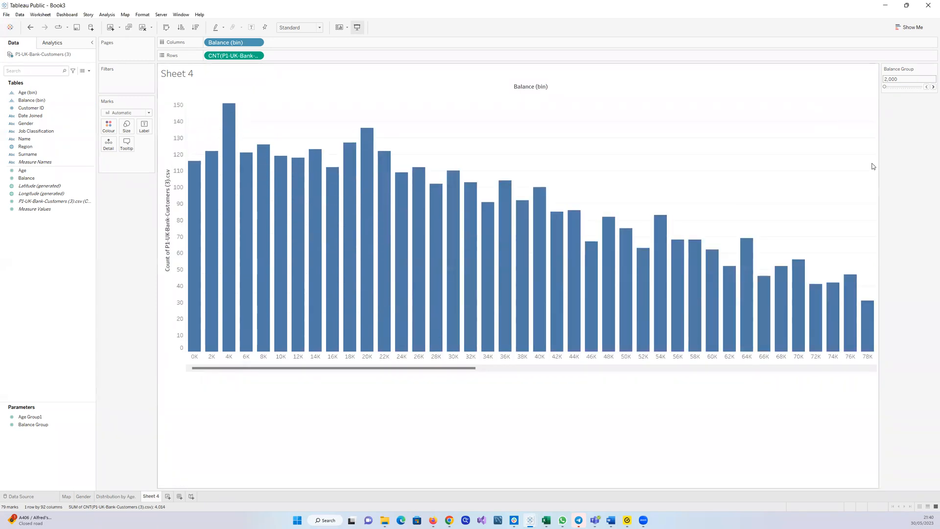
# Step the Balance Group control through its values to test the bins, settling on 12,000
pyautogui.click(932, 86)
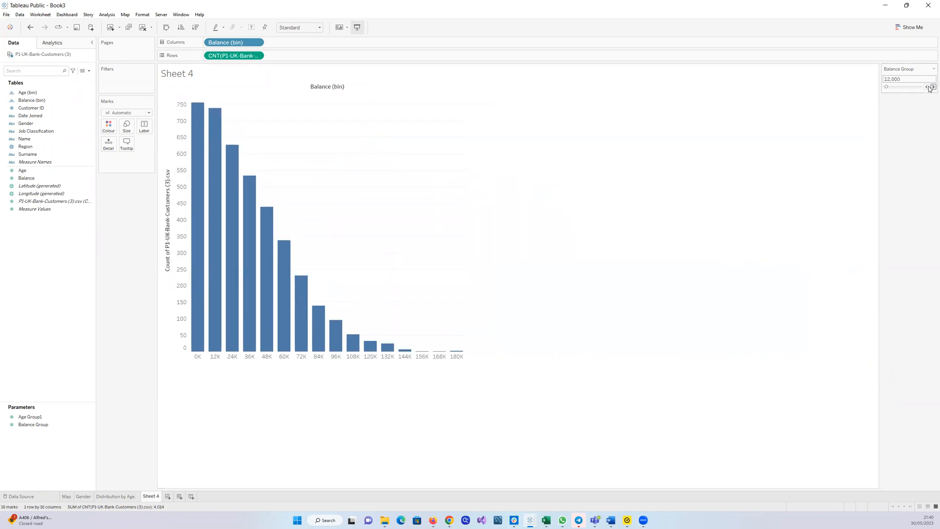
pyautogui.click(930, 87)
pyautogui.click(930, 87)
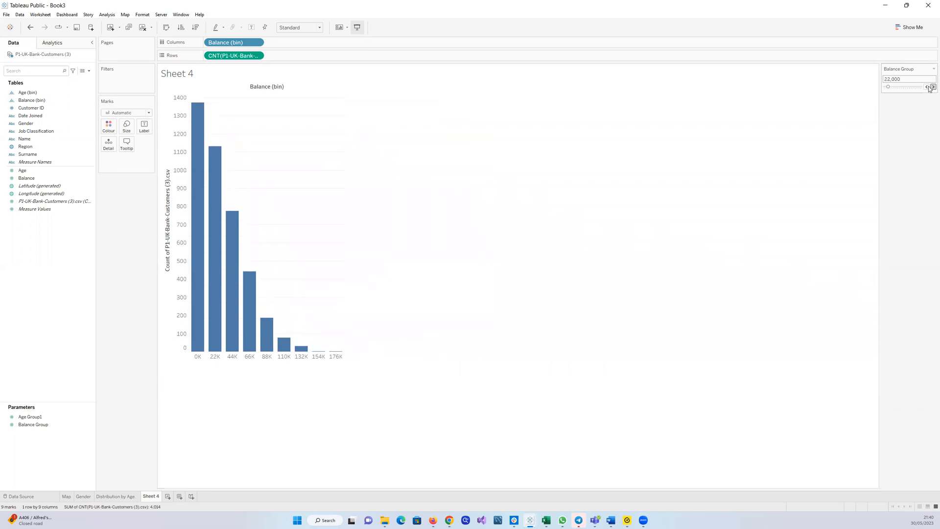
pyautogui.click(930, 87)
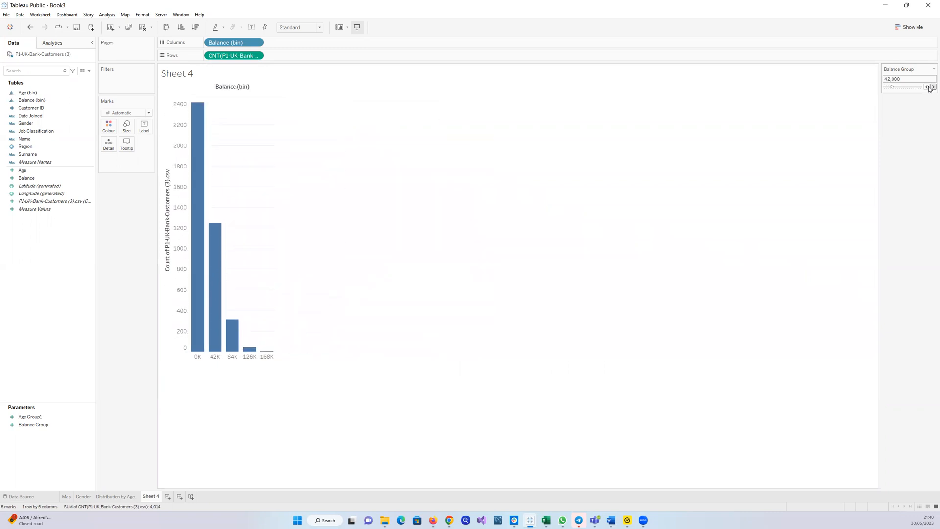
pyautogui.click(930, 88)
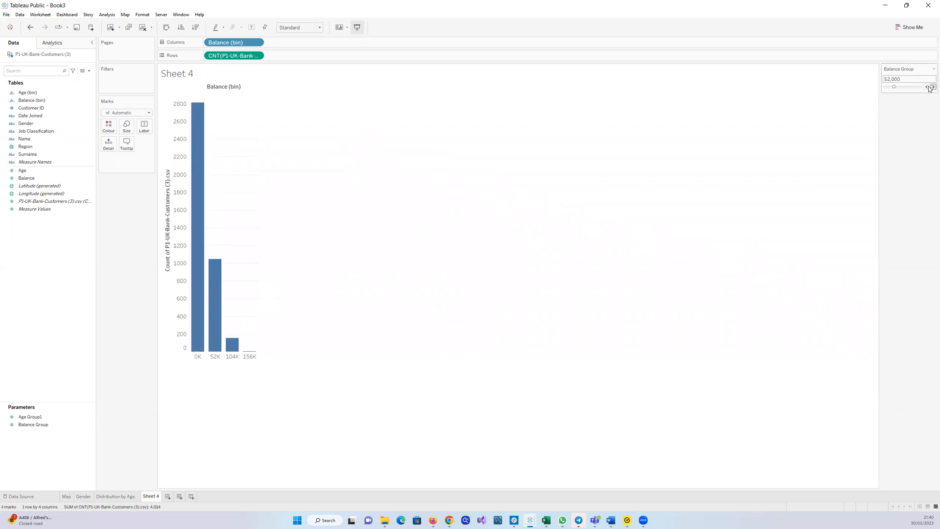
pyautogui.click(929, 87)
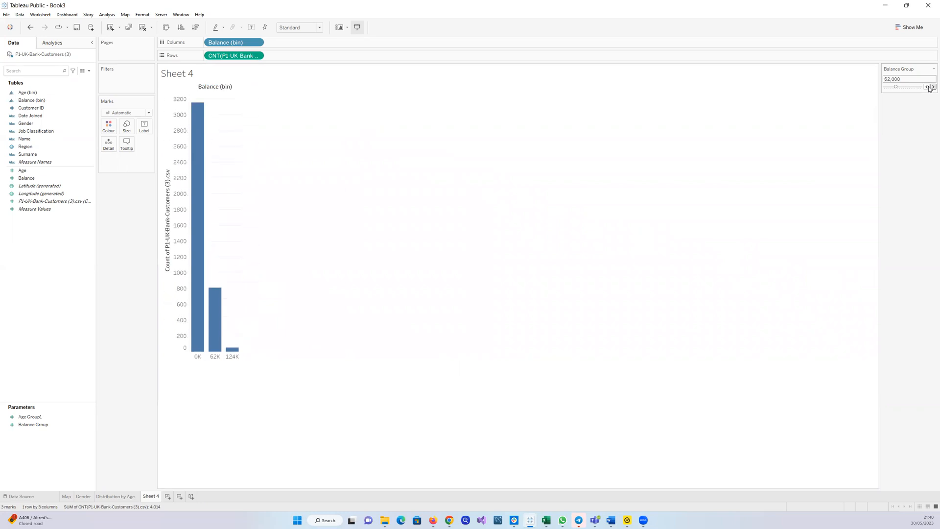
pyautogui.click(930, 88)
pyautogui.click(930, 87)
pyautogui.click(925, 87)
pyautogui.click(925, 87)
pyautogui.click(925, 87)
pyautogui.click(925, 88)
pyautogui.click(925, 87)
pyautogui.click(925, 87)
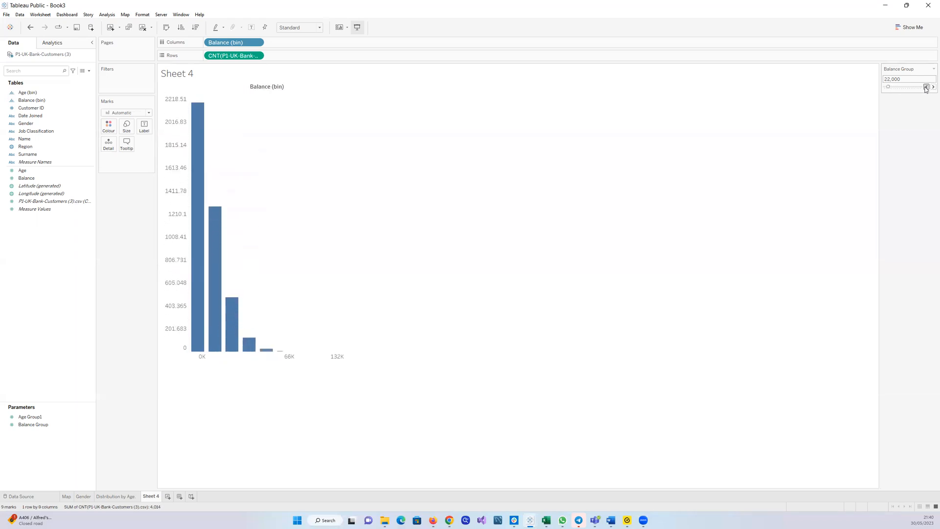
pyautogui.click(925, 87)
pyautogui.click(925, 87)
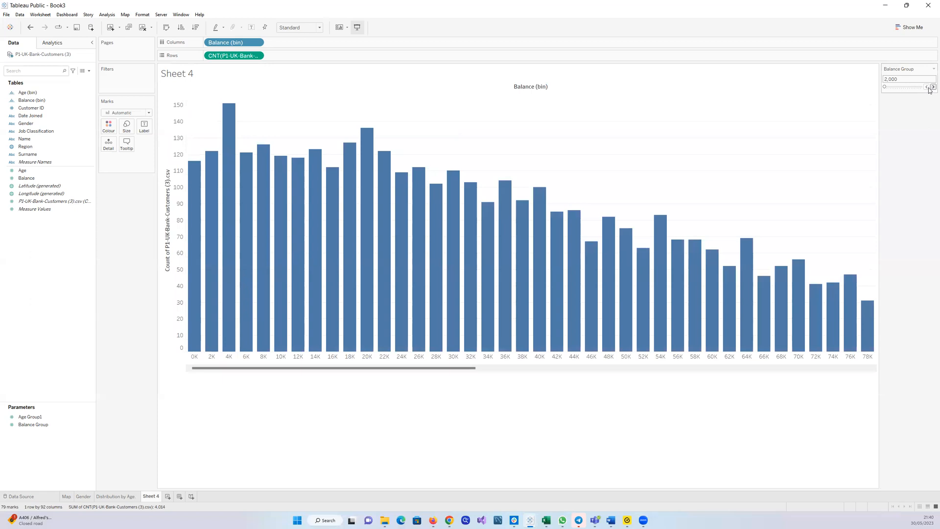
pyautogui.click(929, 88)
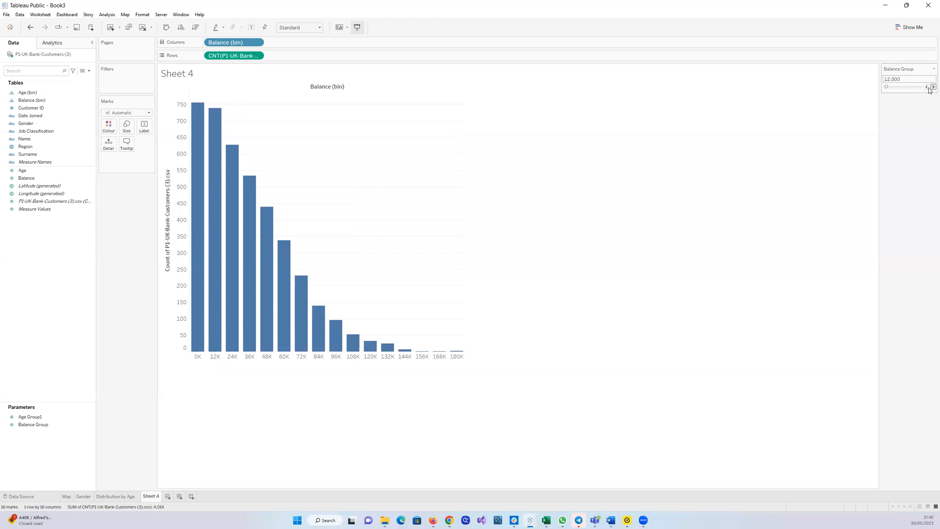
# Hide the column field labels and retitle the vertical axis as '% of Customers'
pyautogui.rightClick(345, 88)
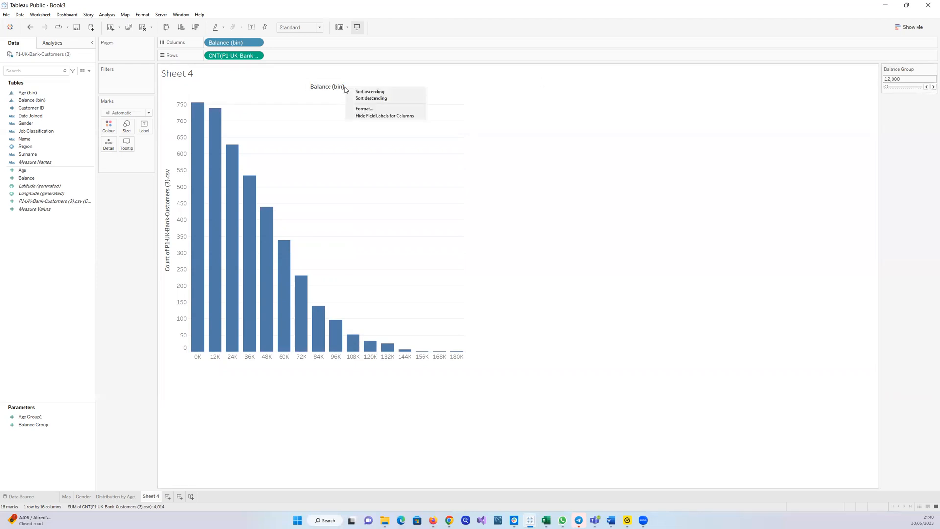
pyautogui.click(368, 117)
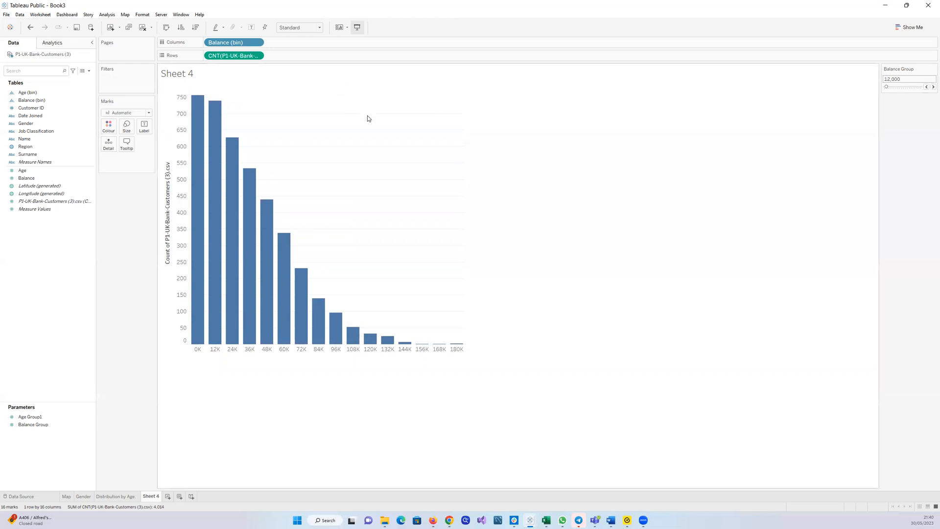
pyautogui.click(171, 186)
pyautogui.click(171, 187)
pyautogui.click(171, 187)
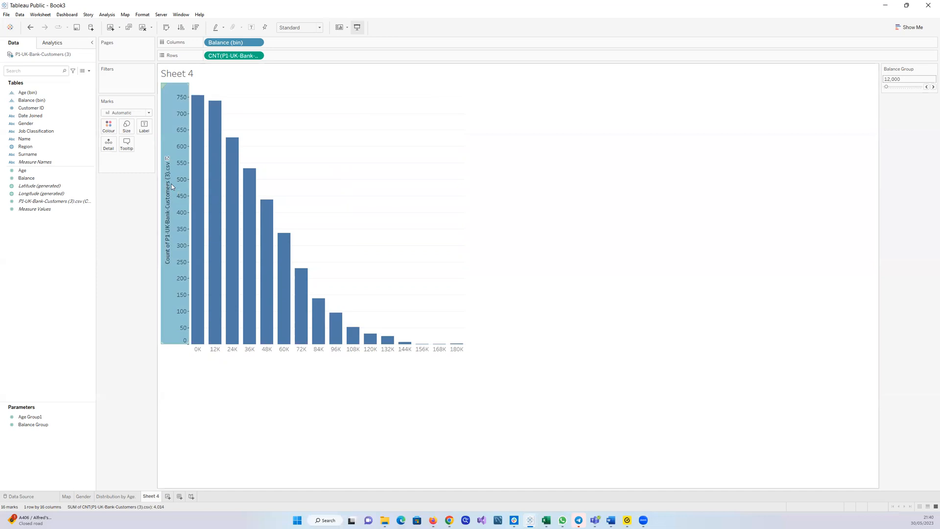
pyautogui.rightClick(172, 186)
pyautogui.click(189, 189)
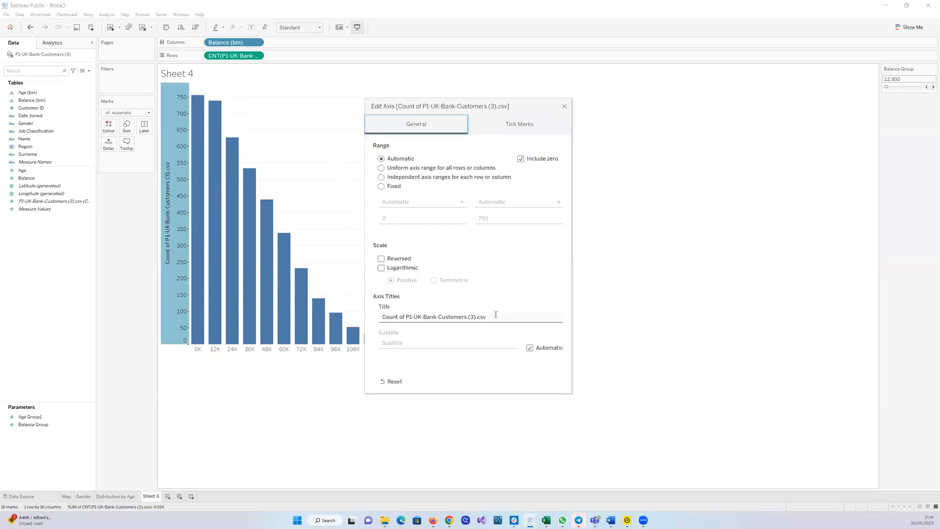
pyautogui.click(496, 314)
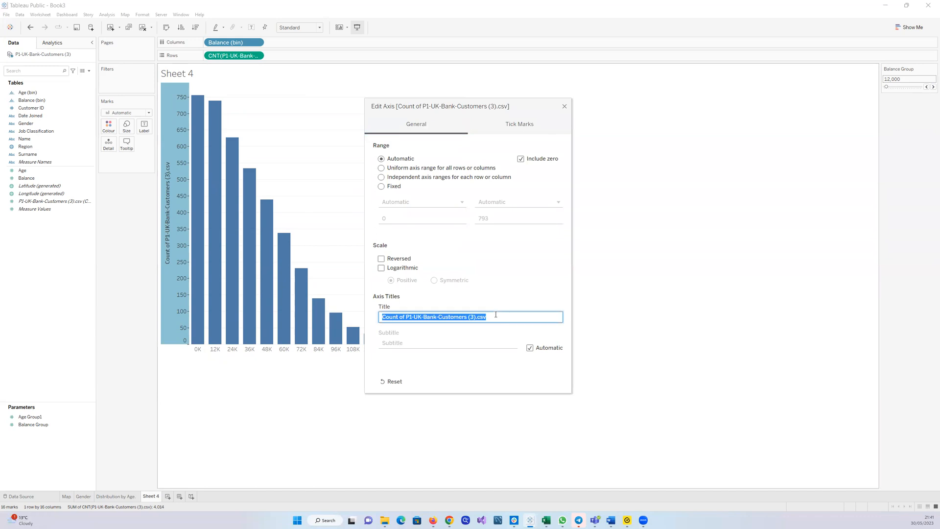
pyautogui.write('% ')
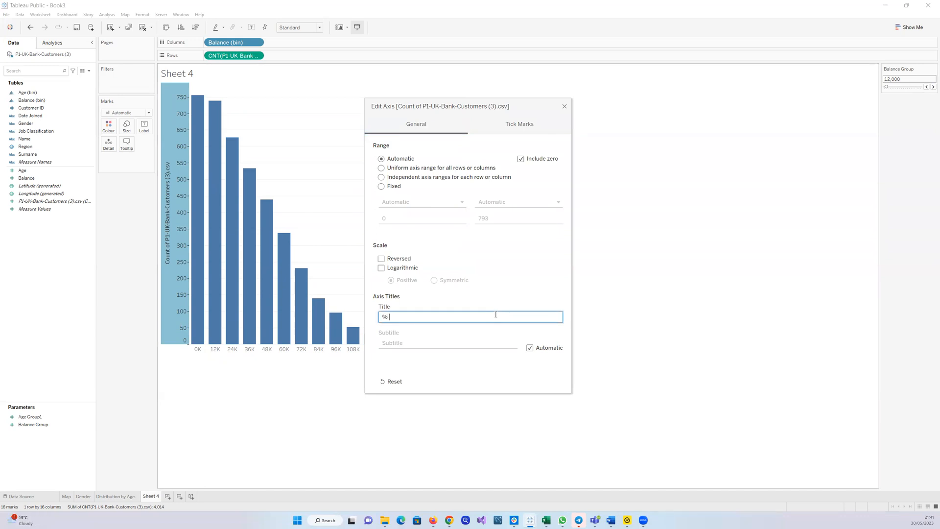
pyautogui.write('of Customers')
pyautogui.click(563, 108)
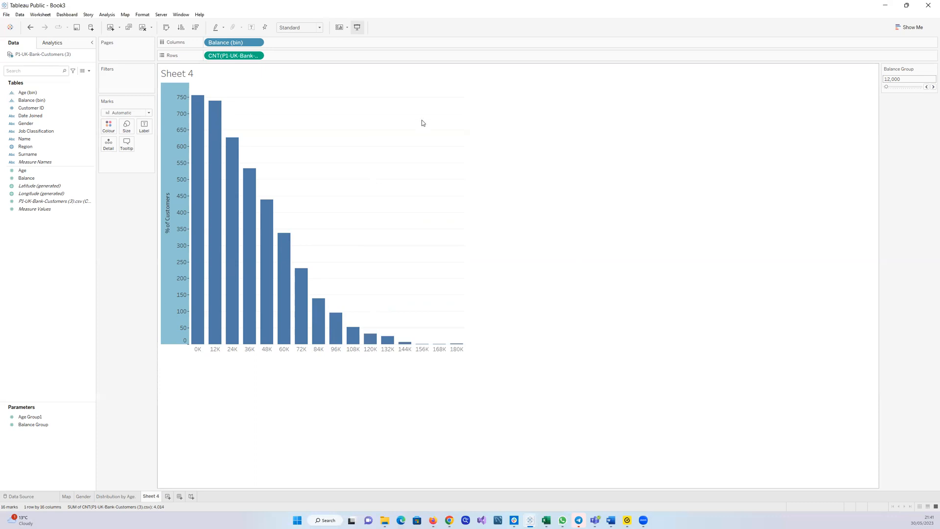
# Apply a Percent of Total quick table calculation to the customer count measure
pyautogui.click(257, 56)
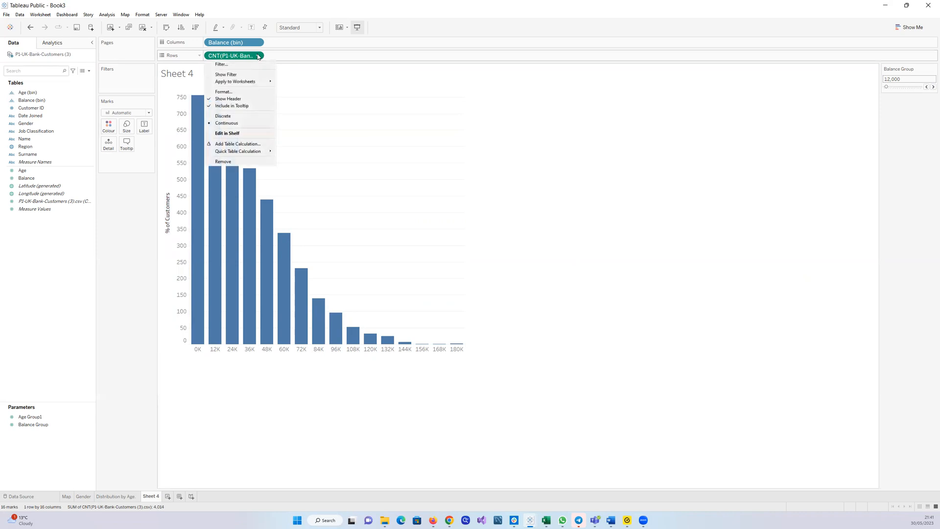
pyautogui.moveTo(268, 151)
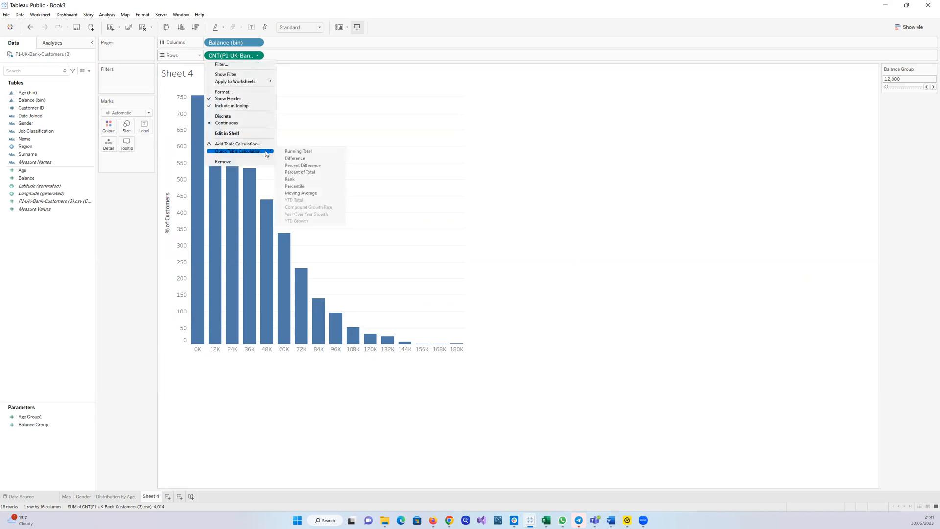
pyautogui.click(295, 172)
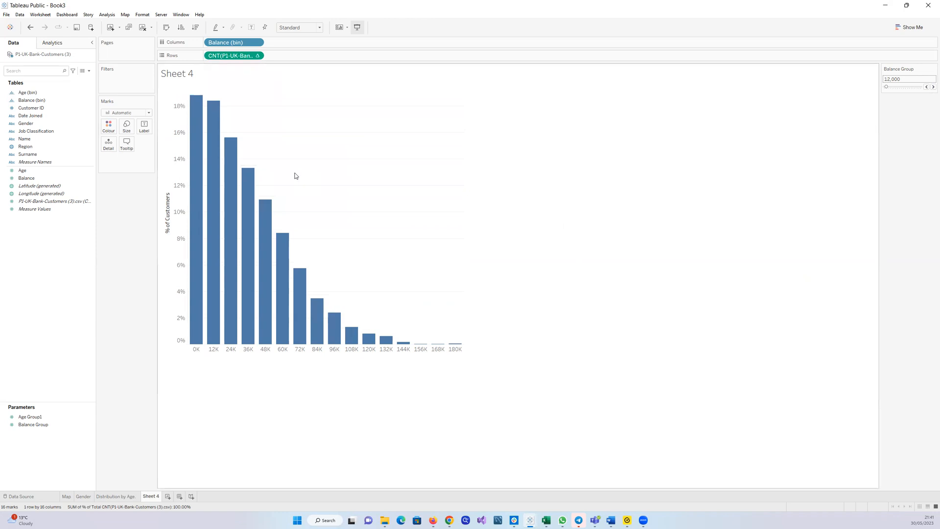
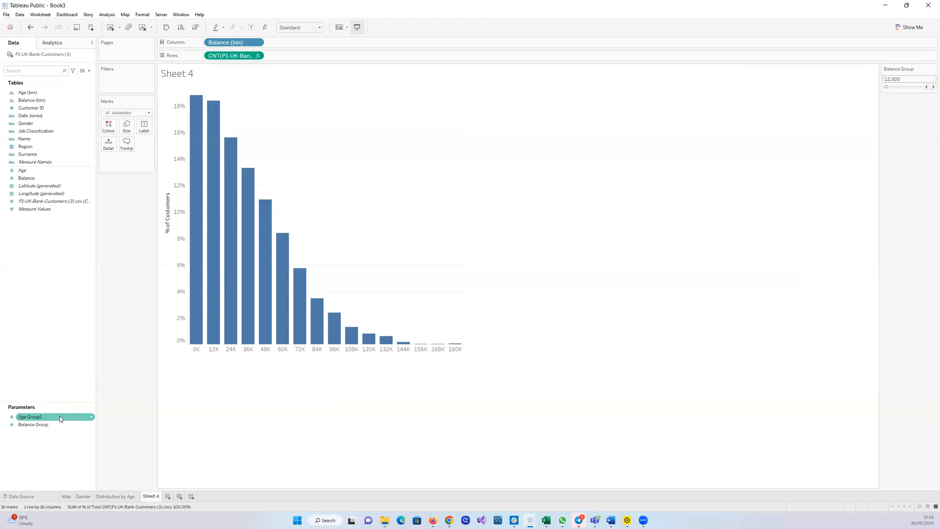
pyautogui.click(81, 425)
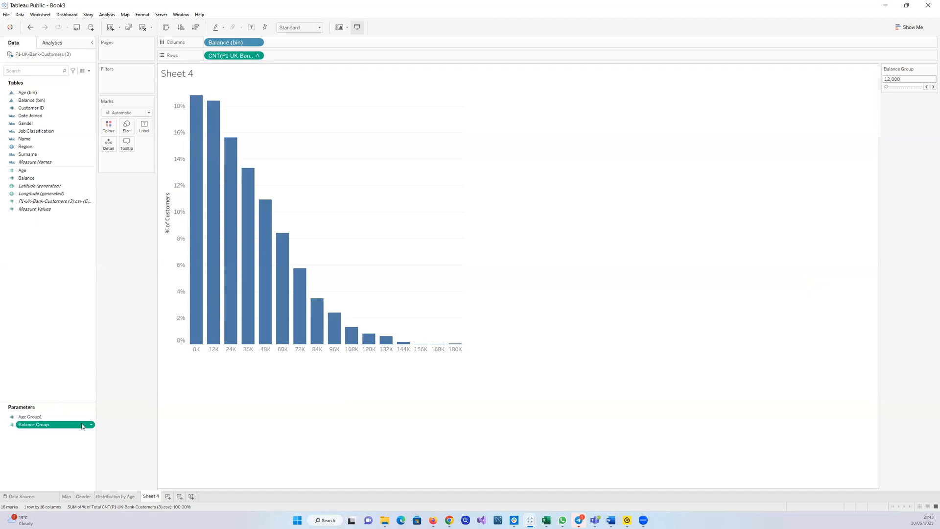
pyautogui.click(92, 424)
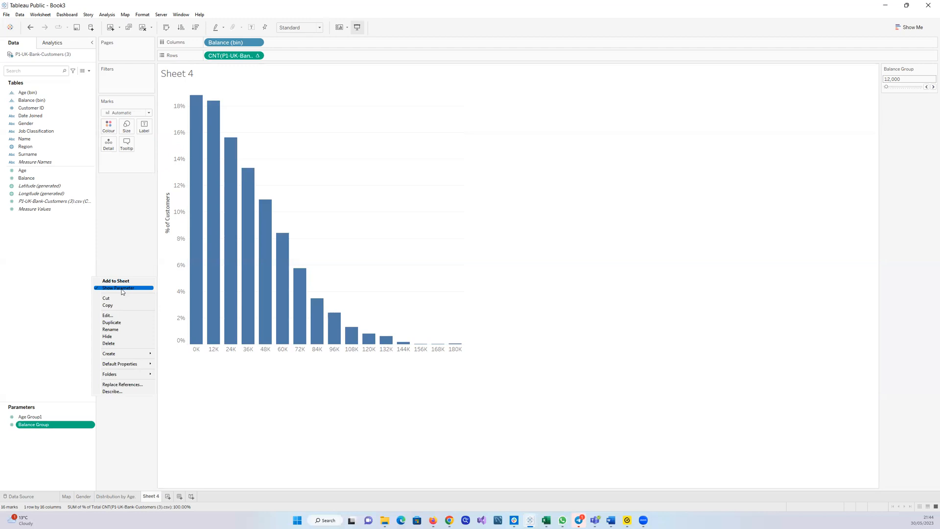
pyautogui.click(92, 244)
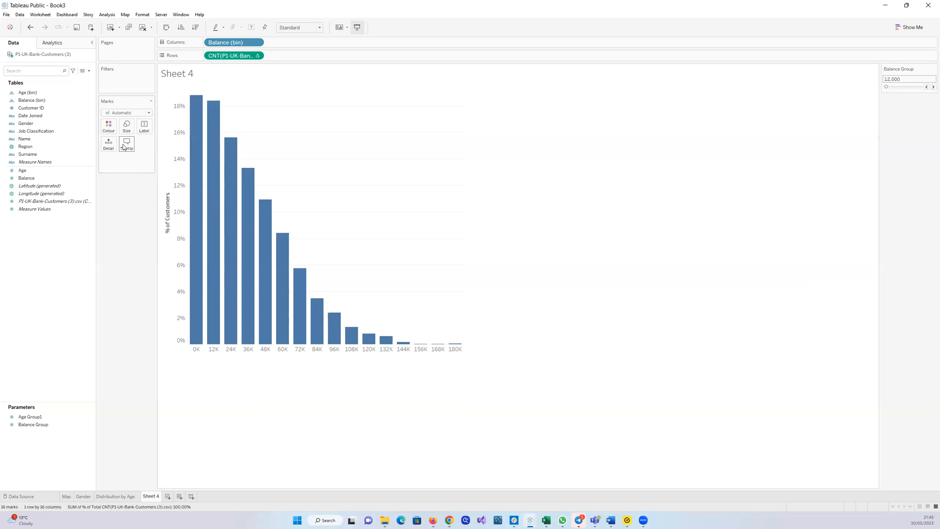
# Colour the balance bars by customer count and set the colour palette to Green
pyautogui.click(72, 201)
pyautogui.moveTo(67, 204)
pyautogui.mouseDown()
pyautogui.moveTo(119, 128)
pyautogui.moveTo(110, 127)
pyautogui.mouseUp()
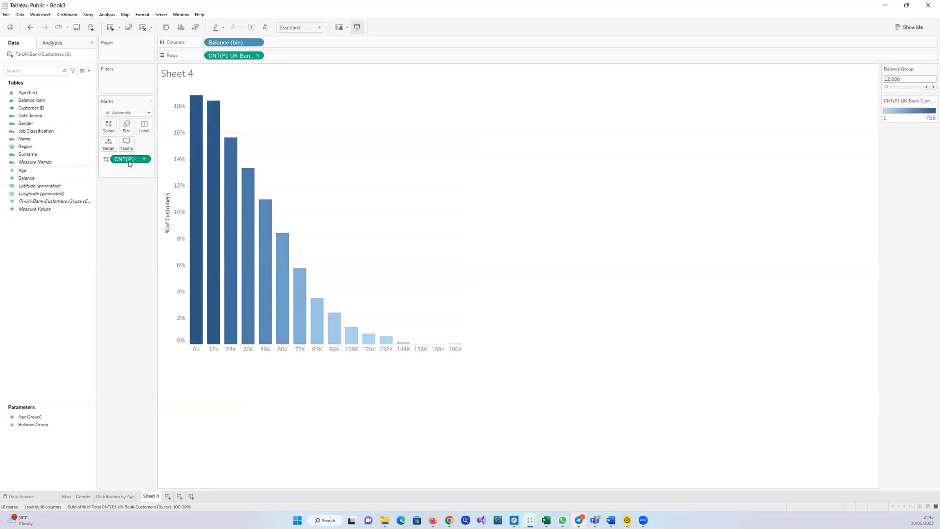
pyautogui.click(109, 127)
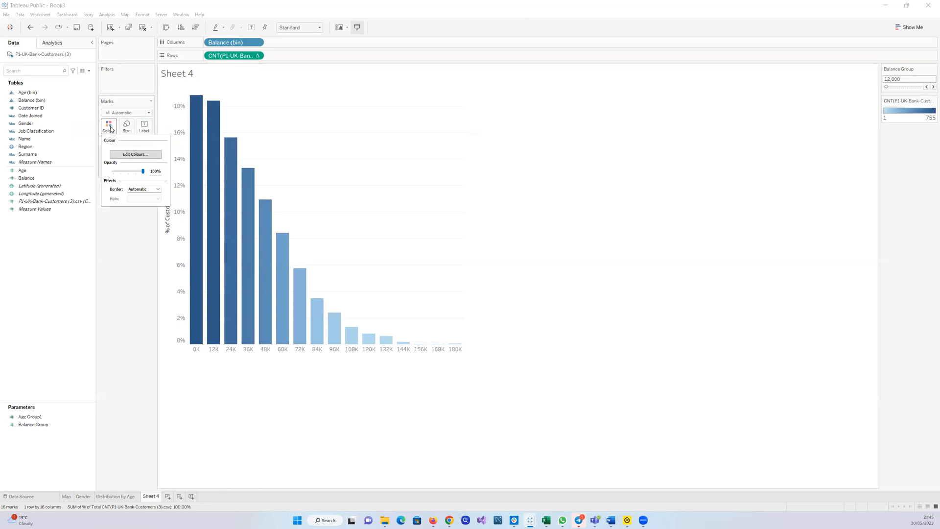
pyautogui.click(135, 155)
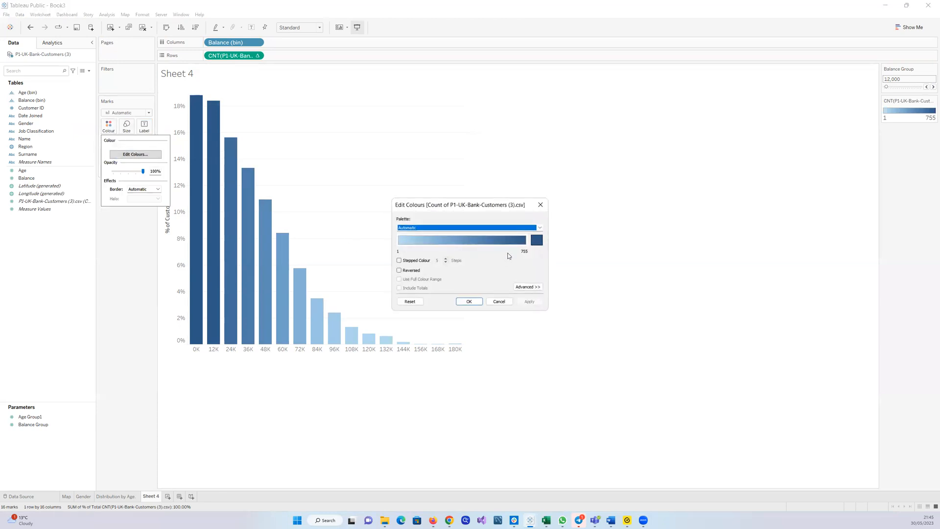
pyautogui.click(539, 228)
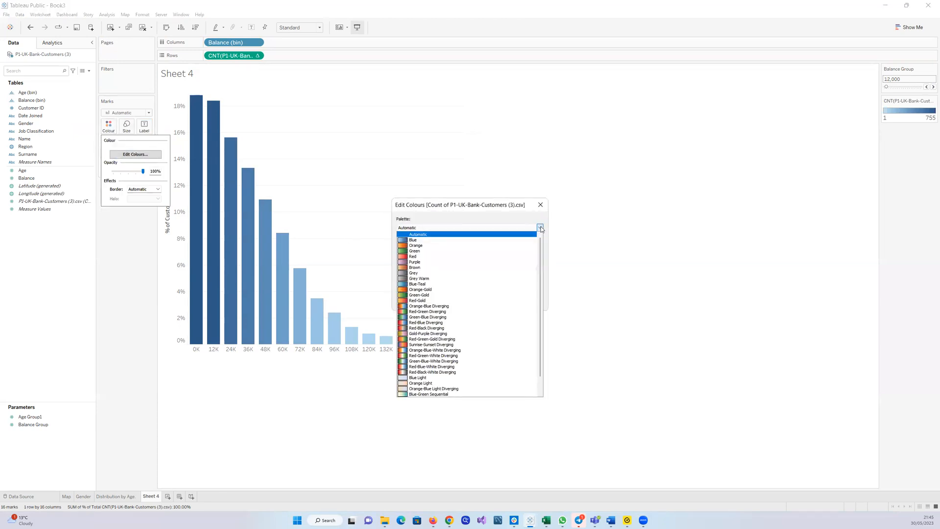
pyautogui.click(431, 256)
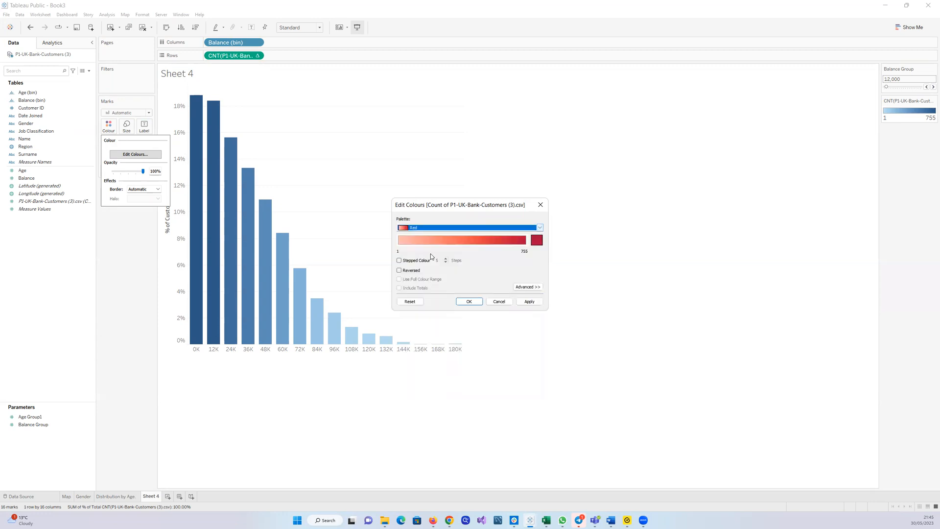
pyautogui.click(538, 228)
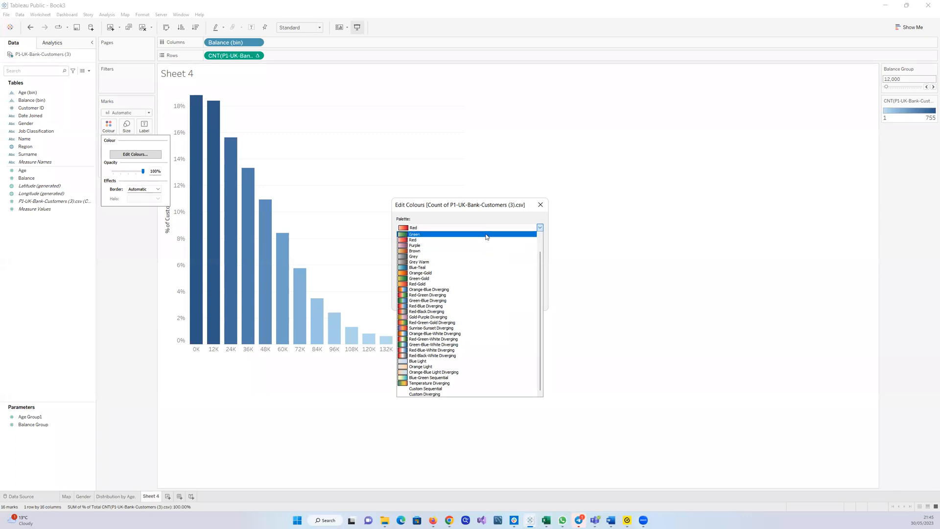
pyautogui.click(486, 235)
pyautogui.click(531, 301)
pyautogui.click(469, 301)
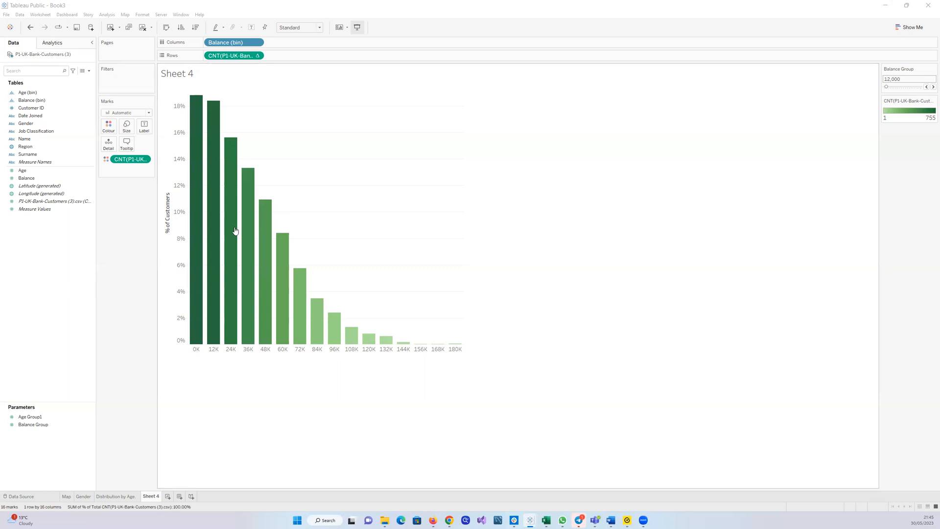
pyautogui.moveTo(57, 204); pyautogui.dragTo(104, 128)
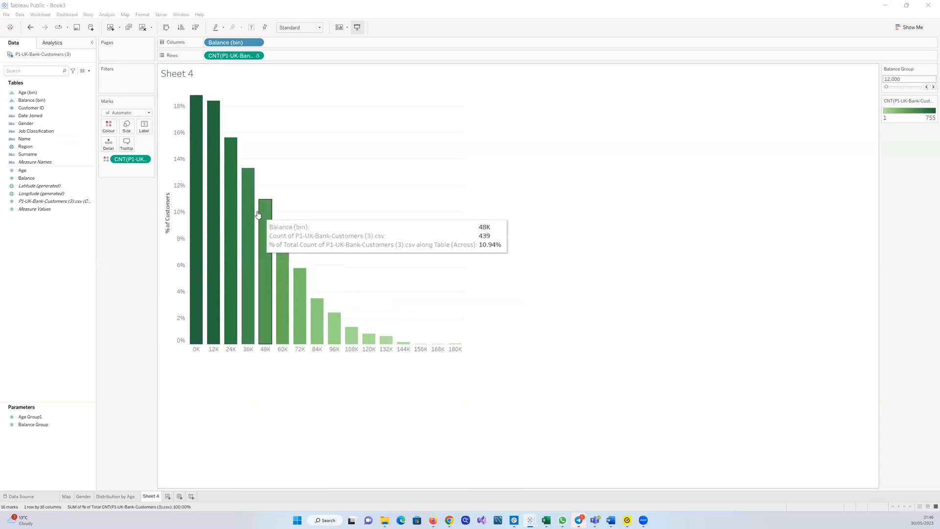
pyautogui.click(108, 126)
pyautogui.click(149, 151)
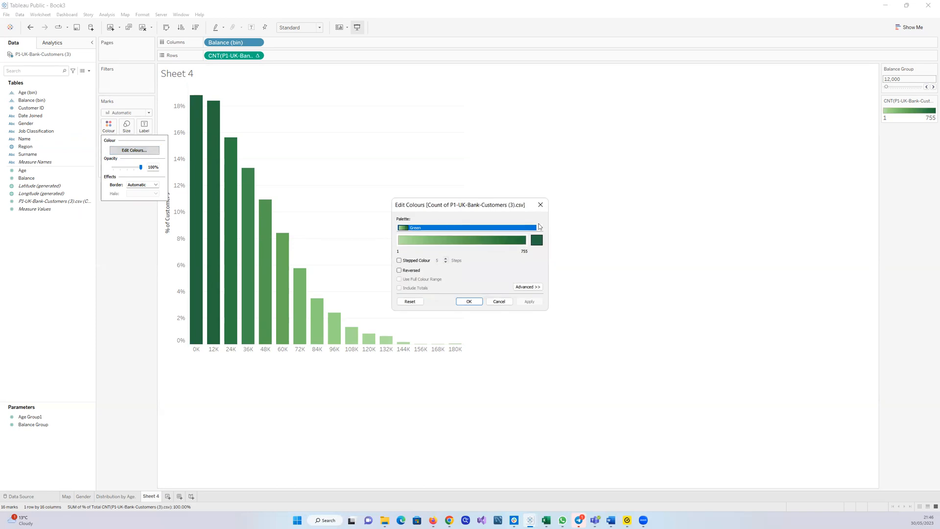
pyautogui.click(540, 228)
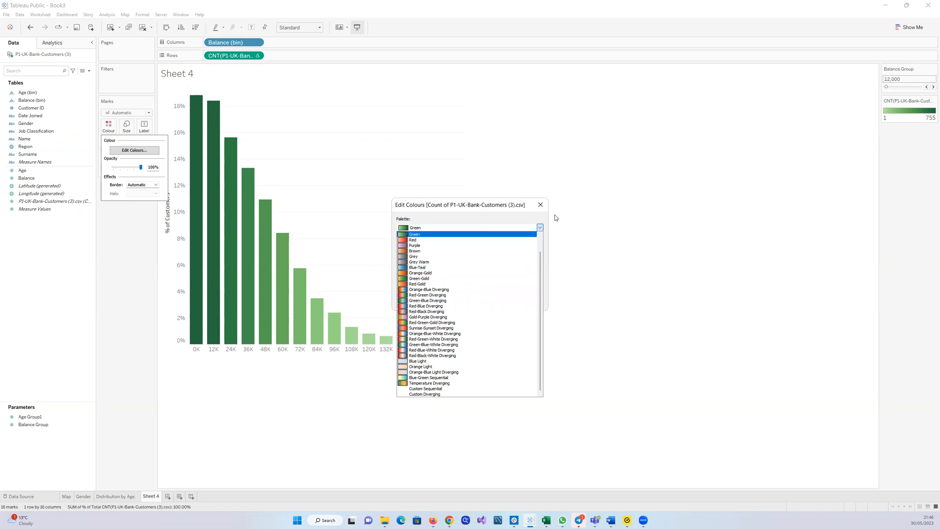
pyautogui.click(619, 237)
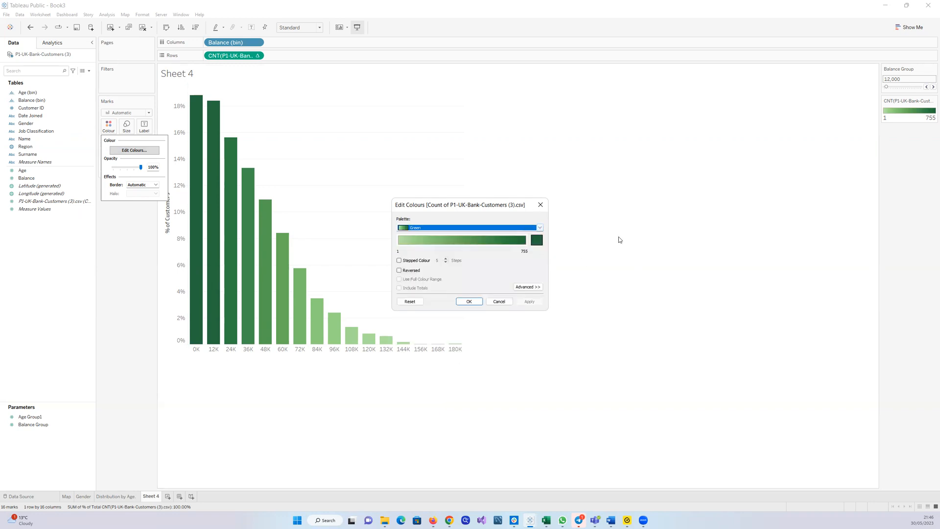
pyautogui.click(474, 304)
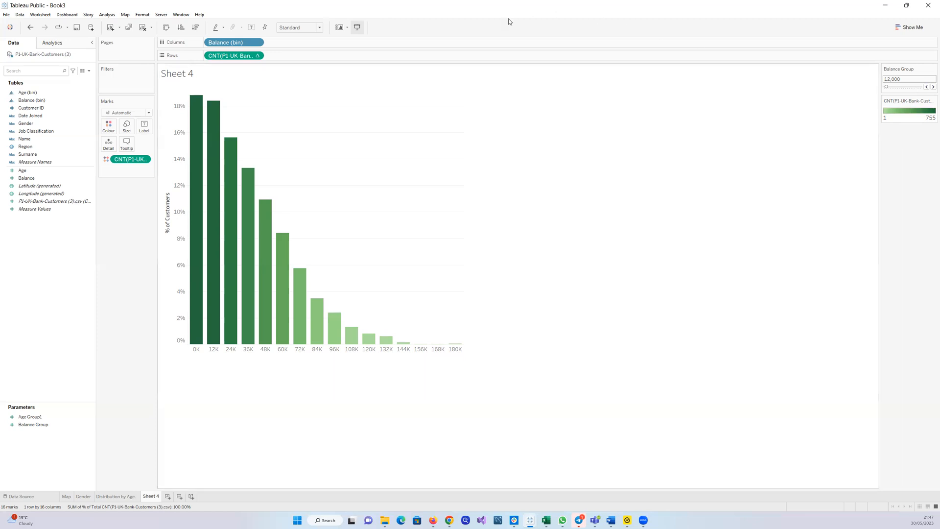
# Remove the customer count from the bar colours and add it back to Colour
pyautogui.click(49, 193)
pyautogui.keyDown('ctrl'); pyautogui.click(77, 201); pyautogui.keyUp('ctrl')
pyautogui.moveTo(129, 159); pyautogui.dragTo(65, 250)
pyautogui.click(53, 208)
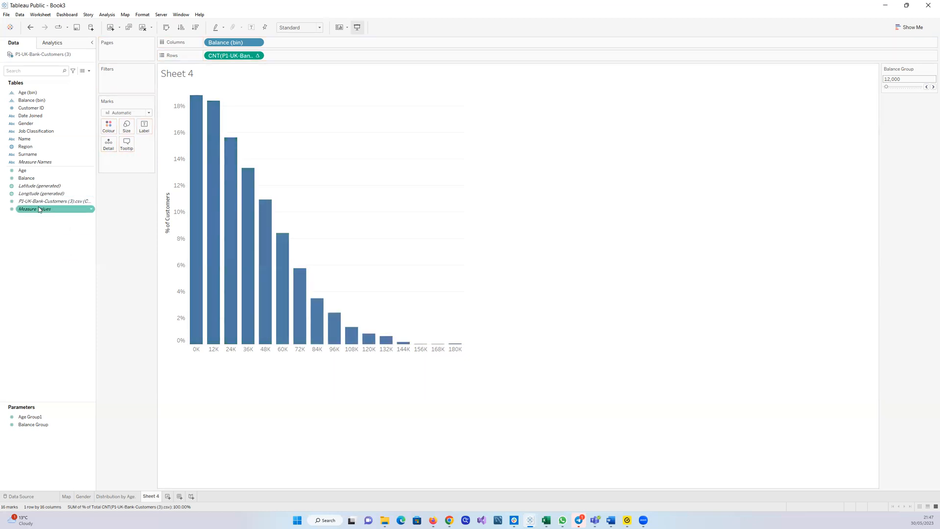
pyautogui.click(57, 201)
pyautogui.moveTo(57, 201); pyautogui.dragTo(112, 125)
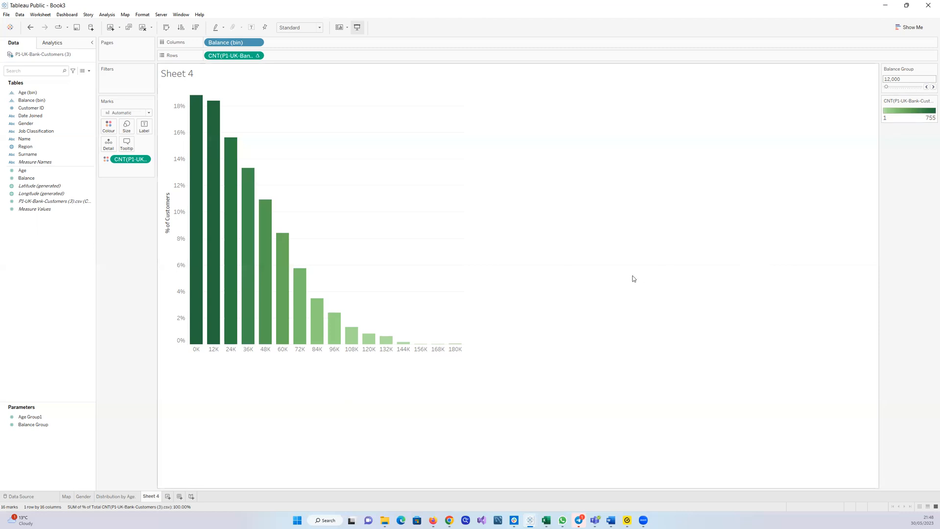
# Switch the customer count's quick table calculation to Percentile
pyautogui.click(257, 55)
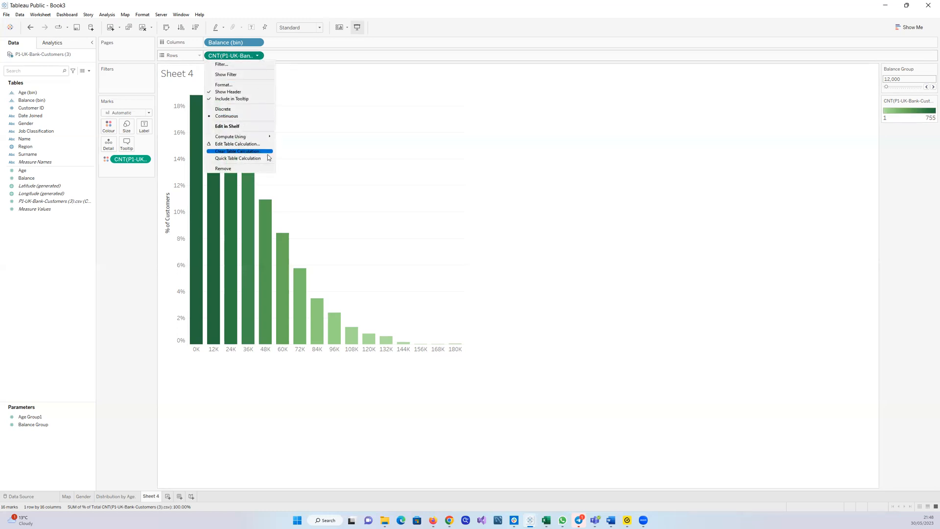
pyautogui.moveTo(260, 158)
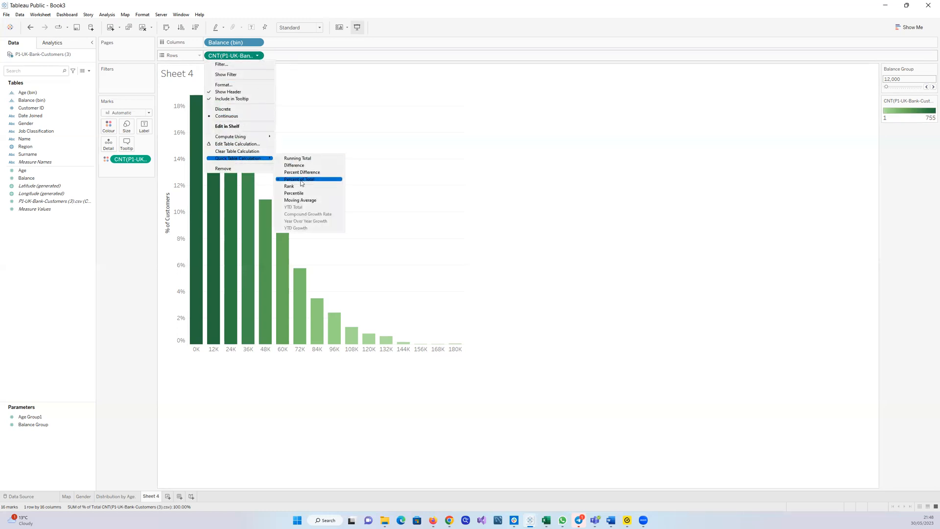
pyautogui.click(303, 193)
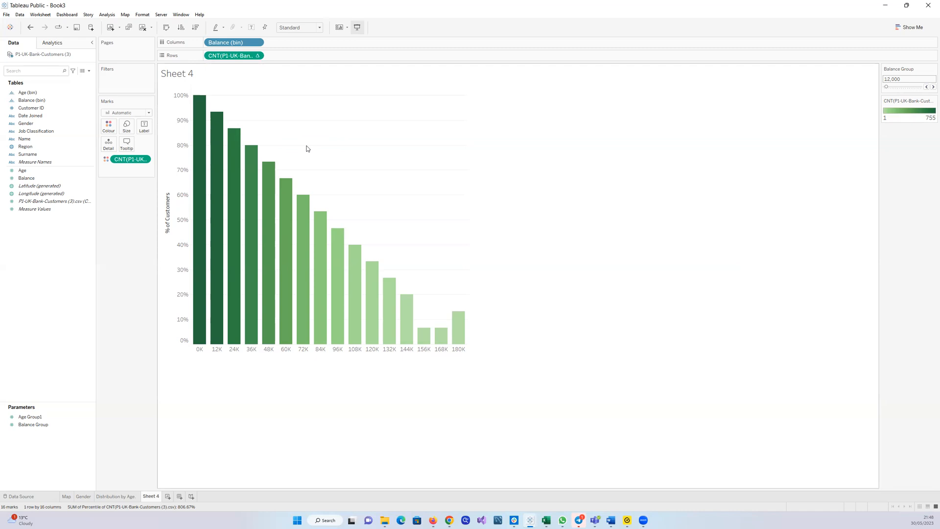
# Switch the customer count's quick table calculation back to Percent of Total
pyautogui.click(258, 56)
pyautogui.moveTo(269, 159)
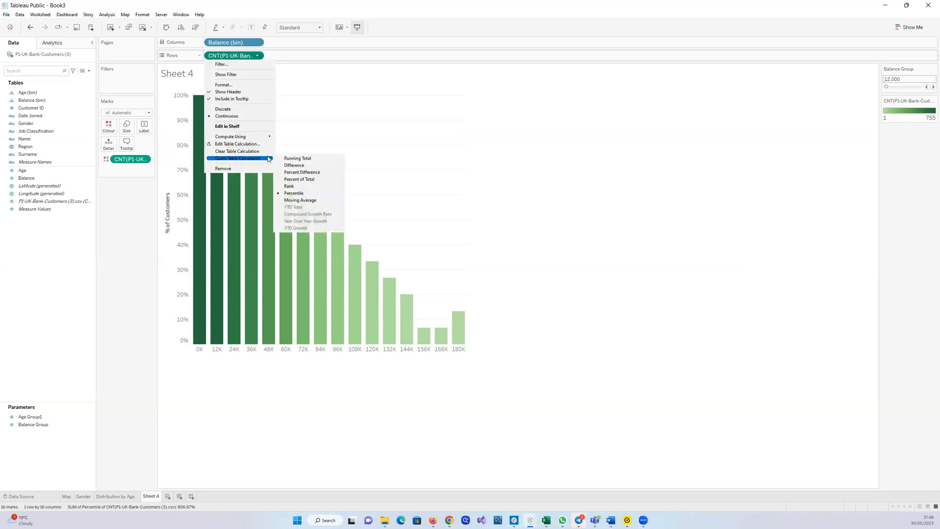
pyautogui.click(292, 179)
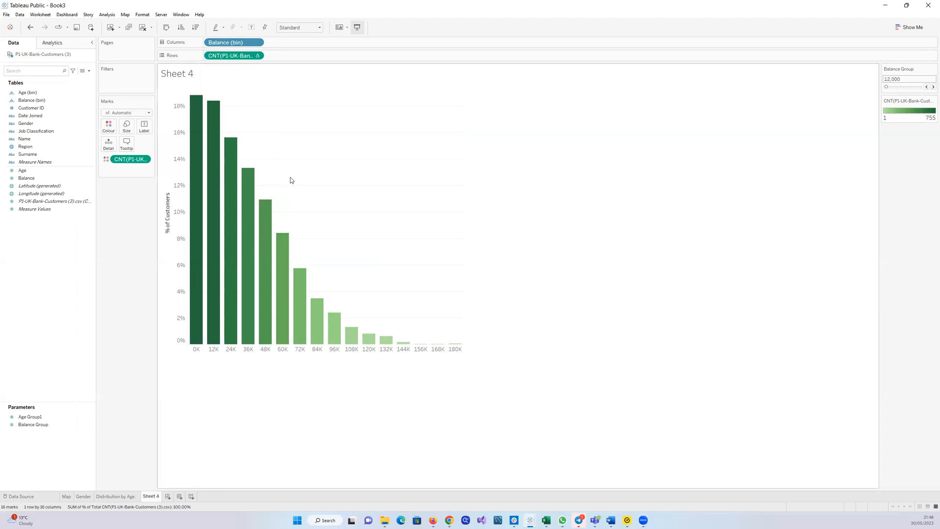
pyautogui.click(257, 56)
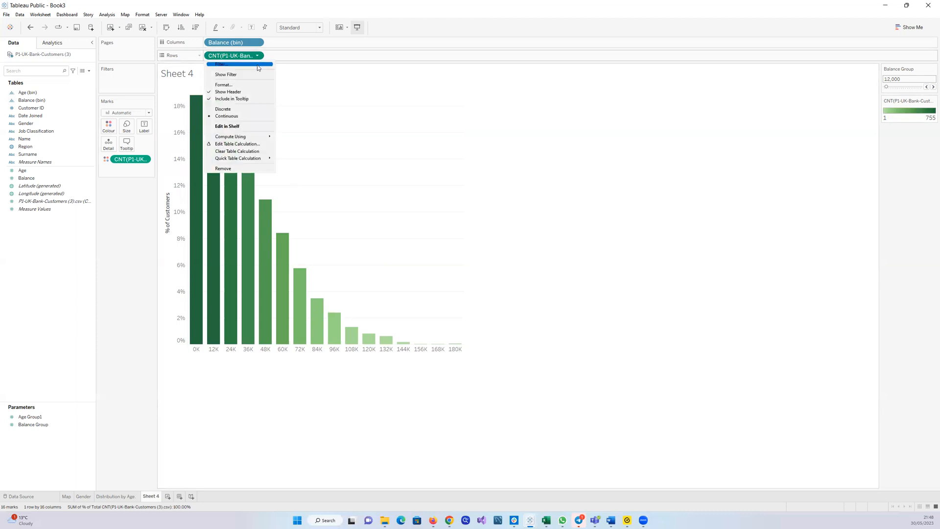
pyautogui.moveTo(268, 159)
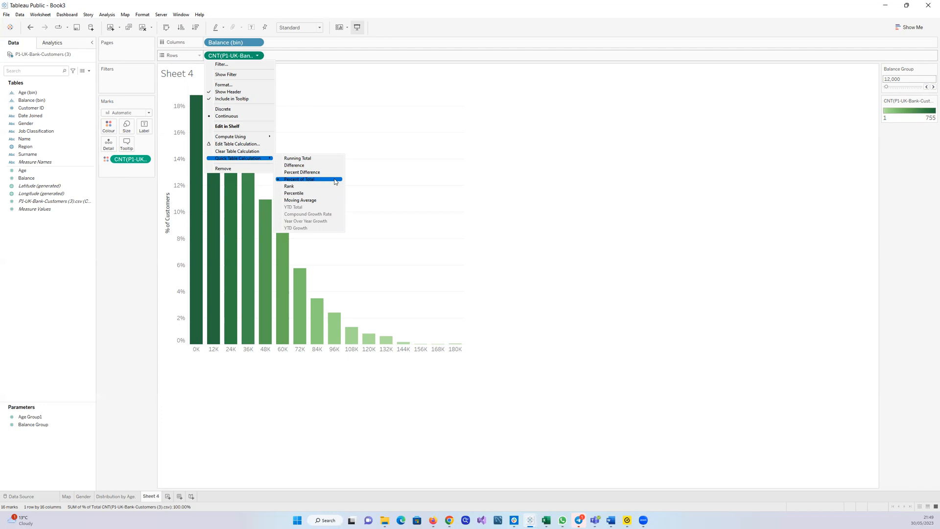
pyautogui.click(587, 169)
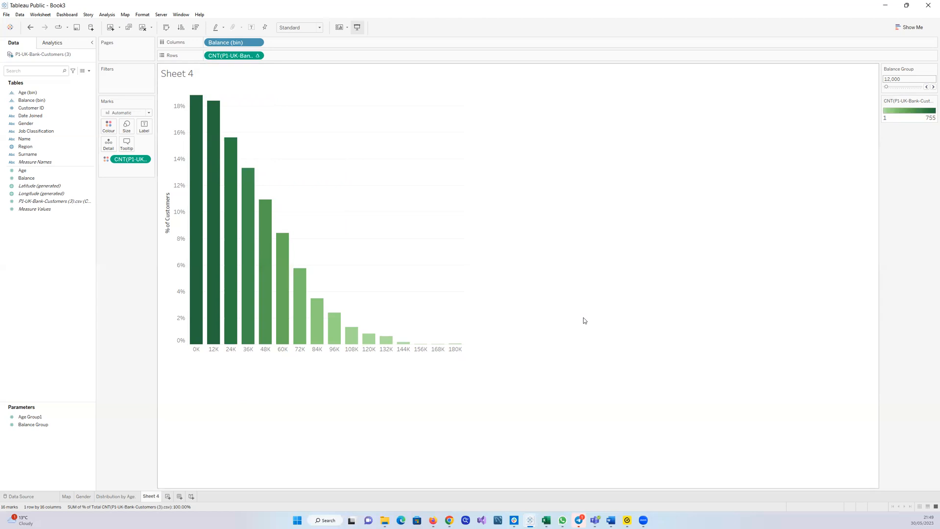
# Set the vertical axis's major tick marks to Fixed with a tick interval of 0.02
pyautogui.click(176, 170)
pyautogui.rightClick(177, 171)
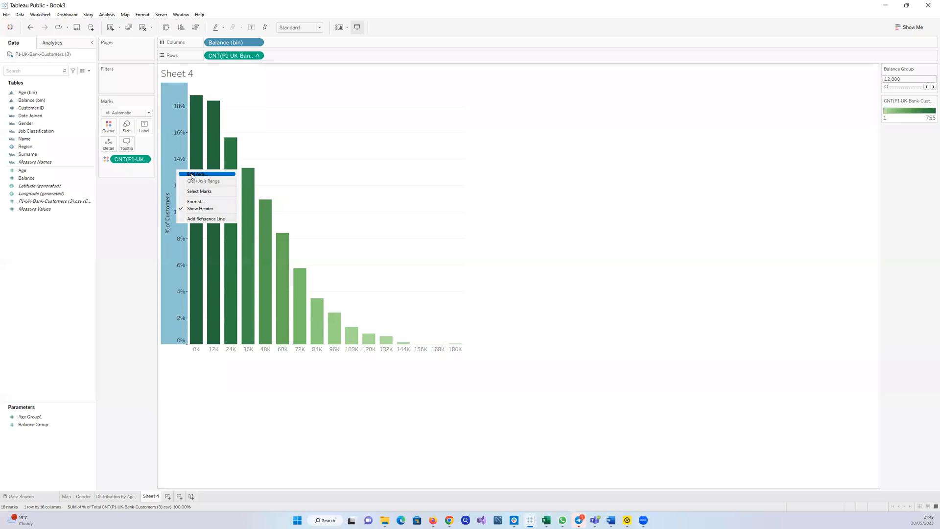
pyautogui.click(193, 175)
pyautogui.click(520, 125)
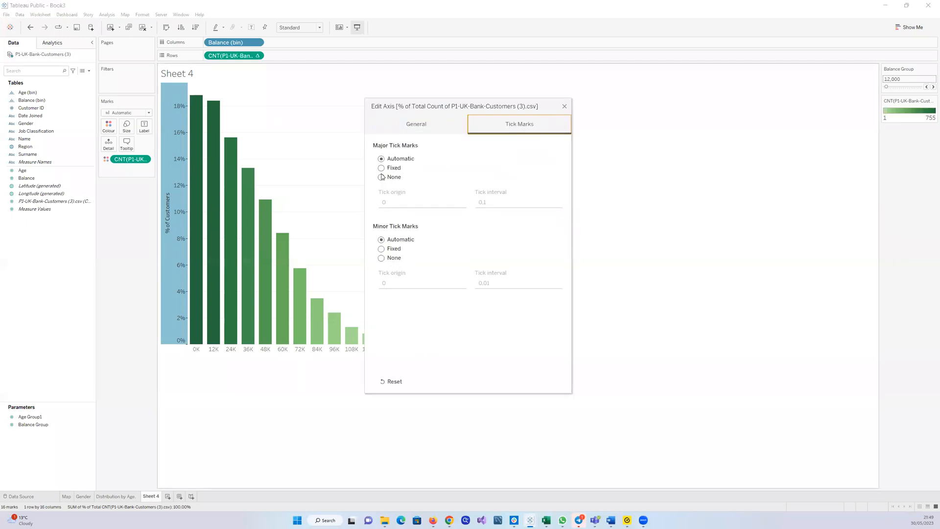
pyautogui.click(381, 168)
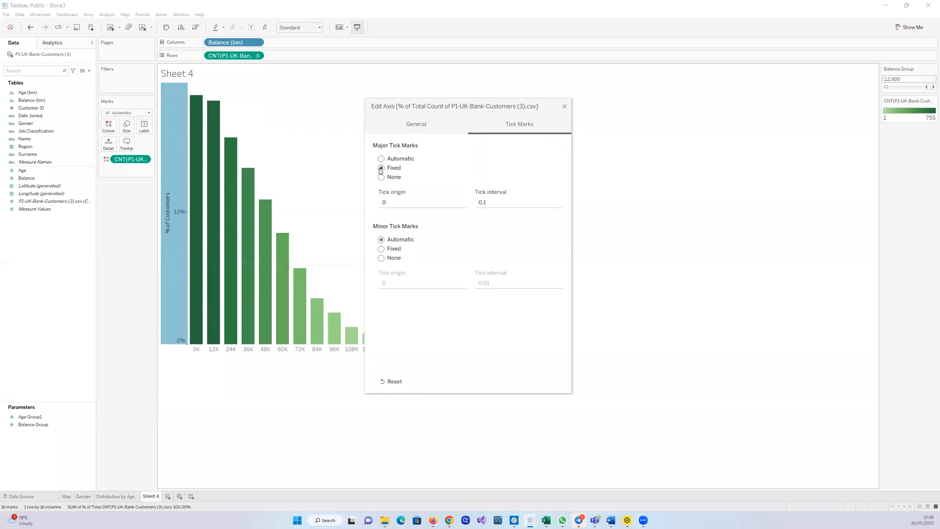
pyautogui.click(490, 201)
pyautogui.write('0.')
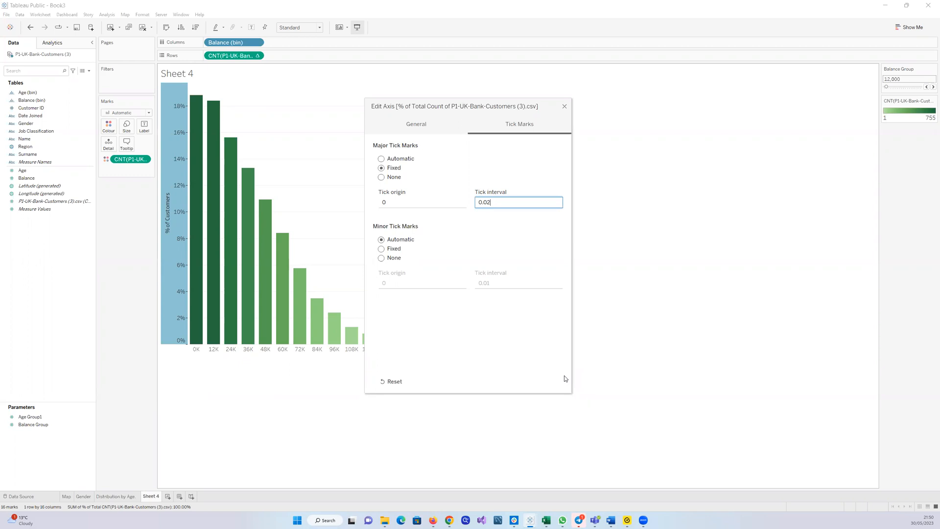
pyautogui.click(565, 106)
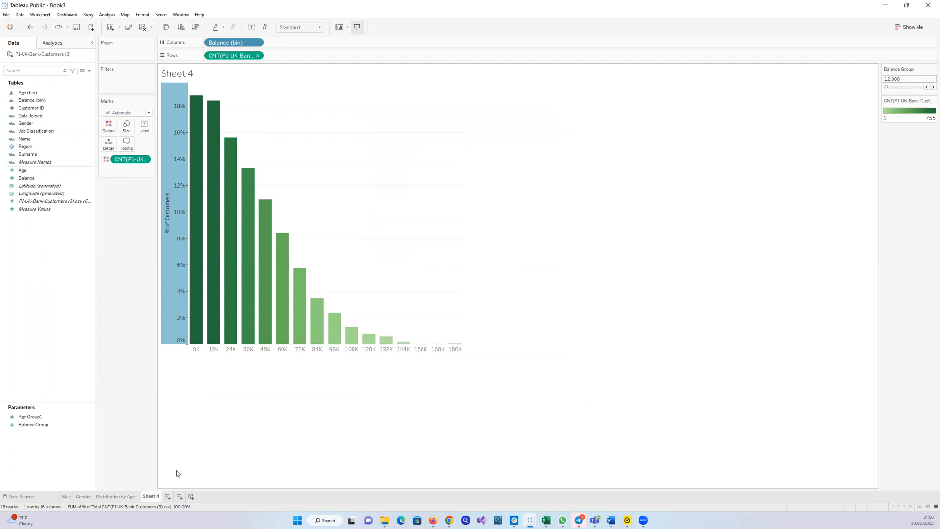
# Add a new worksheet and rename Sheet 4 as 'Distribution by Balance'
pyautogui.click(168, 496)
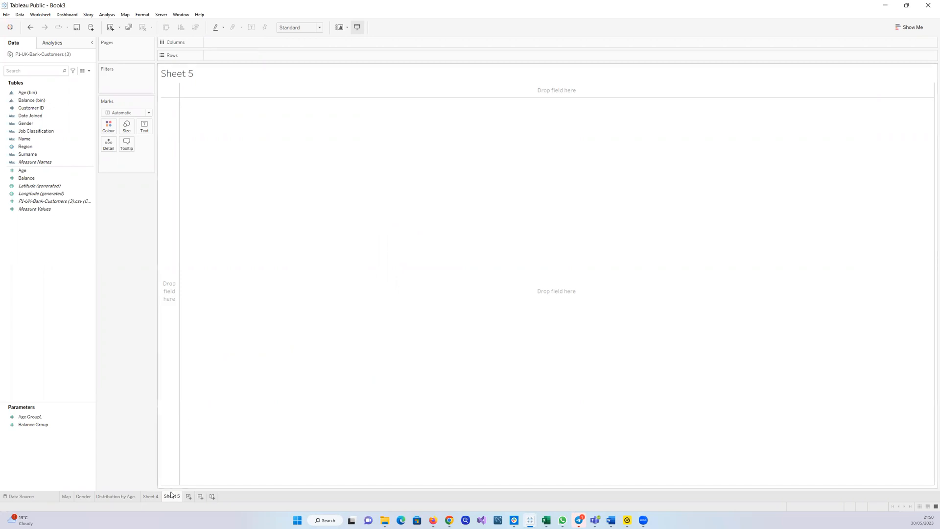
pyautogui.click(152, 497)
pyautogui.doubleClick(153, 497)
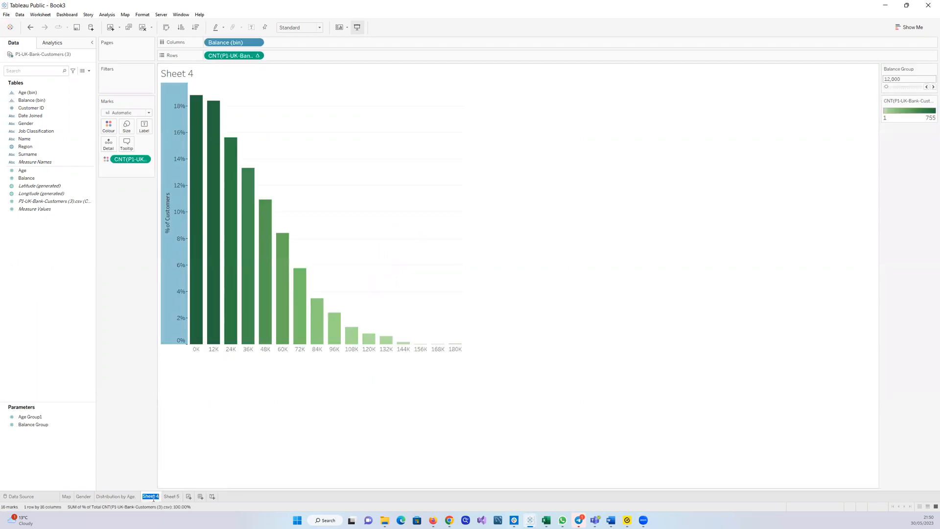
pyautogui.write('Distribution by Balance')
pyautogui.press('Return')
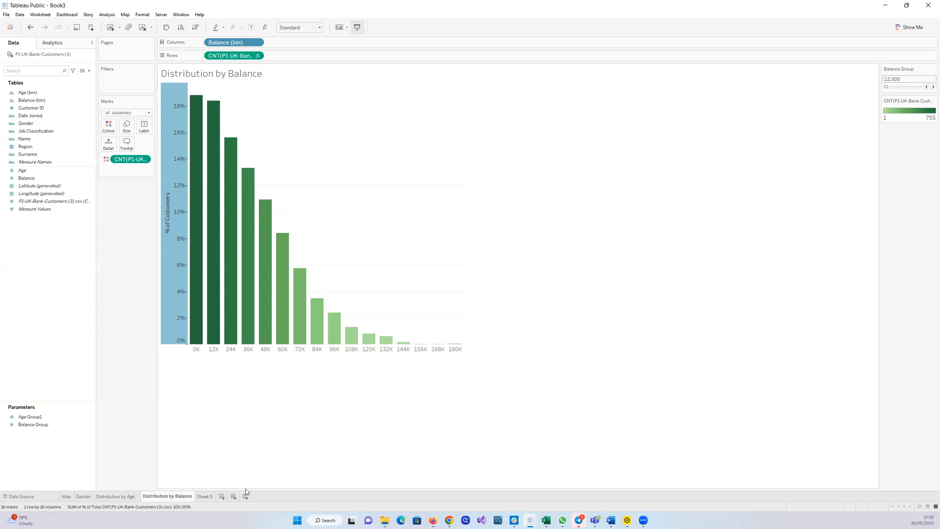
# Open Sheet 5 and place Job Classification on Rows
pyautogui.click(205, 496)
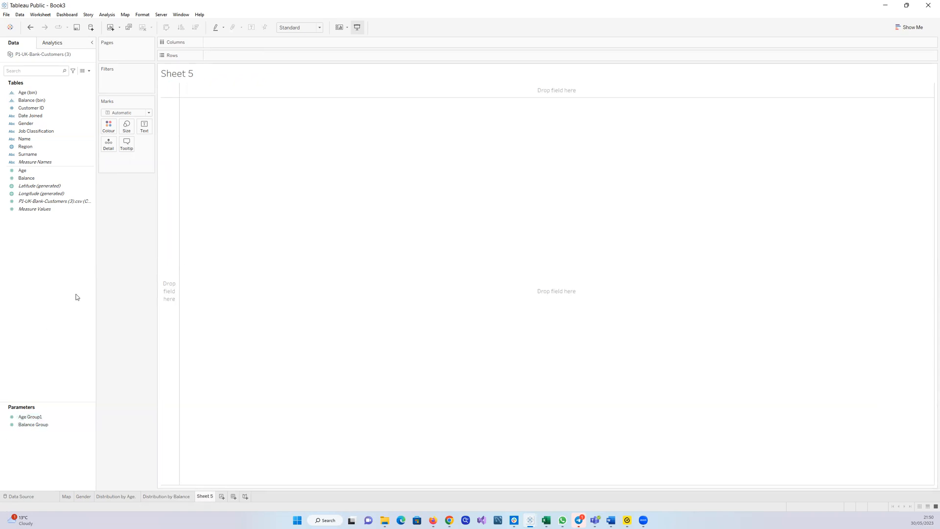
pyautogui.moveTo(25, 133); pyautogui.dragTo(231, 161)
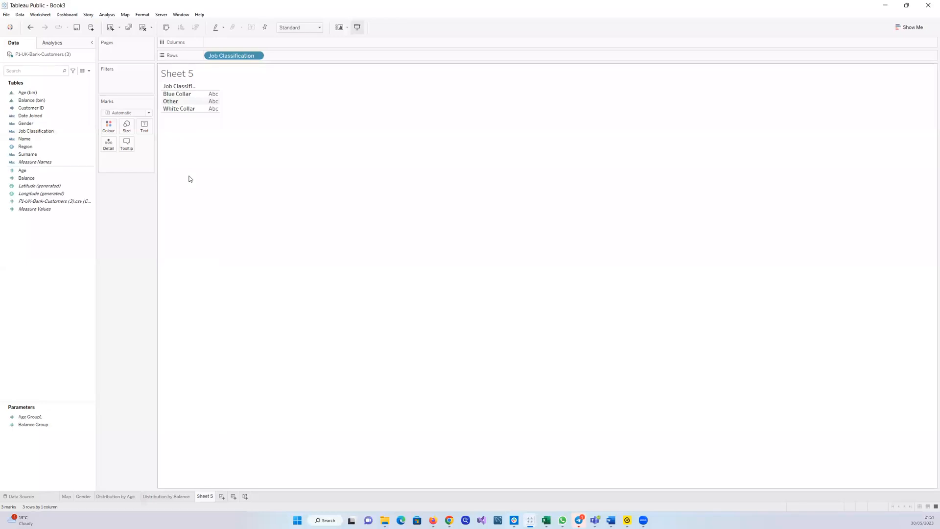
# Add the customer count measure to the Job Classification table as text values
pyautogui.click(77, 202)
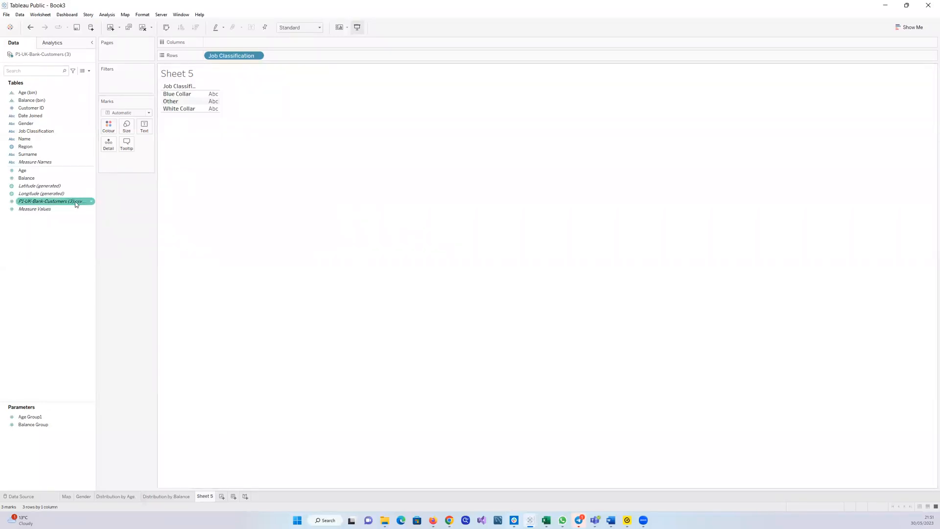
pyautogui.moveTo(70, 205); pyautogui.dragTo(225, 101)
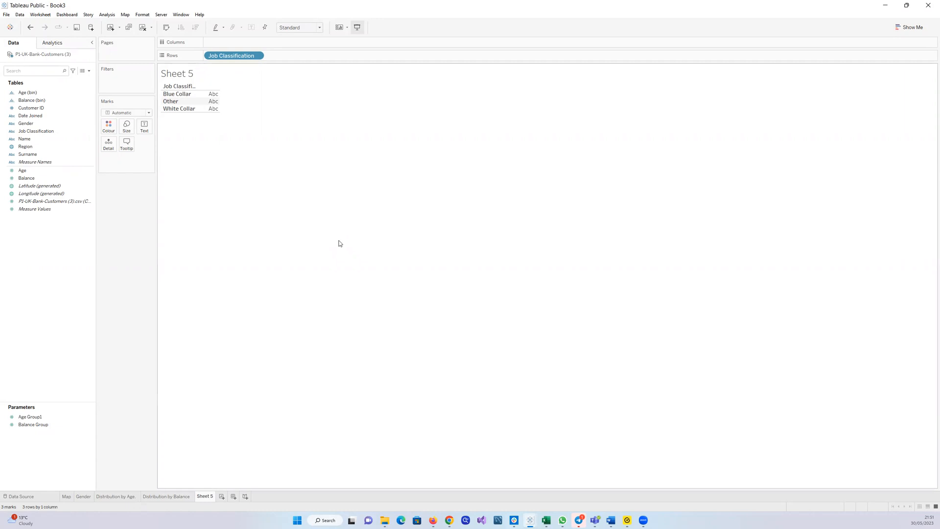
pyautogui.click(897, 30)
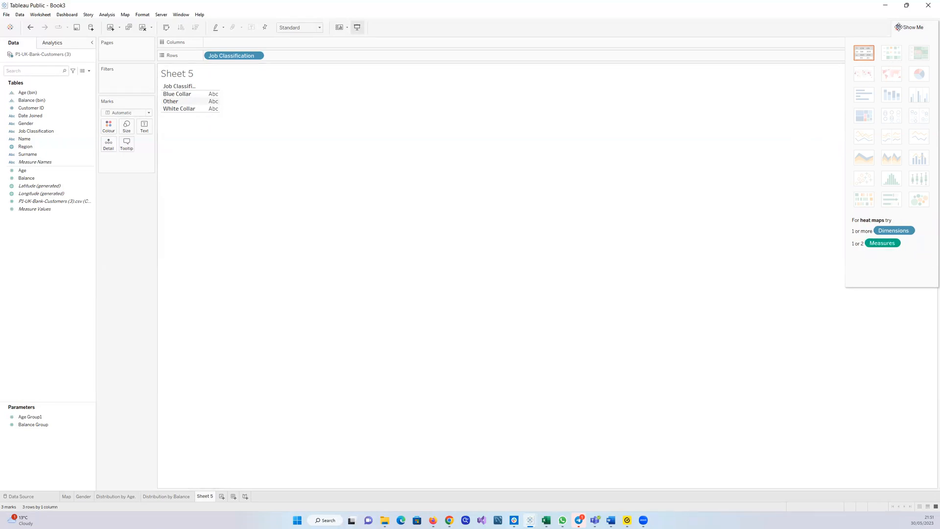
pyautogui.click(900, 28)
pyautogui.doubleClick(413, 6)
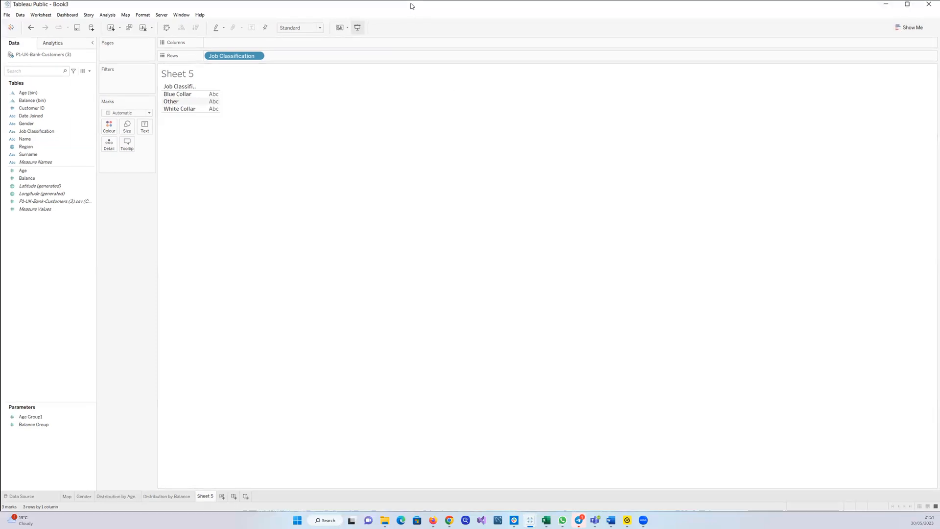
pyautogui.moveTo(258, 291); pyautogui.dragTo(394, 190)
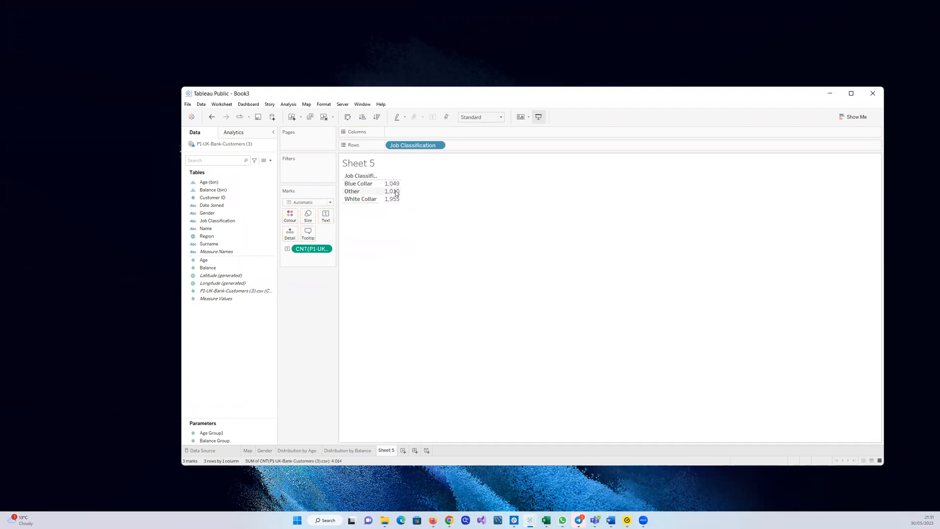
pyautogui.click(850, 93)
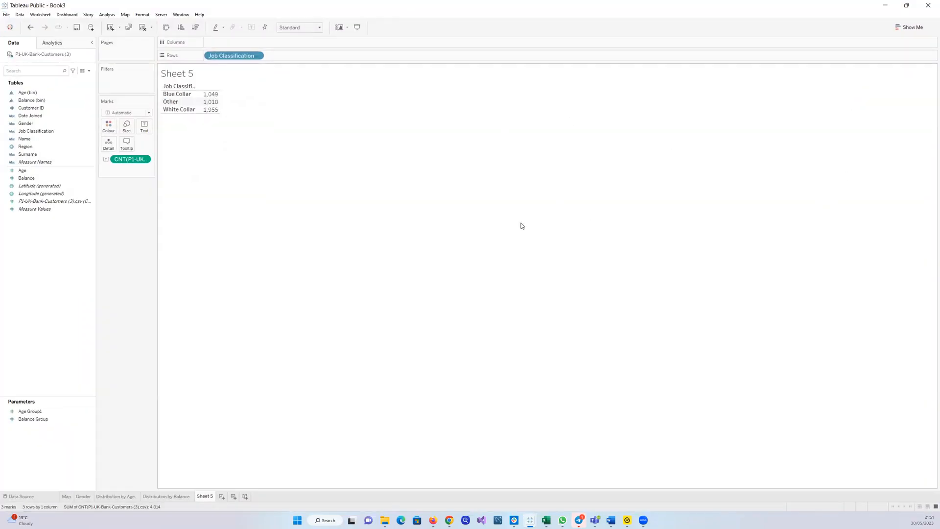
# Switch the view to a treemap and shrink the treemap's width and height
pyautogui.click(895, 28)
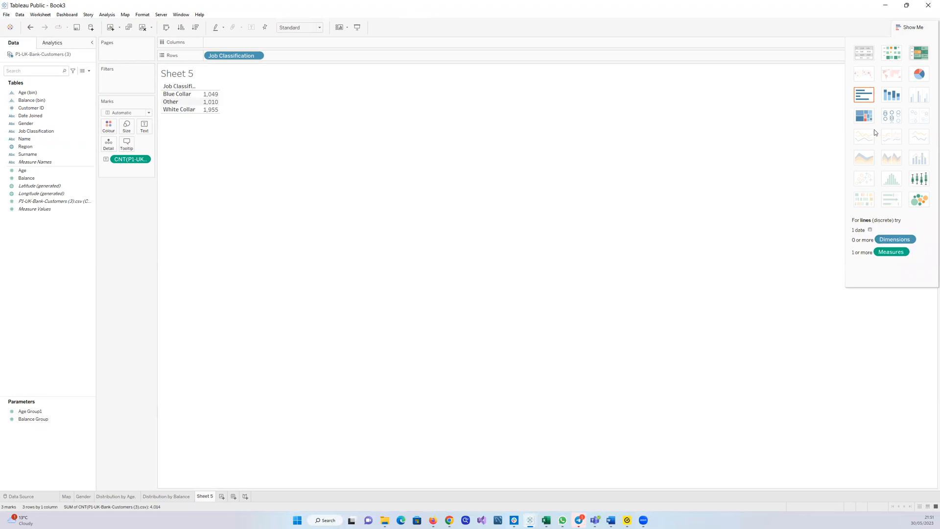
pyautogui.click(864, 118)
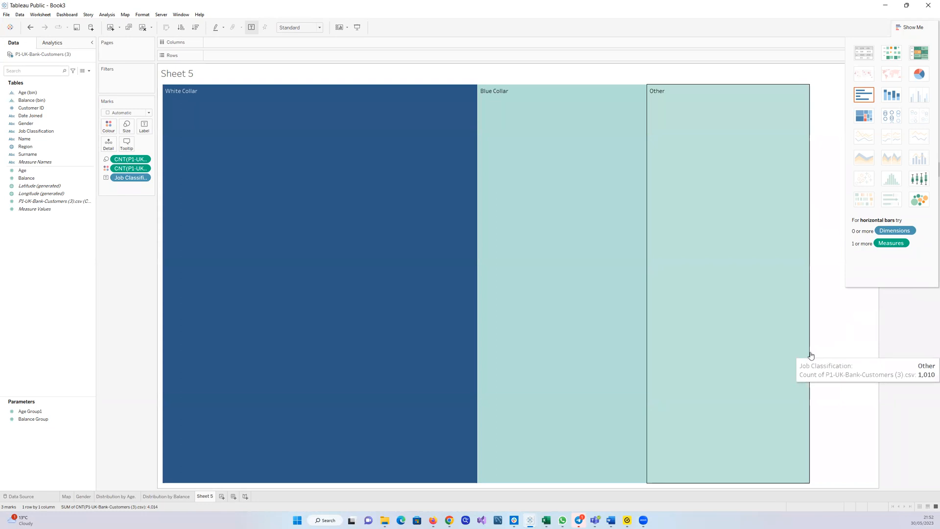
pyautogui.moveTo(810, 351); pyautogui.dragTo(589, 351)
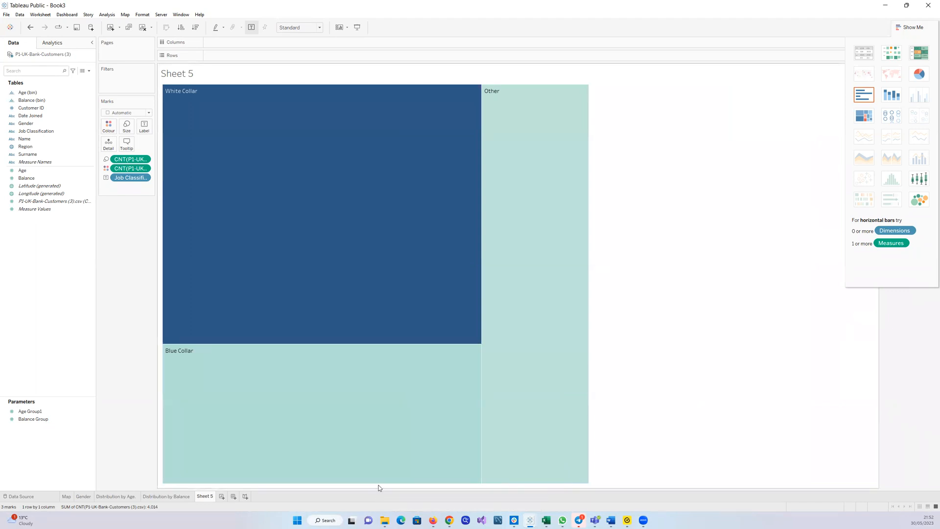
pyautogui.moveTo(377, 484); pyautogui.dragTo(363, 316)
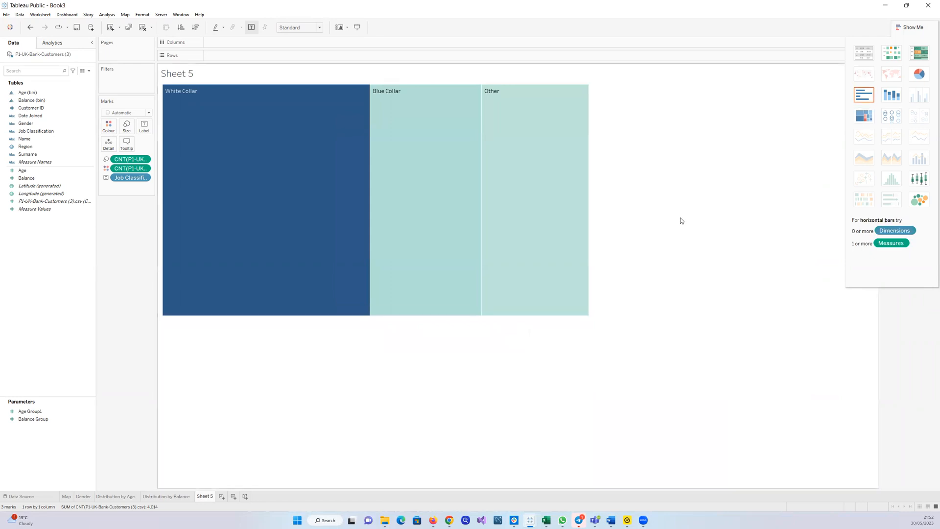
pyautogui.moveTo(375, 319)
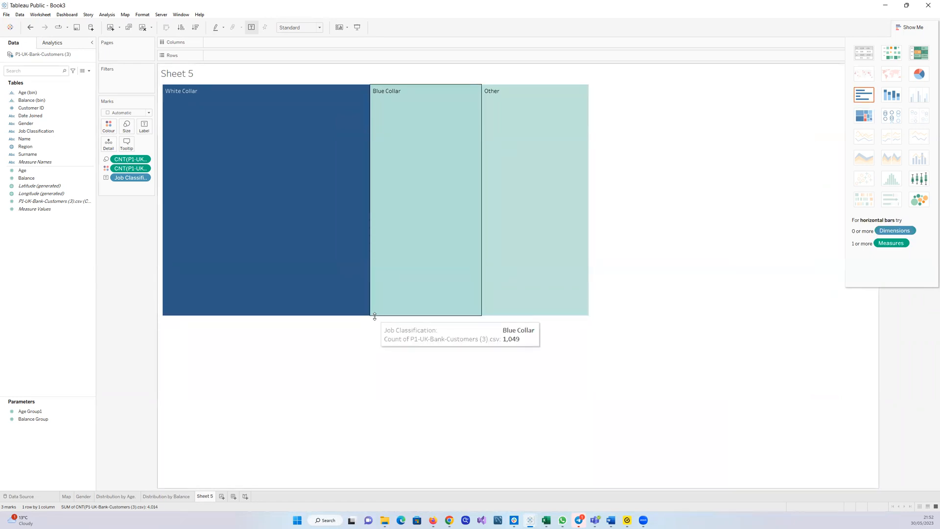
pyautogui.moveTo(375, 317); pyautogui.dragTo(369, 248)
pyautogui.moveTo(508, 218)
pyautogui.moveTo(589, 106)
pyautogui.moveTo(589, 158); pyautogui.dragTo(448, 198)
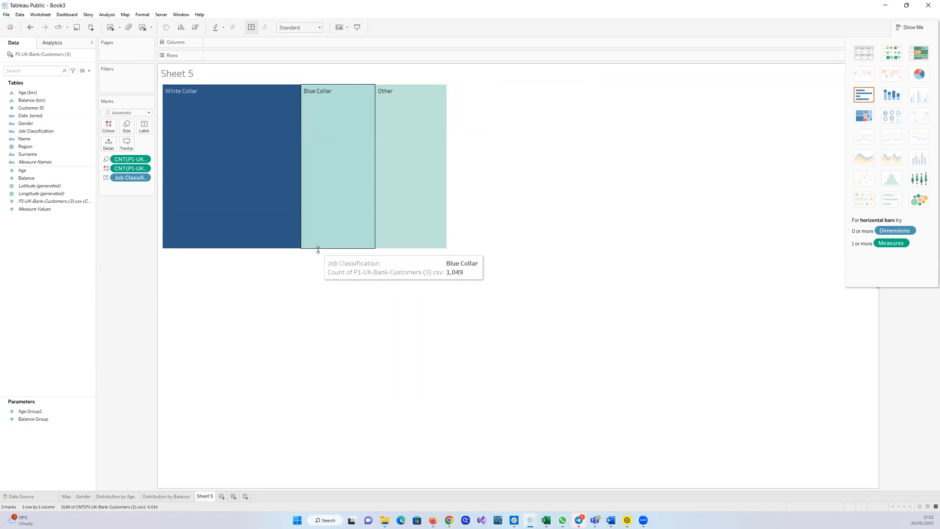
pyautogui.moveTo(318, 250); pyautogui.dragTo(309, 175)
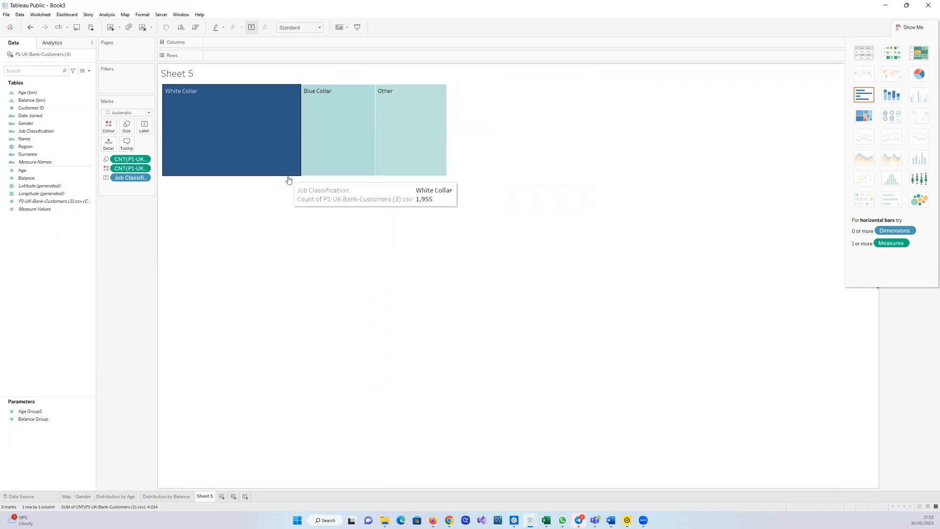
pyautogui.moveTo(288, 177); pyautogui.dragTo(293, 254)
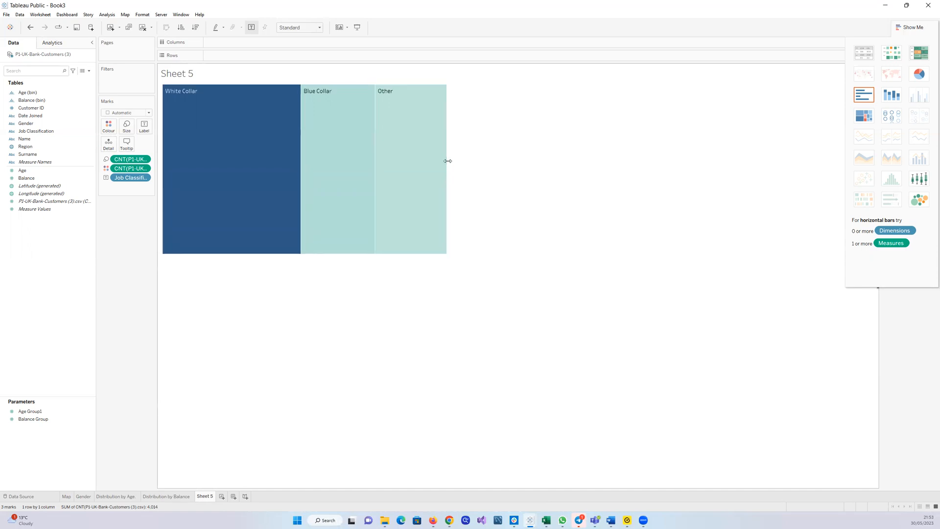
pyautogui.moveTo(448, 161); pyautogui.dragTo(354, 180)
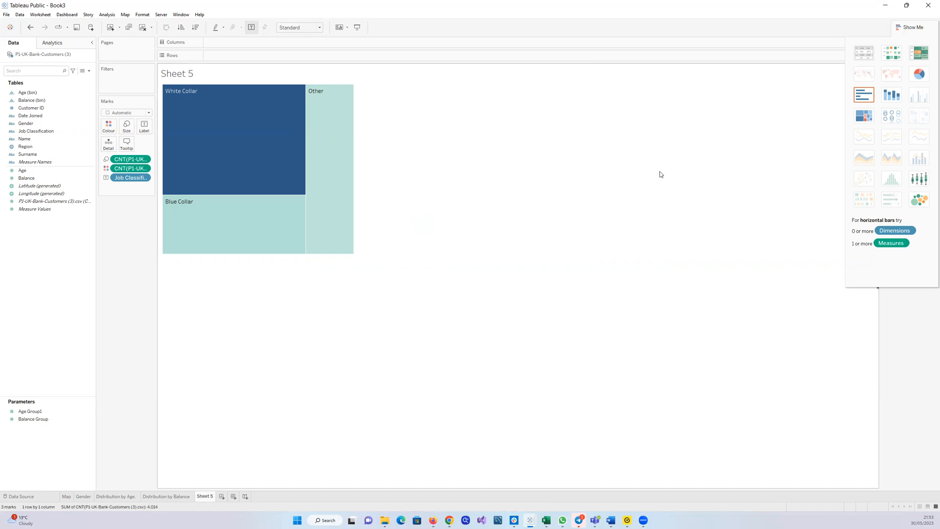
# Clear the treemap by removing all its fields from the Marks card
pyautogui.click(80, 187)
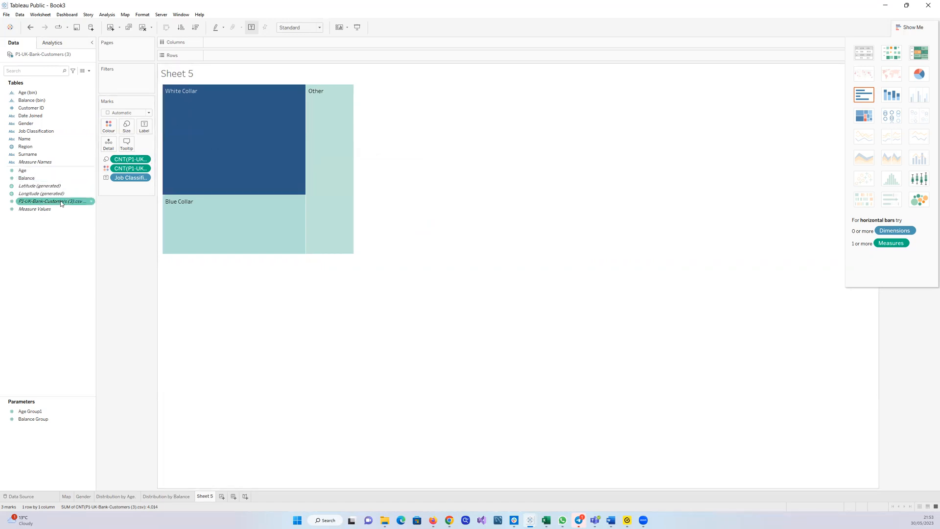
pyautogui.moveTo(243, 120)
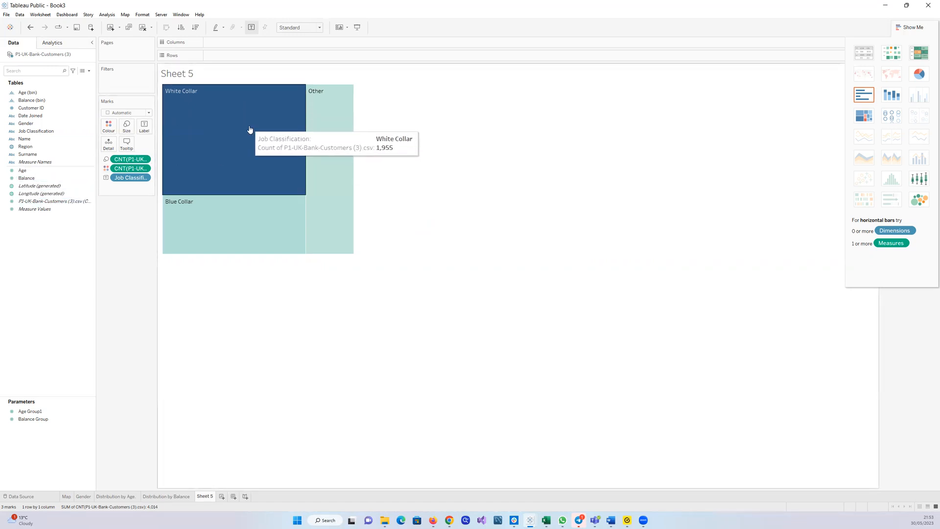
pyautogui.click(900, 27)
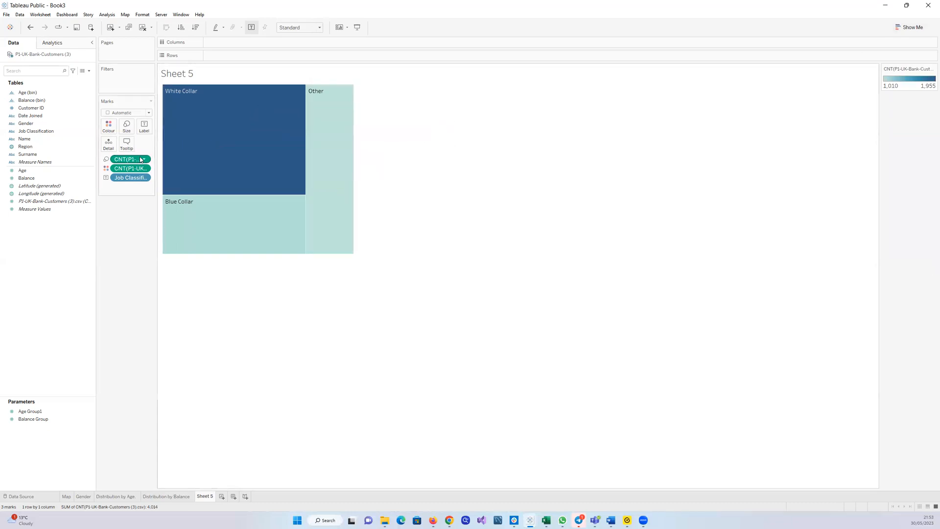
pyautogui.moveTo(140, 161); pyautogui.dragTo(65, 250)
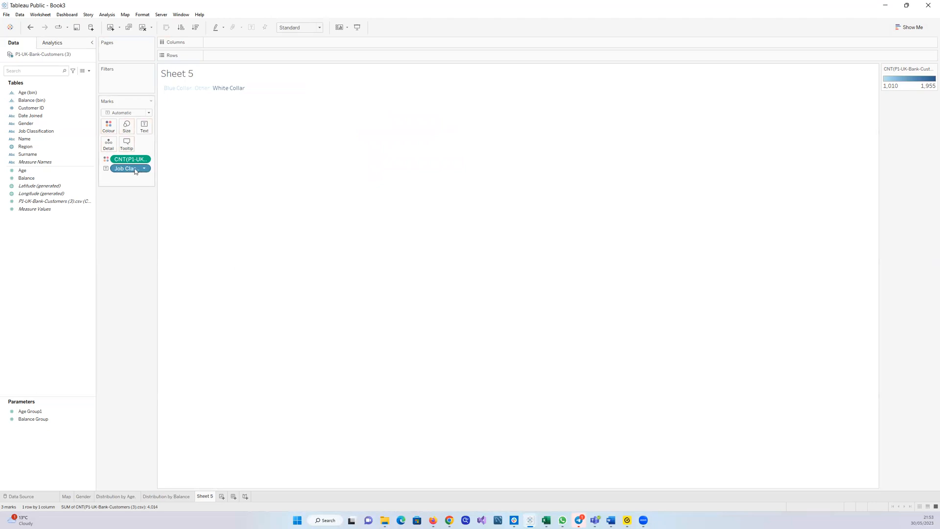
pyautogui.moveTo(135, 171); pyautogui.dragTo(79, 216)
pyautogui.moveTo(119, 163); pyautogui.dragTo(14, 243)
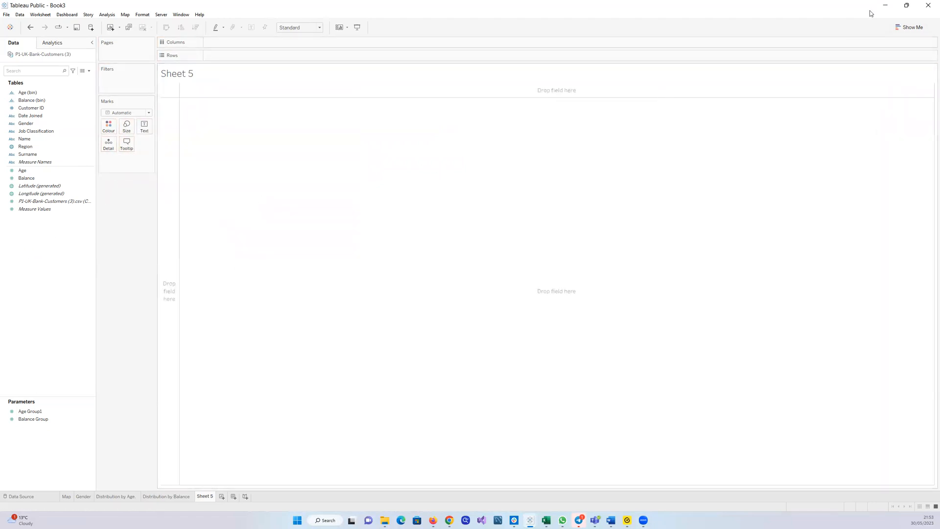
# Rebuild the treemap from Job Classification and the customer count
pyautogui.click(901, 27)
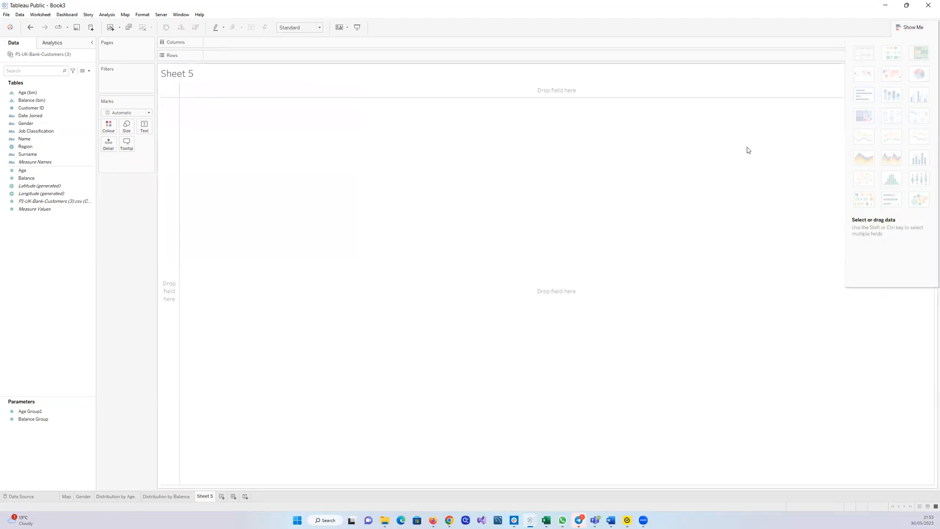
pyautogui.click(55, 194)
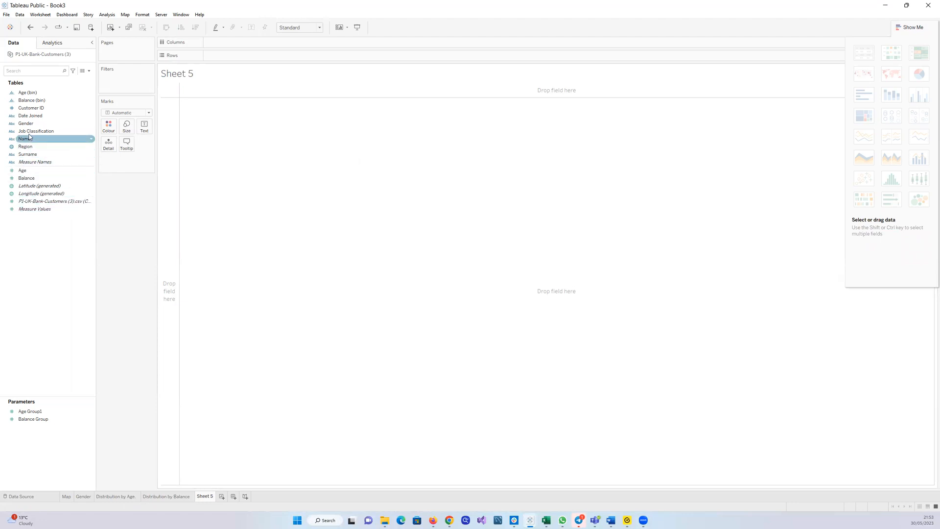
pyautogui.moveTo(29, 135); pyautogui.dragTo(226, 135)
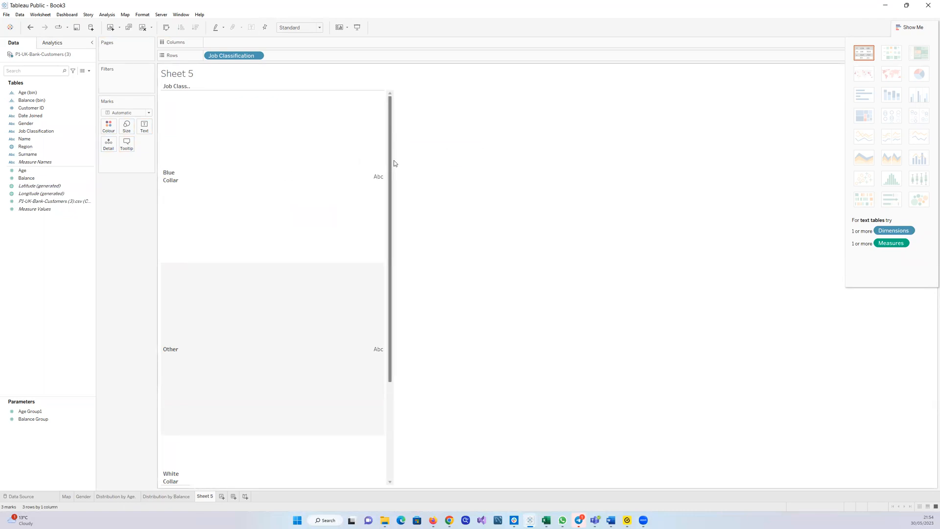
pyautogui.hotkey('ctrl', 'z')
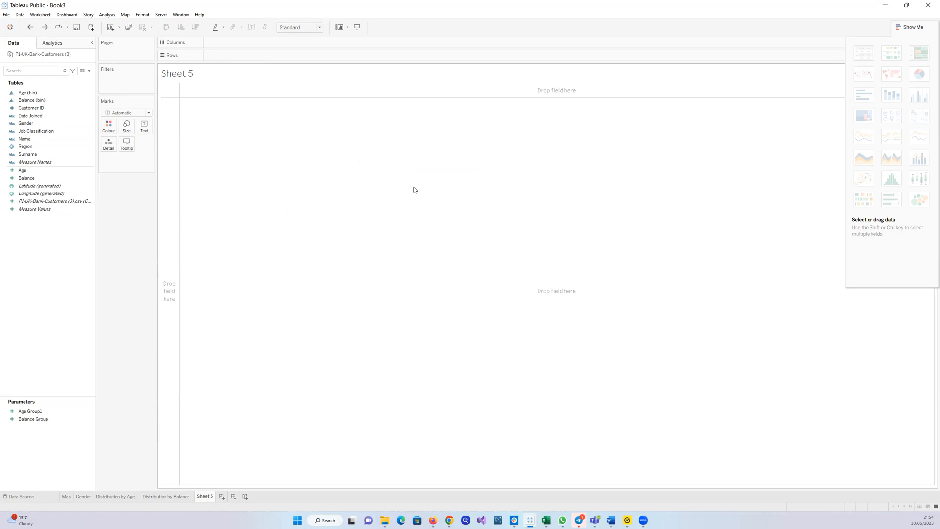
pyautogui.click(71, 154)
pyautogui.click(49, 133)
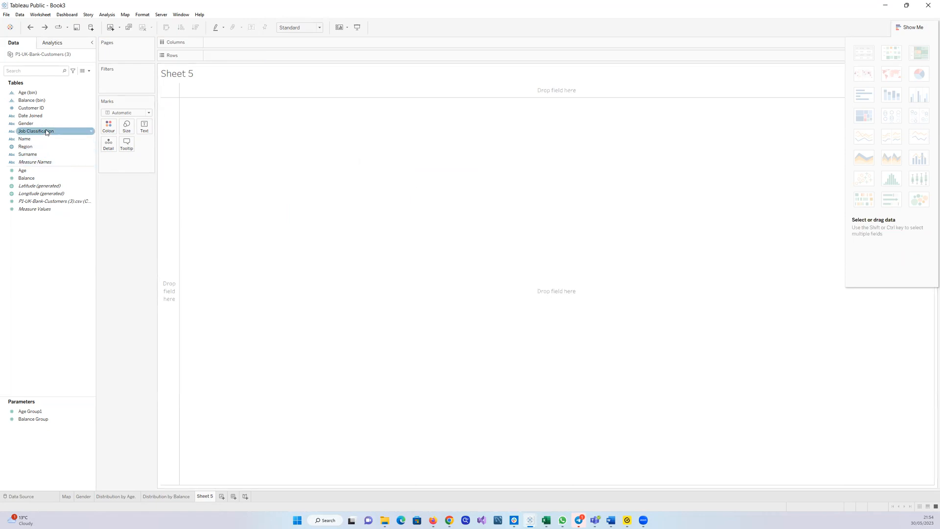
pyautogui.moveTo(46, 132); pyautogui.dragTo(242, 153)
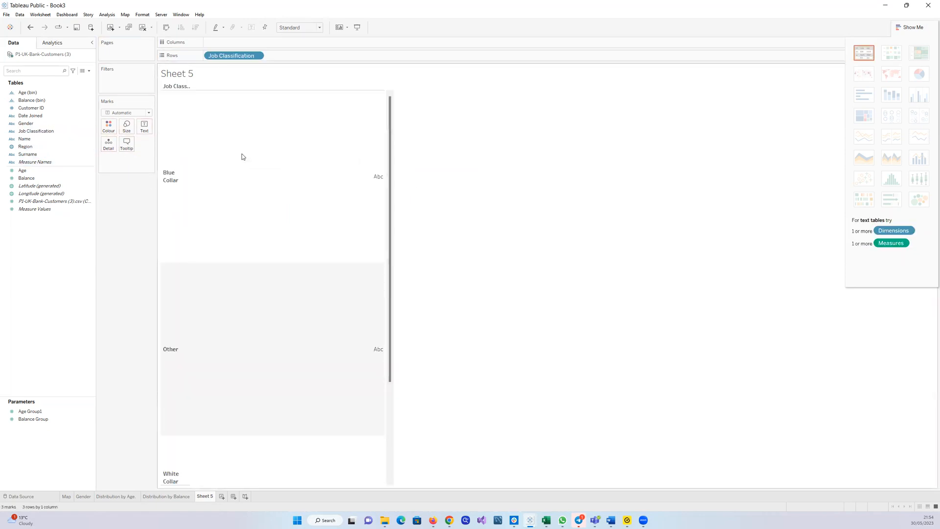
pyautogui.scroll(-3, 527, 274)
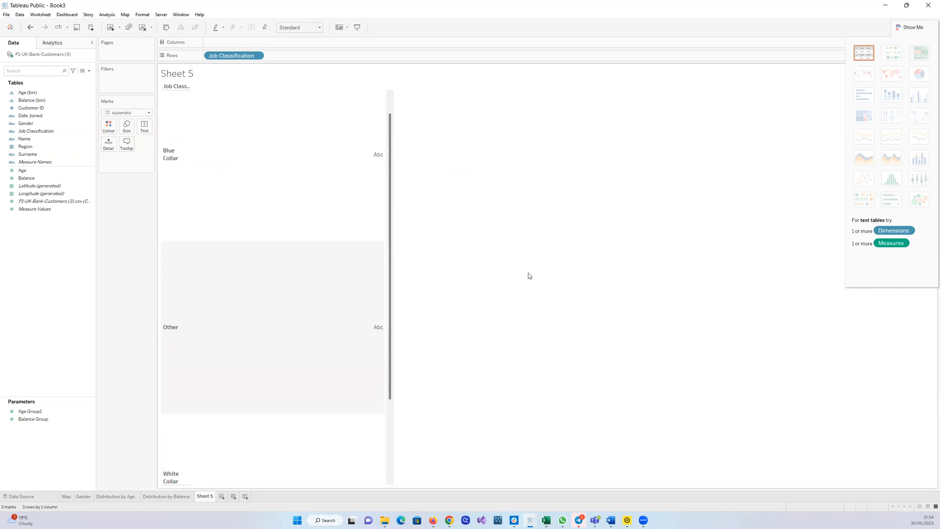
pyautogui.scroll(3, 528, 275)
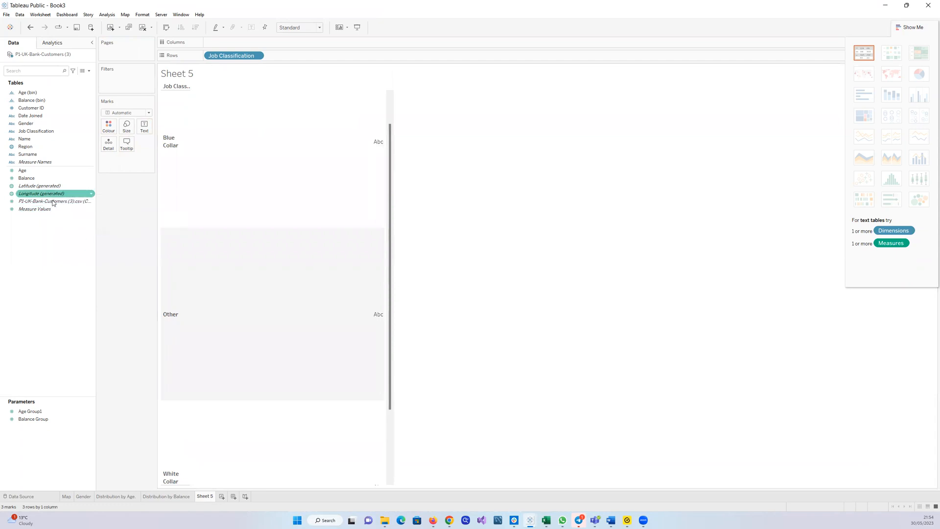
pyautogui.moveTo(53, 204); pyautogui.dragTo(260, 185)
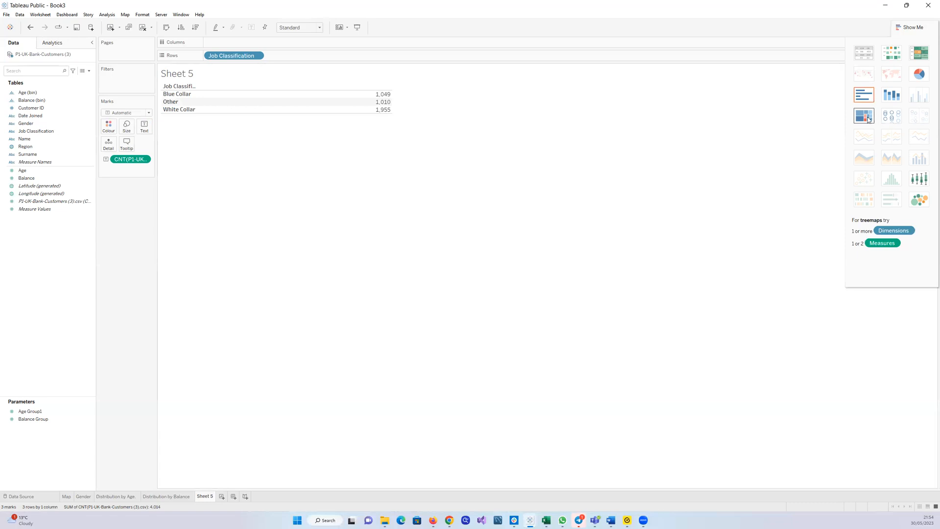
pyautogui.click(867, 119)
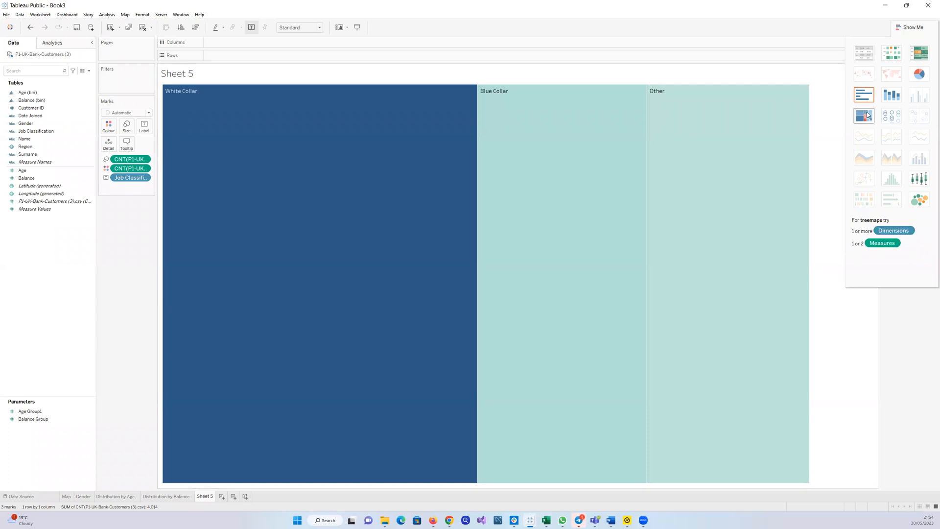
# Remove all fields from the Marks card to clear the treemap again
pyautogui.click(908, 27)
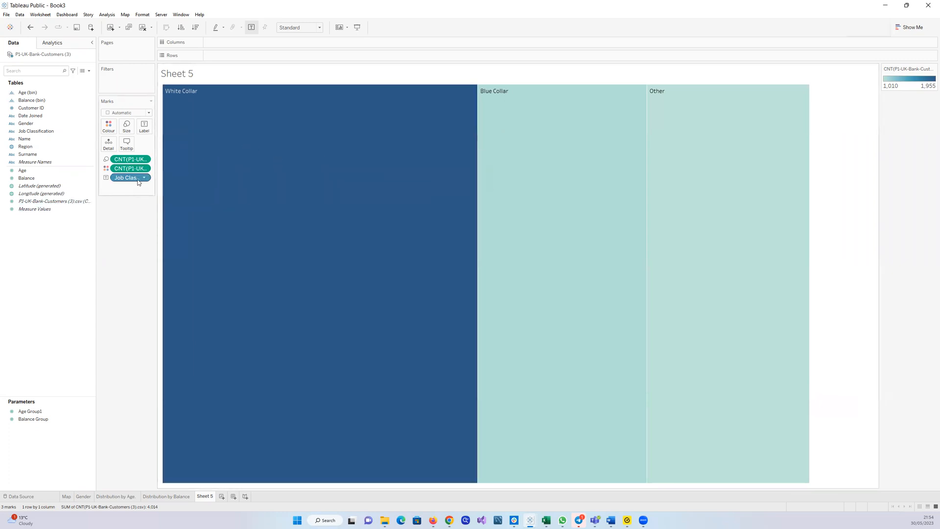
pyautogui.moveTo(136, 179); pyautogui.dragTo(52, 235)
pyautogui.moveTo(131, 170); pyautogui.dragTo(40, 257)
pyautogui.moveTo(130, 159); pyautogui.dragTo(18, 248)
# Place Job Classification on Rows
pyautogui.click(31, 132)
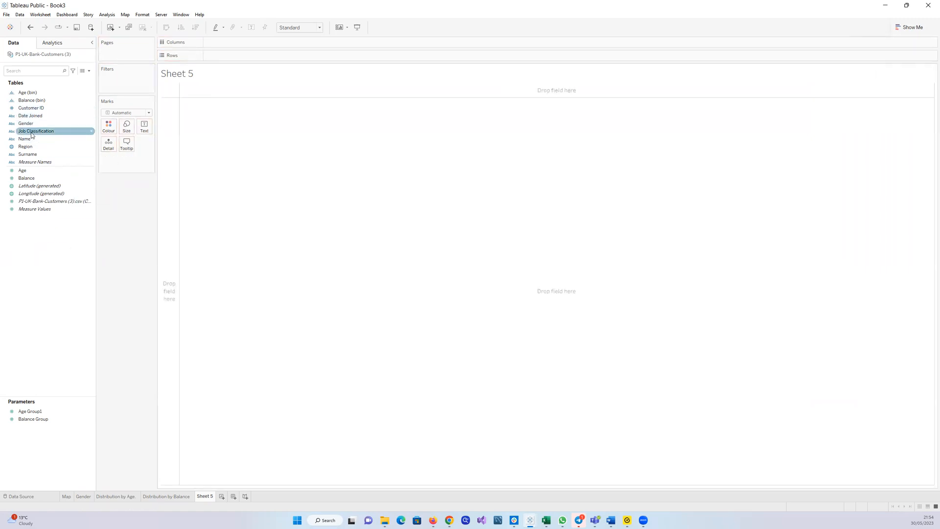
pyautogui.moveTo(30, 132); pyautogui.dragTo(216, 117)
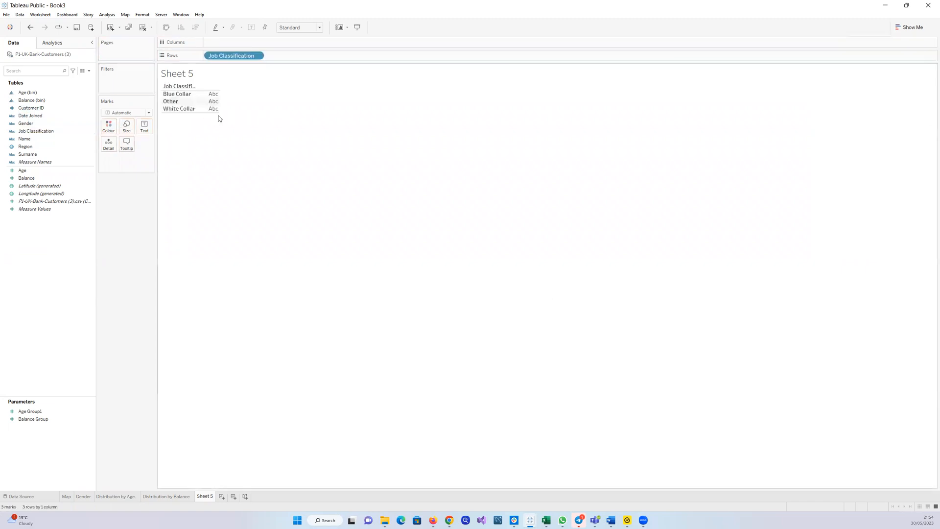
pyautogui.click(51, 202)
pyautogui.moveTo(51, 203); pyautogui.dragTo(215, 101)
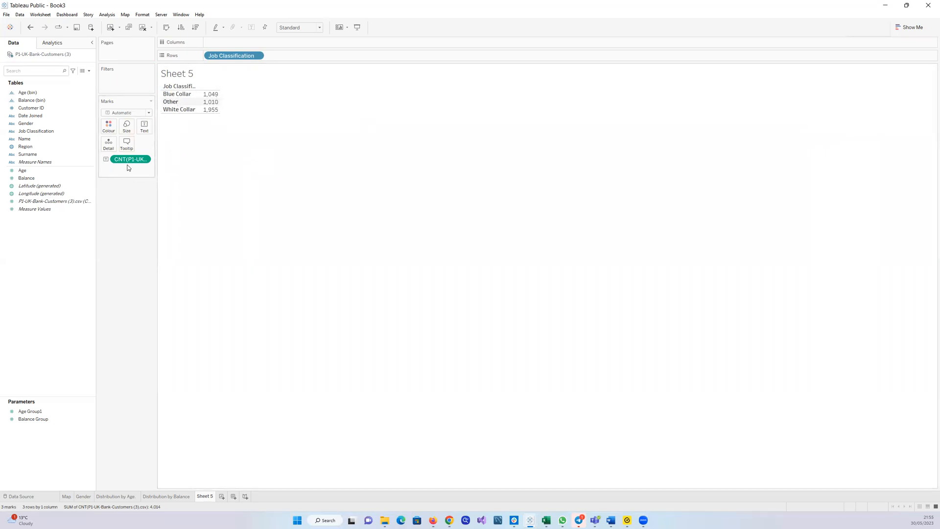
pyautogui.moveTo(130, 159); pyautogui.dragTo(45, 304)
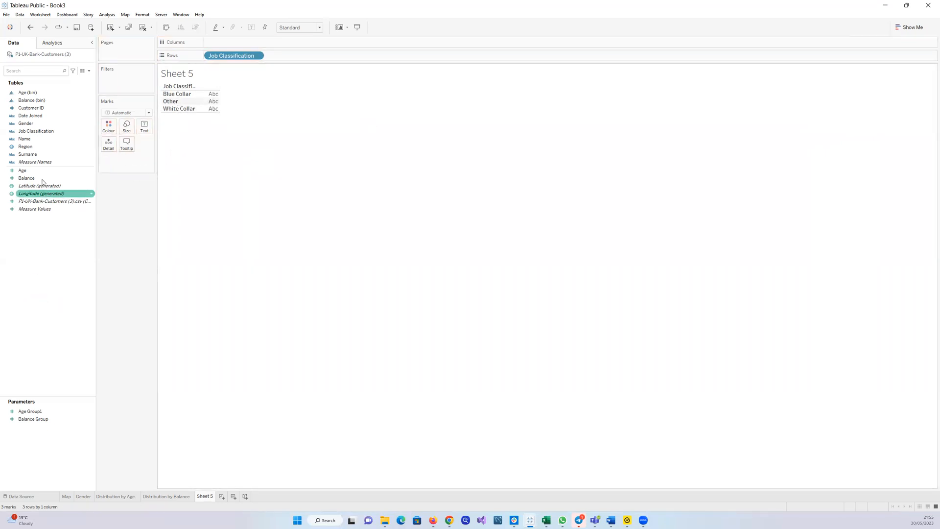
# Show the customer count for each Job Classification as text in the table
pyautogui.click(40, 131)
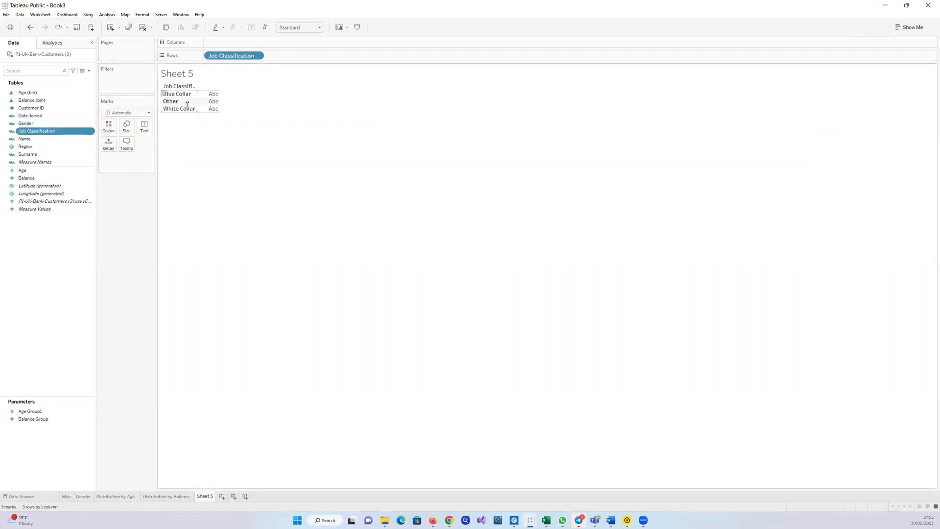
pyautogui.moveTo(234, 55); pyautogui.dragTo(119, 104)
pyautogui.moveTo(54, 131); pyautogui.dragTo(202, 142)
pyautogui.click(47, 171)
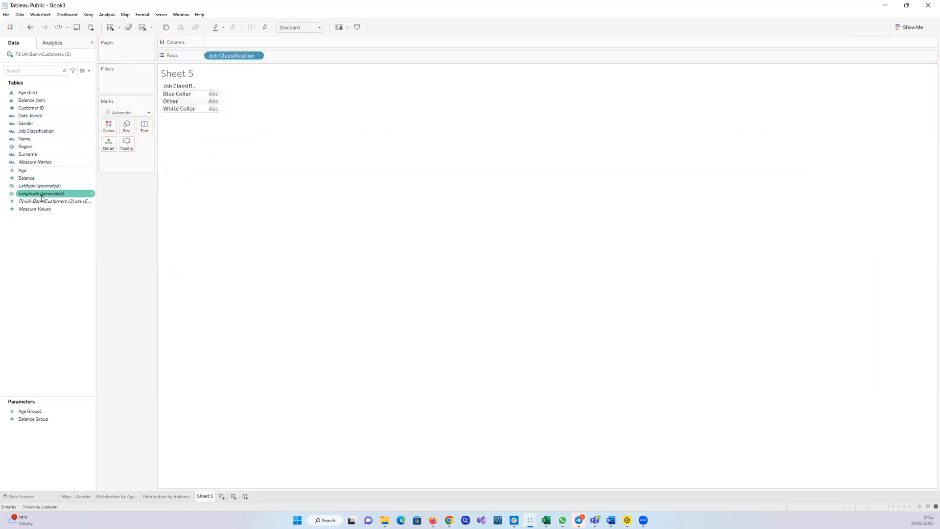
pyautogui.moveTo(49, 201); pyautogui.dragTo(141, 127)
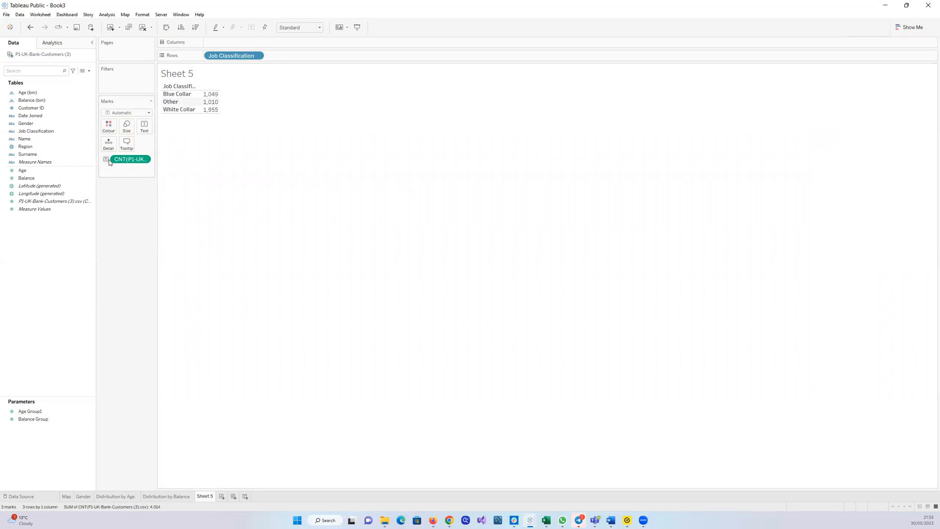
# Convert the Job Classification count table into a treemap with Show Me
pyautogui.click(899, 31)
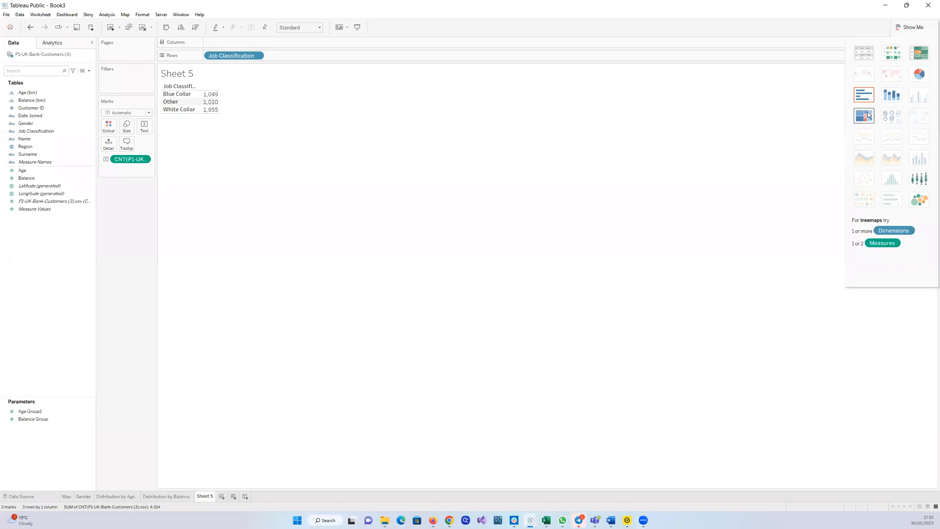
pyautogui.click(864, 116)
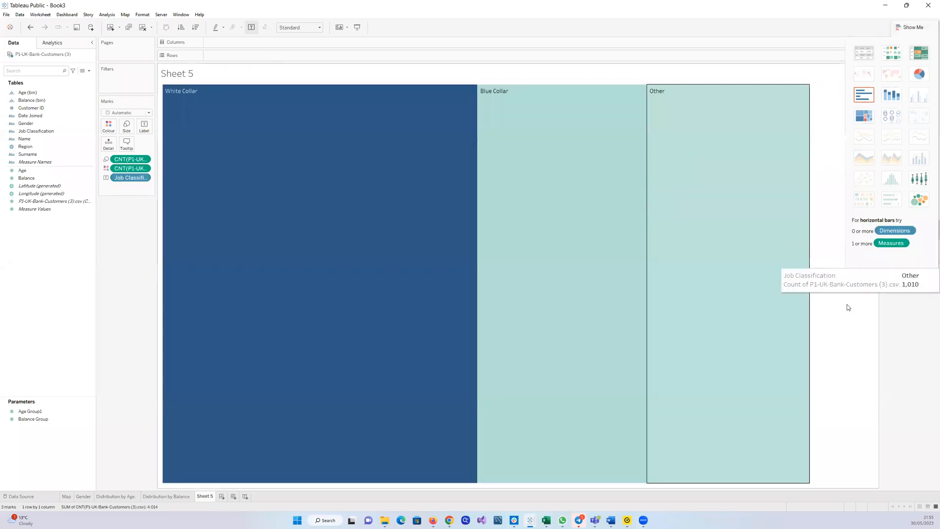
pyautogui.moveTo(810, 325)
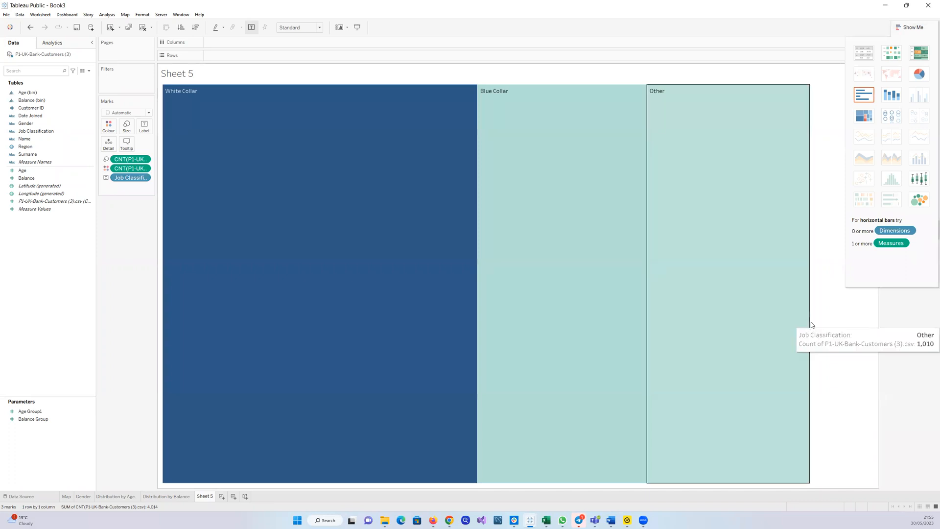
# Resize the treemap to roughly half the view's width and height
pyautogui.moveTo(810, 322); pyautogui.dragTo(541, 288)
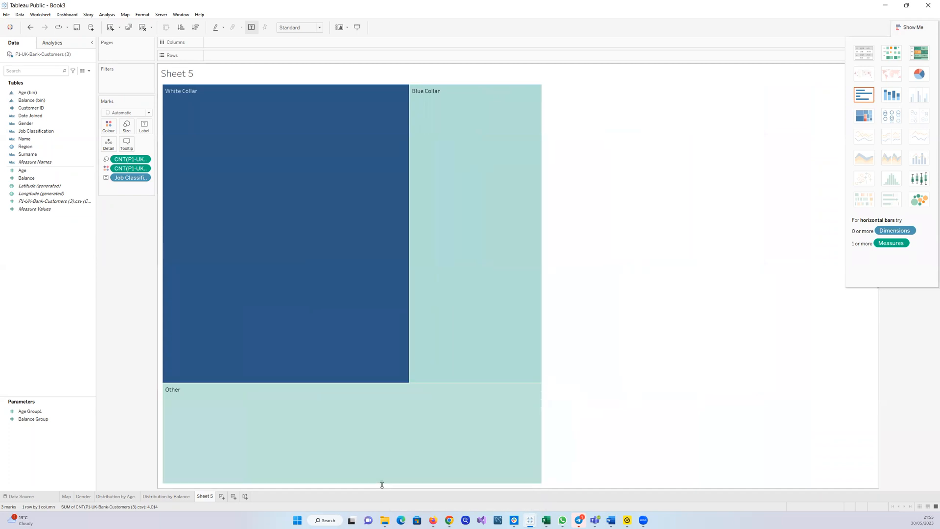
pyautogui.moveTo(364, 362); pyautogui.dragTo(361, 270)
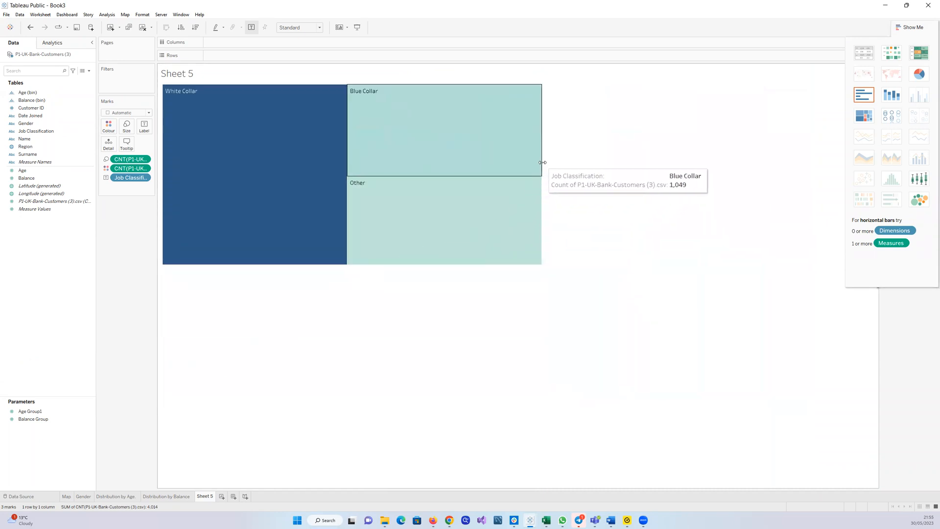
pyautogui.moveTo(542, 162); pyautogui.dragTo(465, 178)
pyautogui.moveTo(442, 181); pyautogui.dragTo(425, 181)
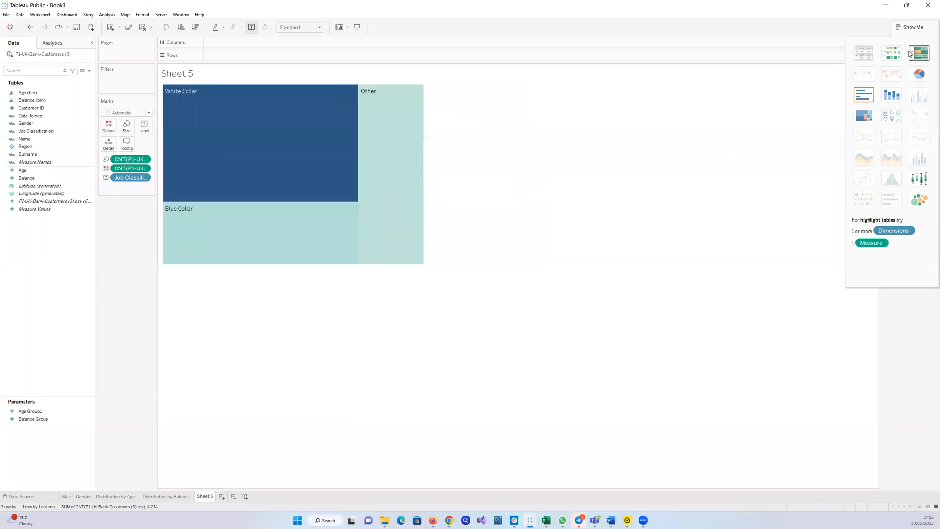
pyautogui.click(900, 26)
pyautogui.click(902, 26)
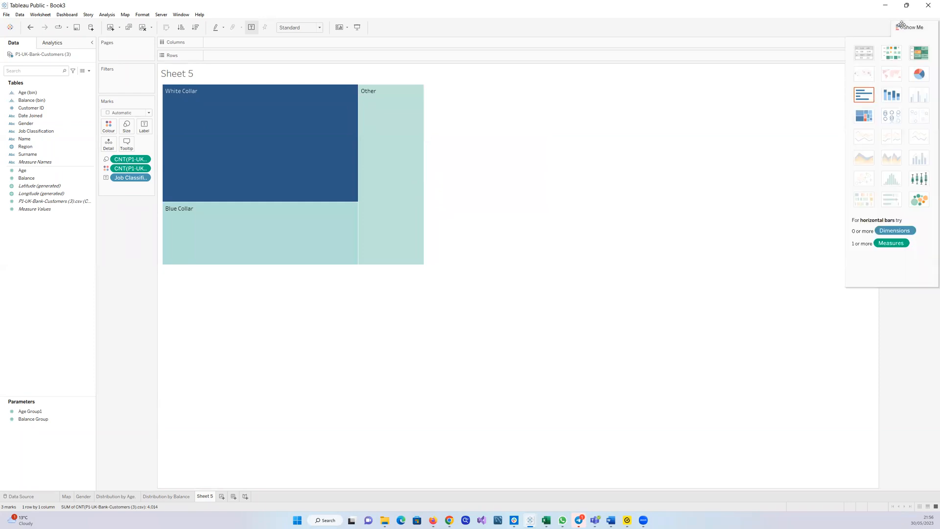
pyautogui.click(901, 26)
pyautogui.click(901, 25)
pyautogui.click(898, 26)
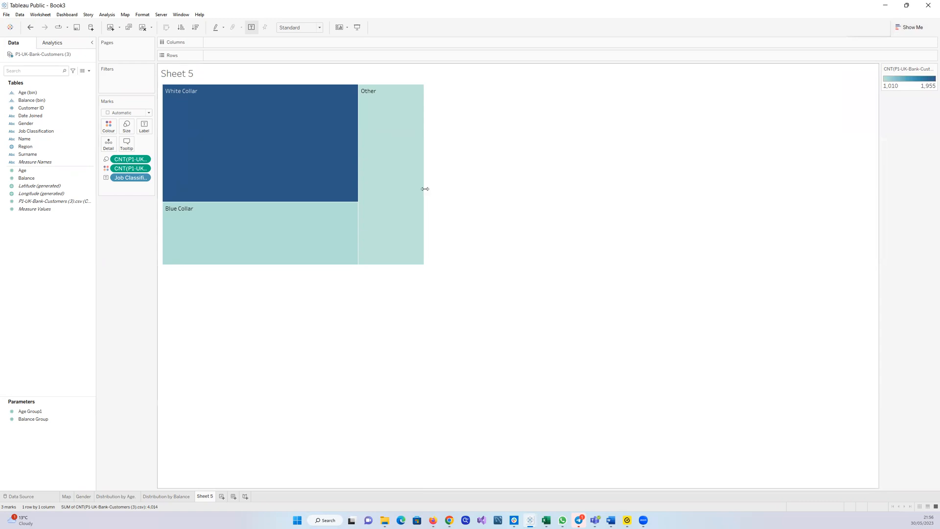
# Shrink the treemap further, making it narrower and shorter
pyautogui.moveTo(424, 189); pyautogui.dragTo(377, 193)
pyautogui.moveTo(281, 260)
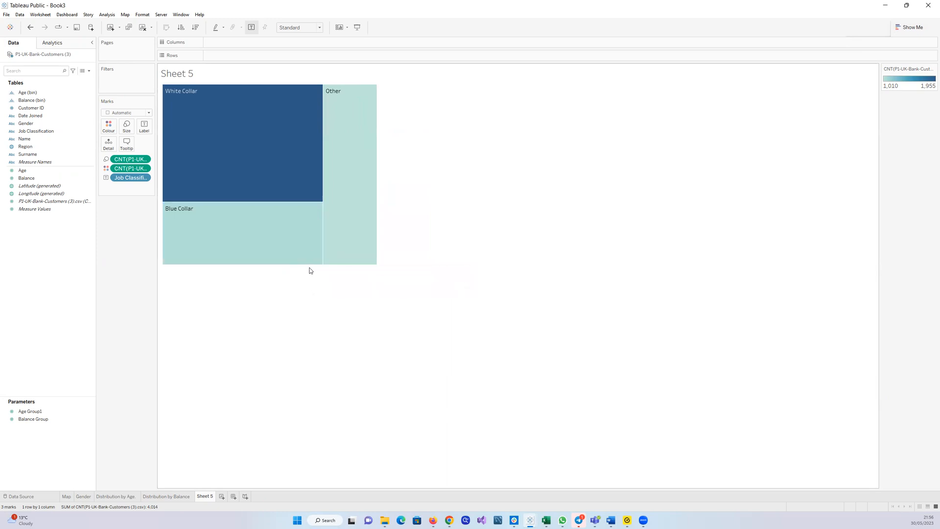
pyautogui.moveTo(310, 265); pyautogui.dragTo(310, 243)
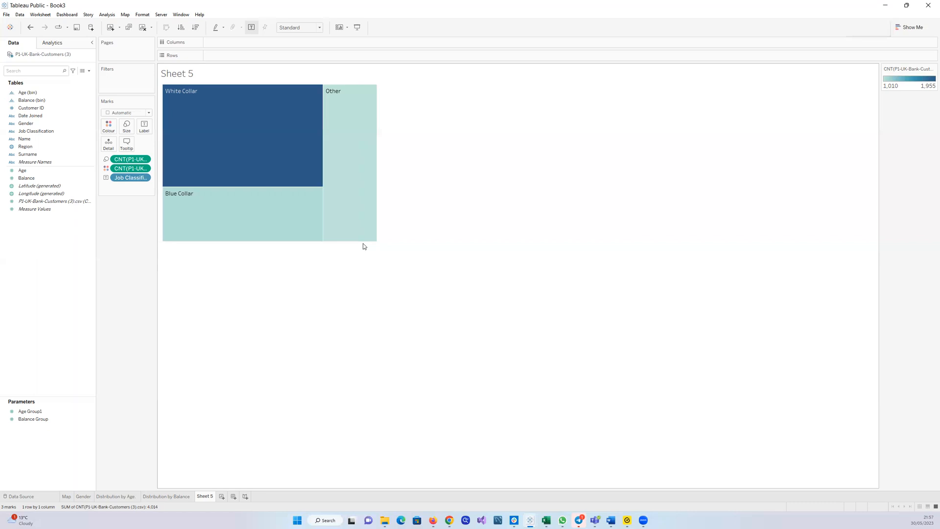
# Try the highlight table, heat map and text table chart types before reapplying the treemap
pyautogui.moveTo(338, 162)
pyautogui.click(899, 28)
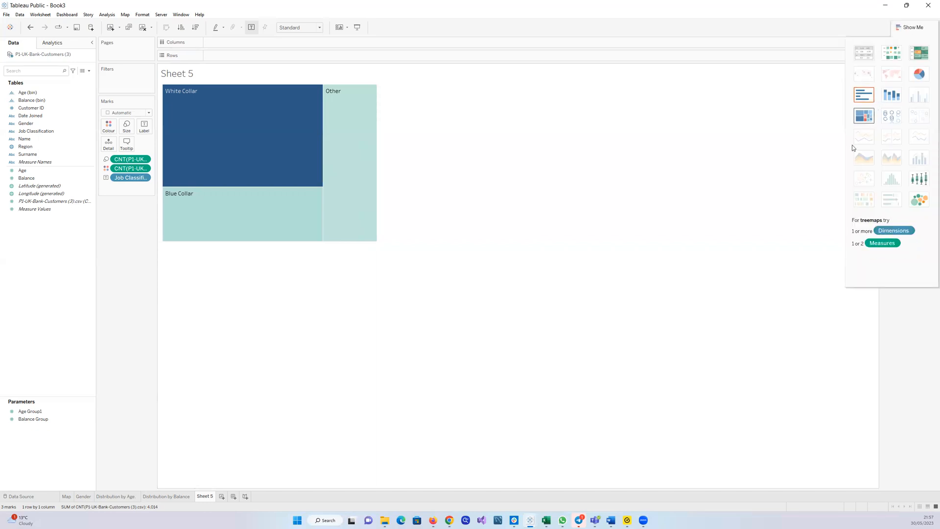
pyautogui.click(899, 29)
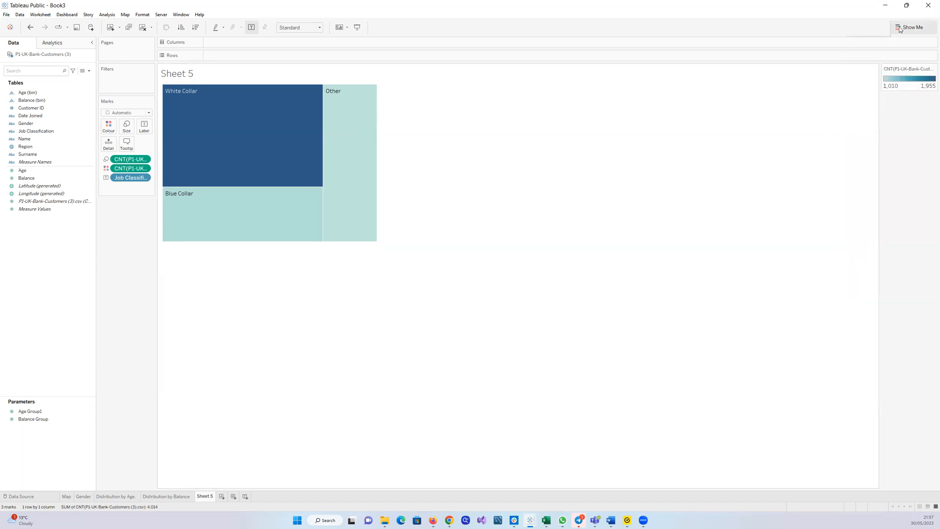
pyautogui.click(899, 29)
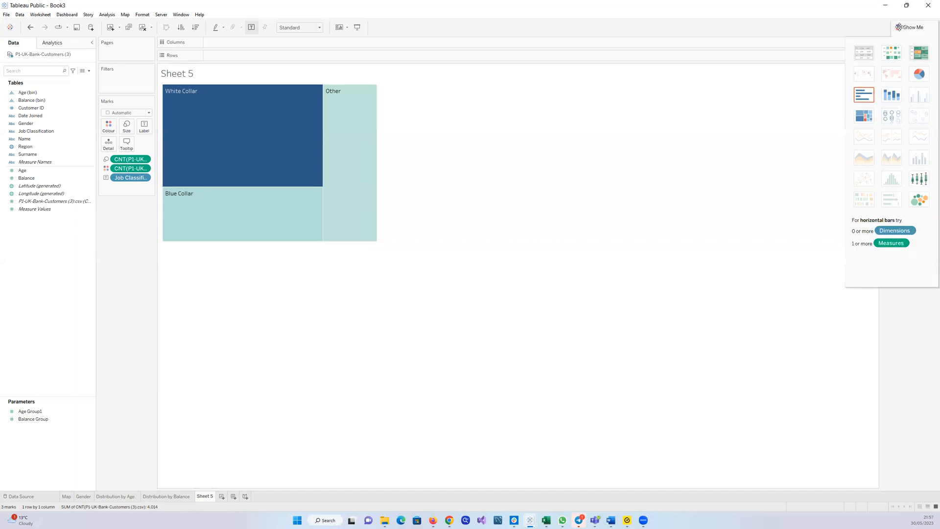
pyautogui.click(916, 58)
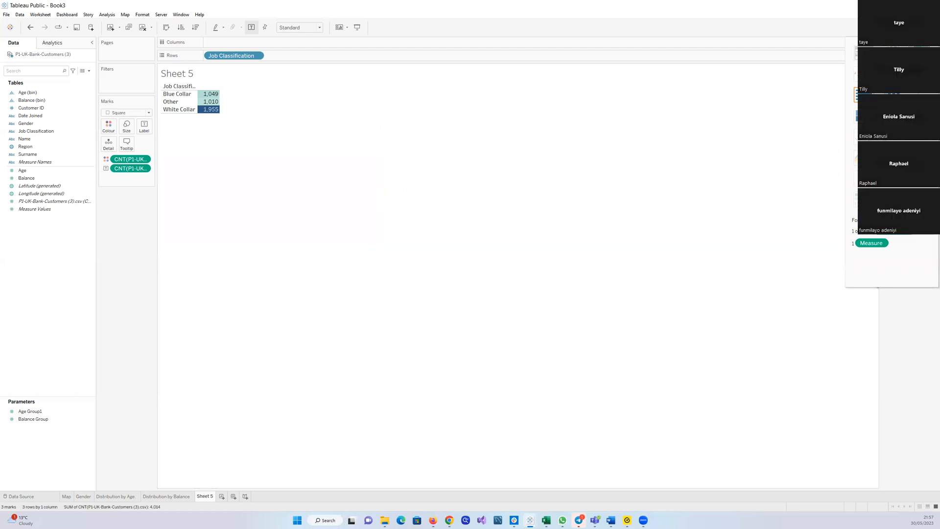
pyautogui.click(889, 60)
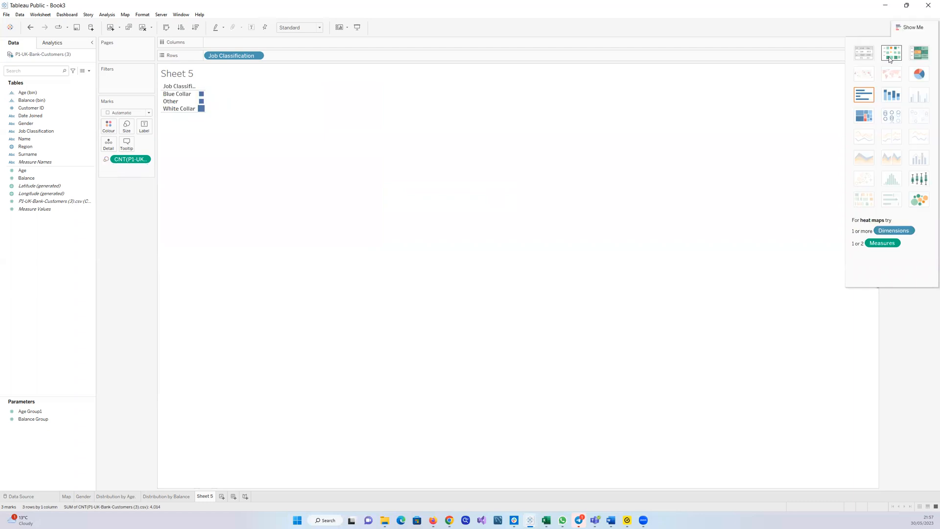
pyautogui.click(865, 59)
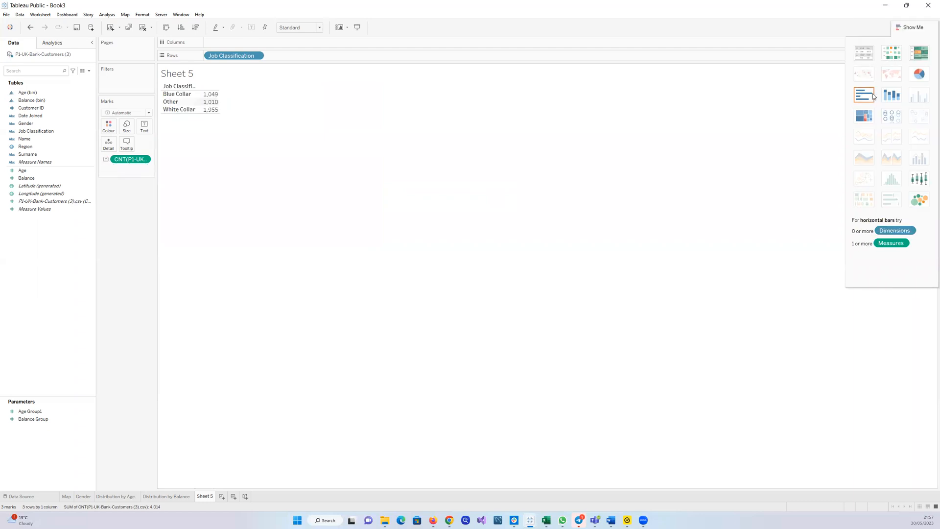
pyautogui.click(868, 115)
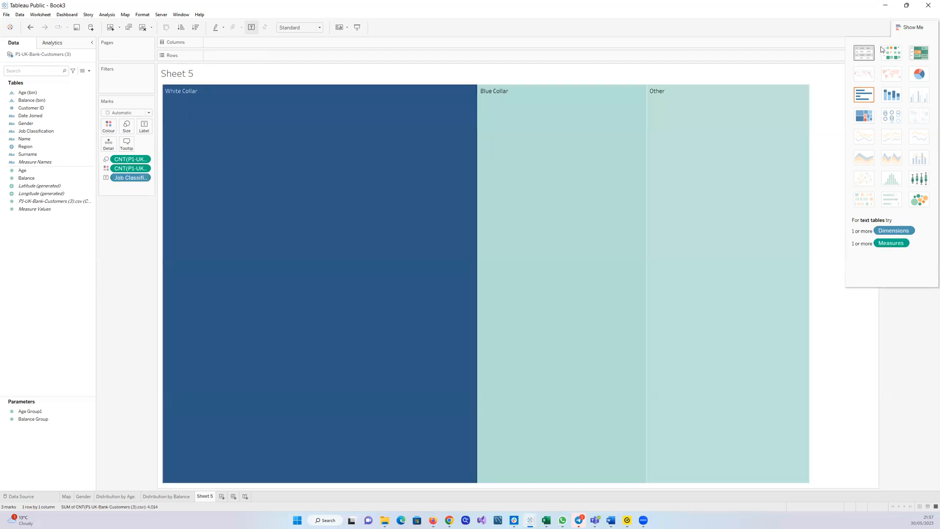
pyautogui.click(897, 26)
# Resize the treemap down to a compact block, narrowing and shortening it
pyautogui.moveTo(799, 288)
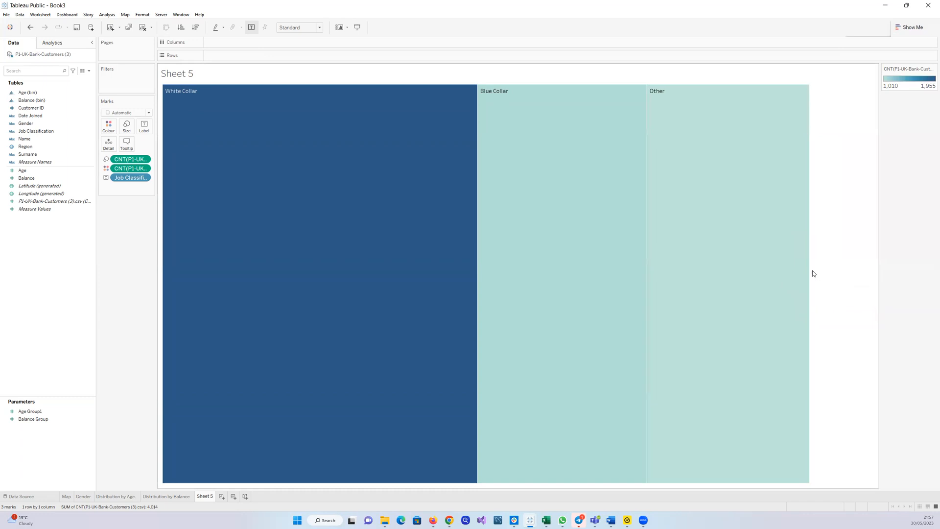
pyautogui.moveTo(810, 270); pyautogui.dragTo(522, 279)
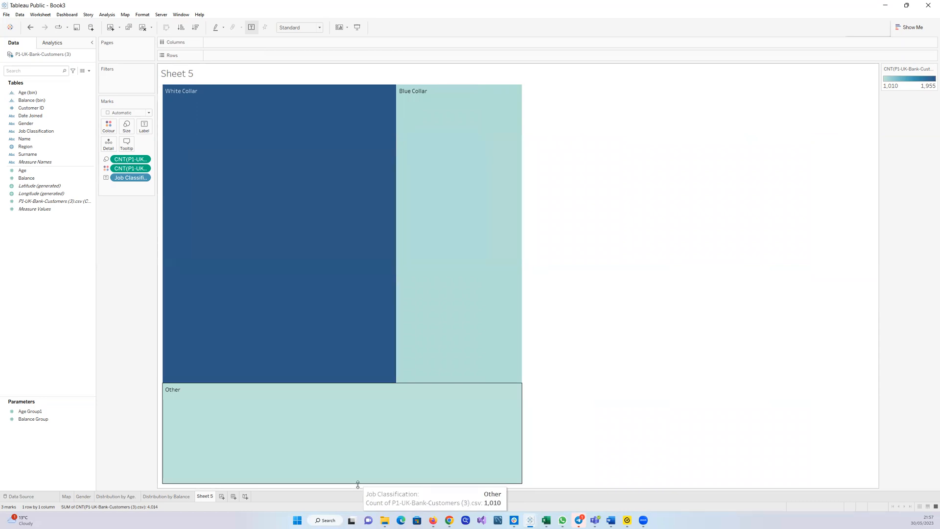
pyautogui.moveTo(357, 485); pyautogui.dragTo(336, 294)
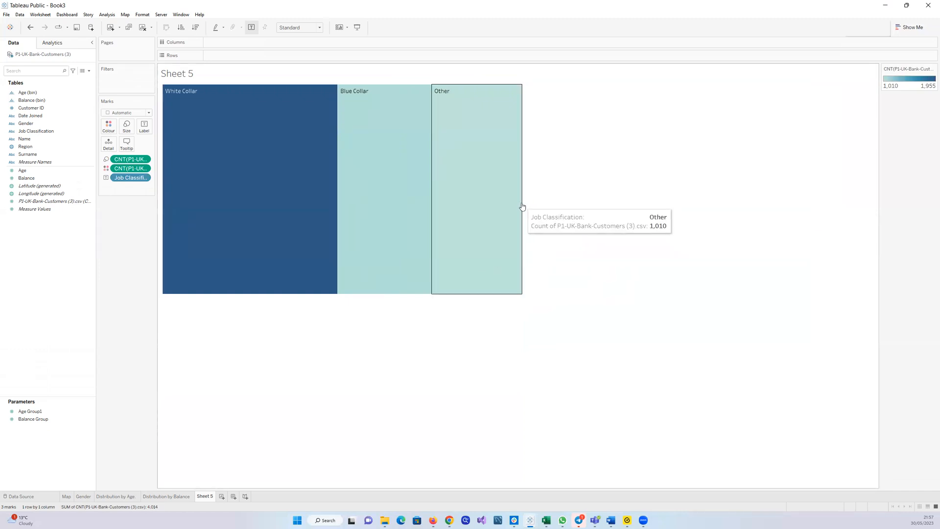
pyautogui.moveTo(522, 207); pyautogui.dragTo(351, 216)
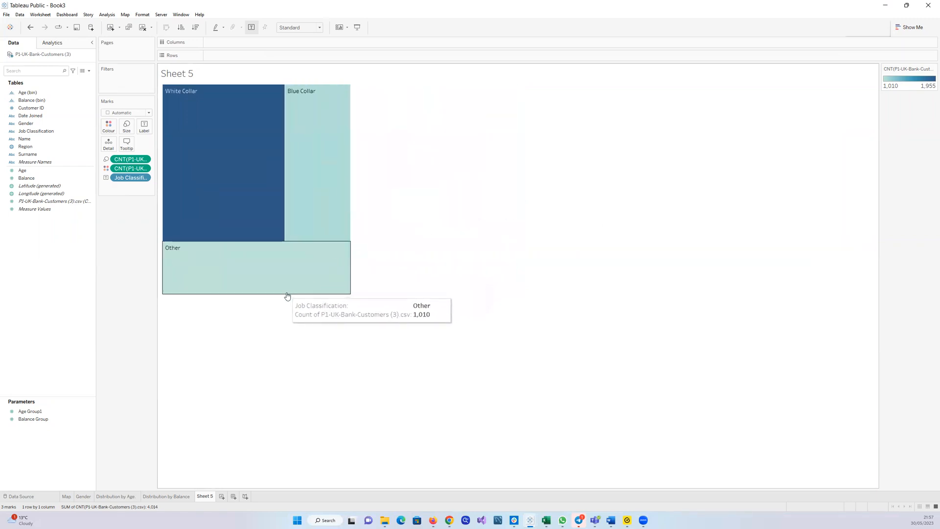
pyautogui.moveTo(286, 295); pyautogui.dragTo(291, 254)
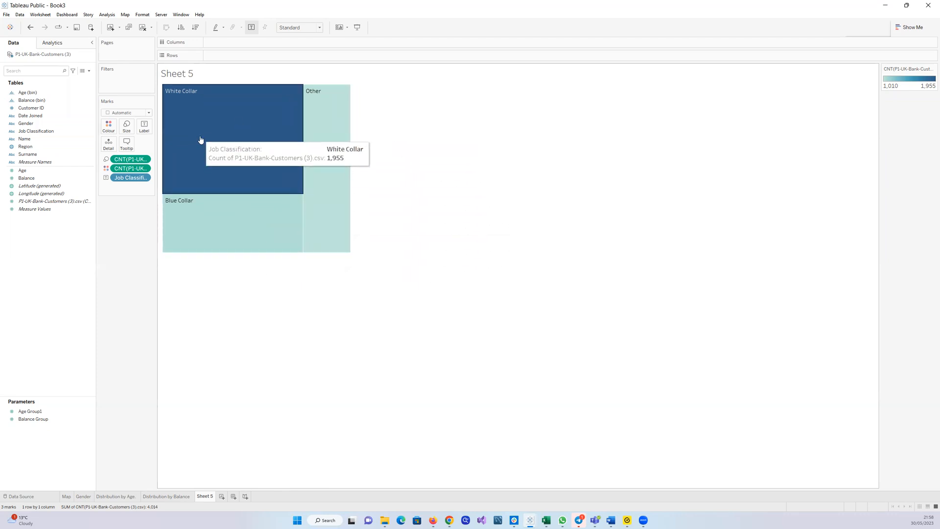
pyautogui.click(112, 131)
pyautogui.click(134, 155)
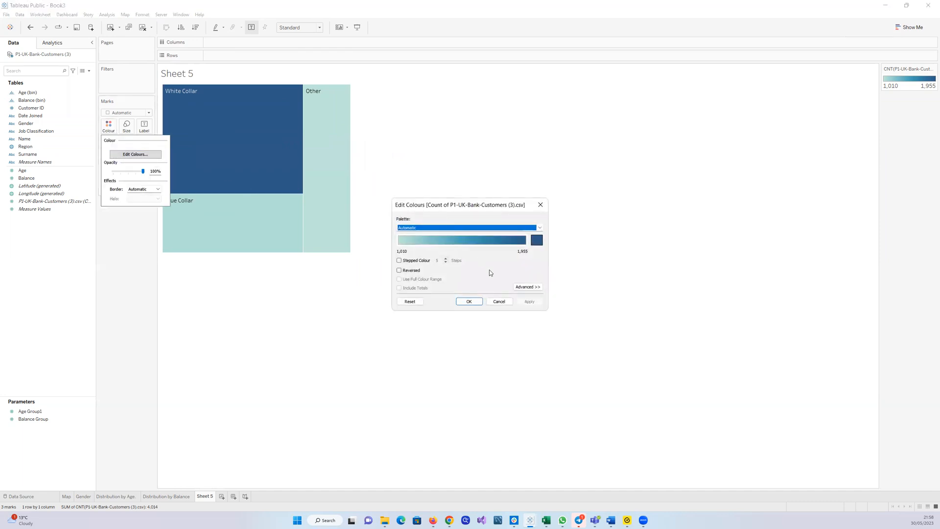
pyautogui.click(522, 288)
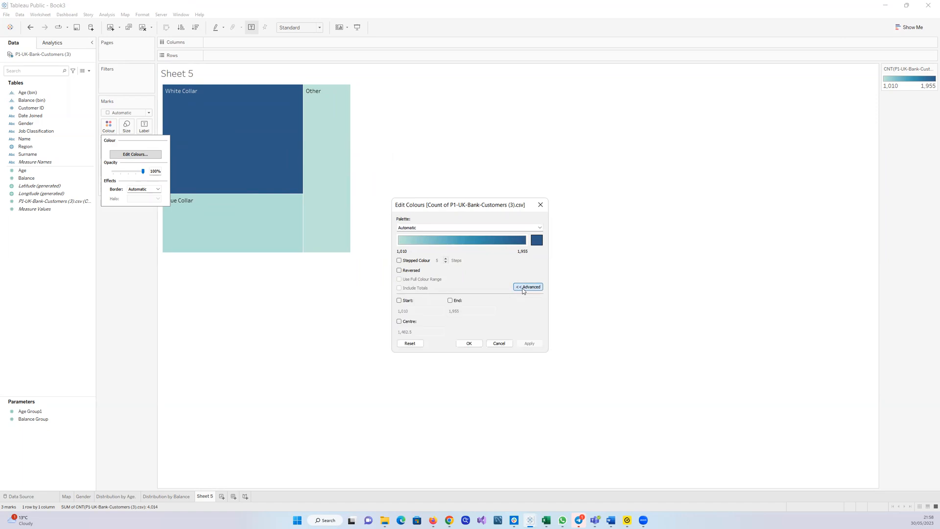
pyautogui.click(540, 205)
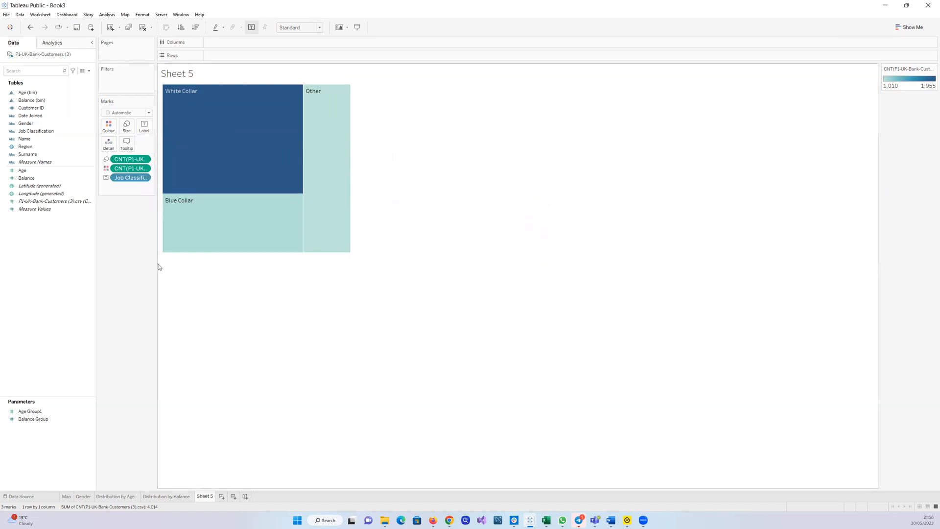
# Colour the treemap by Job Classification instead of the customer count
pyautogui.moveTo(51, 202); pyautogui.dragTo(109, 128)
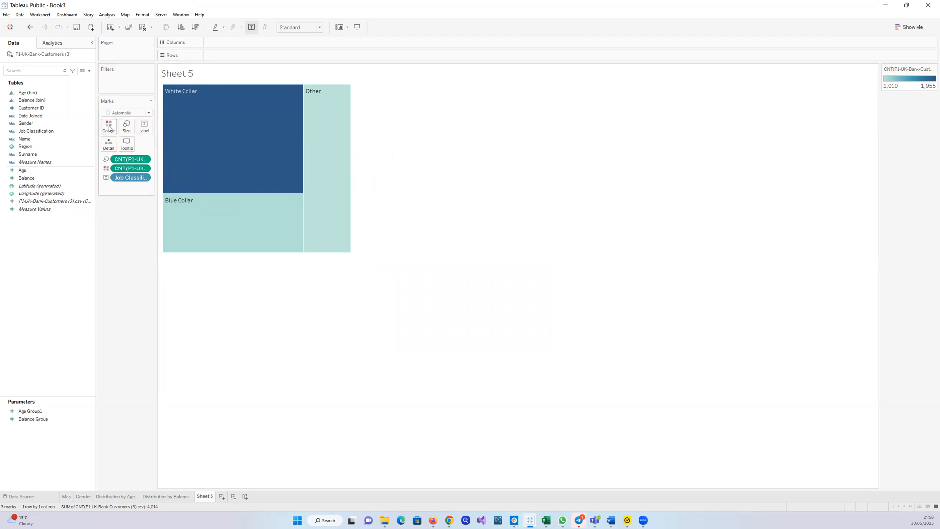
pyautogui.click(44, 131)
pyautogui.moveTo(45, 133); pyautogui.dragTo(109, 127)
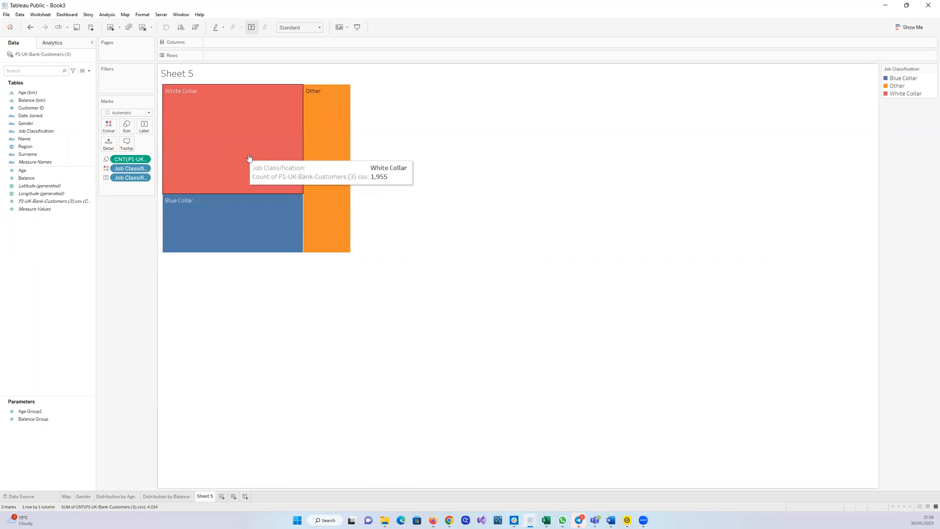
# Edit the Job Classification colours, assigning the palette, making White Collar light grey and Other green
pyautogui.click(109, 126)
pyautogui.click(136, 151)
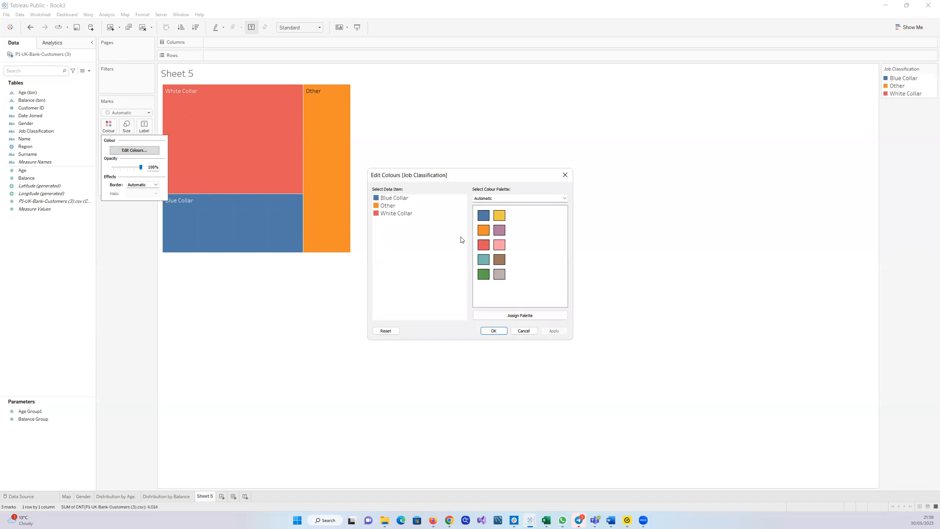
pyautogui.click(539, 316)
pyautogui.click(392, 213)
pyautogui.click(499, 274)
pyautogui.click(388, 206)
pyautogui.click(553, 330)
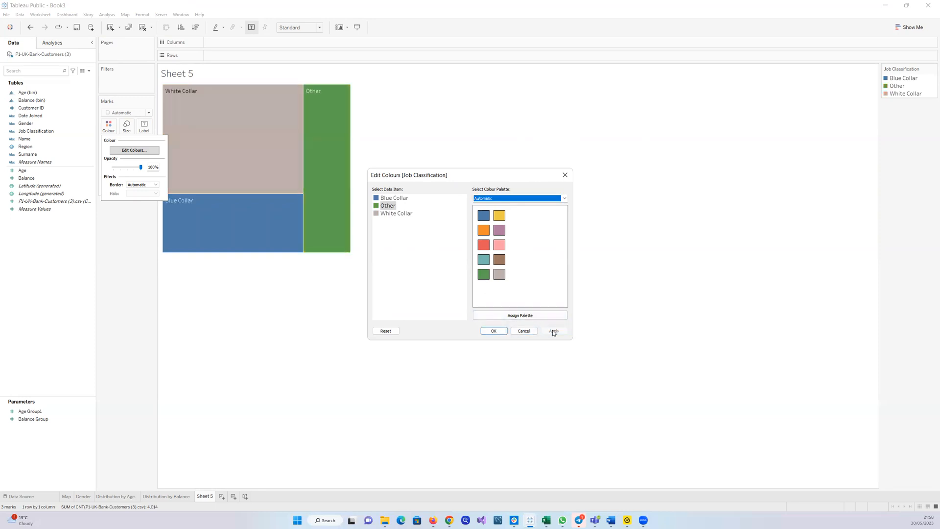
pyautogui.click(490, 331)
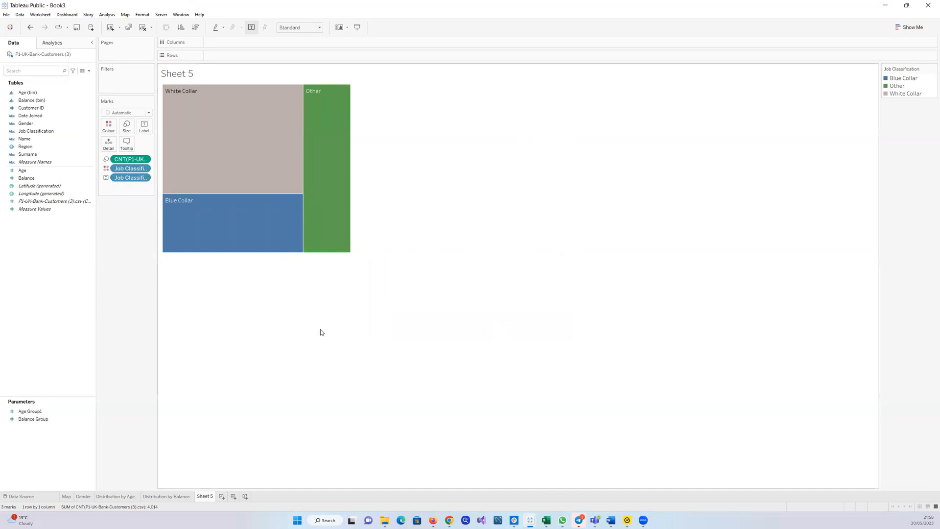
# Rename the Sheet 5 worksheet as Job Classification
pyautogui.moveTo(348, 252)
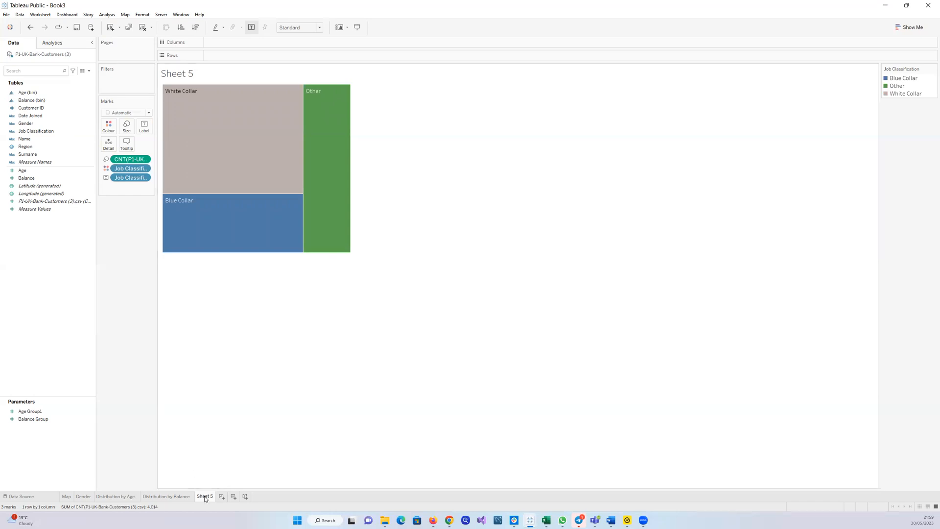
pyautogui.moveTo(216, 498)
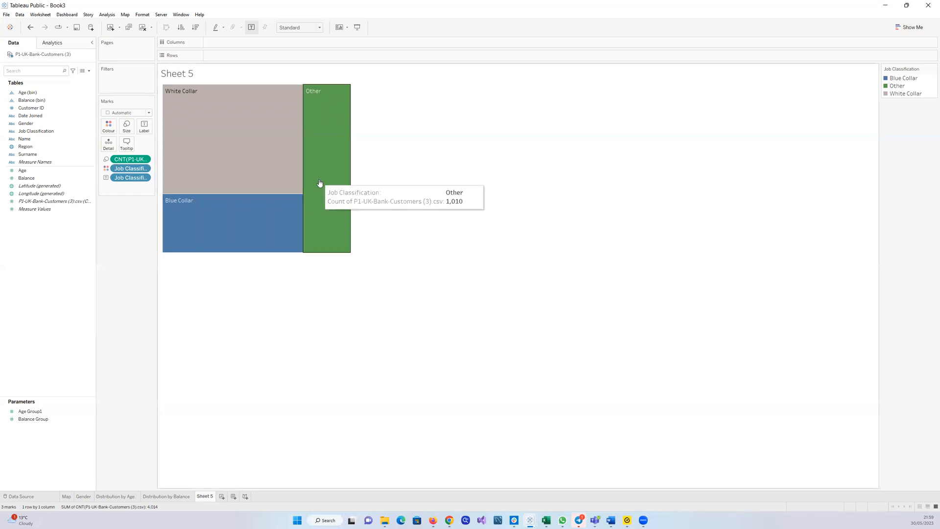
pyautogui.moveTo(404, 9); pyautogui.dragTo(391, 84)
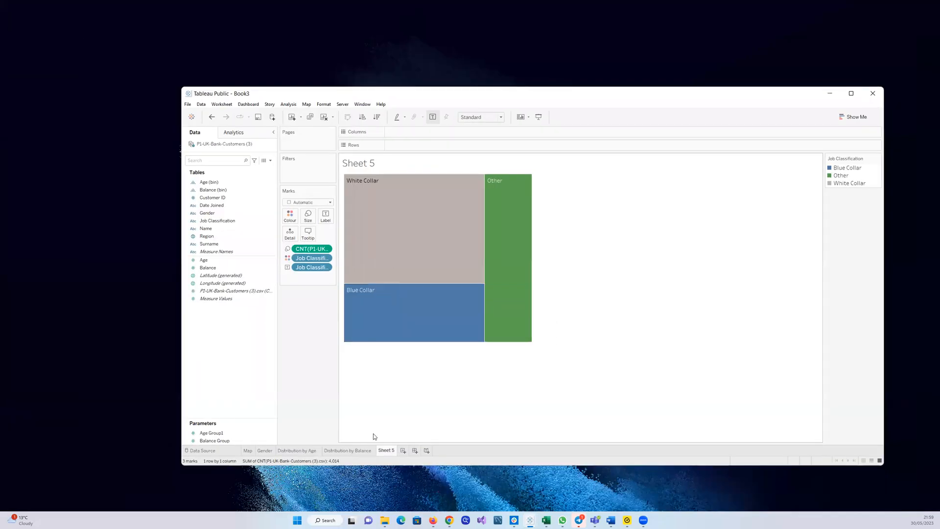
pyautogui.doubleClick(384, 450)
pyautogui.write('Job Cla')
pyautogui.write('ssi')
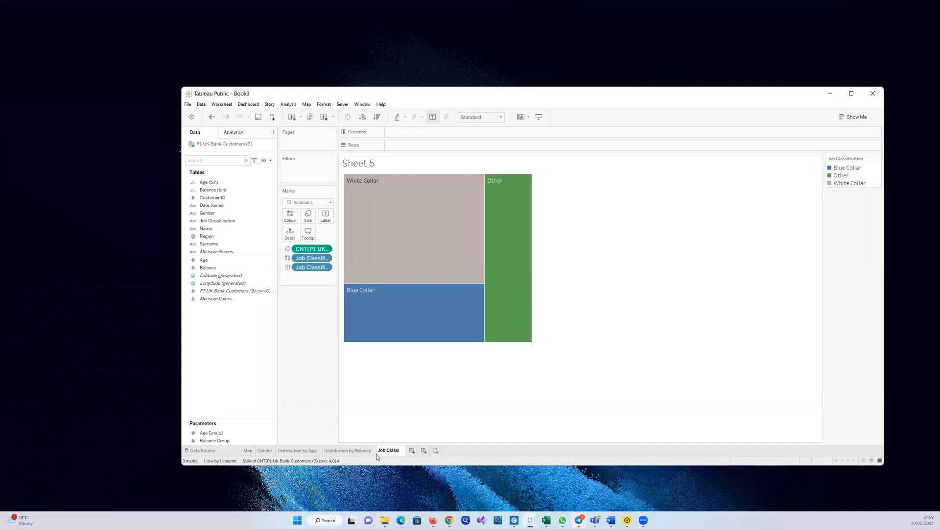
pyautogui.write('fication')
pyautogui.press('Return')
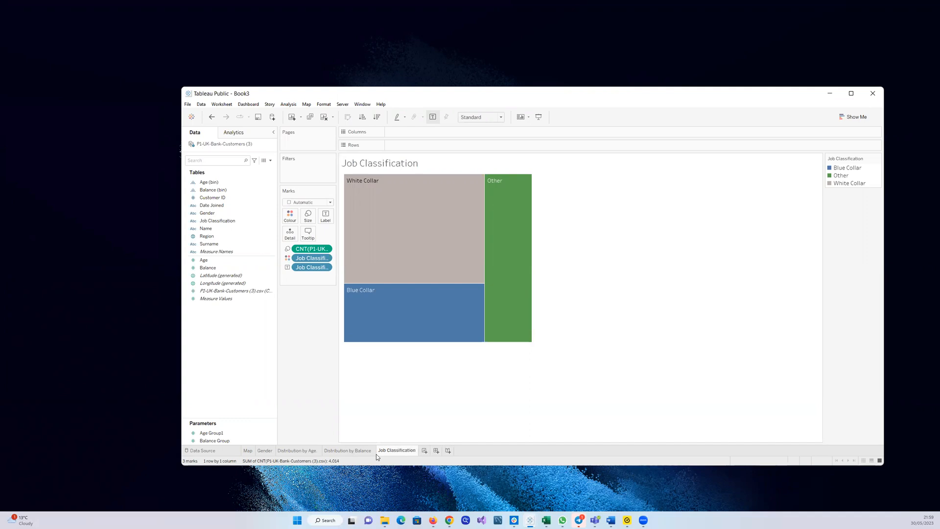
pyautogui.click(851, 98)
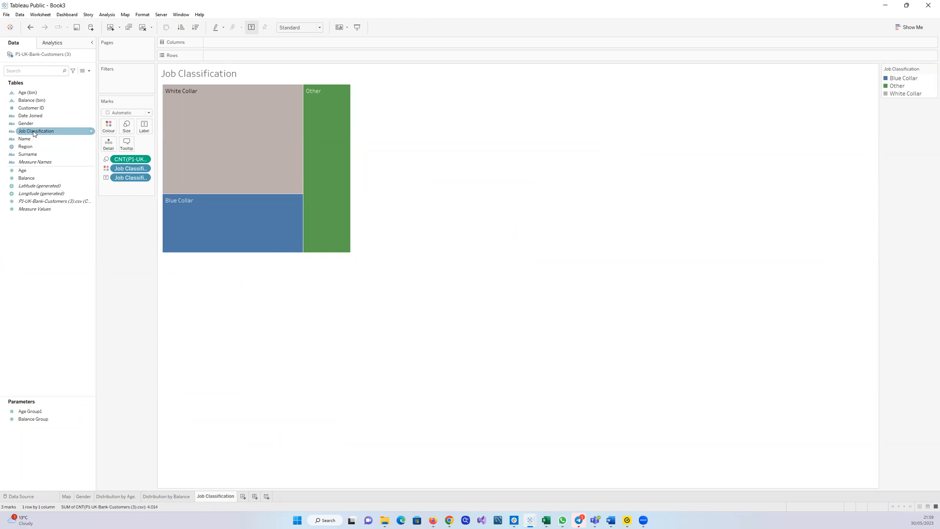
# Try different treemap label combinations of Job Classification and the customer count
pyautogui.moveTo(33, 133); pyautogui.dragTo(142, 129)
pyautogui.moveTo(43, 206); pyautogui.dragTo(142, 122)
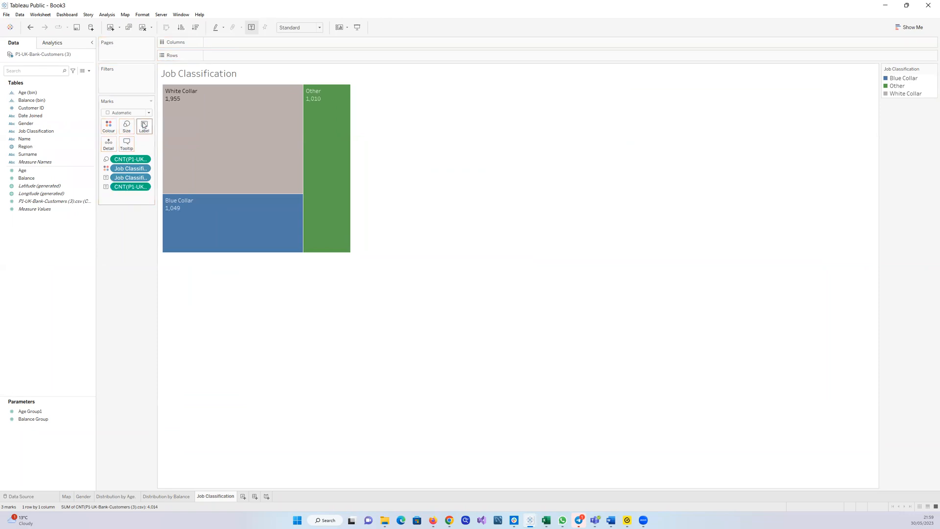
pyautogui.moveTo(130, 177); pyautogui.dragTo(99, 195)
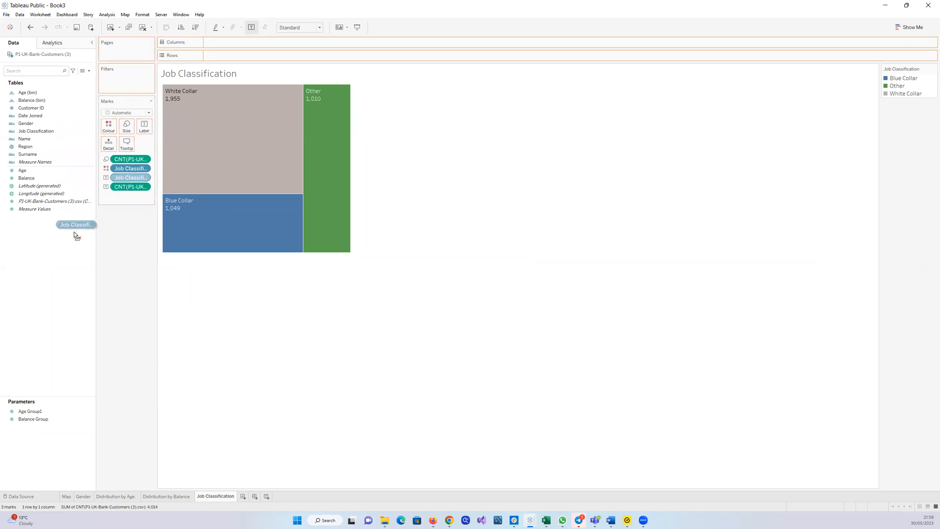
pyautogui.moveTo(75, 231); pyautogui.dragTo(68, 250)
pyautogui.moveTo(320, 99)
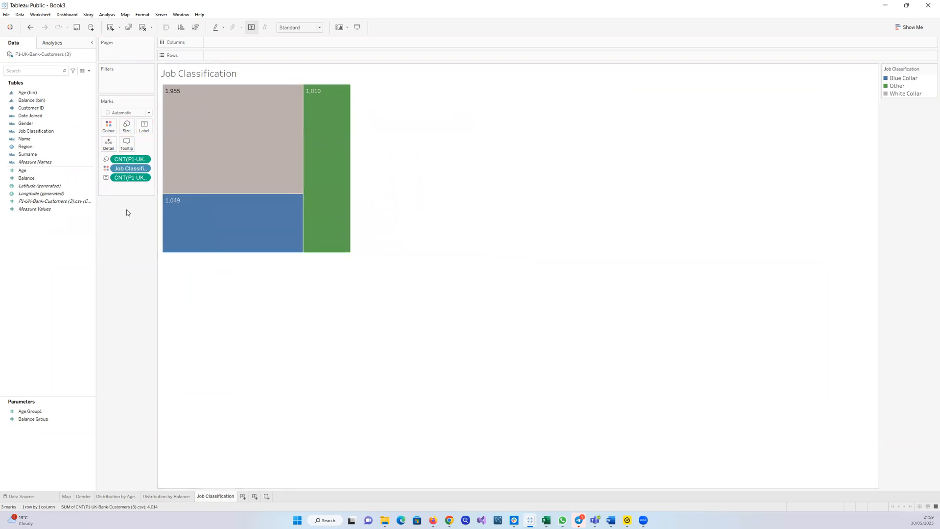
pyautogui.click(39, 204)
pyautogui.moveTo(36, 131); pyautogui.dragTo(144, 127)
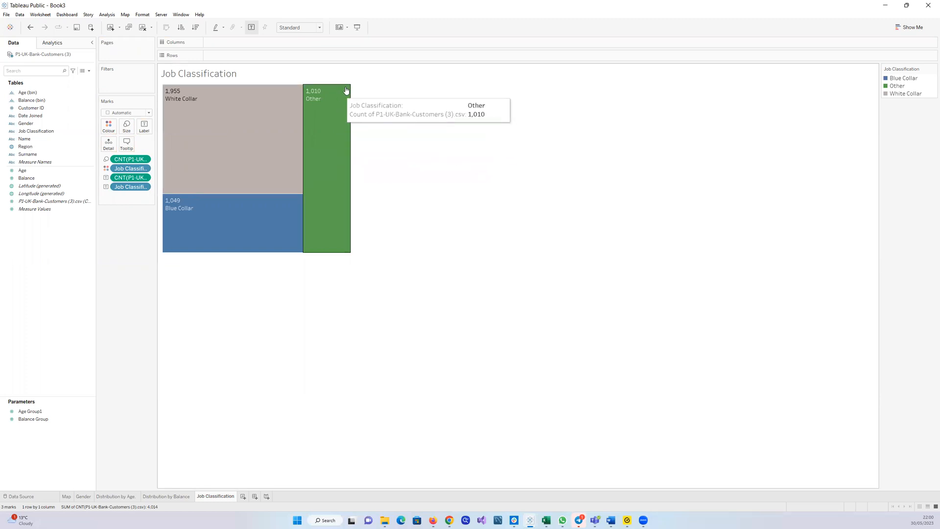
pyautogui.moveTo(141, 177); pyautogui.dragTo(66, 259)
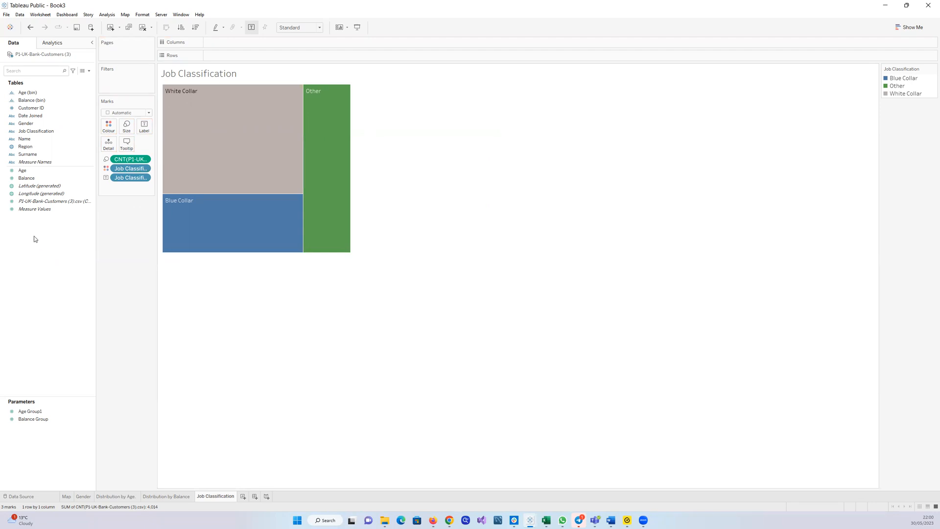
# Create a new dashboard, then back on the Job Classification sheet add the customer count to the treemap labels
pyautogui.click(255, 496)
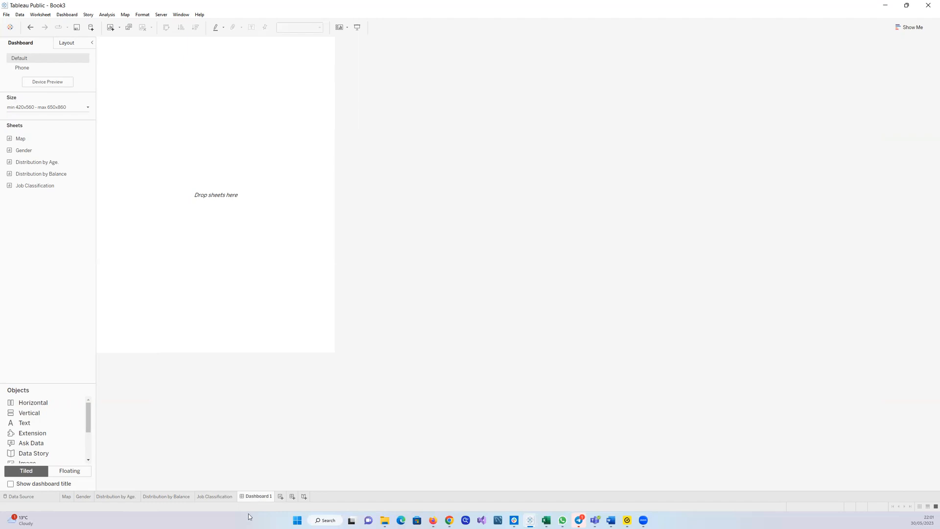
pyautogui.click(225, 498)
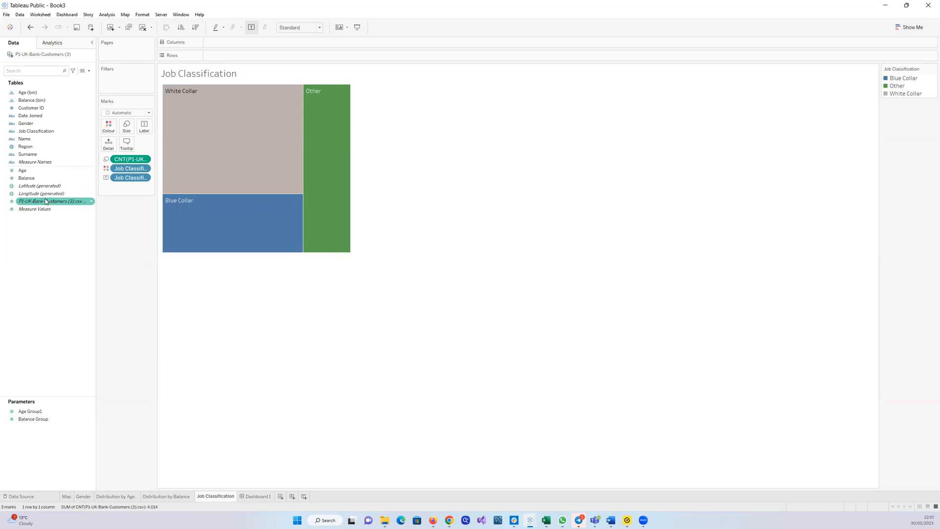
pyautogui.moveTo(46, 201); pyautogui.dragTo(66, 234)
pyautogui.moveTo(26, 203); pyautogui.dragTo(142, 126)
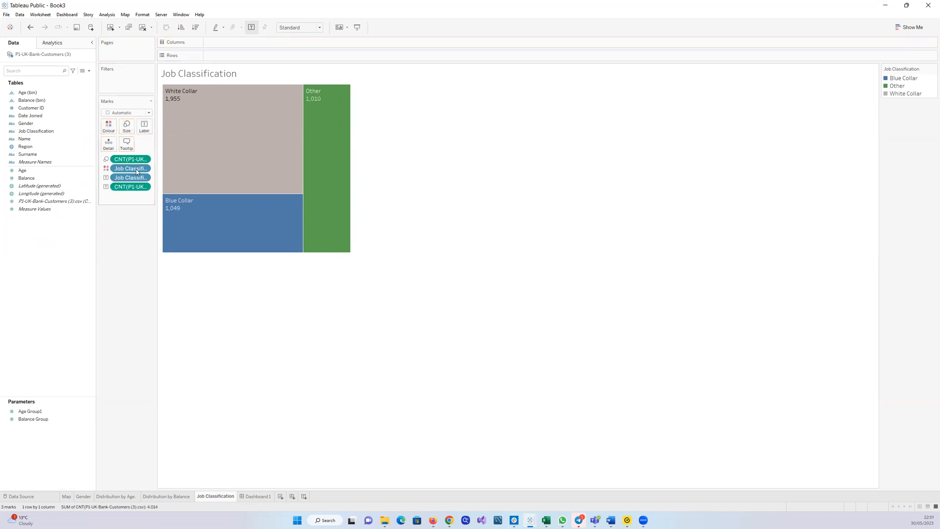
# Format the count label's numbers as a percentage with zero decimal places
pyautogui.click(145, 188)
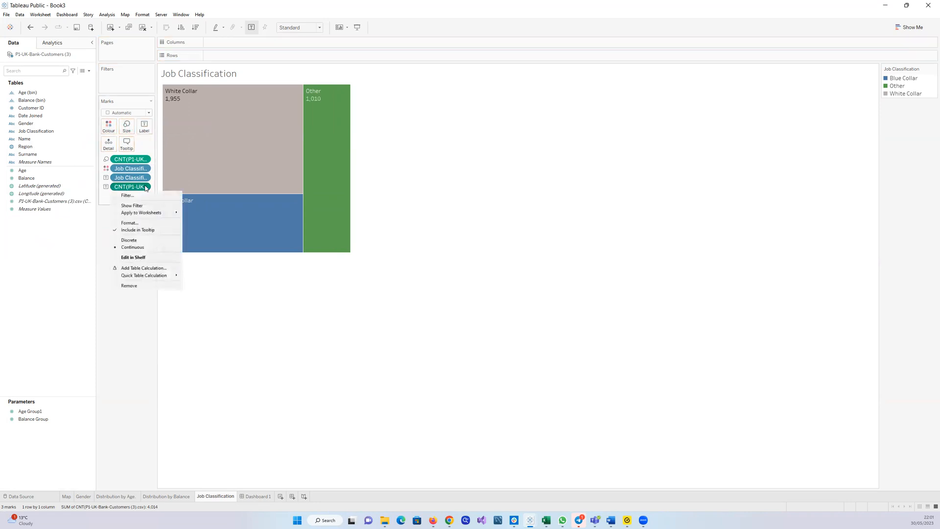
pyautogui.click(142, 223)
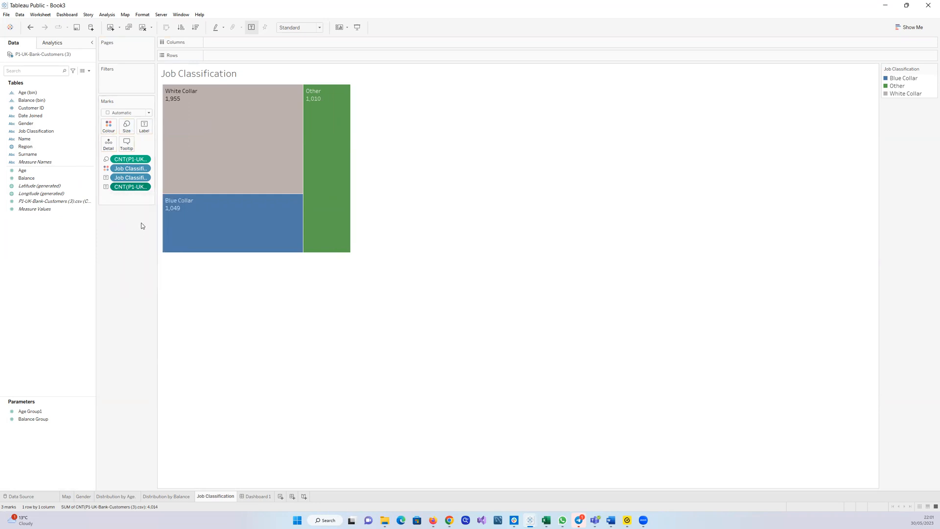
pyautogui.click(82, 116)
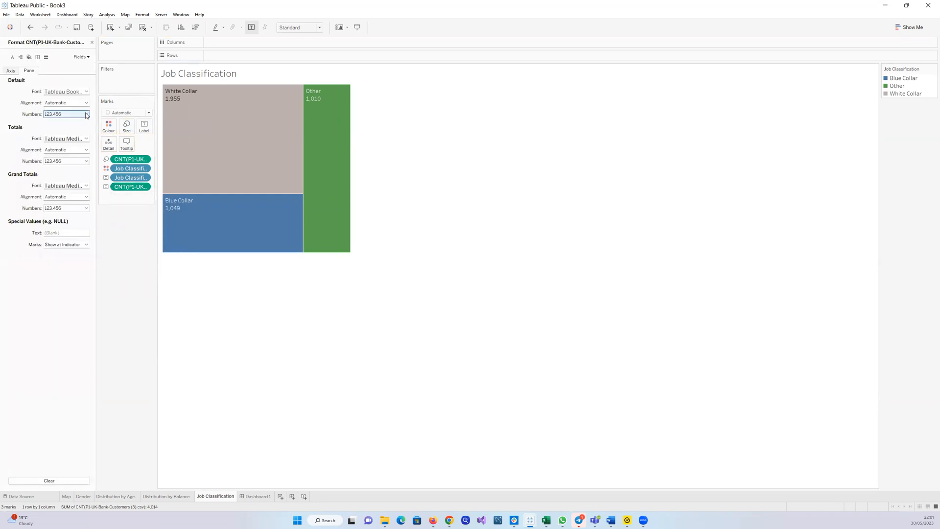
pyautogui.click(61, 159)
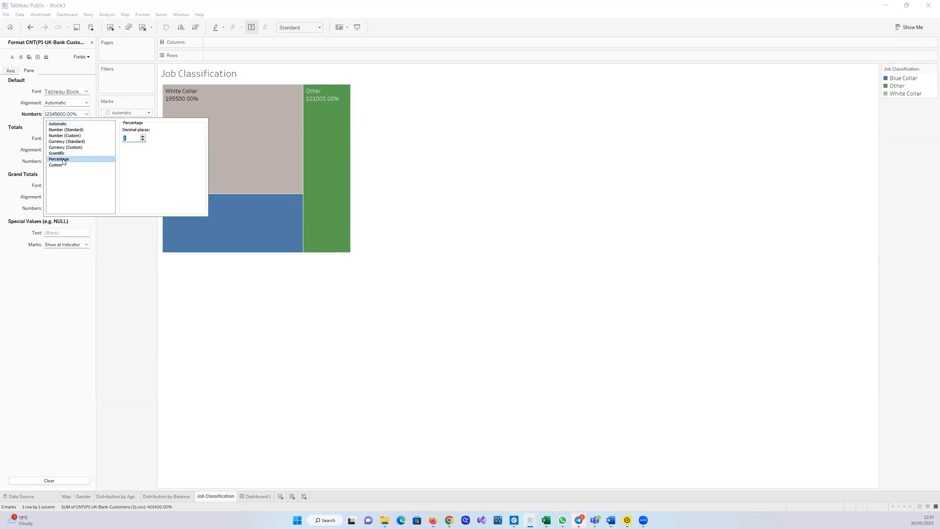
pyautogui.click(143, 140)
pyautogui.click(142, 140)
pyautogui.click(166, 247)
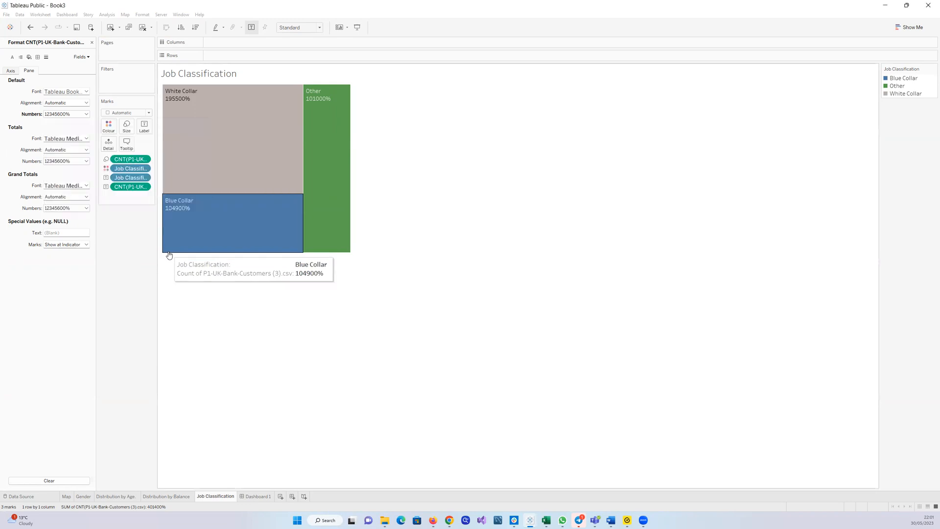
pyautogui.click(136, 231)
# Apply the Percent of Total quick table calculation to the count label
pyautogui.click(146, 187)
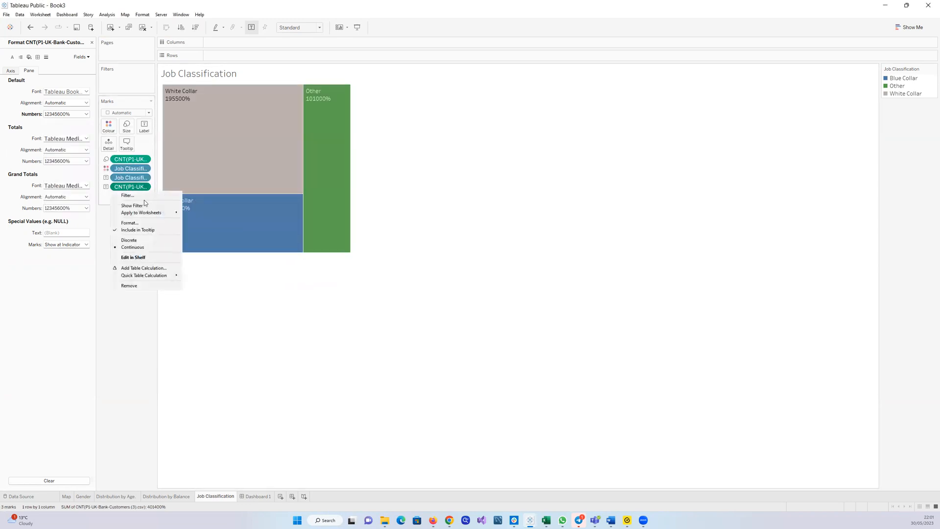
pyautogui.moveTo(160, 276)
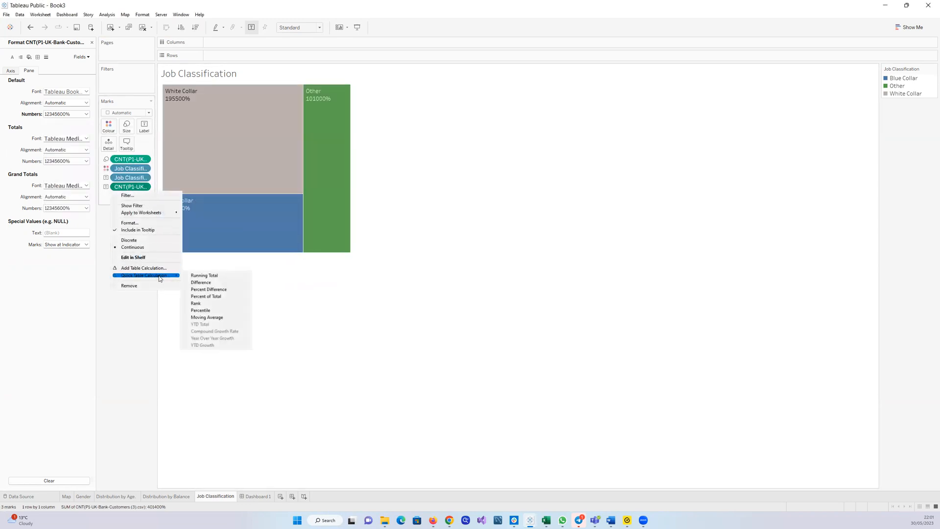
pyautogui.click(194, 297)
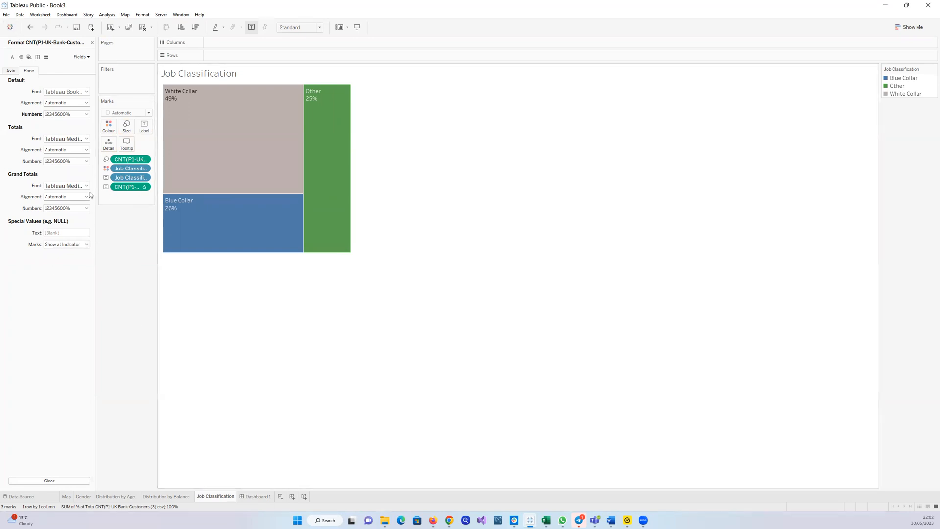
# Try to save the workbook to Tableau Public, closing the sign-in dialog
pyautogui.click(6, 14)
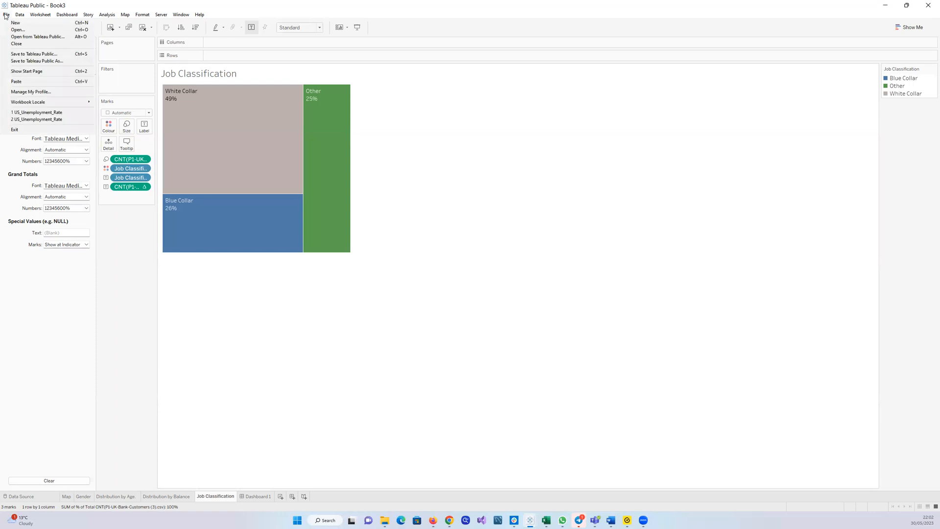
pyautogui.click(116, 311)
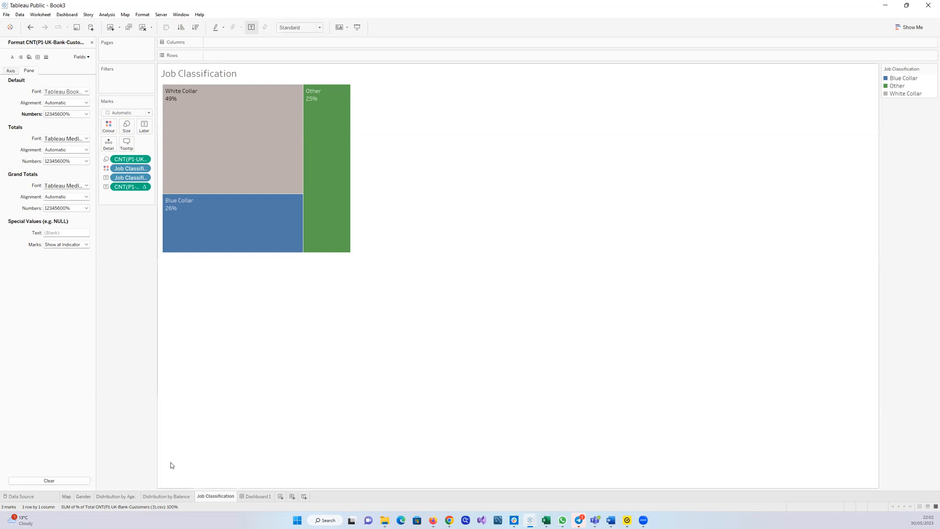
pyautogui.click(7, 16)
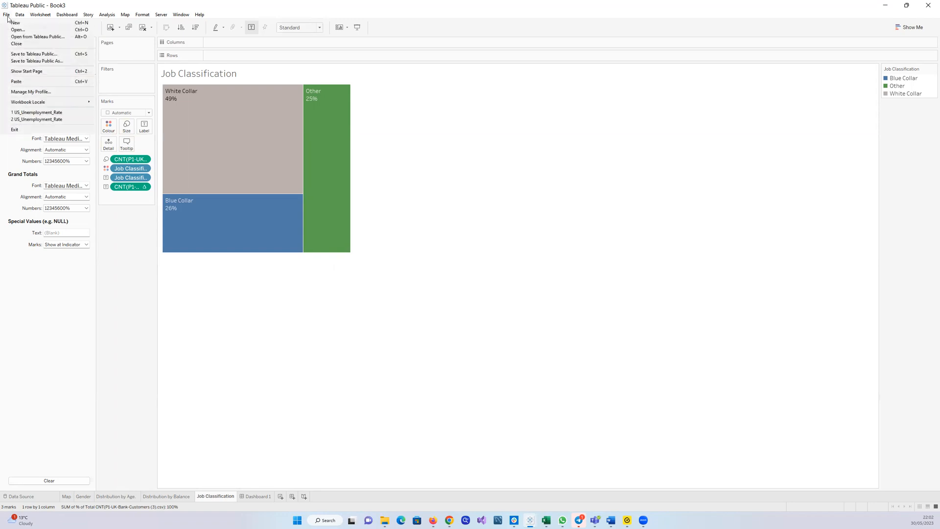
pyautogui.click(59, 56)
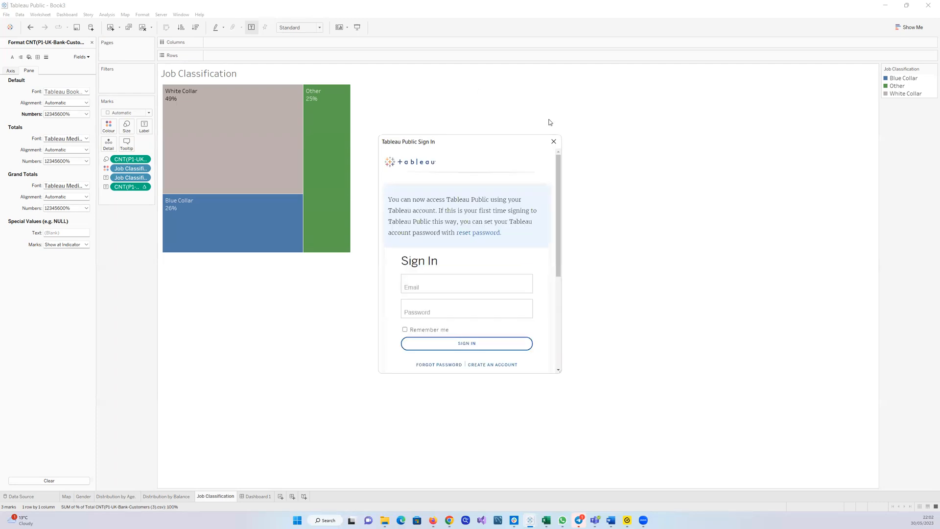
pyautogui.click(552, 142)
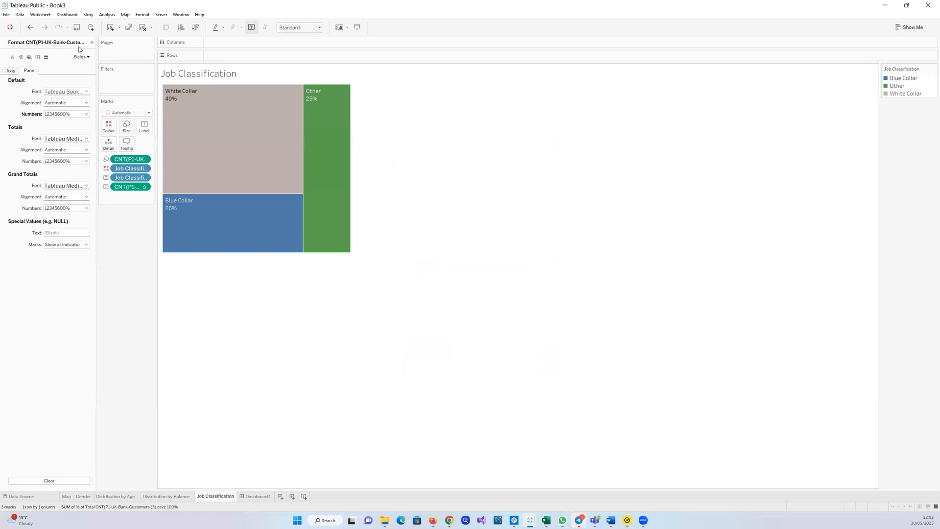
# Close the field format pane
pyautogui.click(6, 15)
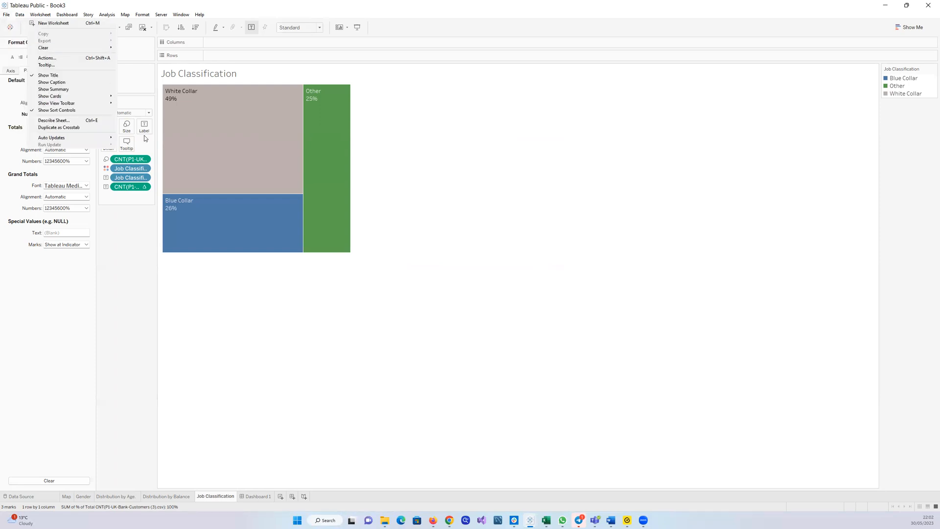
pyautogui.click(127, 226)
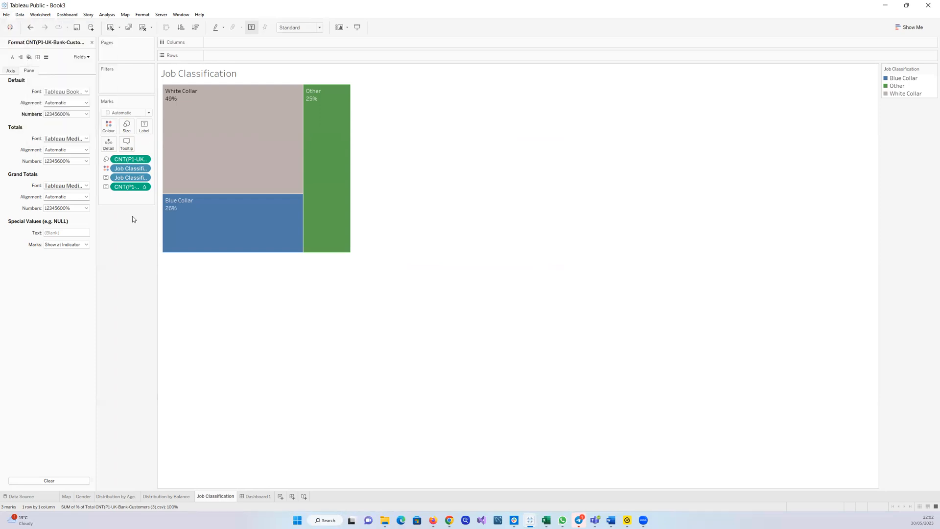
pyautogui.click(145, 187)
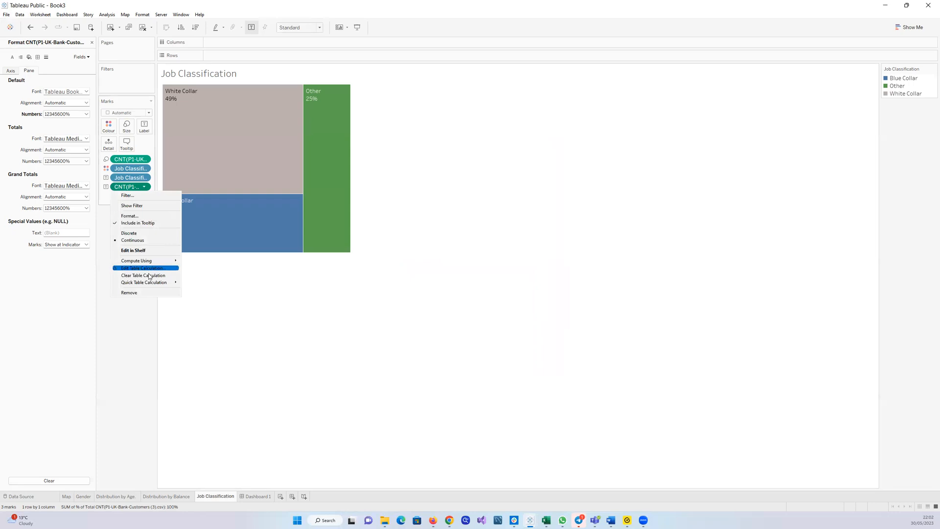
pyautogui.moveTo(154, 283)
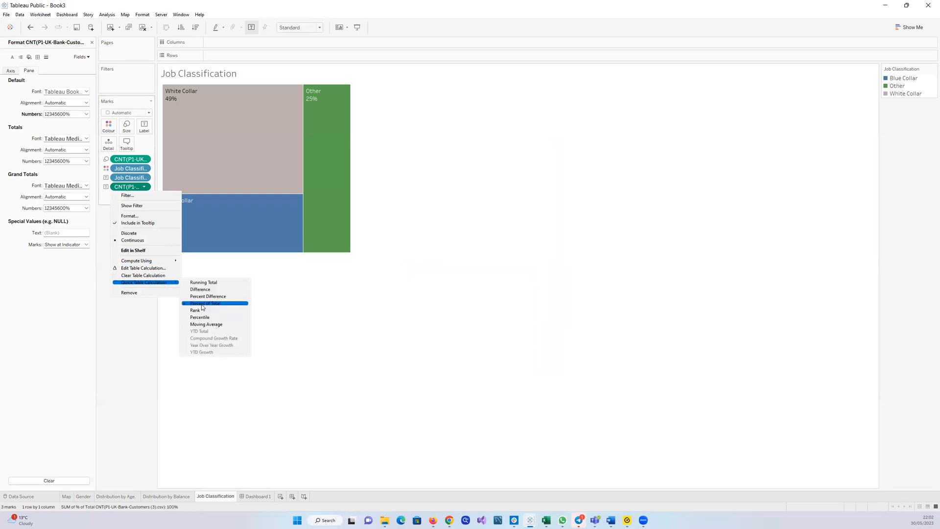
pyautogui.click(360, 300)
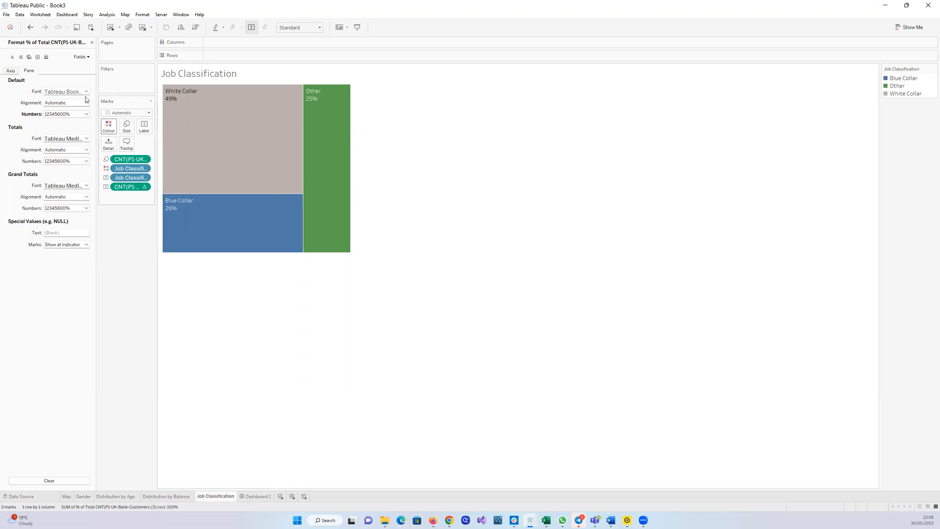
pyautogui.click(92, 43)
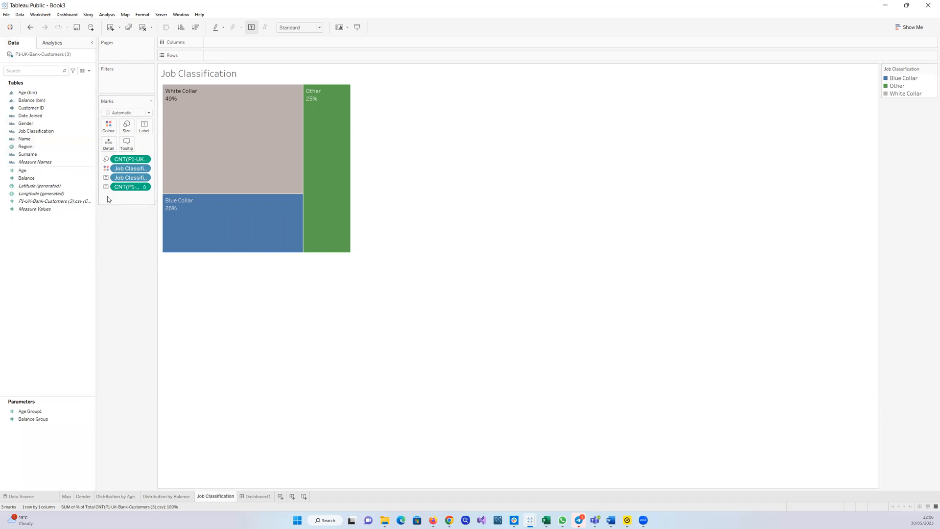
# Review the Job Classification count label's quick table calculation and percentage number format settings
pyautogui.click(145, 188)
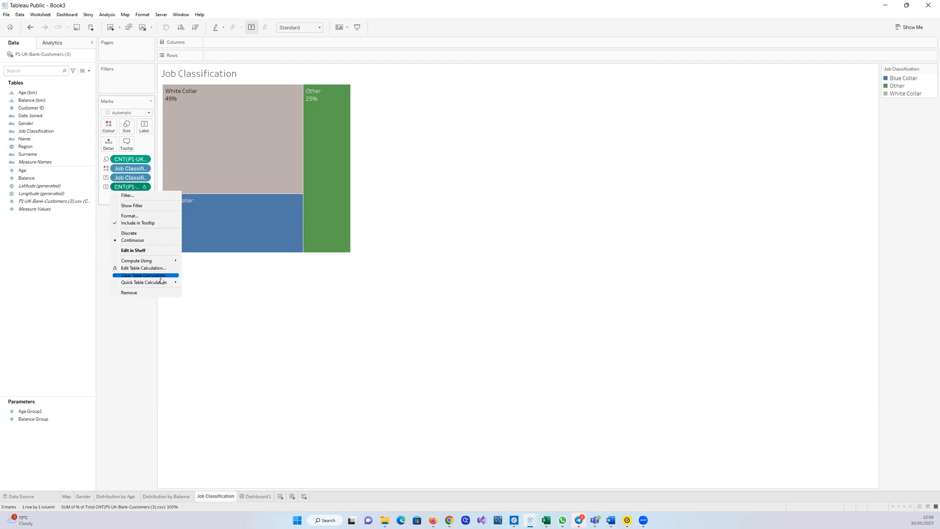
pyautogui.moveTo(162, 282)
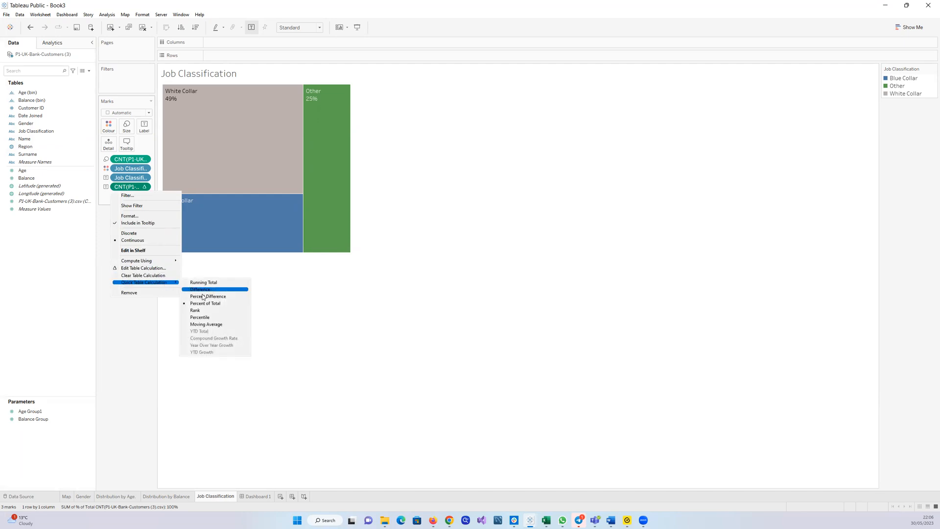
pyautogui.click(164, 331)
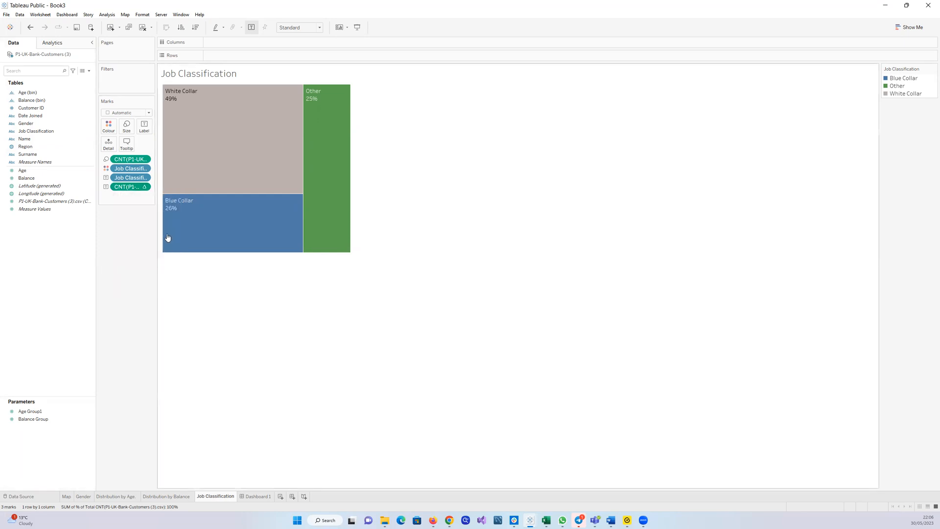
pyautogui.click(143, 188)
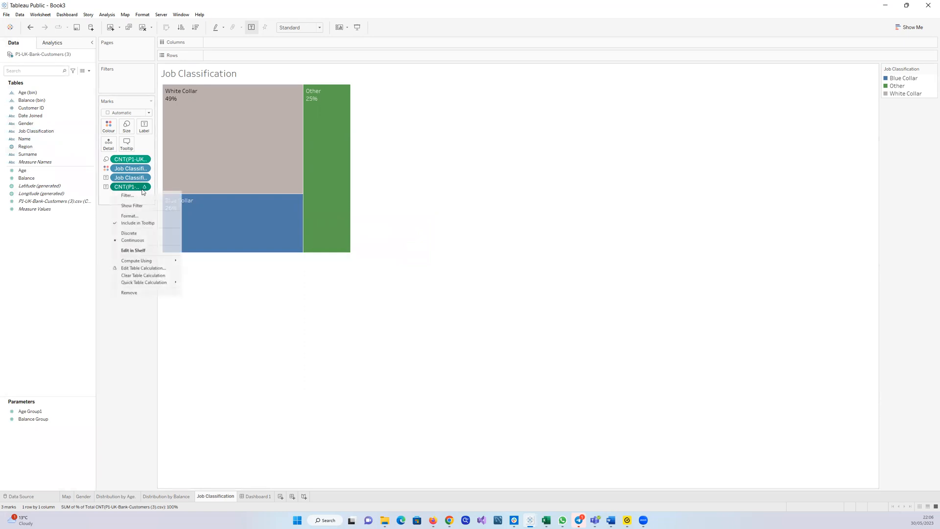
pyautogui.click(140, 217)
pyautogui.click(75, 114)
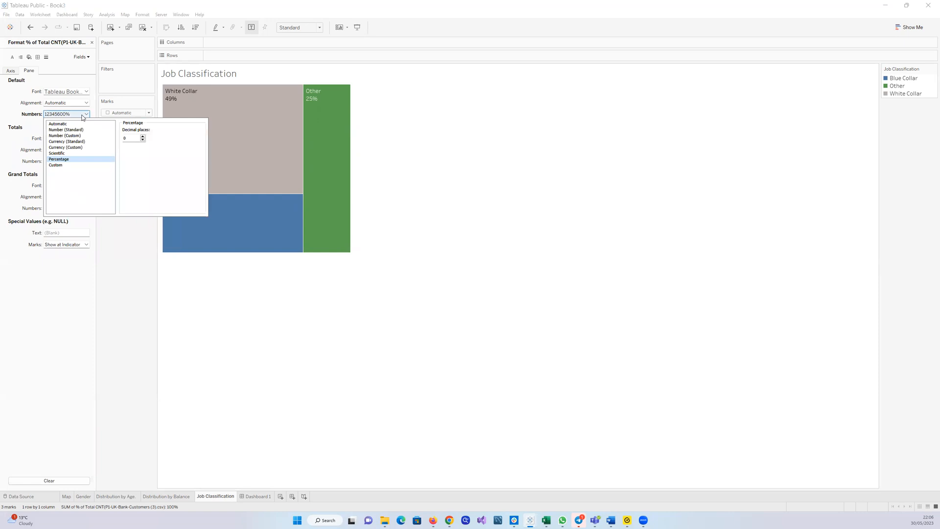
pyautogui.click(150, 272)
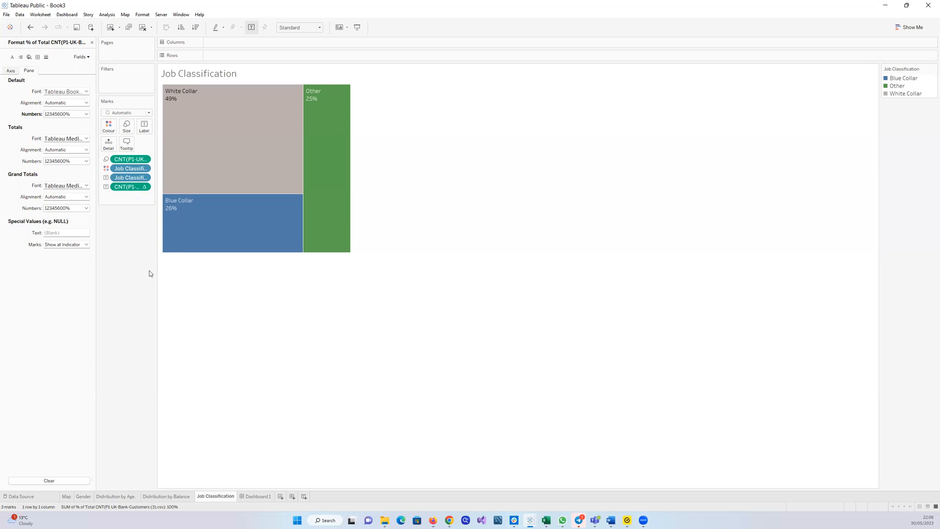
# Open the Map worksheet and close the field format pane
pyautogui.click(67, 497)
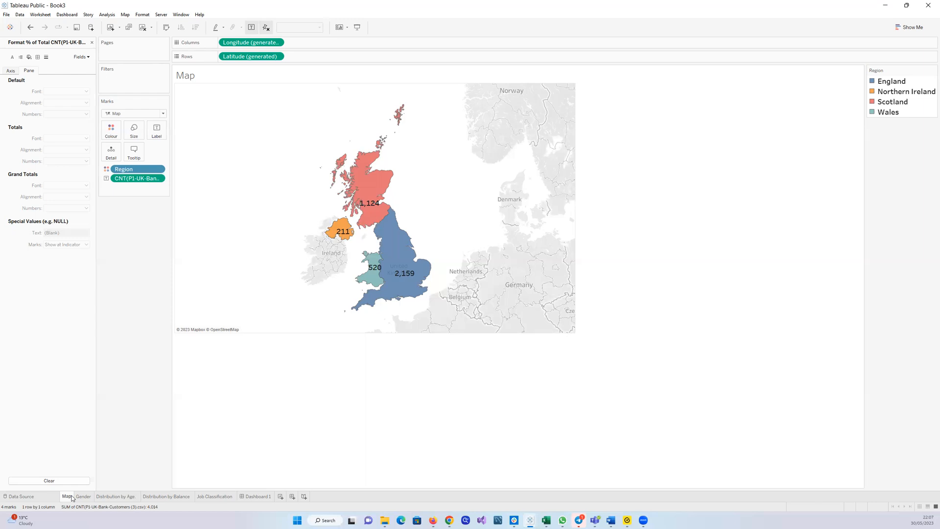
pyautogui.click(92, 42)
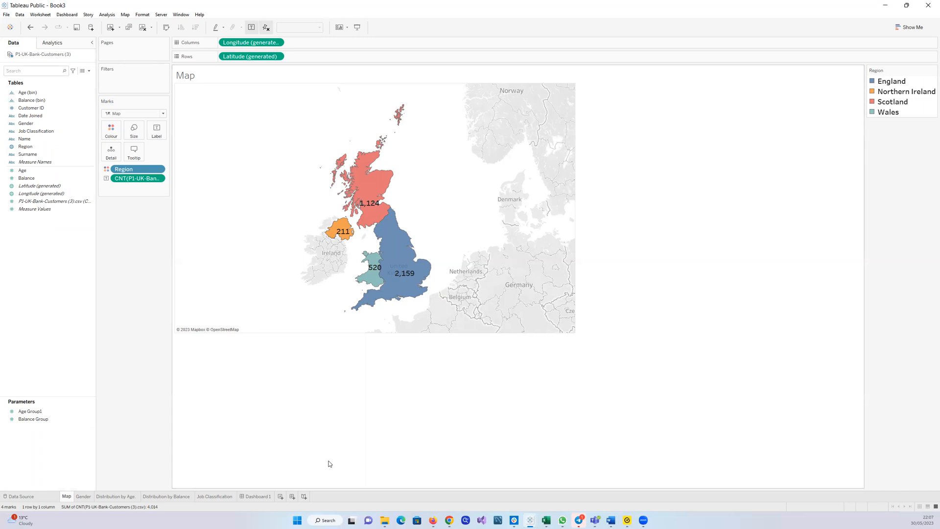
# Add a new worksheet, place Region on the view as a map and set the mark type to Map
pyautogui.click(280, 496)
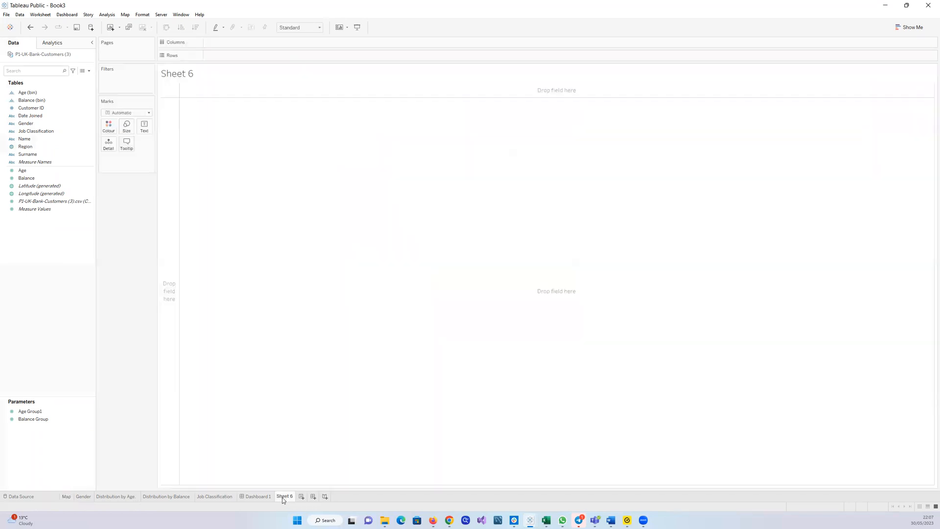
pyautogui.click(89, 147)
pyautogui.click(45, 153)
pyautogui.moveTo(42, 156); pyautogui.dragTo(265, 169)
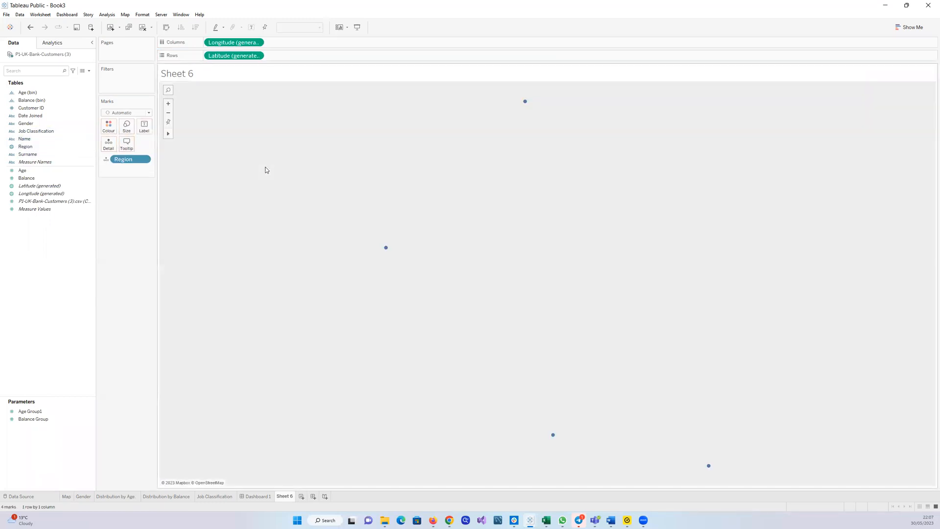
pyautogui.click(149, 113)
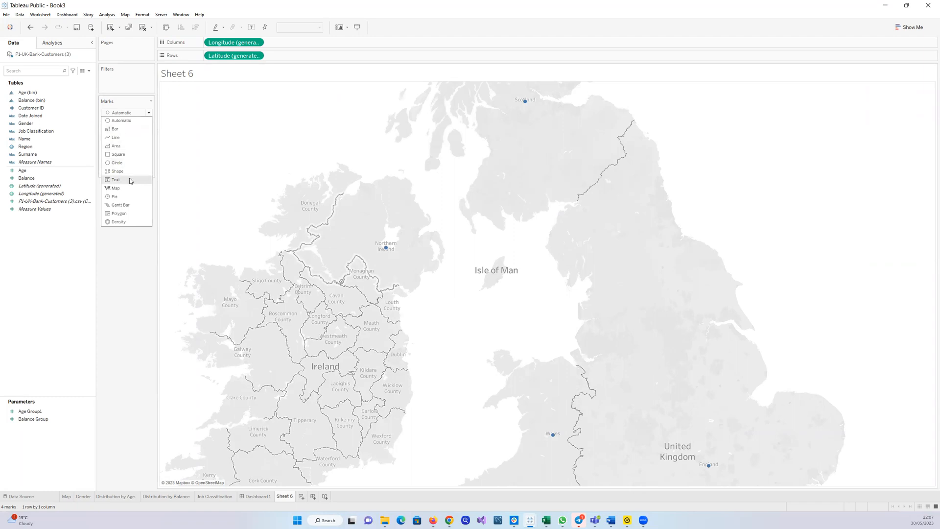
pyautogui.click(130, 193)
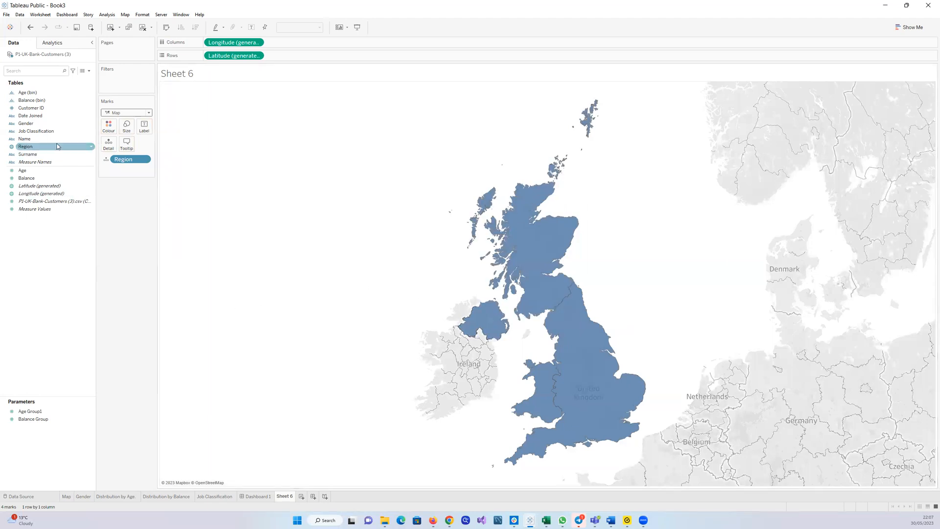
# Colour the regions by Region and label them with the customer record count
pyautogui.moveTo(31, 151); pyautogui.dragTo(109, 129)
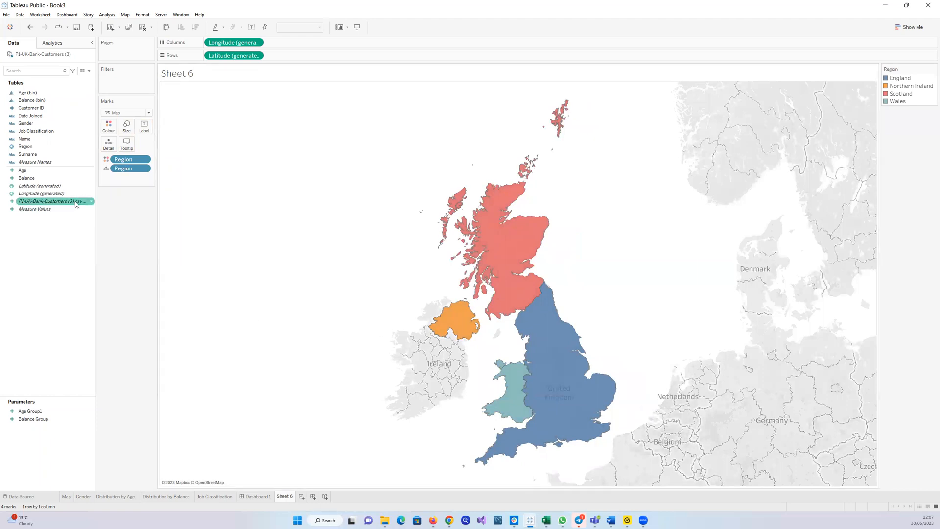
pyautogui.moveTo(75, 201)
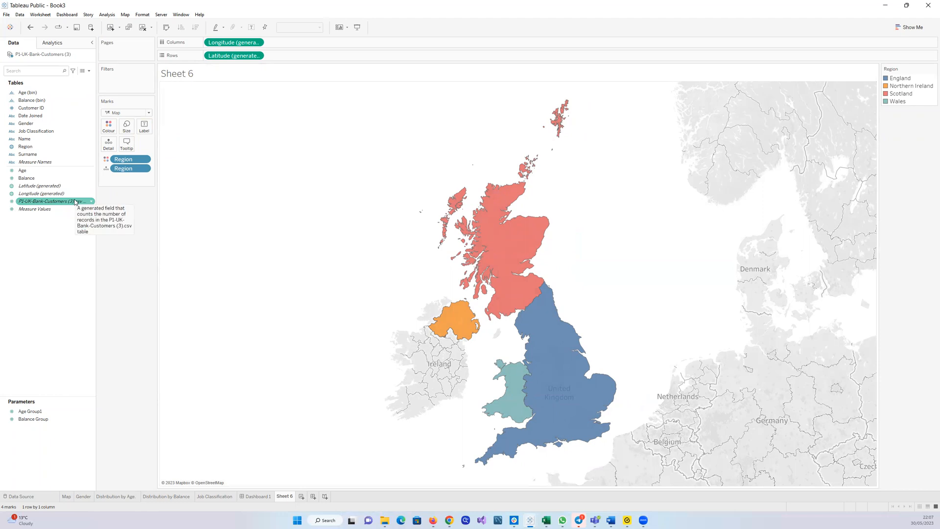
pyautogui.moveTo(75, 202); pyautogui.dragTo(152, 134)
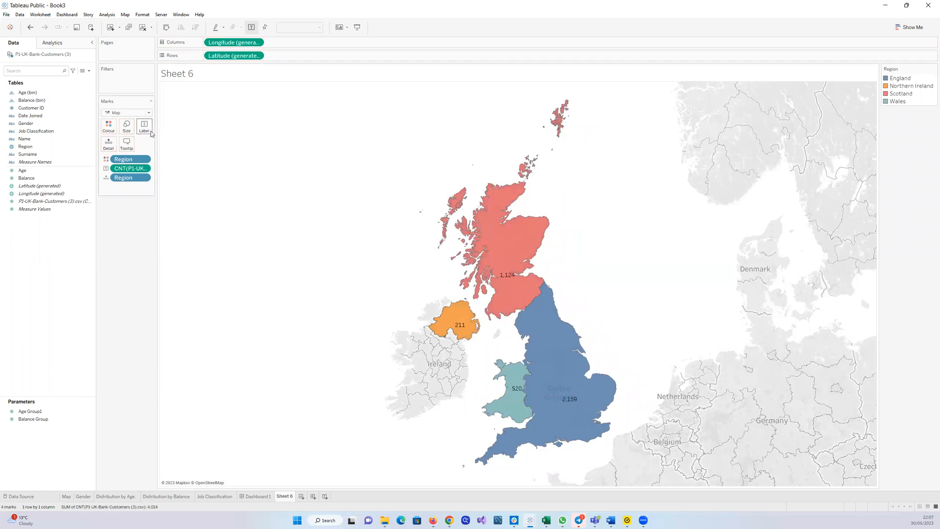
# Format the count label's default font to size 12 and close the format pane
pyautogui.click(146, 169)
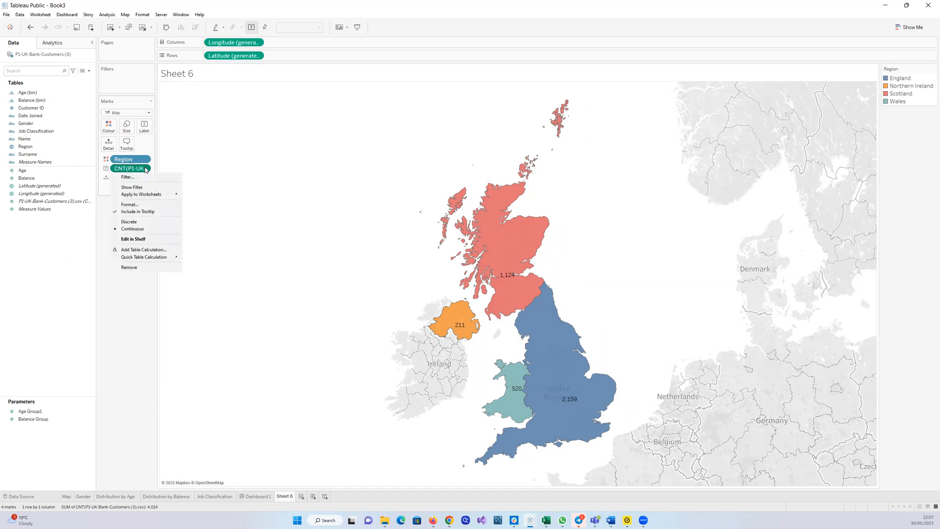
pyautogui.click(143, 206)
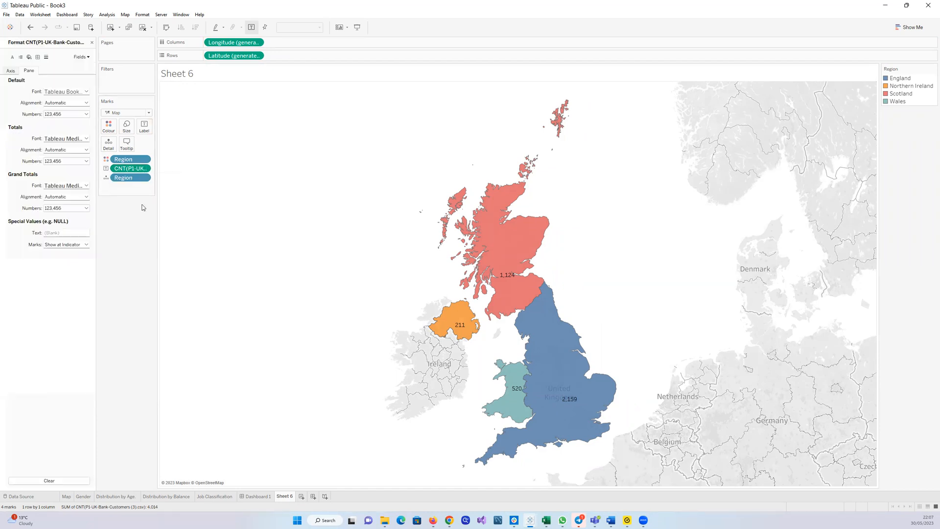
pyautogui.click(86, 91)
pyautogui.click(76, 115)
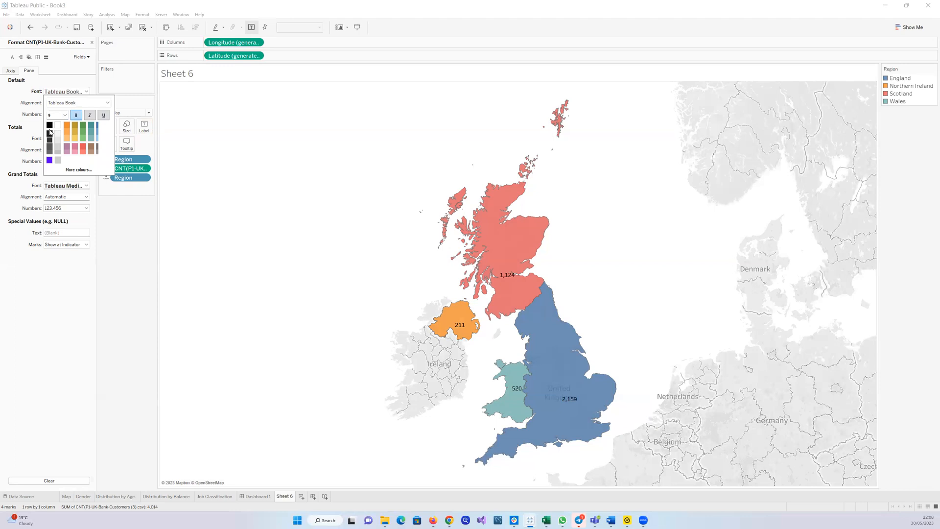
pyautogui.click(65, 115)
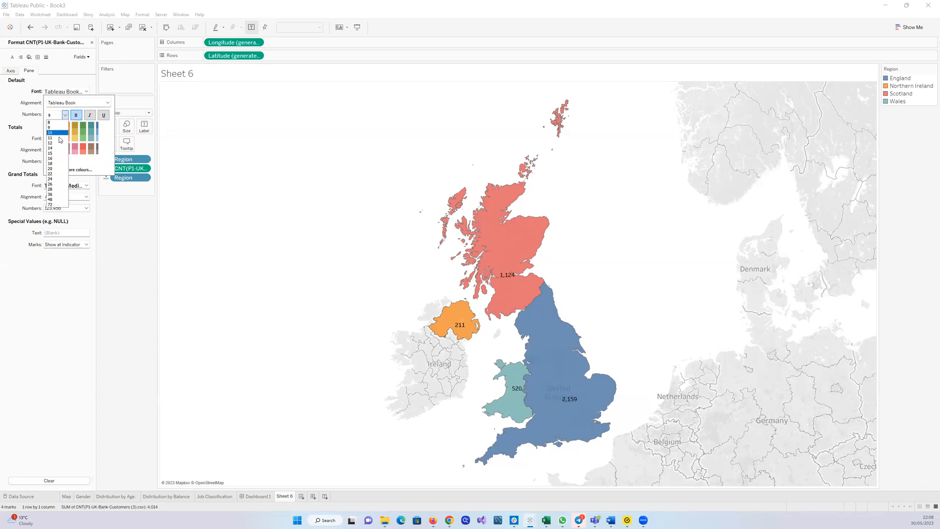
pyautogui.click(59, 142)
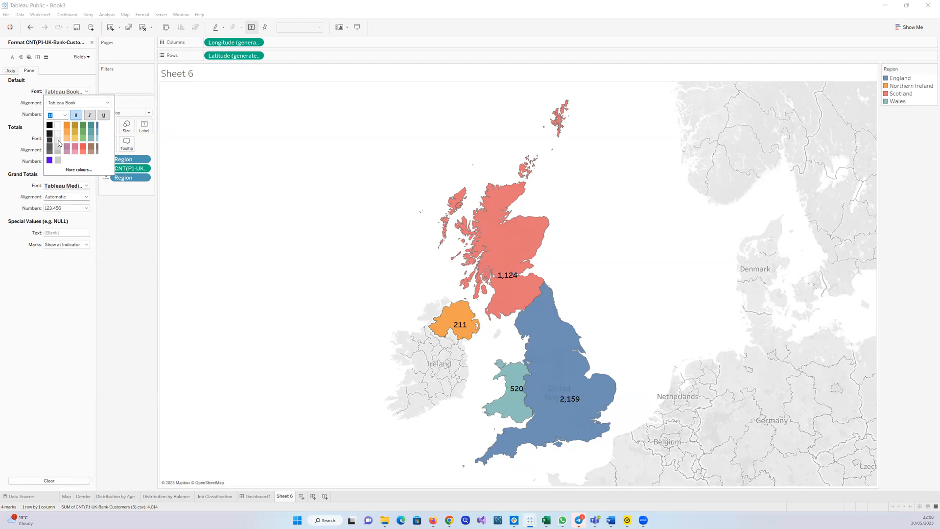
pyautogui.click(133, 208)
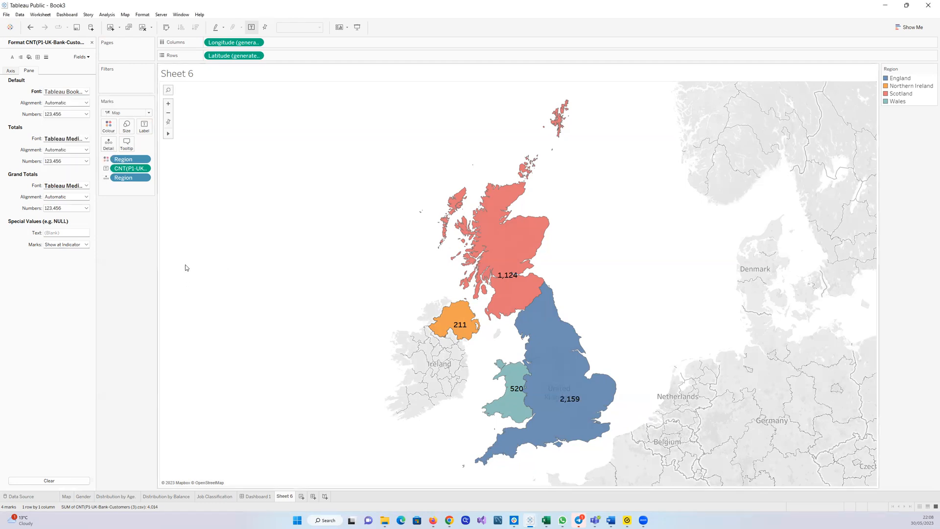
pyautogui.click(92, 43)
# Clear all fields, including Latitude and Longitude, from the new worksheet's view
pyautogui.moveTo(124, 161); pyautogui.dragTo(74, 233)
pyautogui.moveTo(130, 169); pyautogui.dragTo(76, 239)
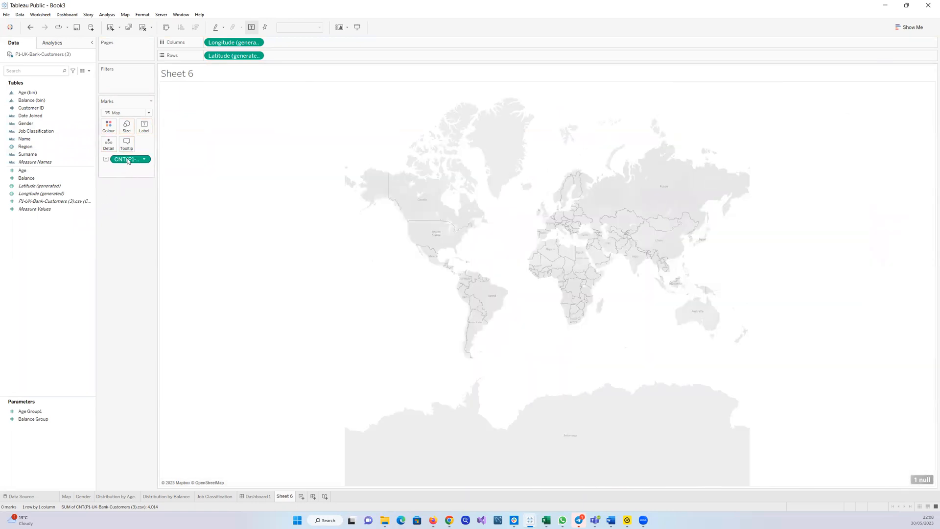
pyautogui.moveTo(128, 161); pyautogui.dragTo(30, 296)
pyautogui.moveTo(242, 58); pyautogui.dragTo(64, 264)
pyautogui.moveTo(235, 42); pyautogui.dragTo(44, 257)
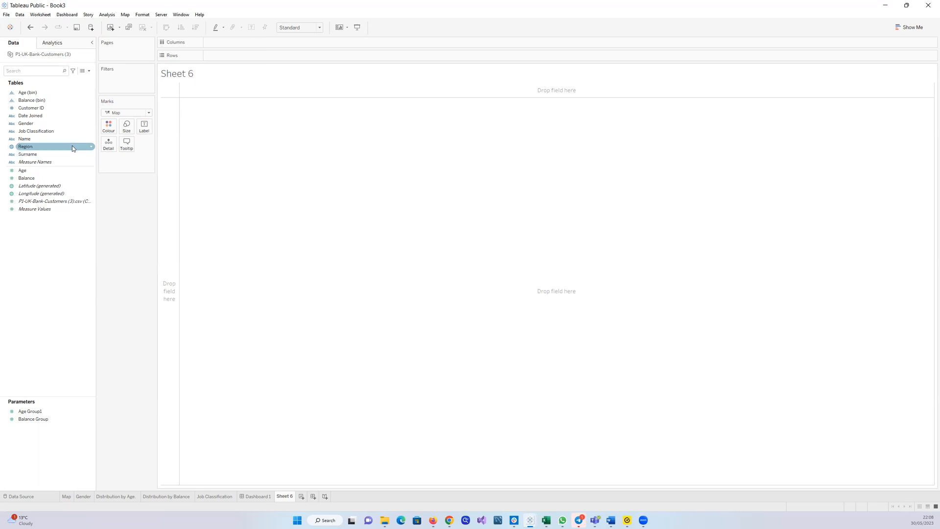
# Assign the Region field the State/Province geographic role
pyautogui.click(90, 147)
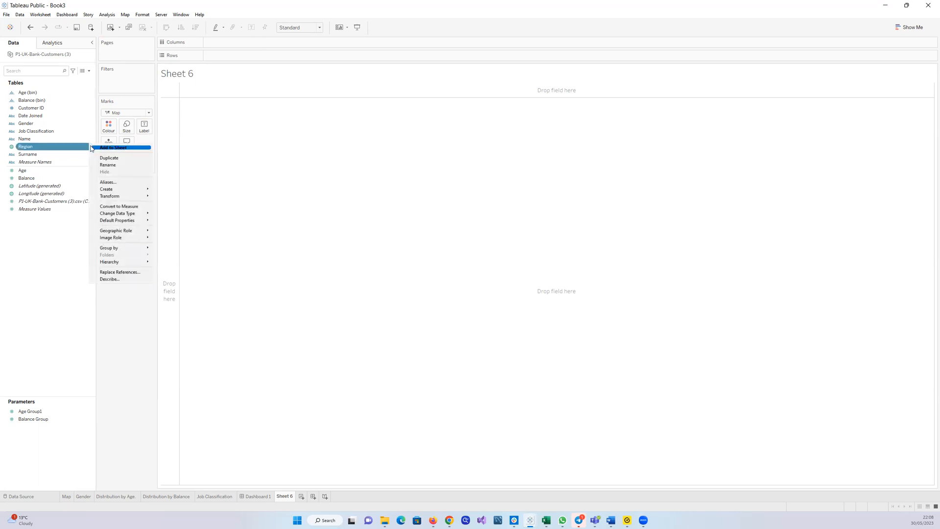
pyautogui.moveTo(130, 230)
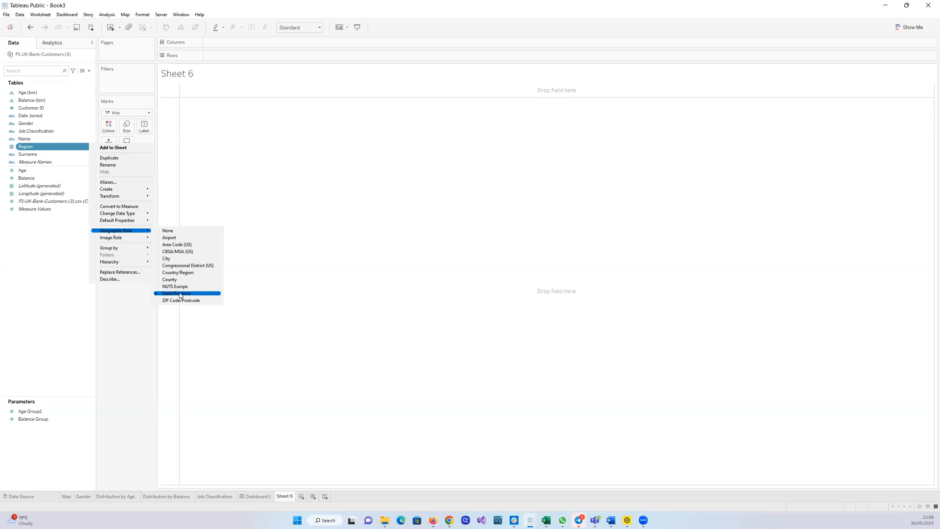
pyautogui.click(115, 350)
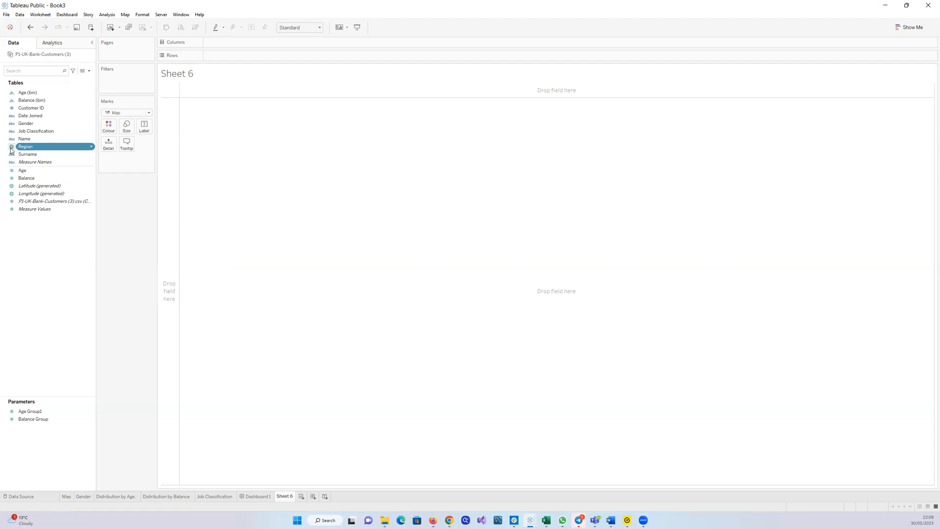
# Place Region on the view and set the mark type to Map
pyautogui.moveTo(39, 149); pyautogui.dragTo(296, 189)
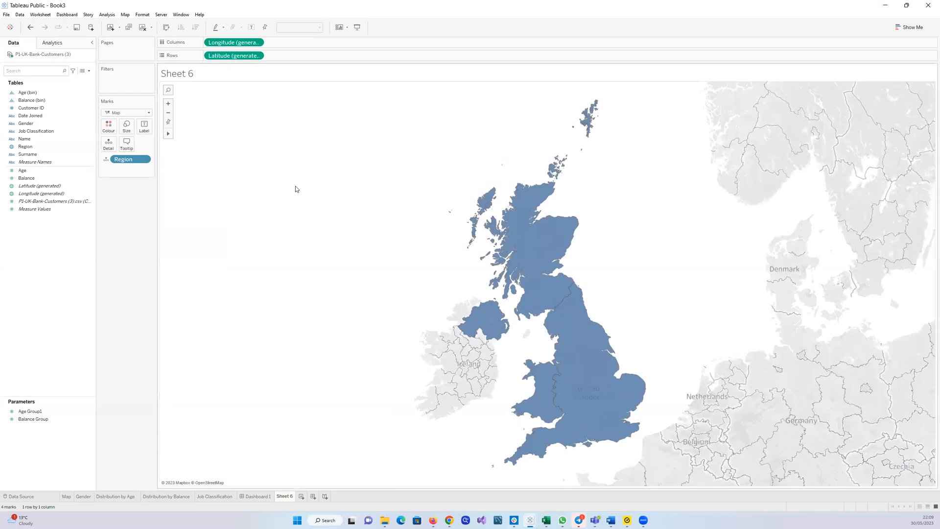
pyautogui.click(149, 114)
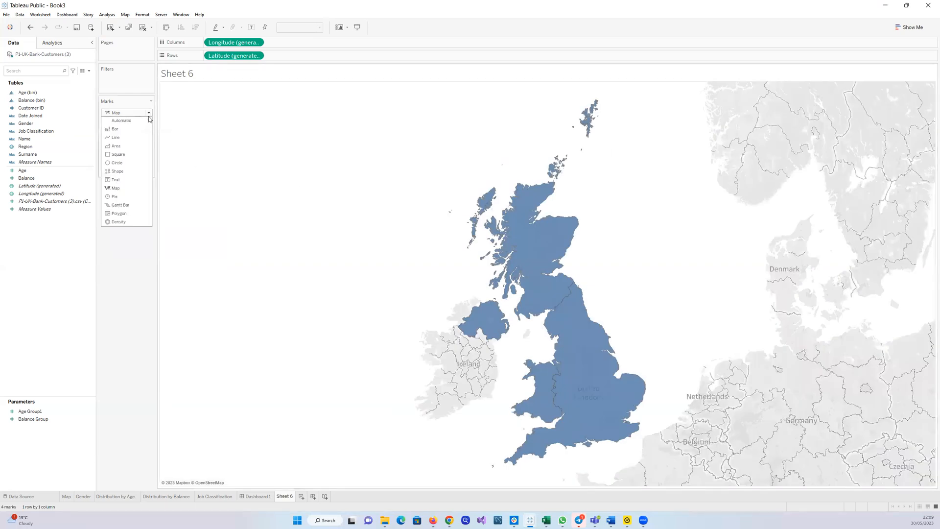
pyautogui.click(122, 121)
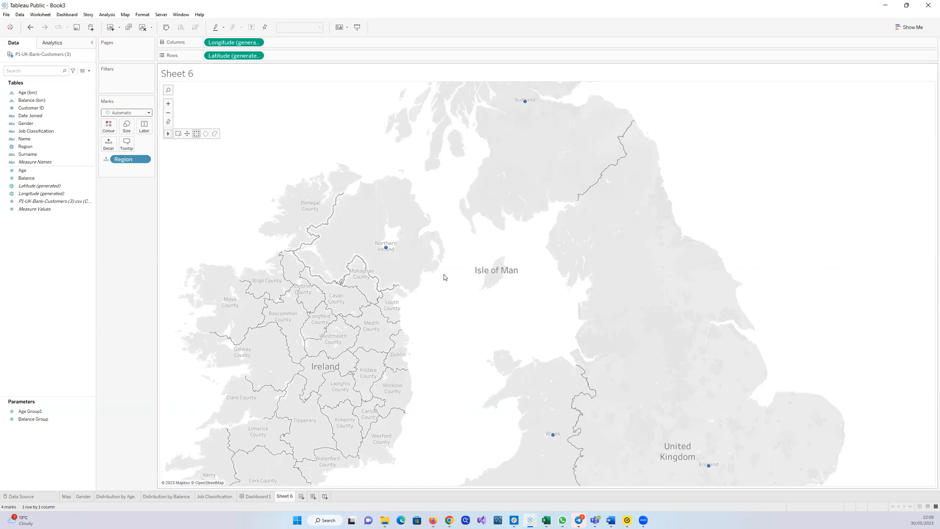
pyautogui.click(150, 113)
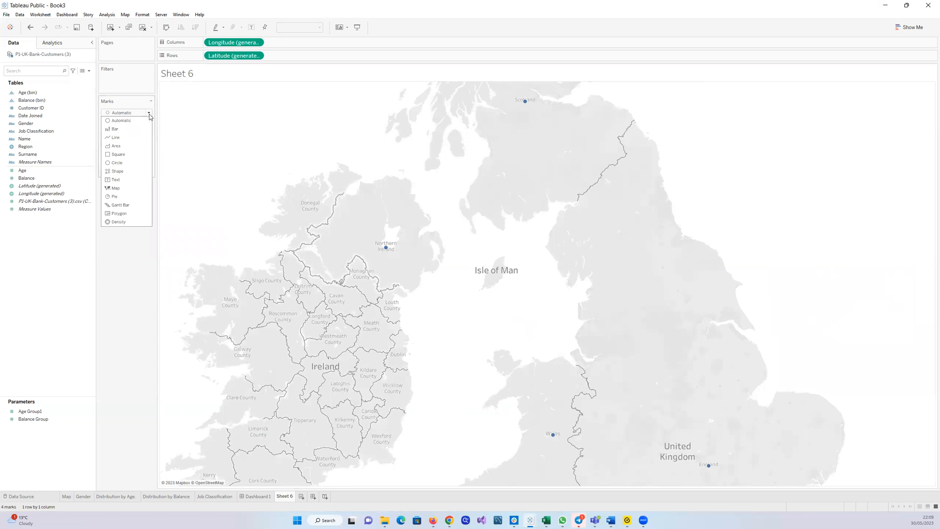
pyautogui.click(129, 191)
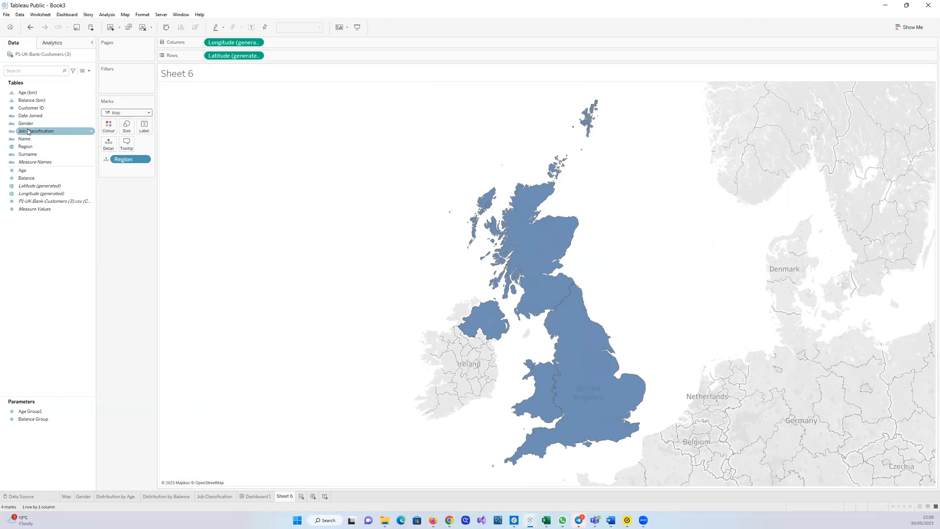
# Colour the regions by Region and label them with the customer record count
pyautogui.moveTo(26, 146); pyautogui.dragTo(109, 126)
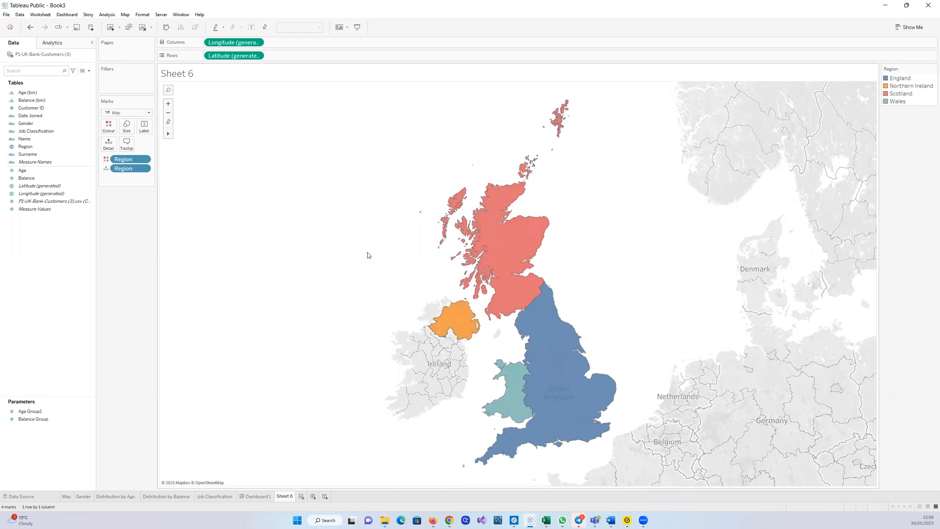
pyautogui.click(73, 204)
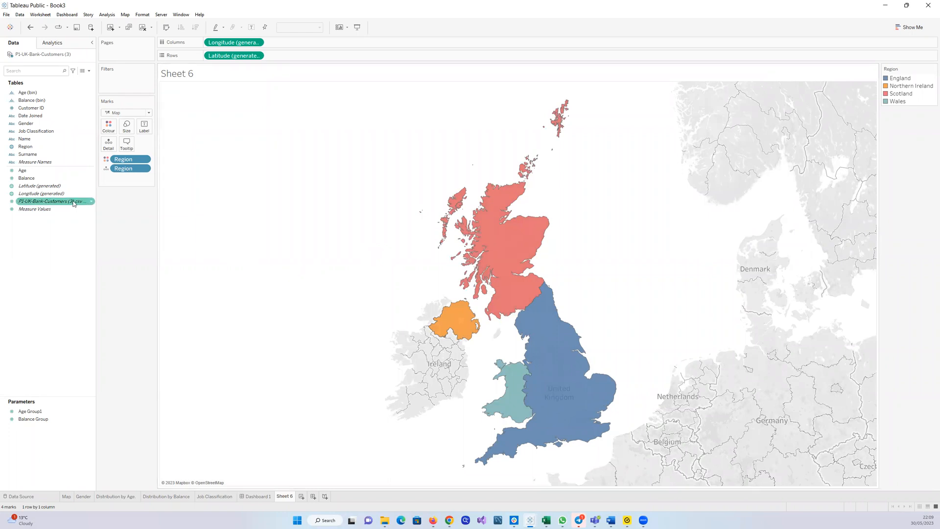
pyautogui.moveTo(73, 204); pyautogui.dragTo(144, 127)
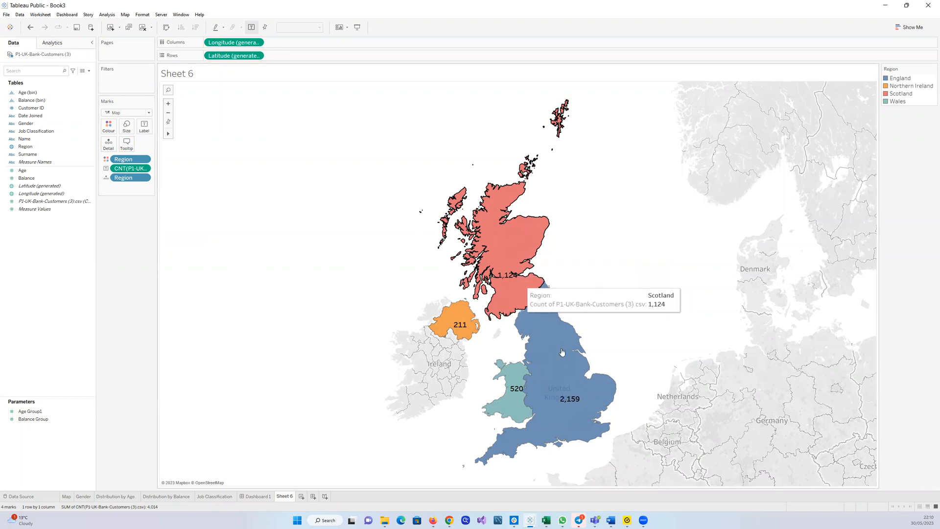
pyautogui.moveTo(564, 388)
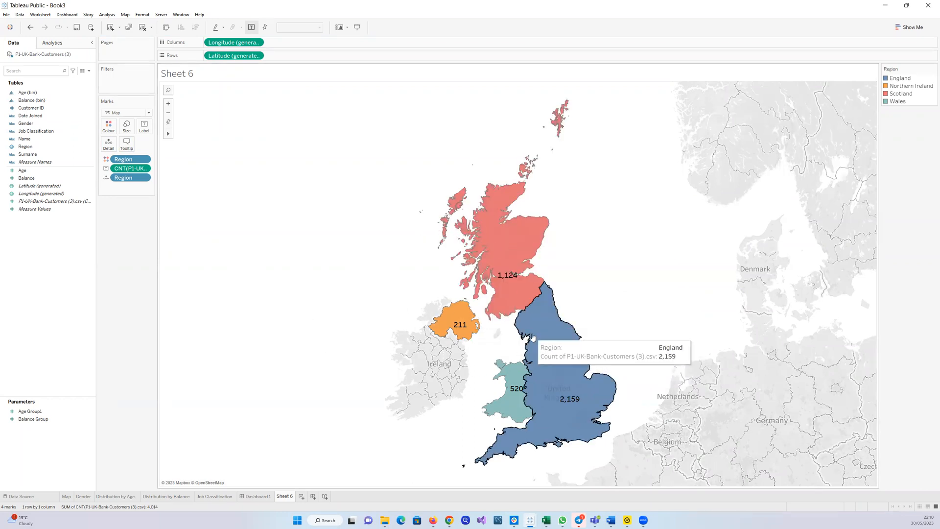
# Format the customer count field's default font to bold so the region labels appear bold
pyautogui.moveTo(459, 322)
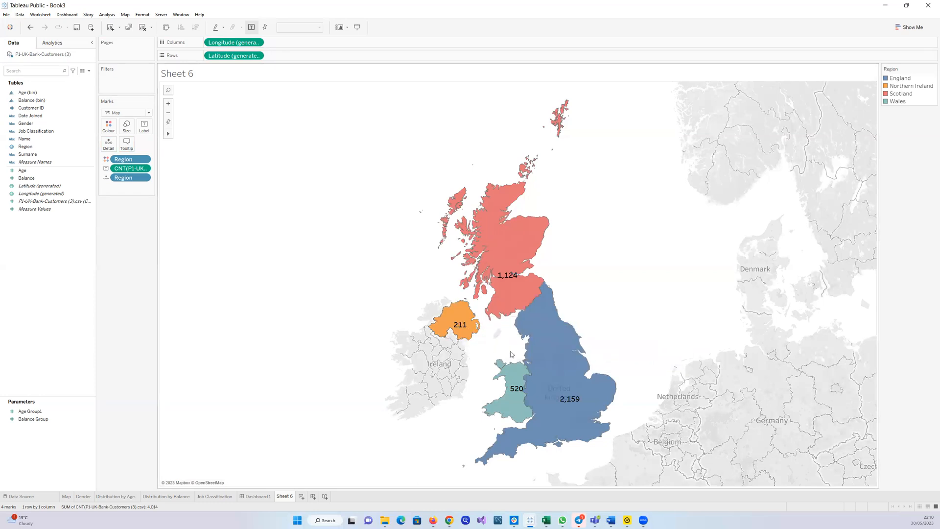
pyautogui.moveTo(585, 399)
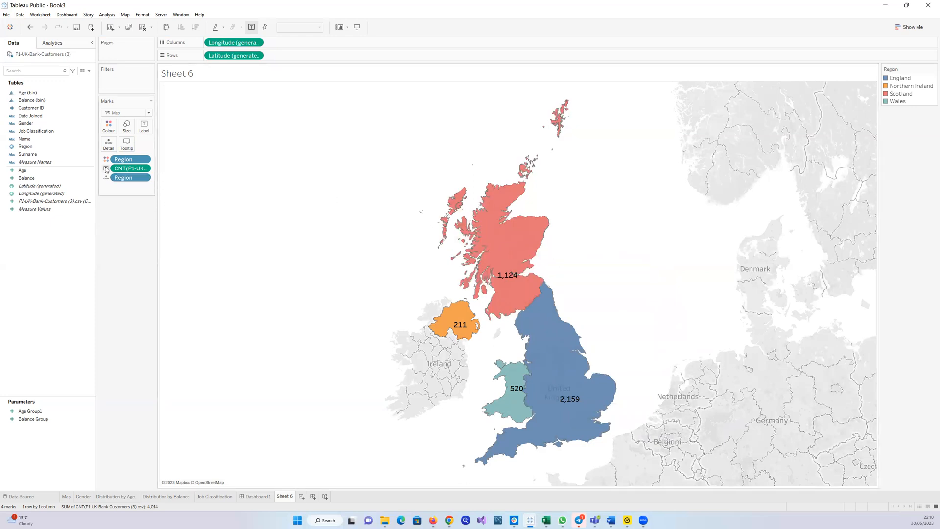
pyautogui.click(145, 169)
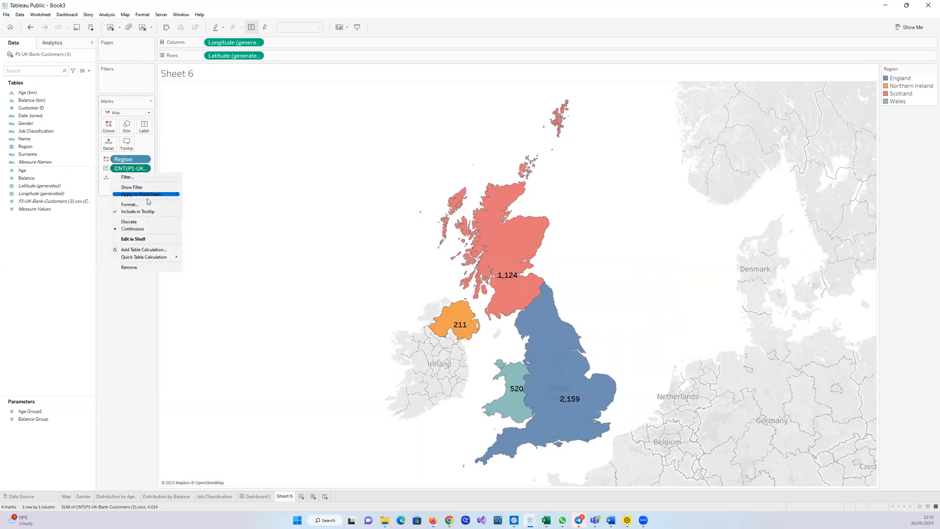
pyautogui.click(151, 206)
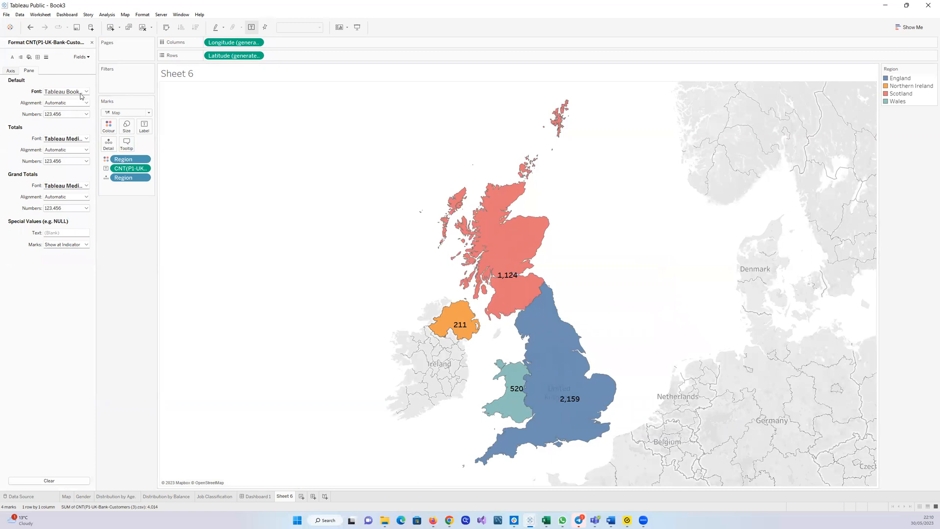
pyautogui.click(87, 91)
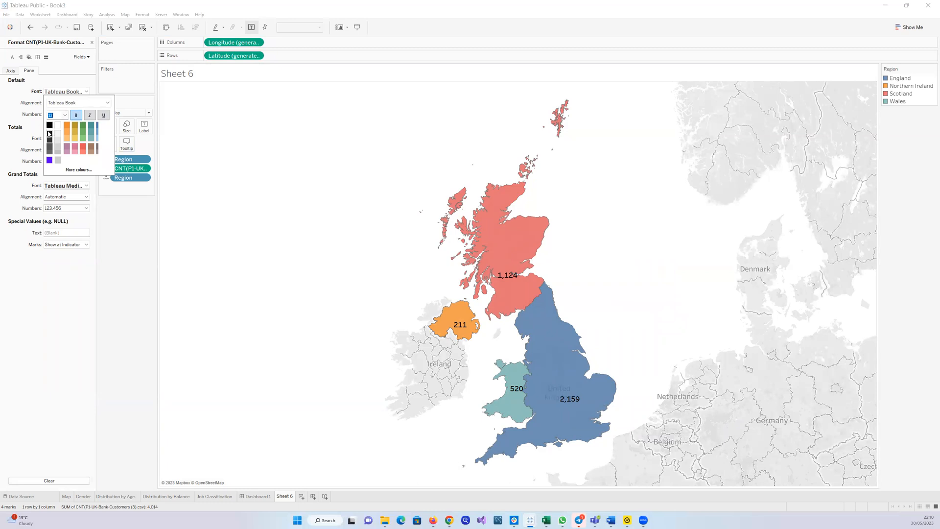
pyautogui.click(76, 116)
pyautogui.click(76, 116)
pyautogui.click(129, 220)
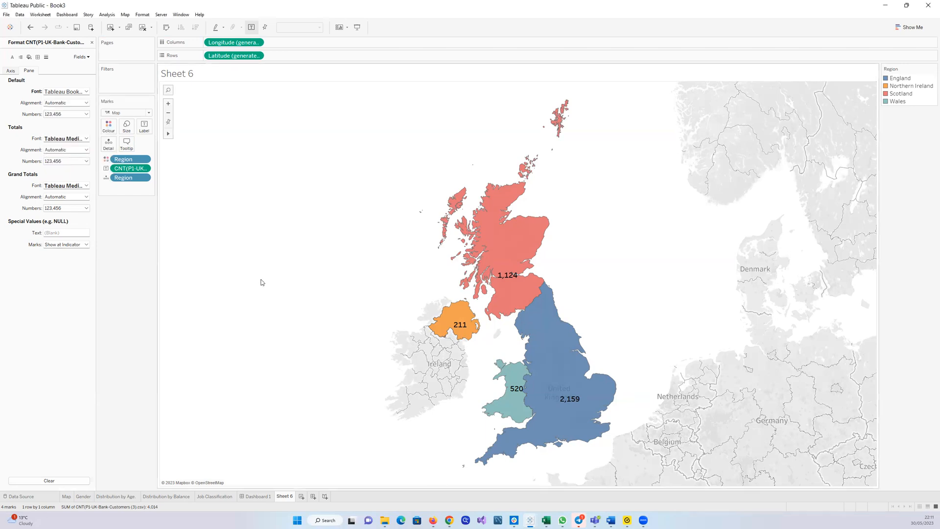
# Rename the new worksheet as Map
pyautogui.doubleClick(282, 497)
pyautogui.write('Map')
pyautogui.moveTo(505, 236)
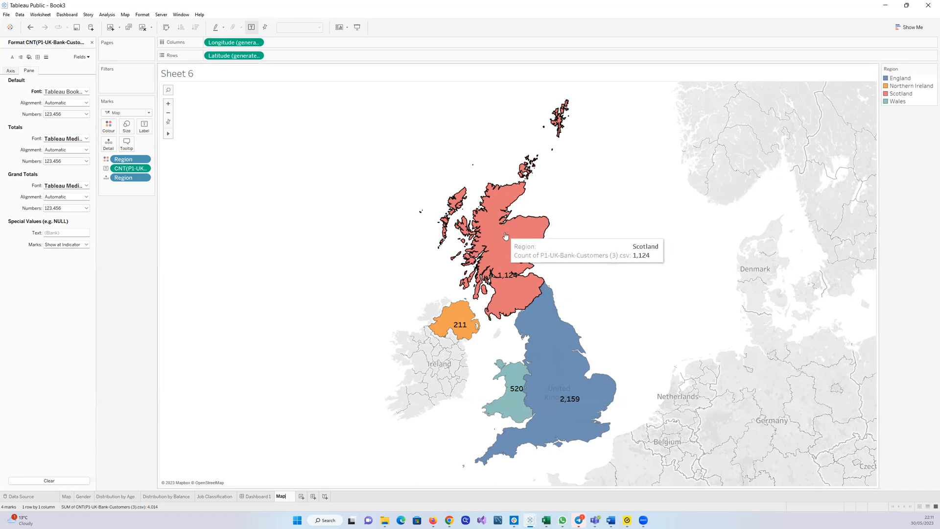
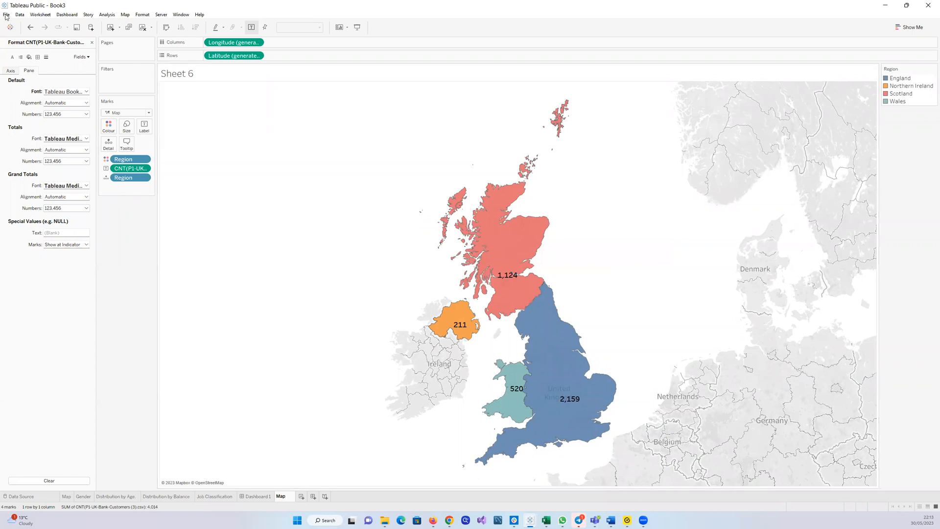
# Rename the worksheet as Map1
pyautogui.press('Return')
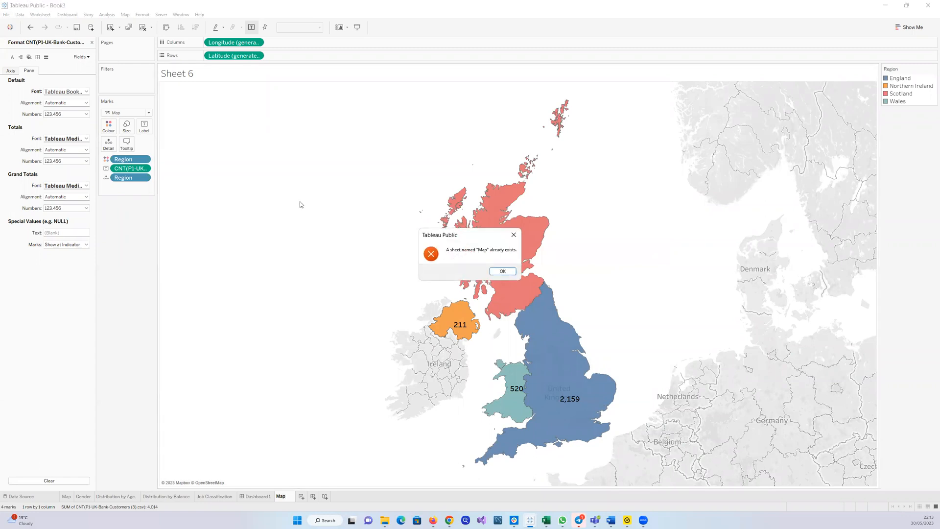
pyautogui.click(502, 271)
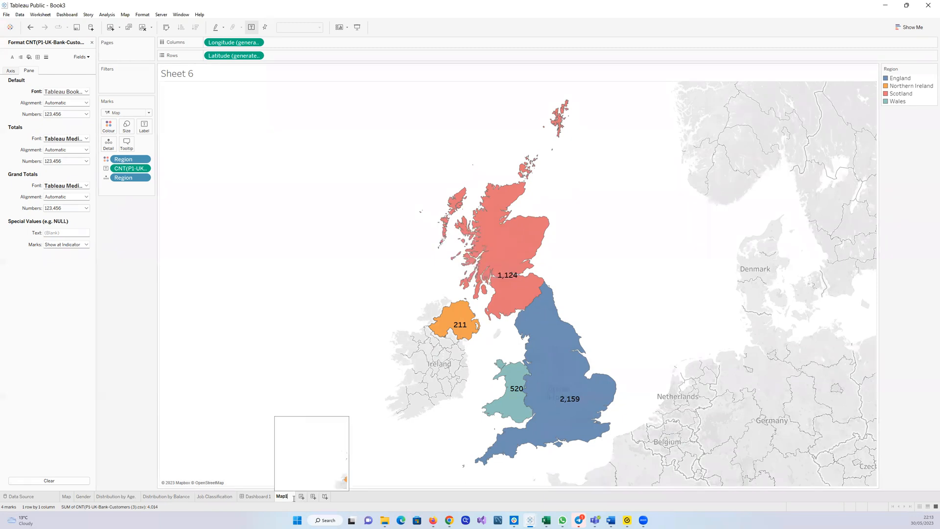
pyautogui.write('1')
pyautogui.press('Return')
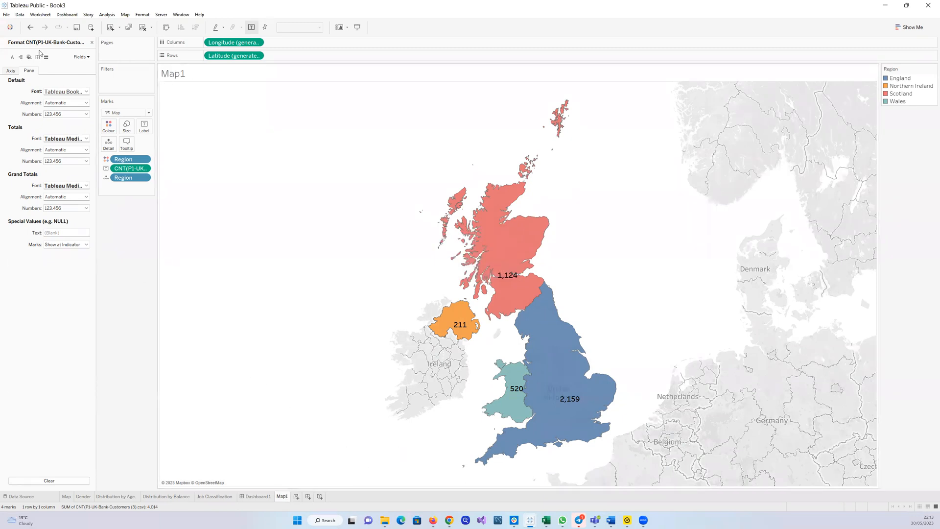
pyautogui.click(6, 15)
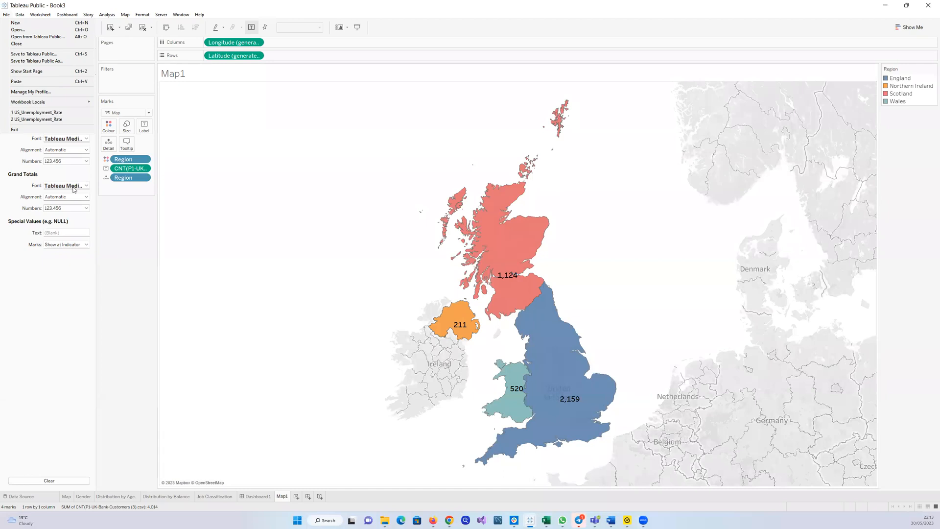
pyautogui.click(245, 176)
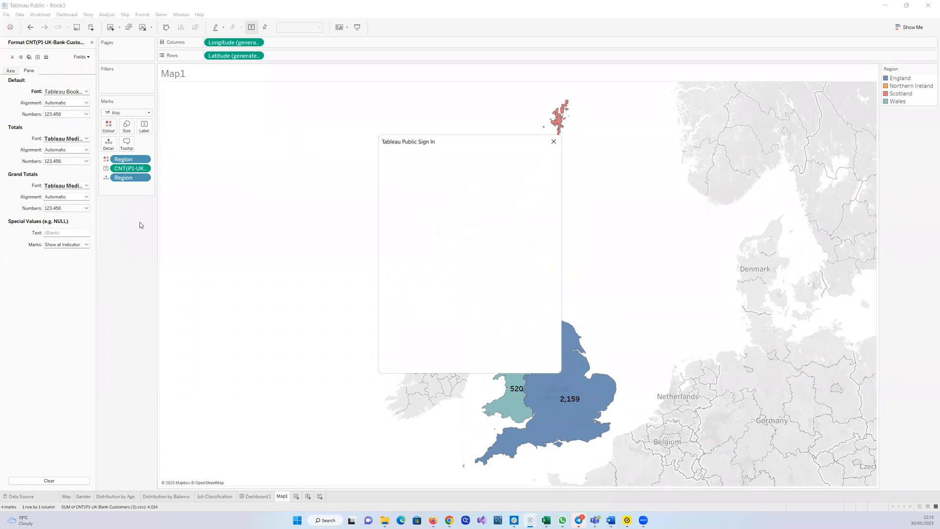
pyautogui.click(553, 141)
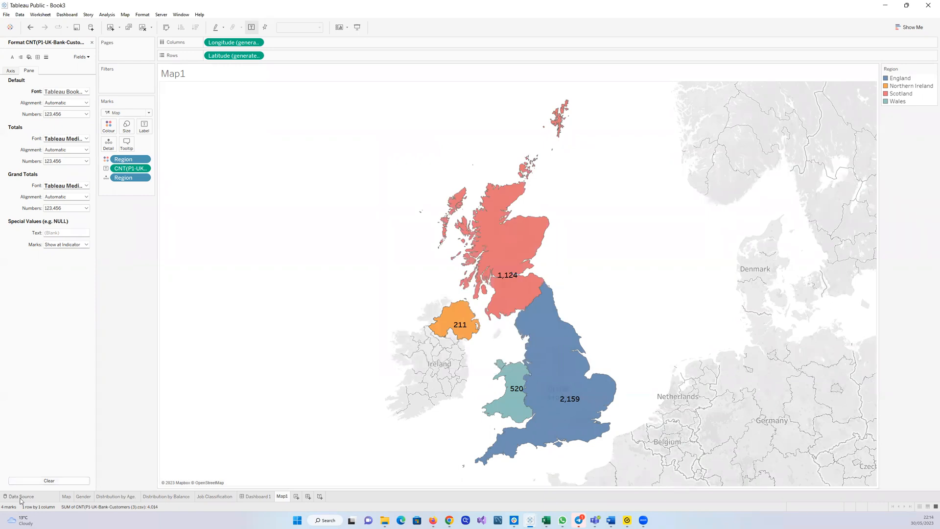
pyautogui.click(21, 496)
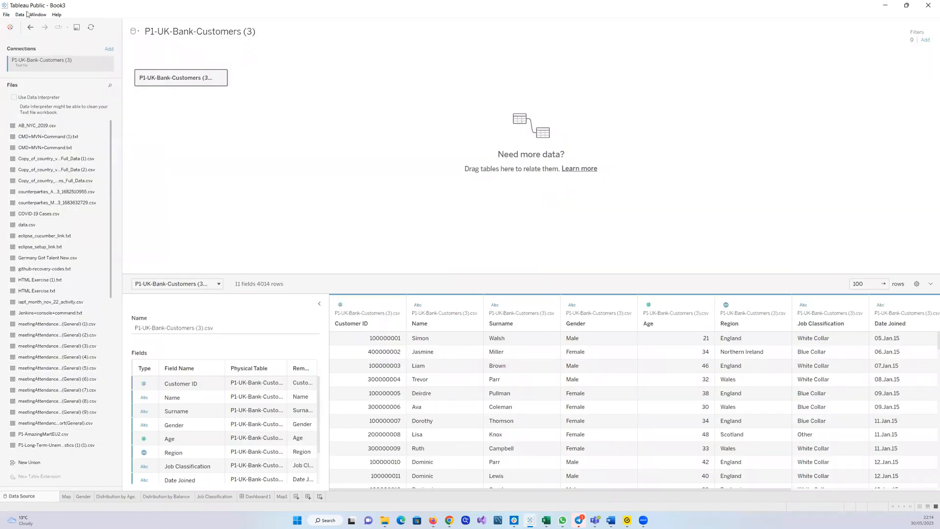
pyautogui.click(30, 26)
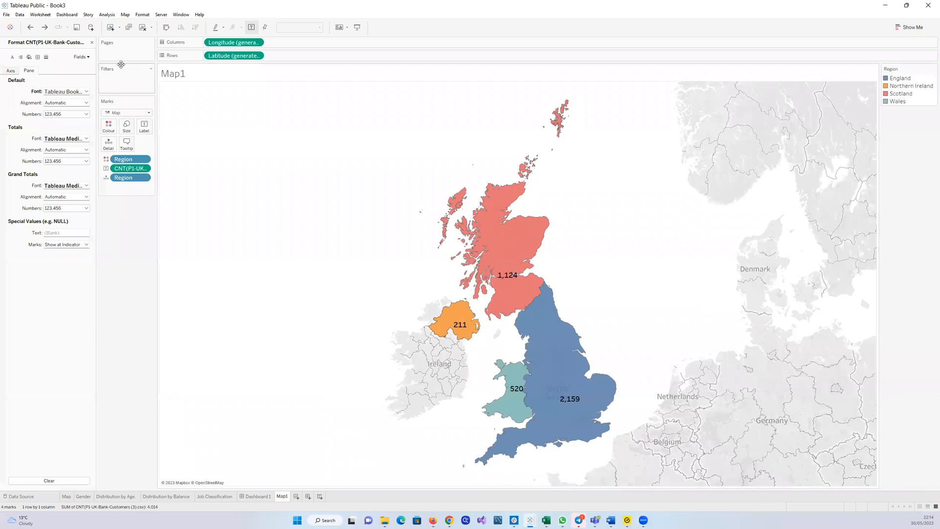
pyautogui.click(9, 27)
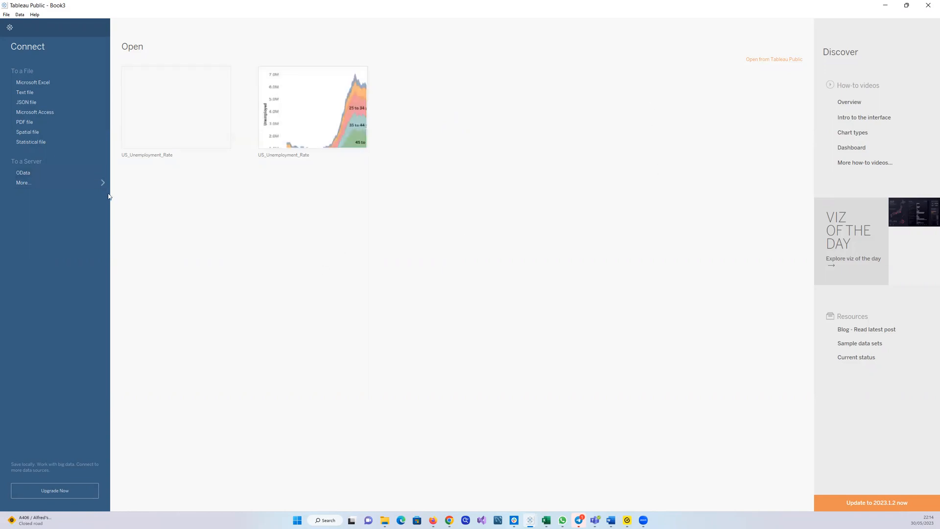
pyautogui.click(9, 27)
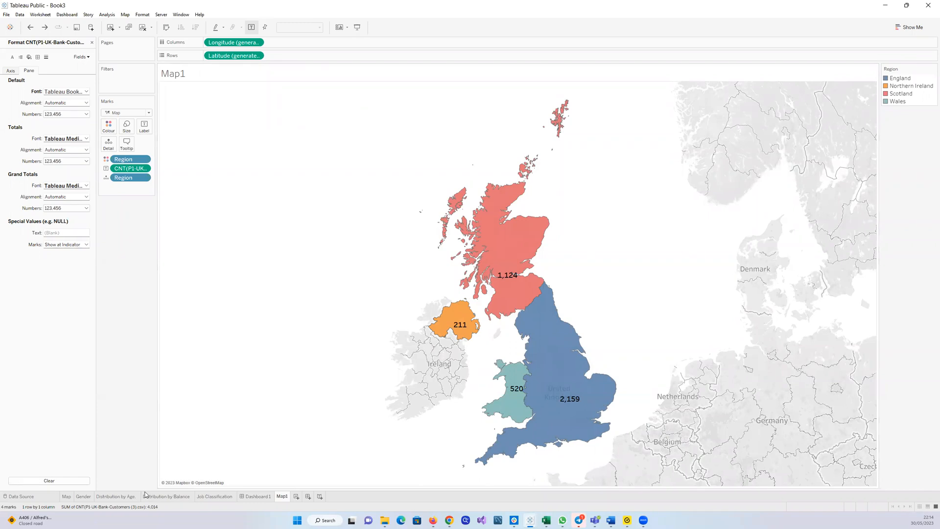
# Open the Gender worksheet to review its pie chart and close the Format pane
pyautogui.click(89, 497)
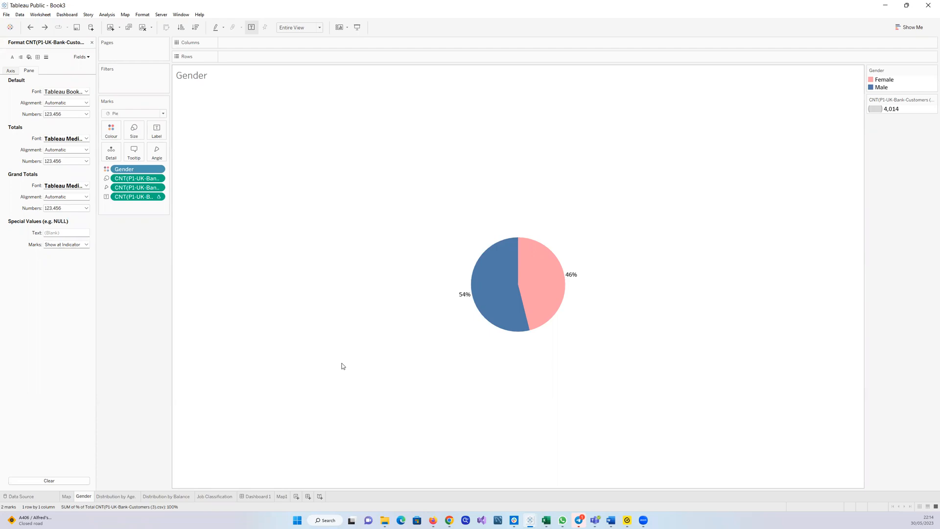
pyautogui.moveTo(462, 300)
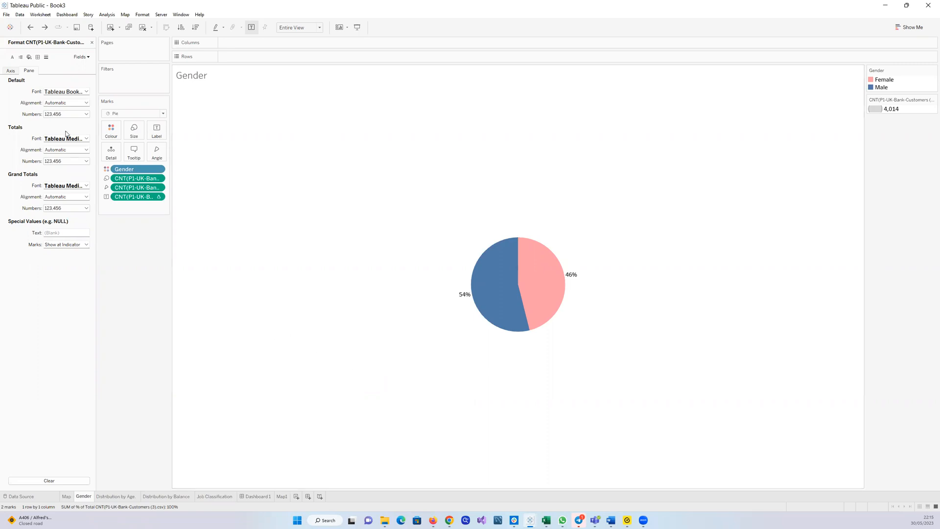
pyautogui.click(92, 43)
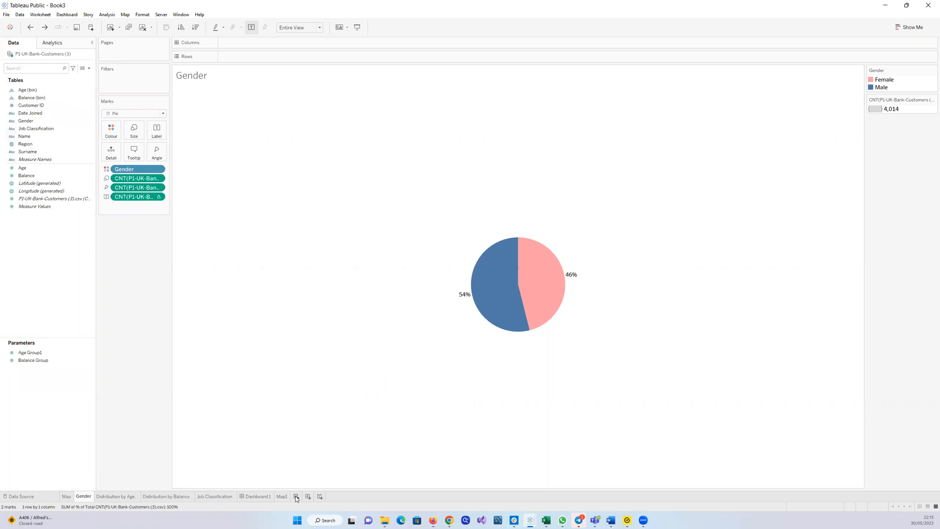
# Create a new worksheet with Gender on Rows and the customer record count as text
pyautogui.click(296, 497)
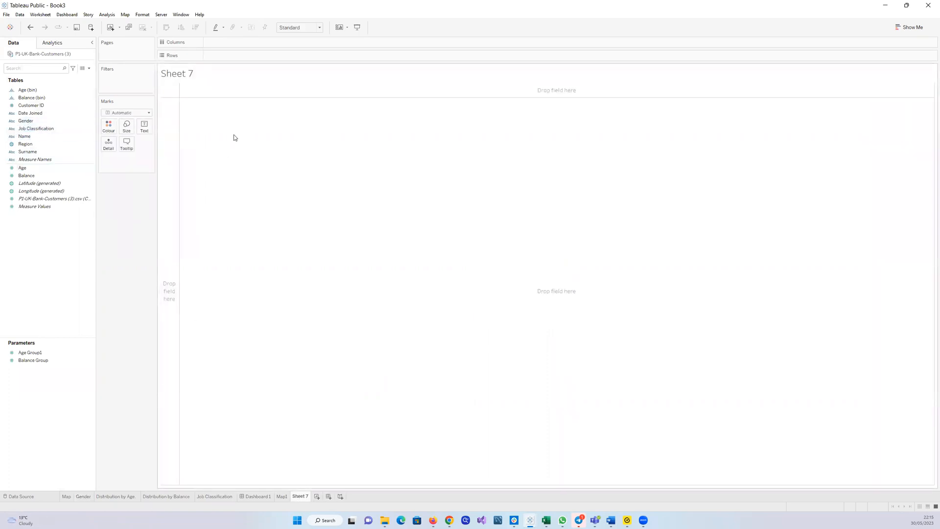
pyautogui.click(29, 122)
pyautogui.moveTo(28, 126); pyautogui.dragTo(228, 148)
pyautogui.moveTo(48, 201); pyautogui.dragTo(217, 93)
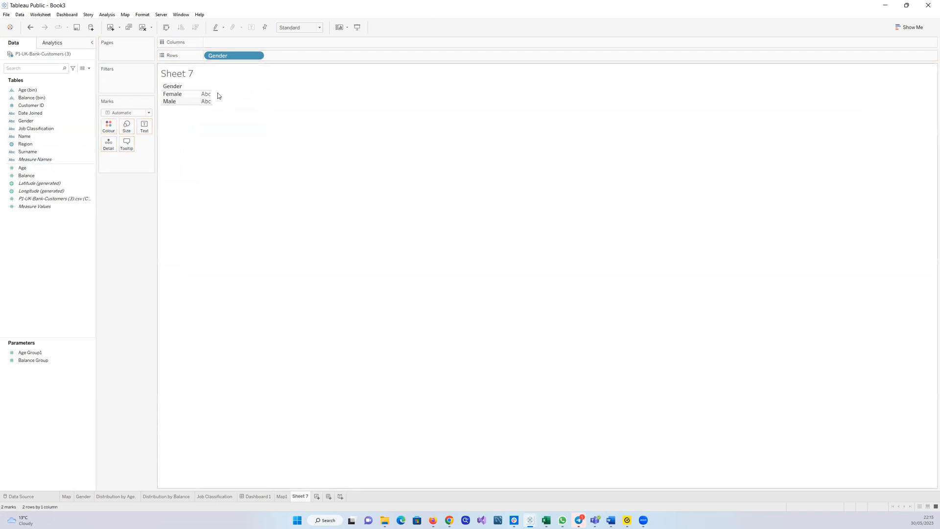
pyautogui.click(27, 201)
pyautogui.moveTo(26, 202); pyautogui.dragTo(139, 132)
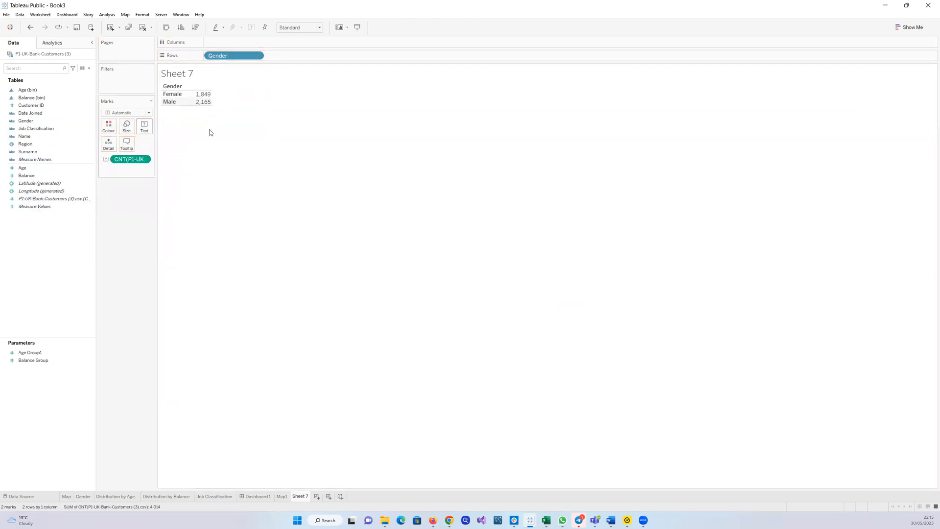
# Convert the view to a pie chart with Show Me and fit it to the entire view
pyautogui.click(909, 28)
pyautogui.click(919, 74)
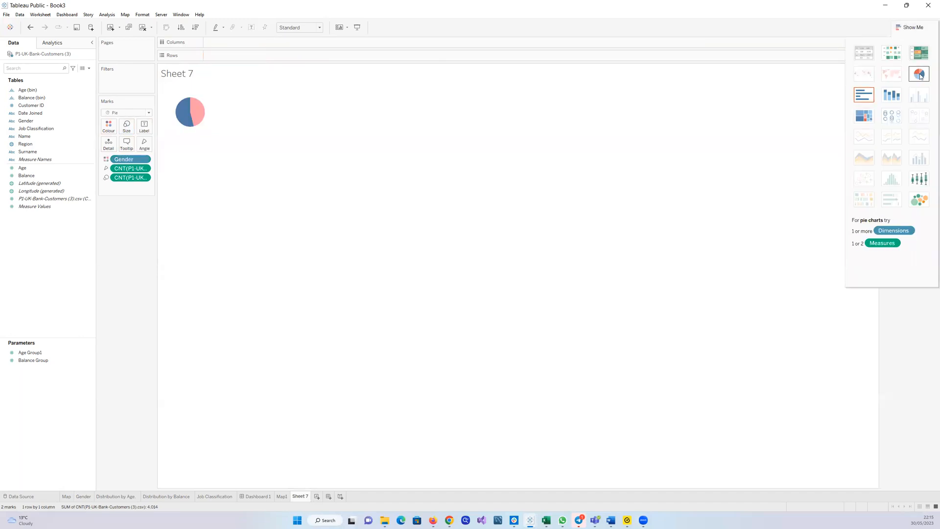
pyautogui.click(317, 27)
pyautogui.click(306, 55)
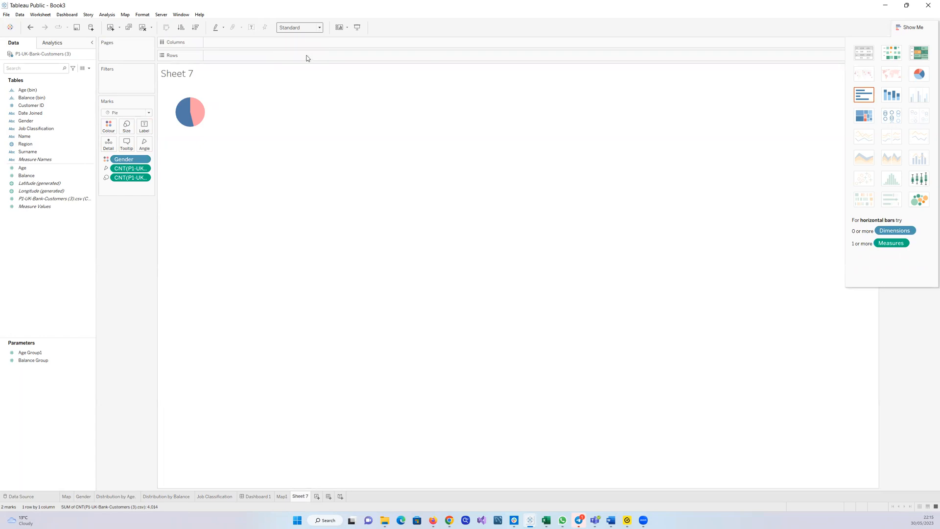
# Label the pie slices with the customer count as a percent of total quick table calculation
pyautogui.moveTo(56, 202); pyautogui.dragTo(143, 128)
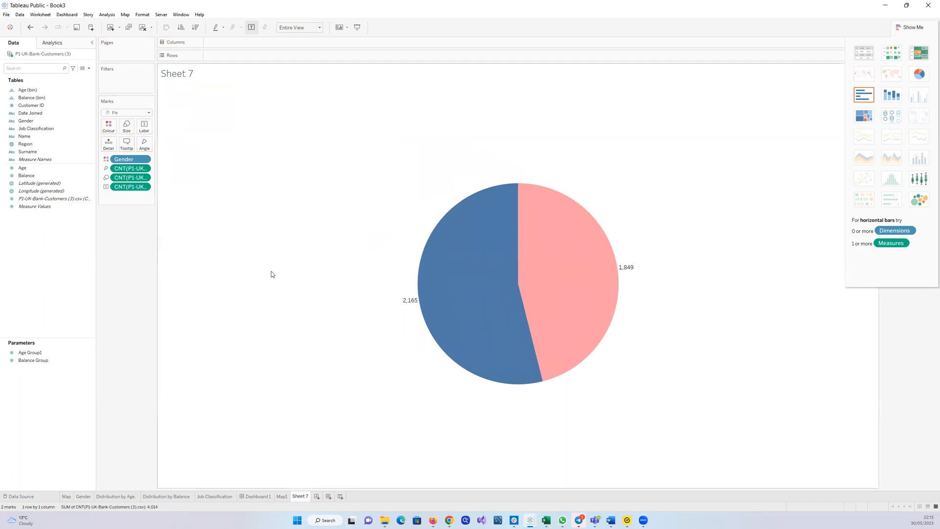
pyautogui.click(144, 186)
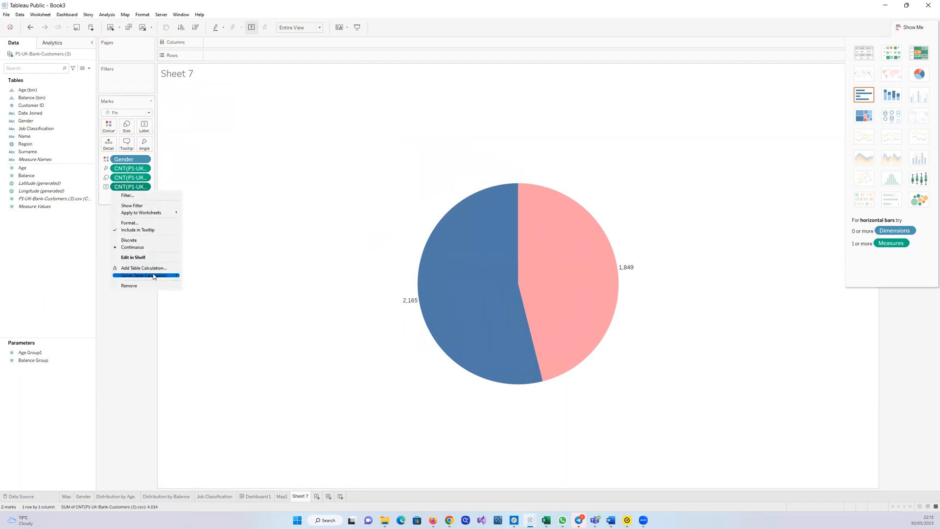
pyautogui.moveTo(156, 276)
pyautogui.click(192, 297)
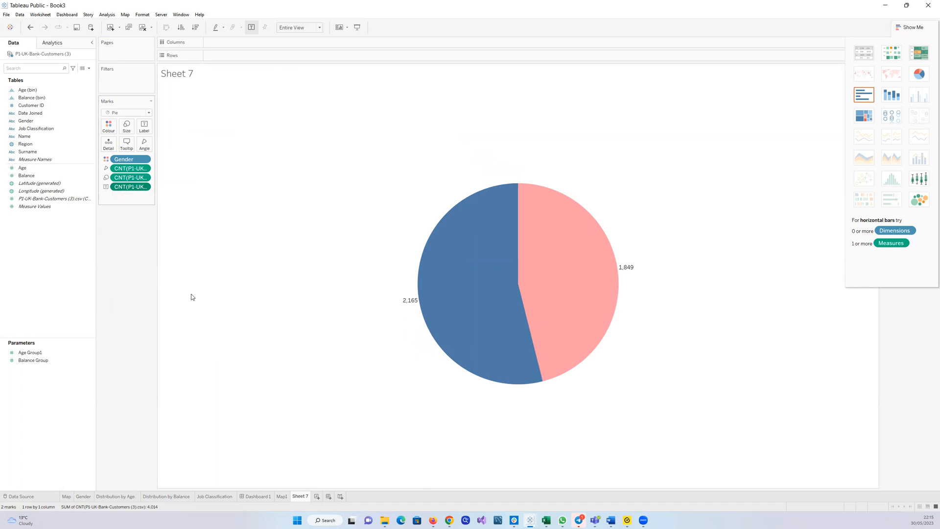
# Format the percent-of-total labels as Percentage with 0 decimal places
pyautogui.click(146, 187)
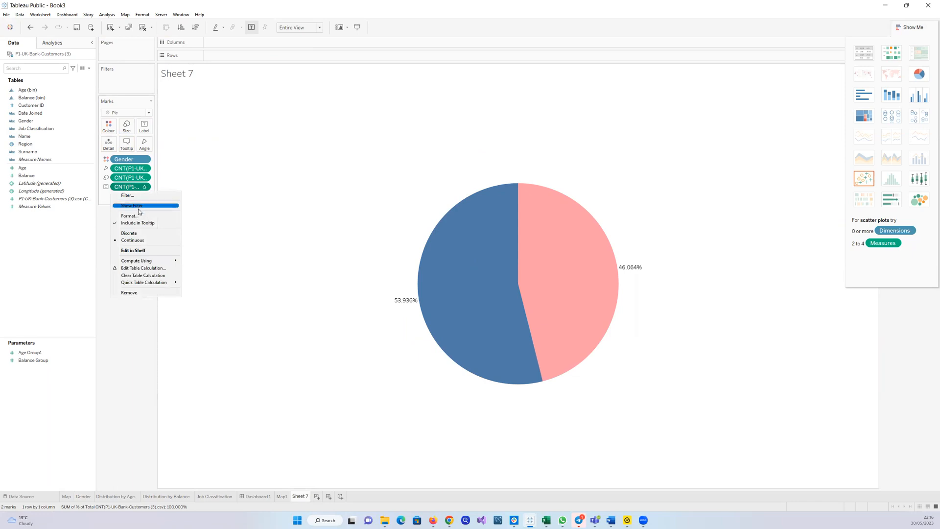
pyautogui.click(138, 217)
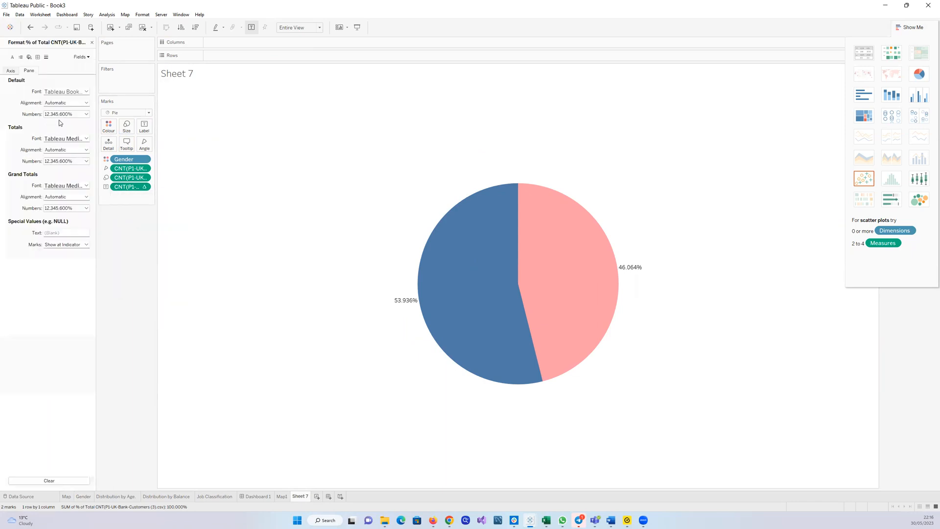
pyautogui.click(86, 114)
pyautogui.click(72, 159)
pyautogui.doubleClick(143, 140)
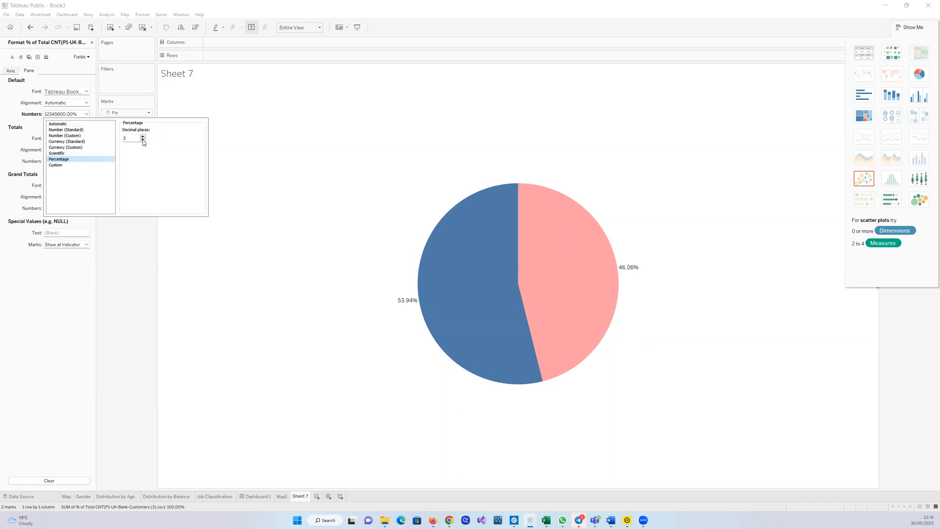
pyautogui.click(142, 246)
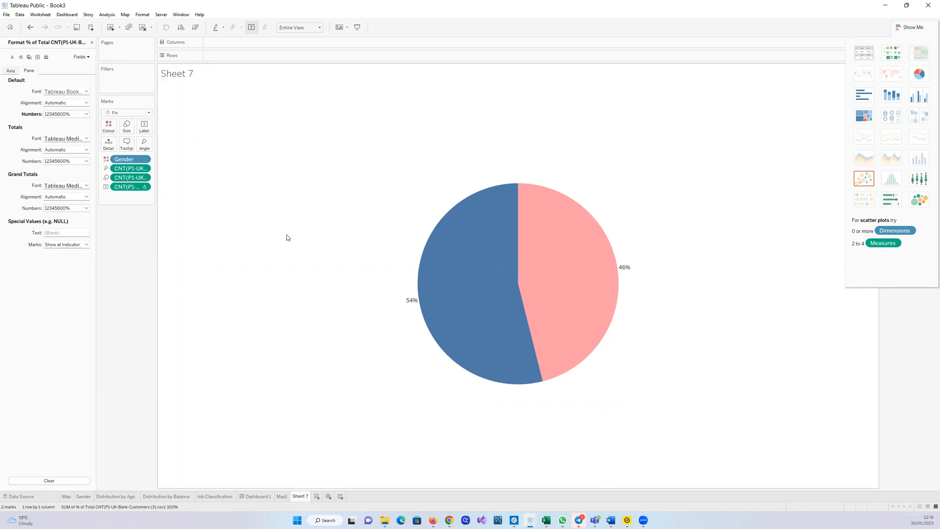
# Close the Format pane and remove the Gender and count fields from the Marks card
pyautogui.click(92, 43)
pyautogui.moveTo(130, 168); pyautogui.dragTo(66, 245)
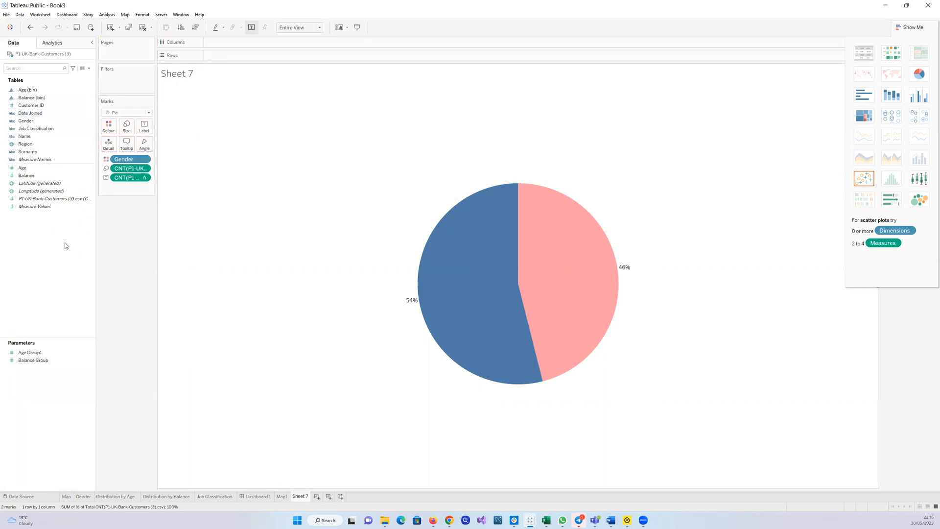
pyautogui.moveTo(128, 178); pyautogui.dragTo(49, 282)
pyautogui.moveTo(126, 170); pyautogui.dragTo(48, 262)
pyautogui.moveTo(130, 159); pyautogui.dragTo(32, 294)
pyautogui.moveTo(30, 123); pyautogui.dragTo(210, 120)
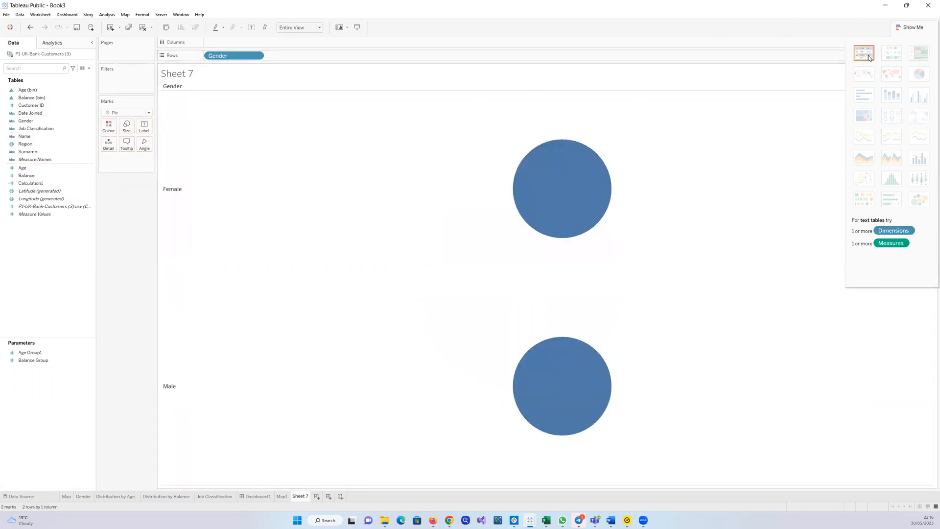
pyautogui.click(149, 114)
pyautogui.click(134, 123)
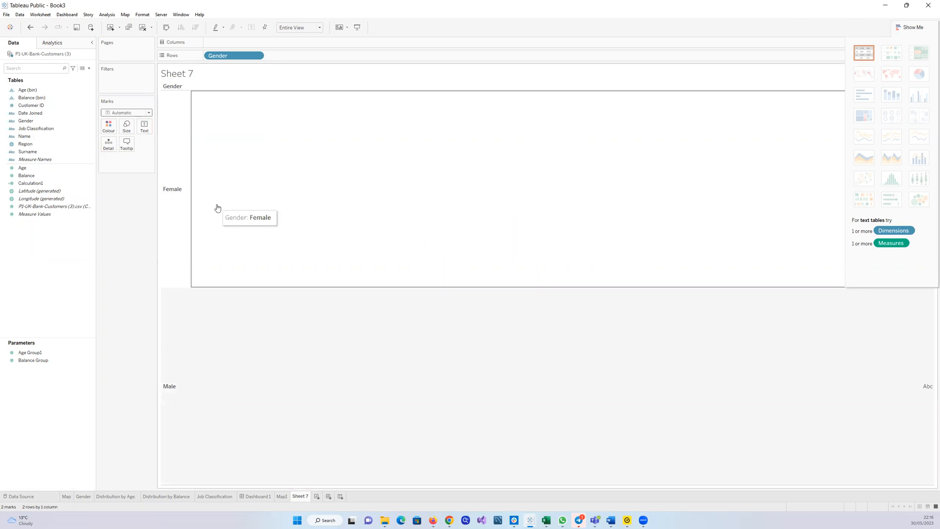
pyautogui.hotkey('ctrl', 'z')
pyautogui.hotkey('ctrl', 'z')
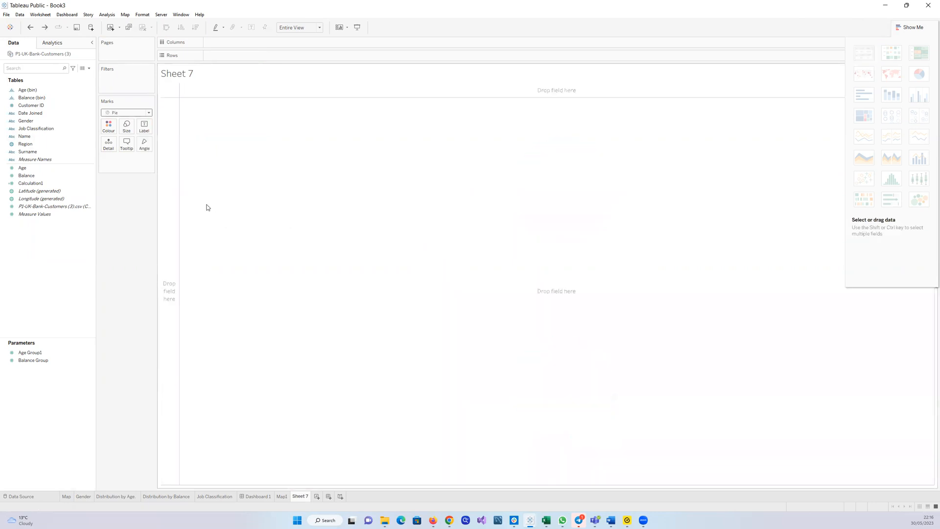
# Set the mark type to Automatic and place Gender on Rows
pyautogui.click(149, 113)
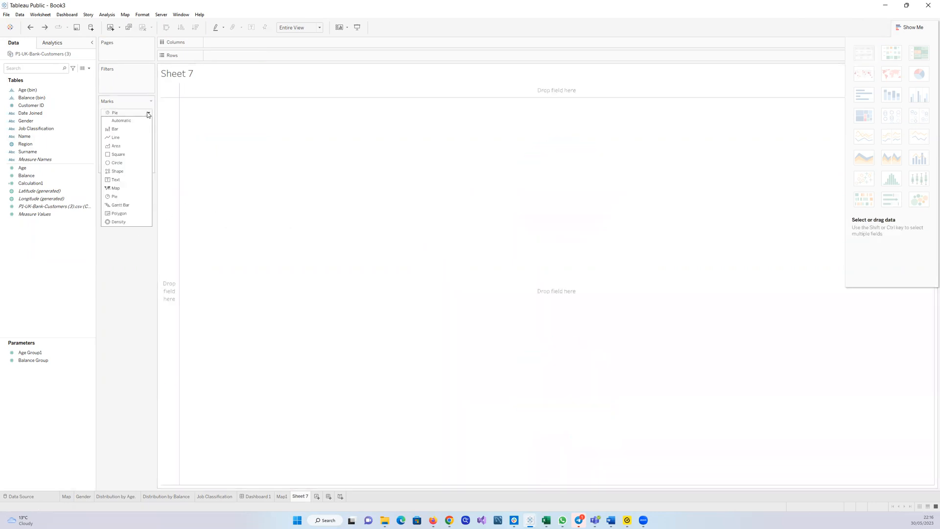
pyautogui.click(126, 121)
pyautogui.click(30, 145)
pyautogui.click(26, 121)
pyautogui.moveTo(26, 121); pyautogui.dragTo(220, 156)
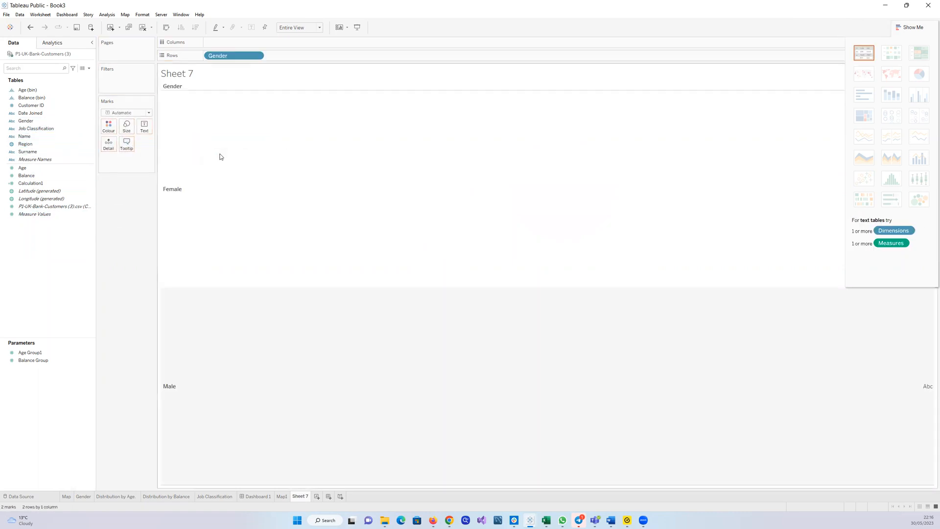
# Add the customer record count as text and remove Gender from Rows
pyautogui.click(670, 135)
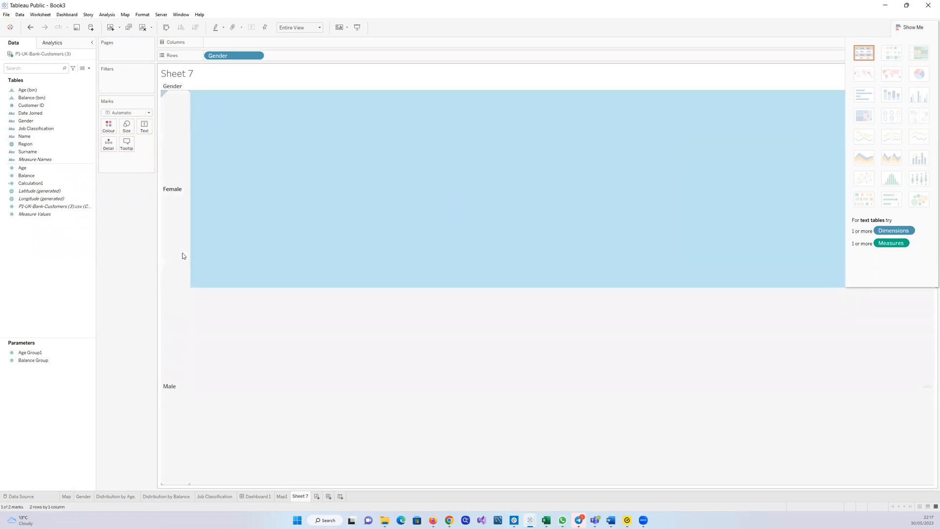
pyautogui.click(90, 206)
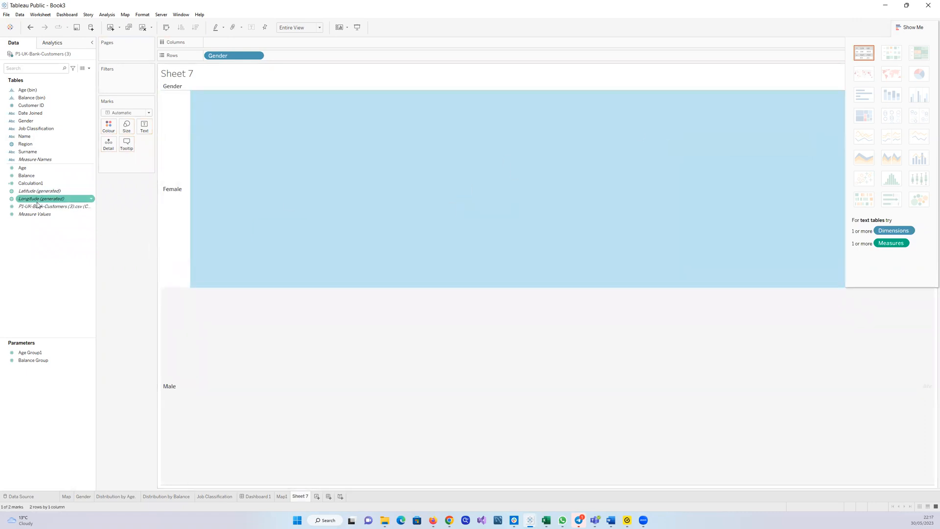
pyautogui.moveTo(40, 206); pyautogui.dragTo(143, 127)
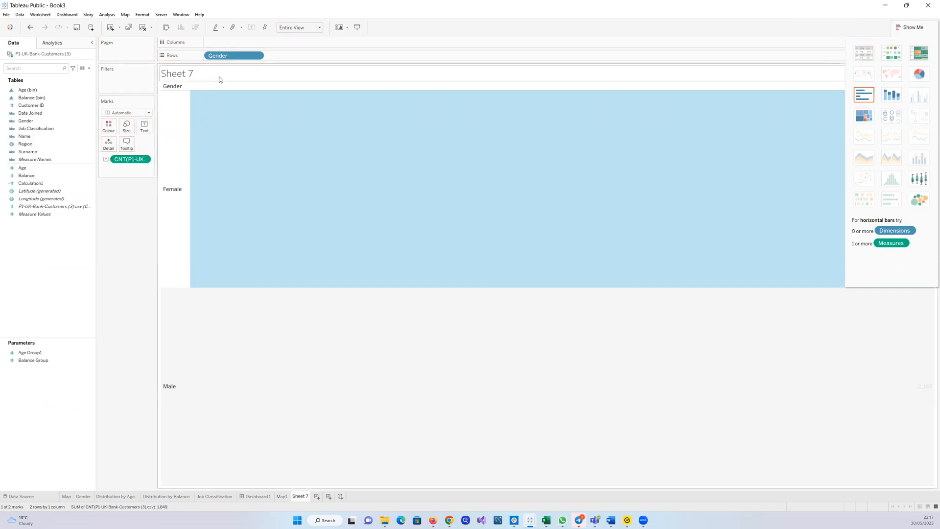
pyautogui.moveTo(217, 56); pyautogui.dragTo(51, 237)
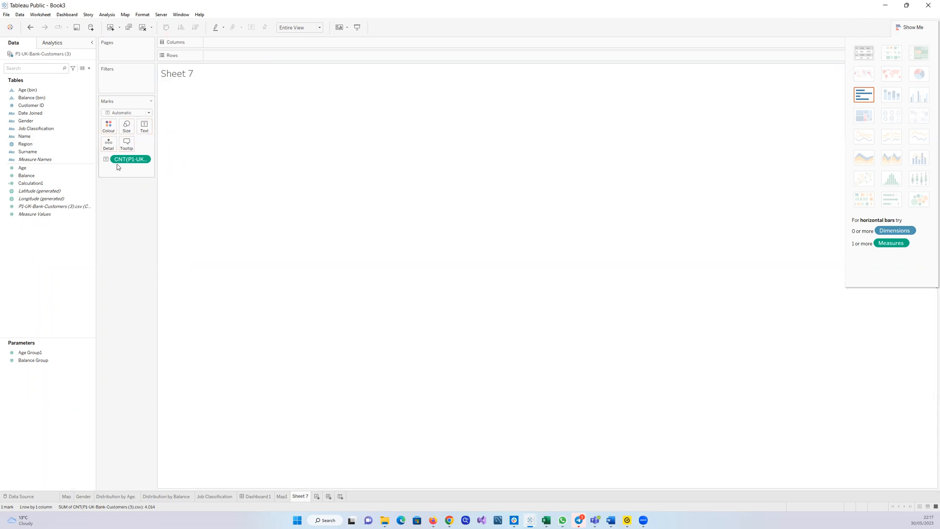
# Remove the customer record count from Sheet 7's Marks card and close Show Me
pyautogui.moveTo(131, 159); pyautogui.dragTo(20, 290)
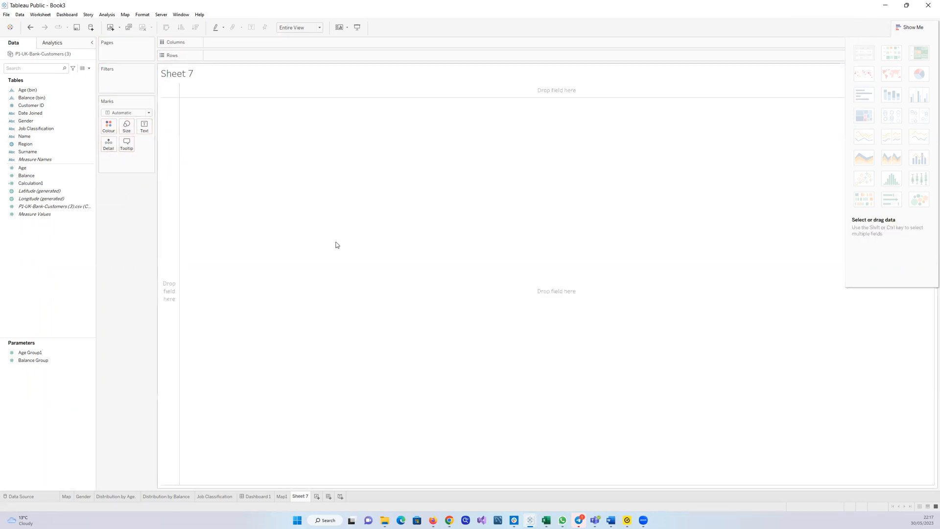
pyautogui.click(901, 24)
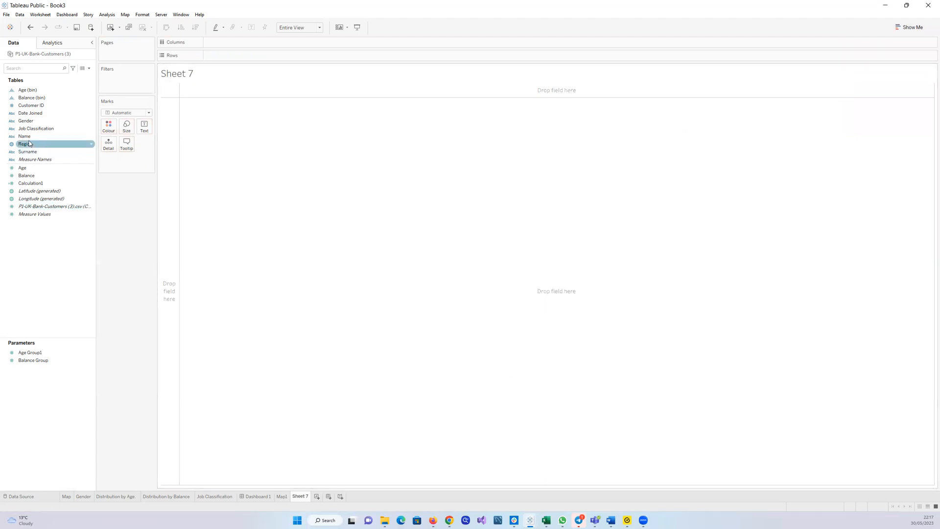
pyautogui.click(28, 121)
pyautogui.moveTo(28, 122); pyautogui.dragTo(204, 153)
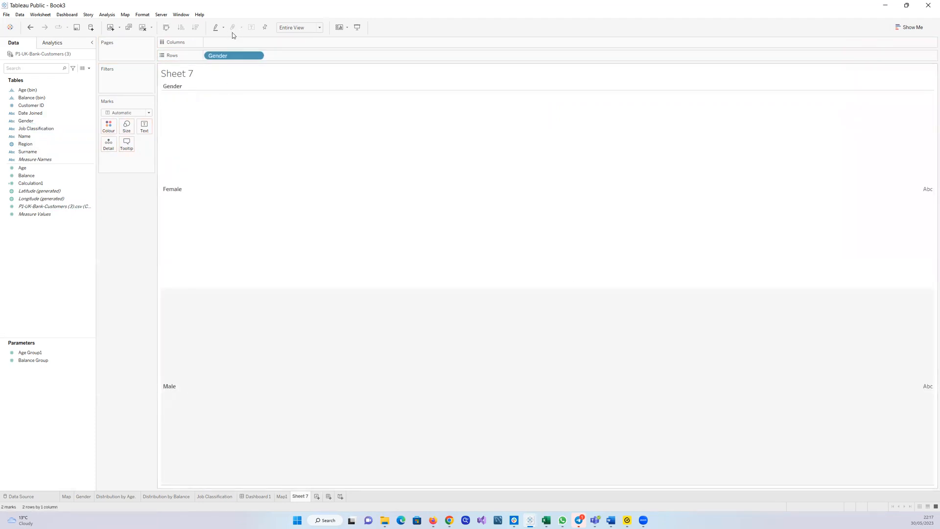
pyautogui.moveTo(236, 55); pyautogui.dragTo(206, 93)
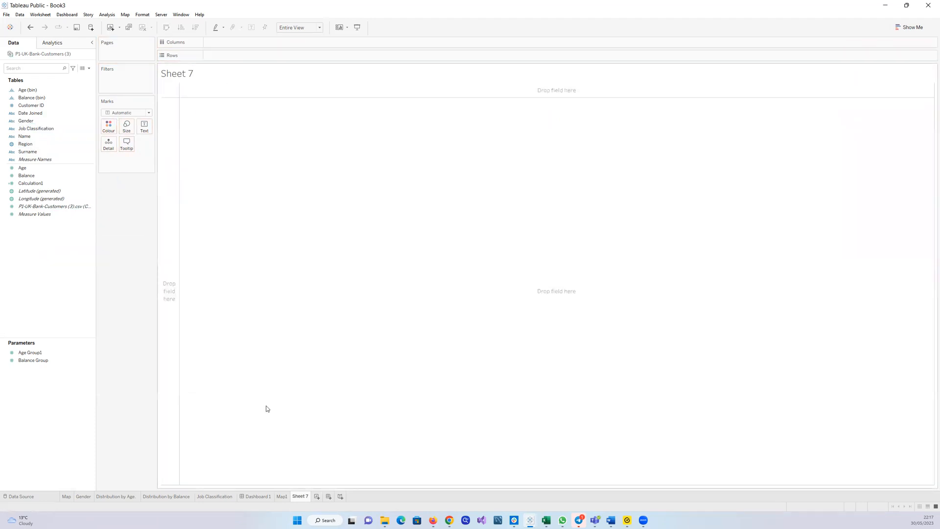
# Create a new worksheet and place Gender on Rows
pyautogui.click(317, 496)
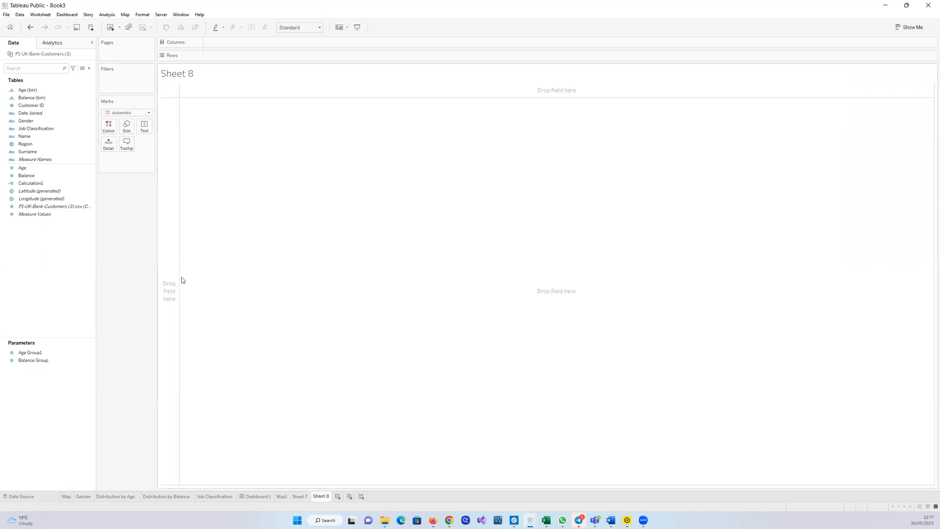
pyautogui.click(24, 128)
pyautogui.moveTo(21, 113); pyautogui.dragTo(218, 127)
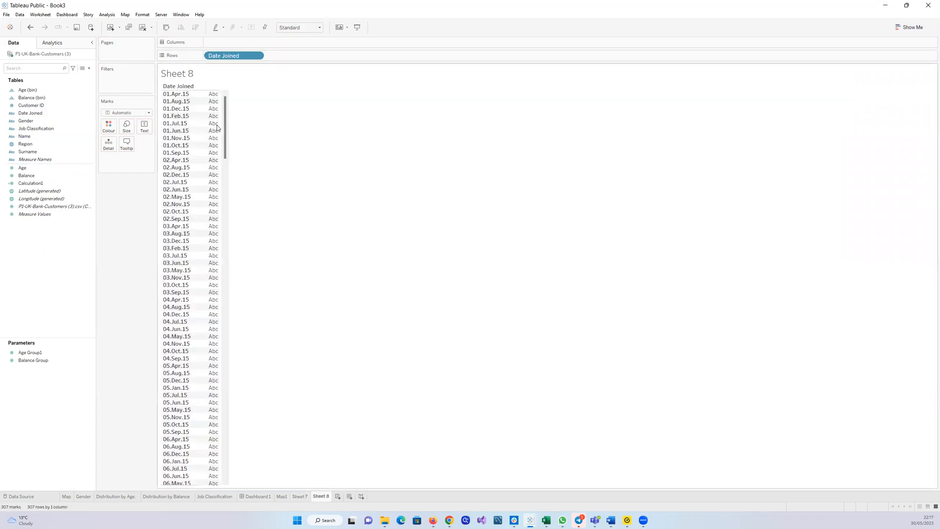
pyautogui.moveTo(237, 55); pyautogui.dragTo(34, 219)
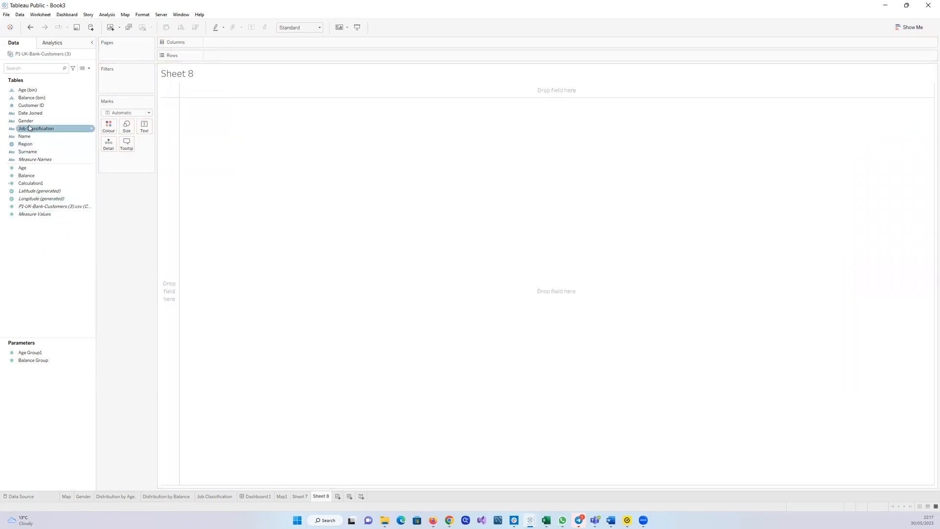
pyautogui.moveTo(27, 123); pyautogui.dragTo(233, 136)
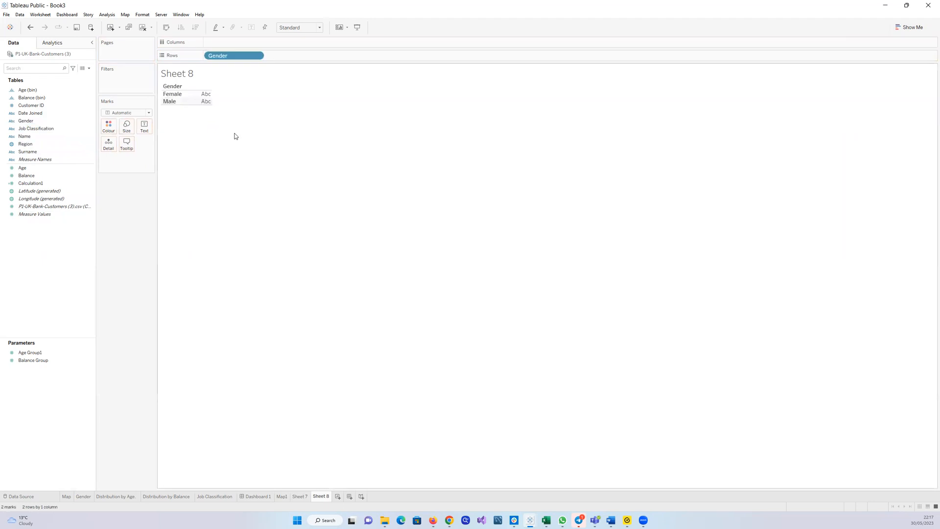
# Add the customer record count to the view and turn it into a pie chart with Show Me
pyautogui.moveTo(63, 207); pyautogui.dragTo(152, 126)
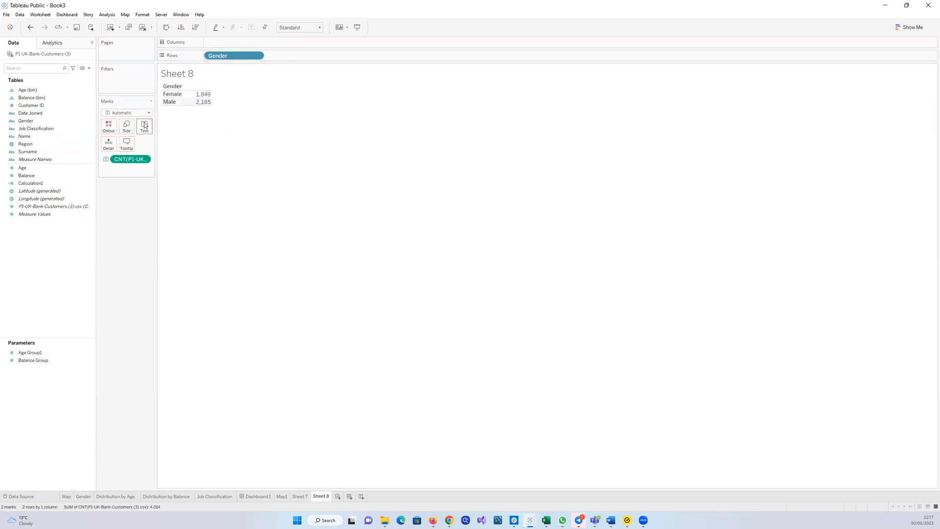
pyautogui.click(911, 27)
pyautogui.click(913, 73)
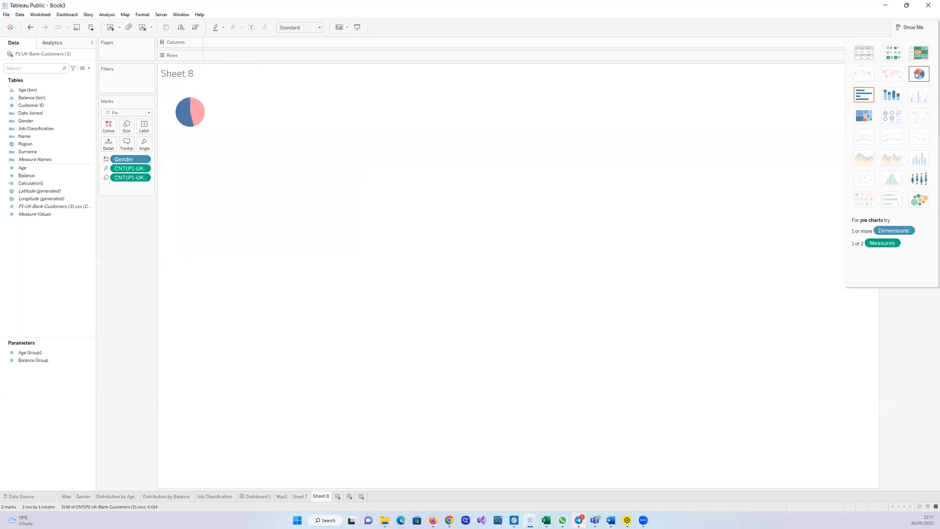
# Fit the view to Entire View and shrink the pie slightly with the size slider
pyautogui.click(320, 27)
pyautogui.click(309, 55)
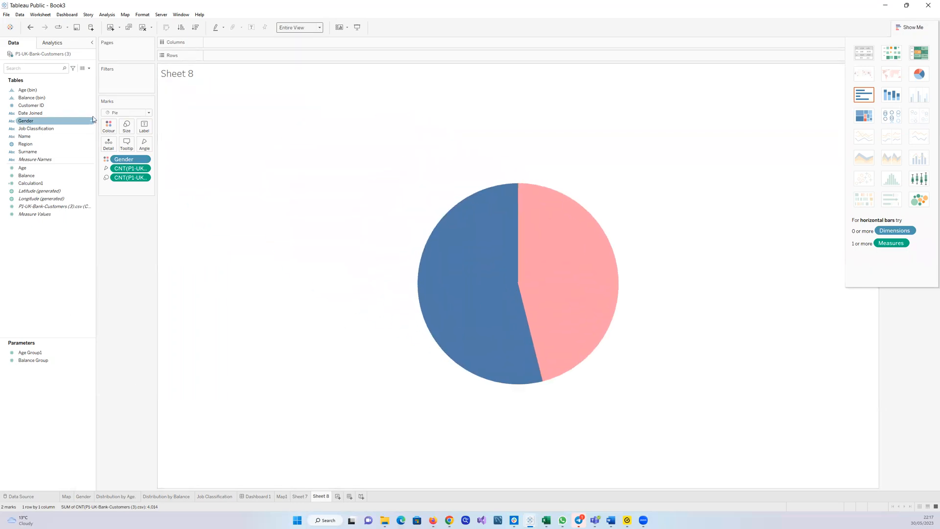
pyautogui.click(127, 125)
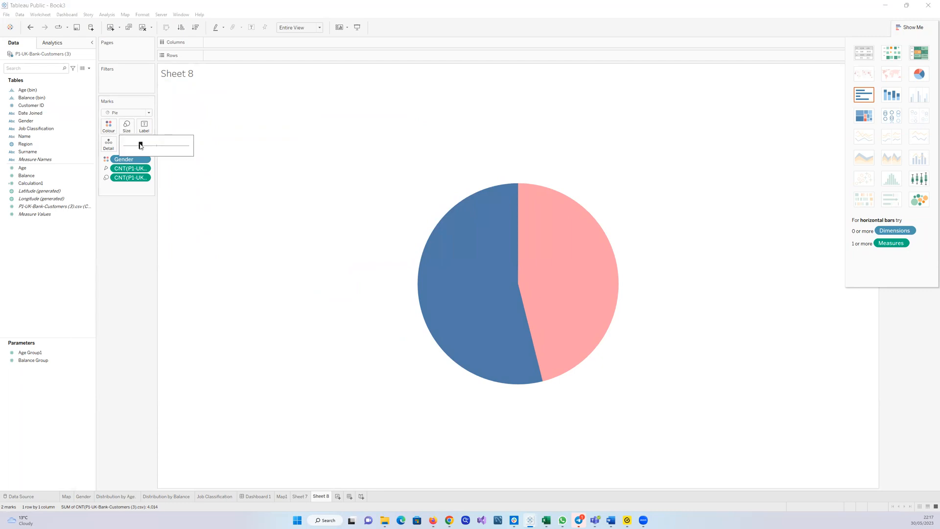
pyautogui.moveTo(138, 147); pyautogui.dragTo(138, 147)
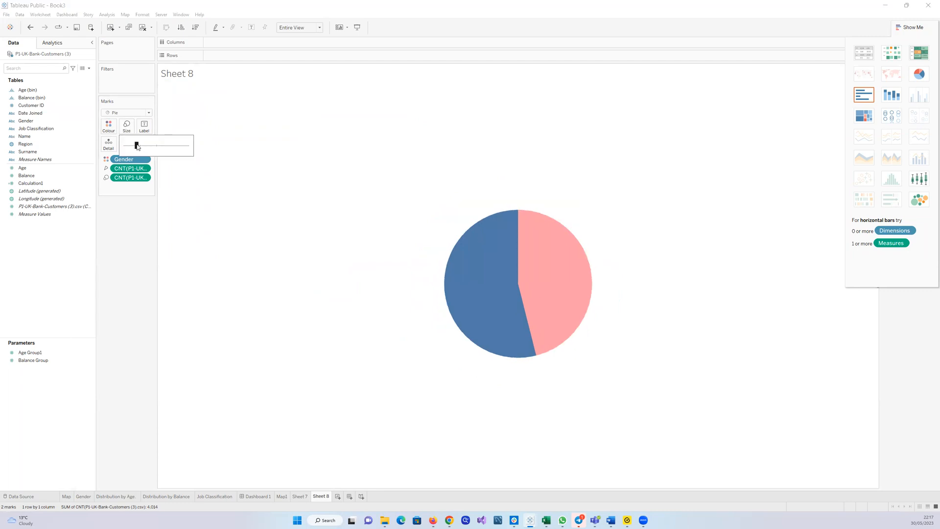
# Label the pie slices with the customer record count shown as Percent of Total
pyautogui.click(125, 252)
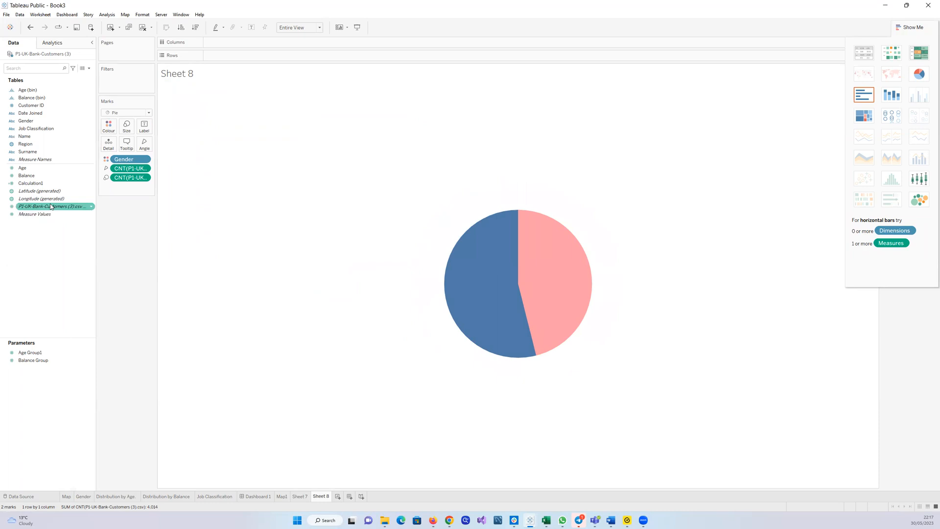
pyautogui.moveTo(51, 206); pyautogui.dragTo(144, 126)
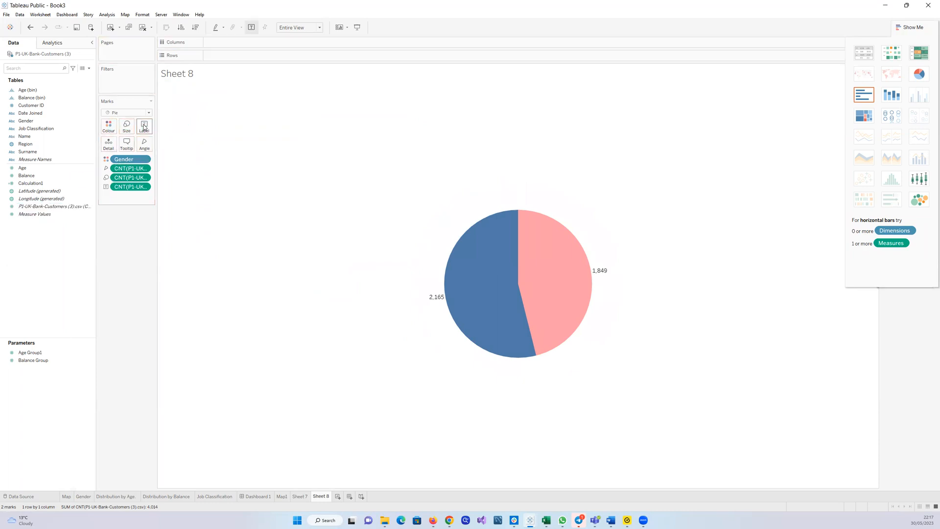
pyautogui.click(145, 187)
pyautogui.moveTo(152, 276)
pyautogui.click(190, 296)
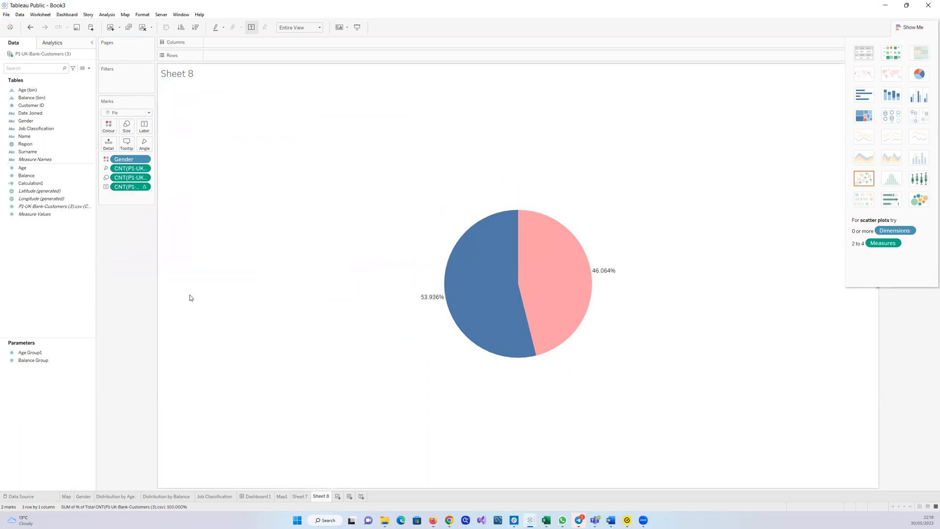
# Format the percent-of-total labels as Percentage with 0 decimal places
pyautogui.click(145, 188)
pyautogui.click(147, 191)
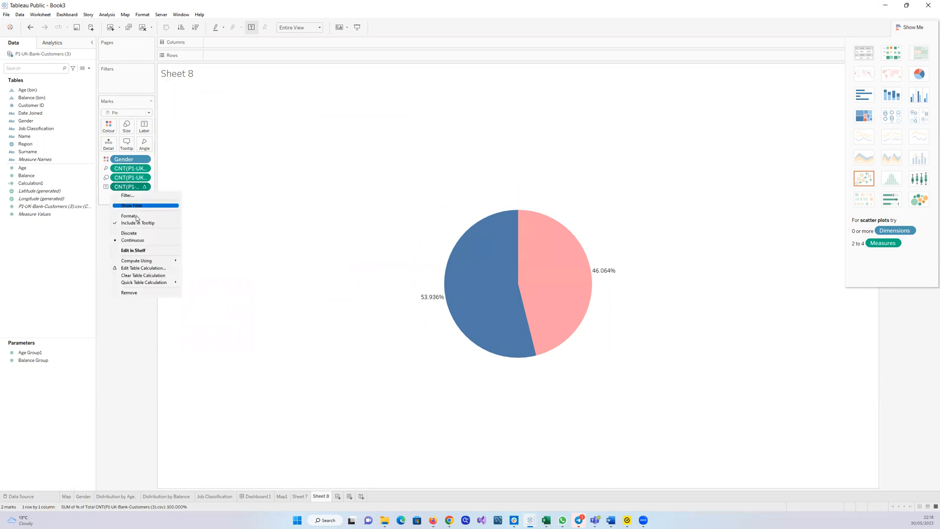
pyautogui.click(133, 217)
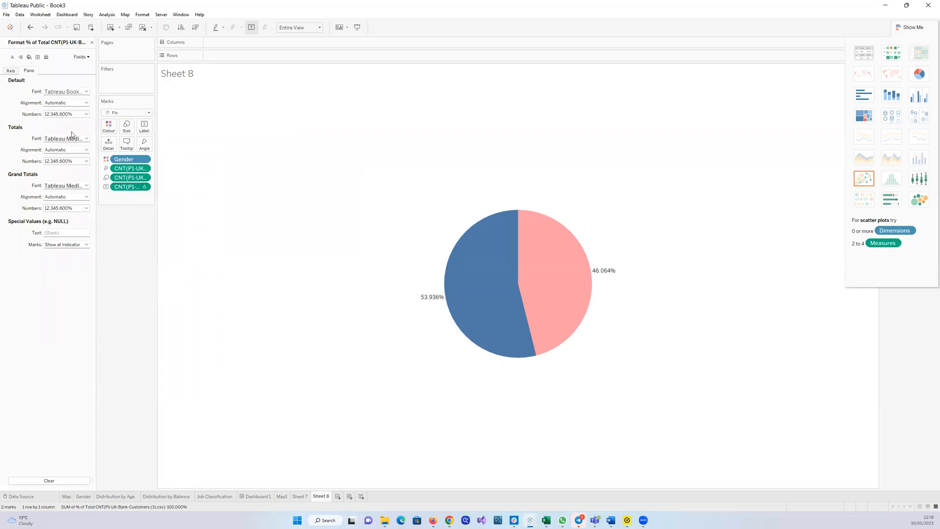
pyautogui.click(81, 114)
pyautogui.click(59, 159)
pyautogui.click(142, 140)
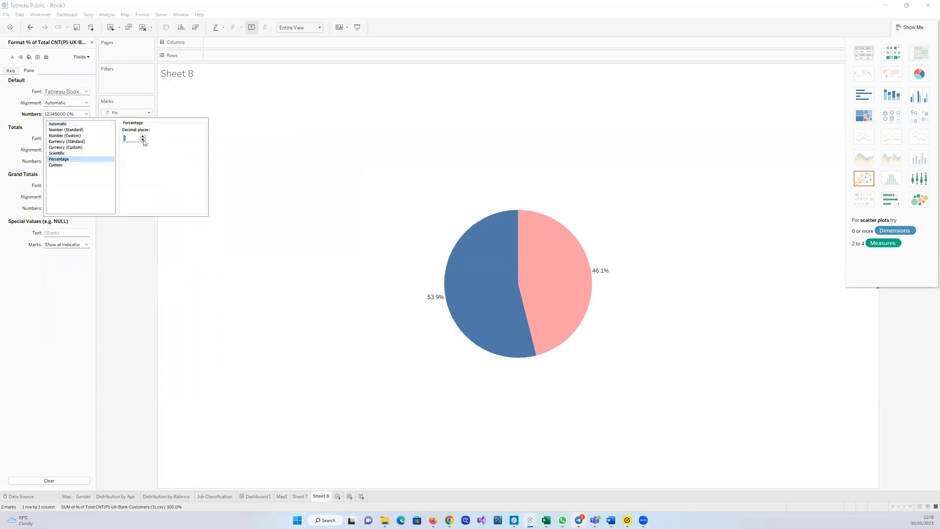
pyautogui.click(143, 140)
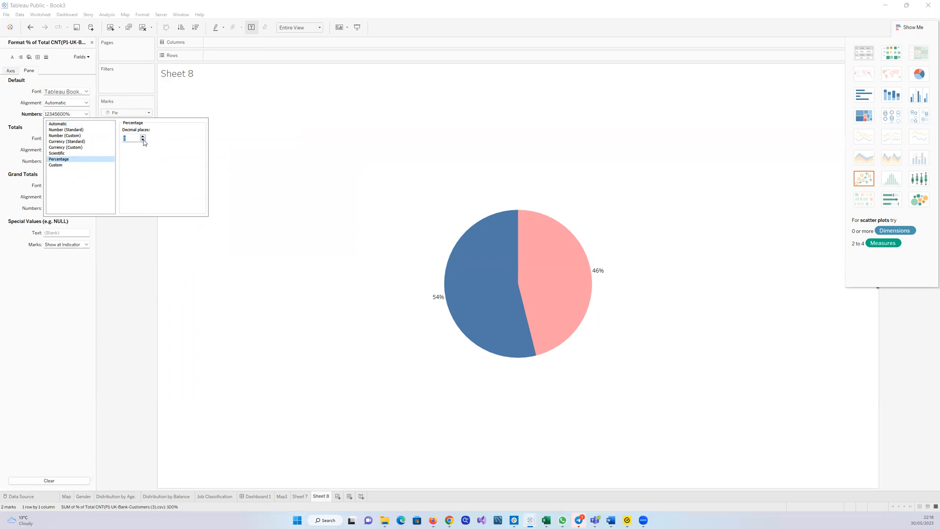
pyautogui.click(136, 224)
# Make the label font bold at size 12
pyautogui.click(86, 91)
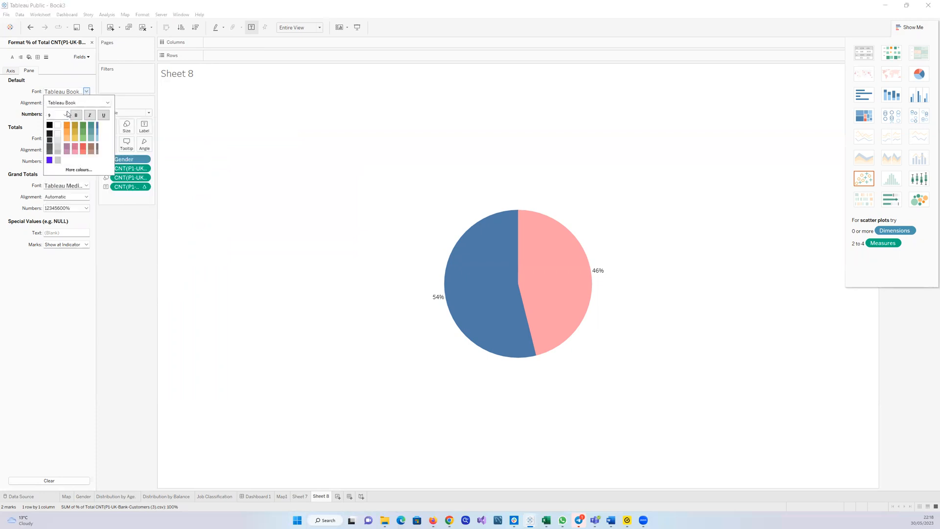
pyautogui.click(76, 115)
pyautogui.click(65, 115)
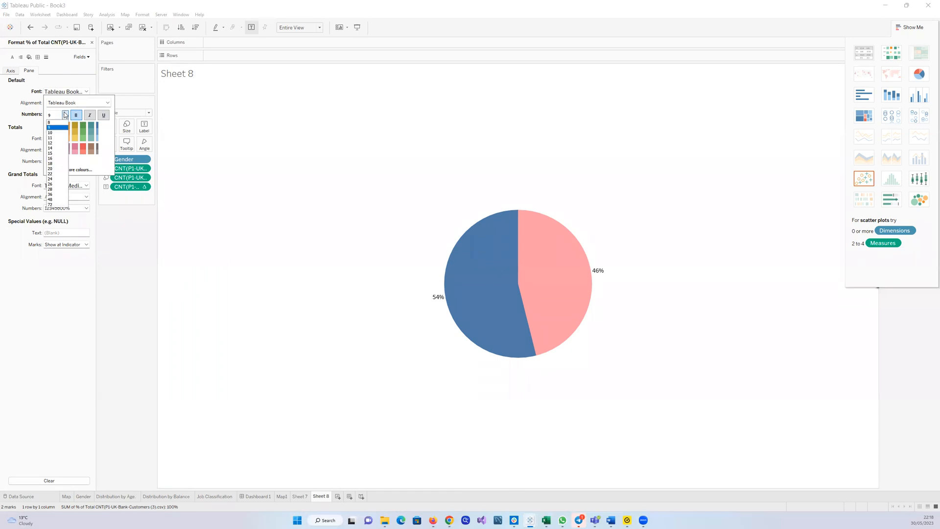
pyautogui.click(61, 143)
pyautogui.click(110, 208)
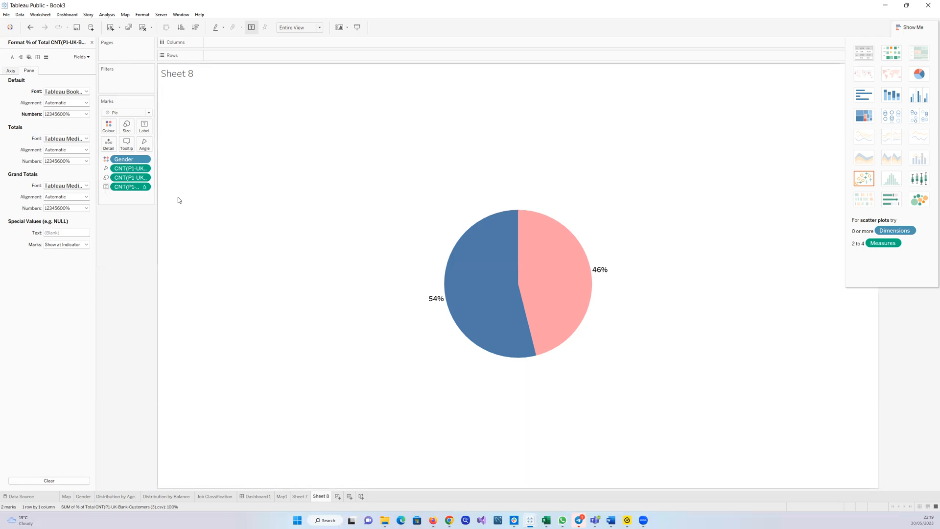
# Close the Format pane to return to the data fields
pyautogui.click(144, 188)
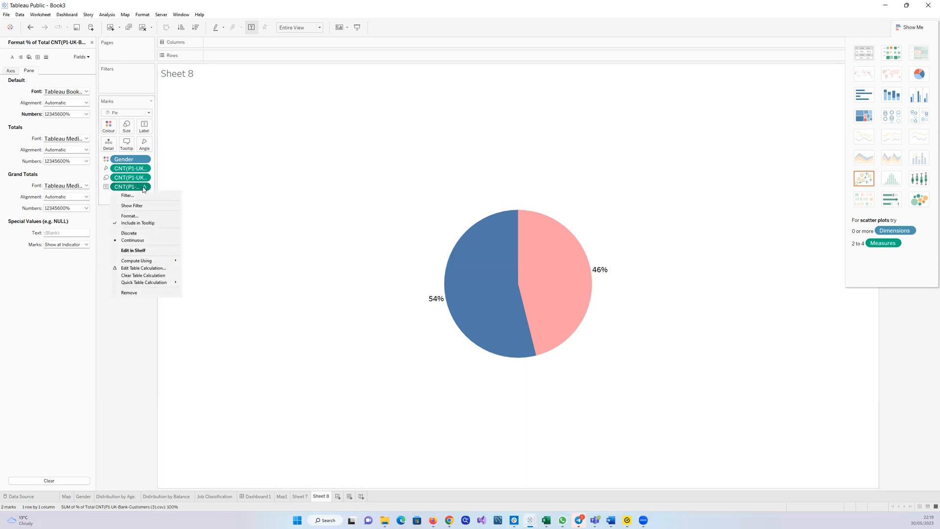
pyautogui.moveTo(149, 285)
pyautogui.click(92, 42)
pyautogui.click(92, 42)
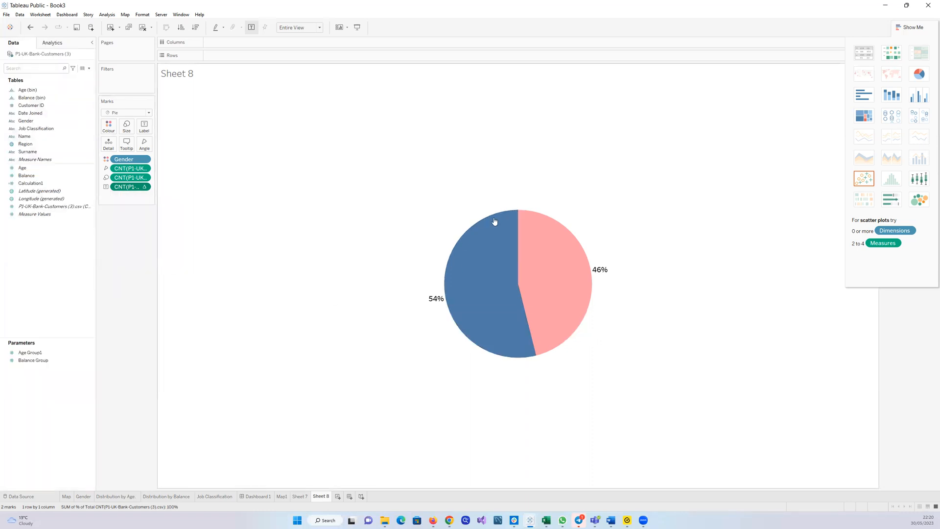
# Change the label's quick table calculation to Percentile
pyautogui.moveTo(518, 287)
pyautogui.moveTo(441, 302)
pyautogui.click(144, 188)
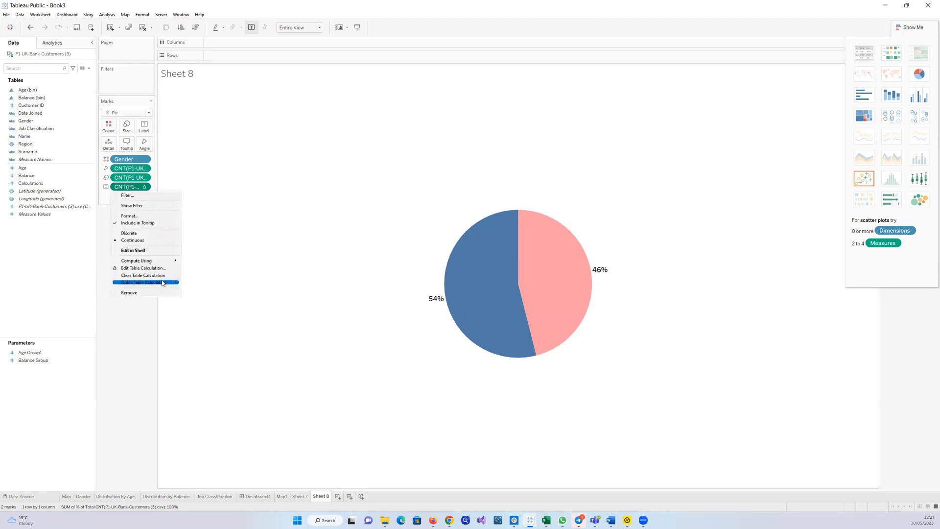
pyautogui.moveTo(163, 282)
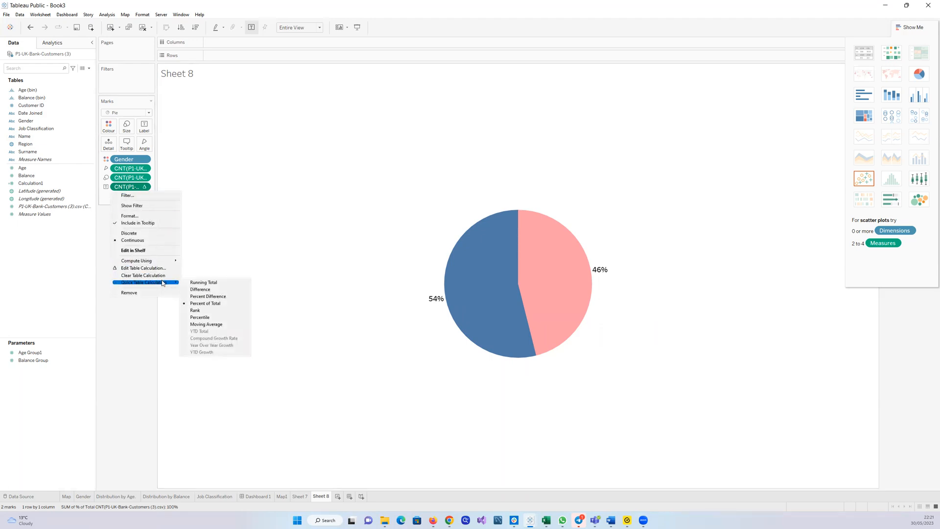
pyautogui.click(192, 316)
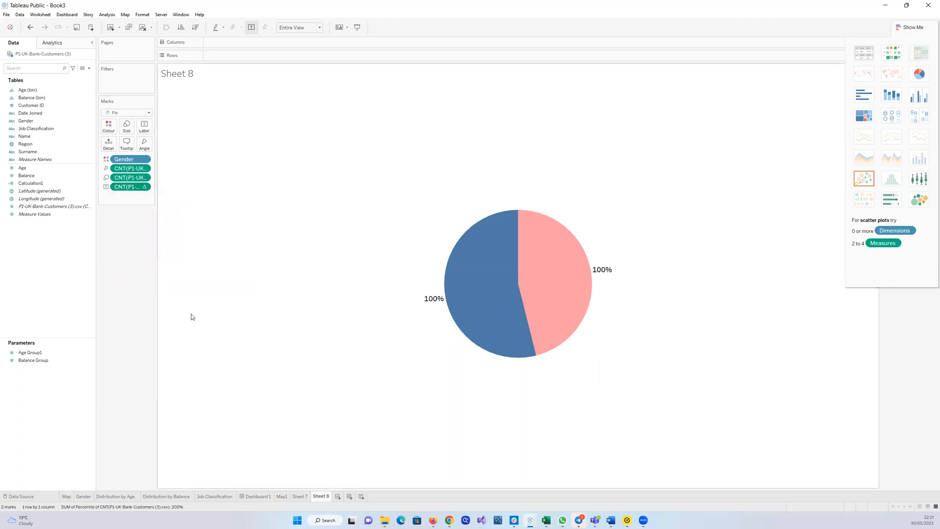
# Change the label's quick table calculation back to Percent of Total
pyautogui.click(147, 187)
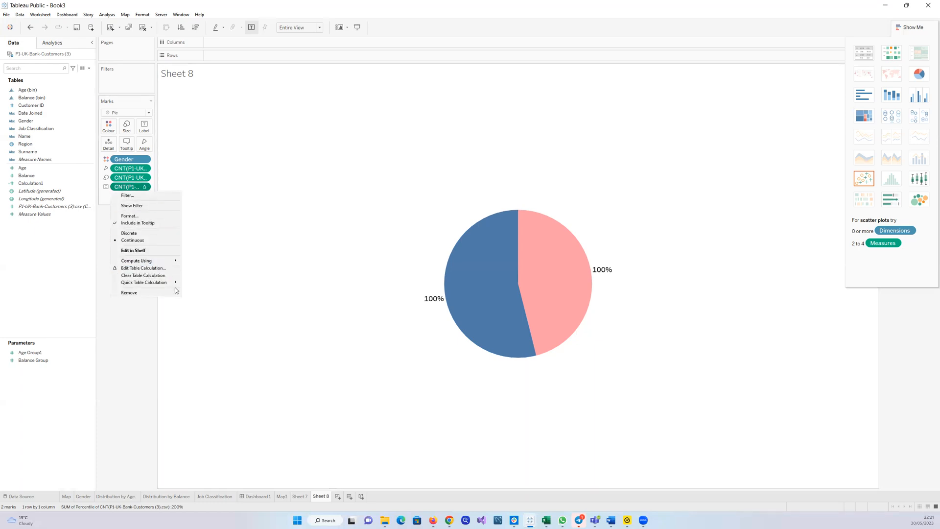
pyautogui.moveTo(175, 287)
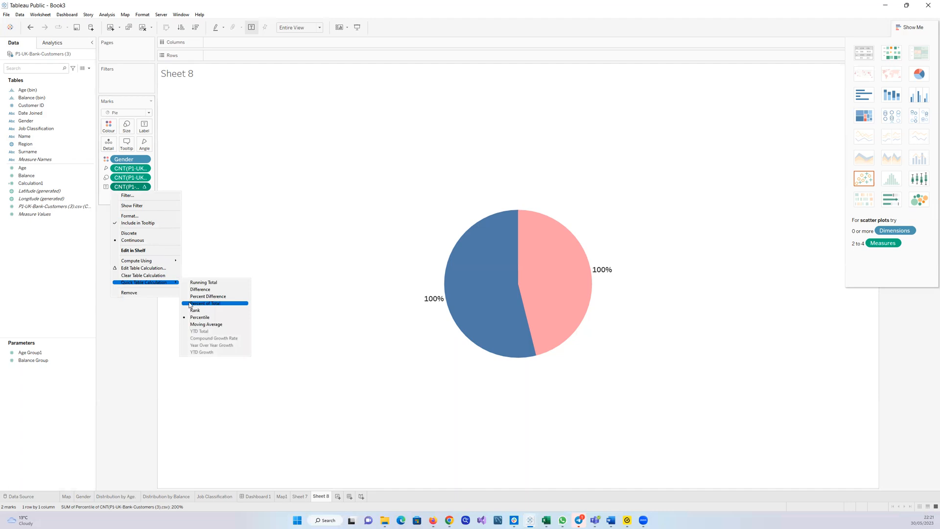
pyautogui.click(191, 303)
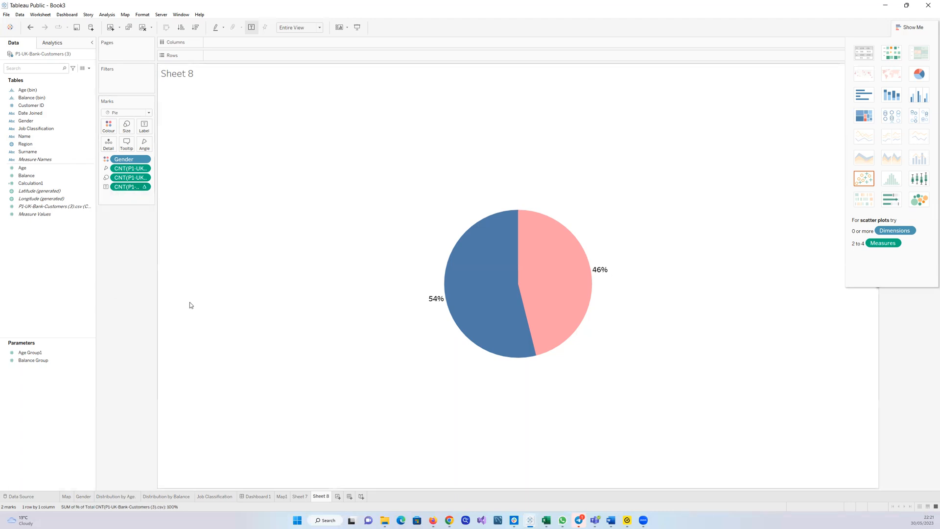